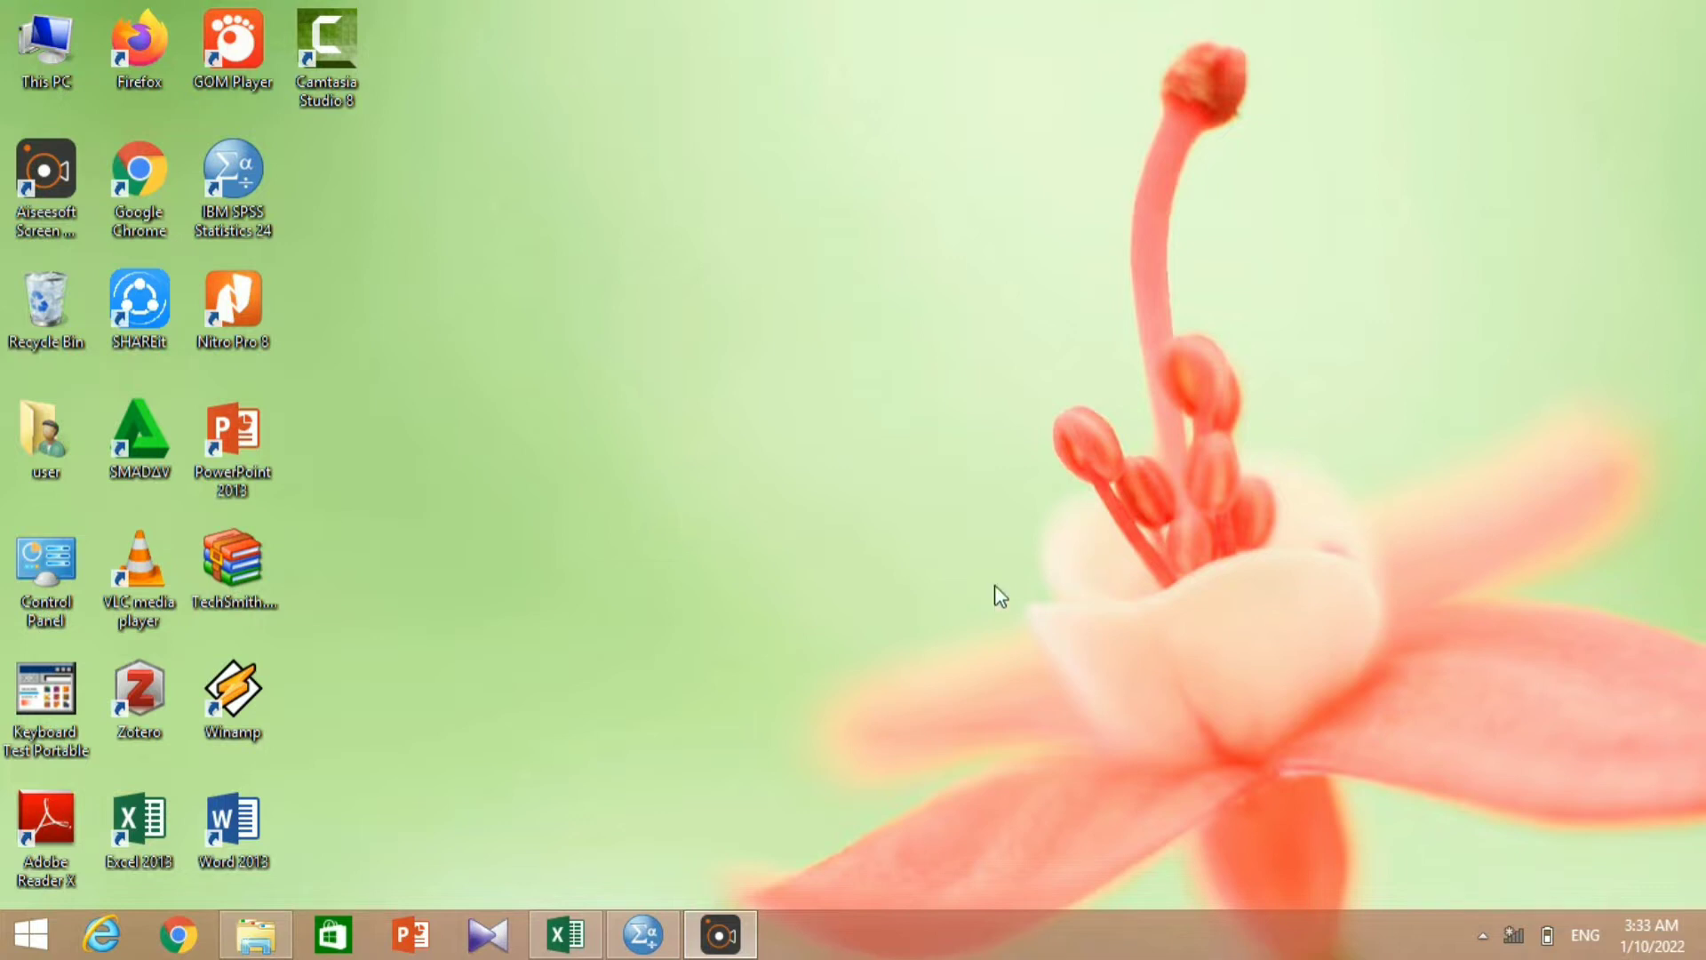
Switch to SPSS Statistics and define two variables named Lokasi and Kepuasan in the variable definitions.
{"action": "left_click", "coordinate": [637, 940]}
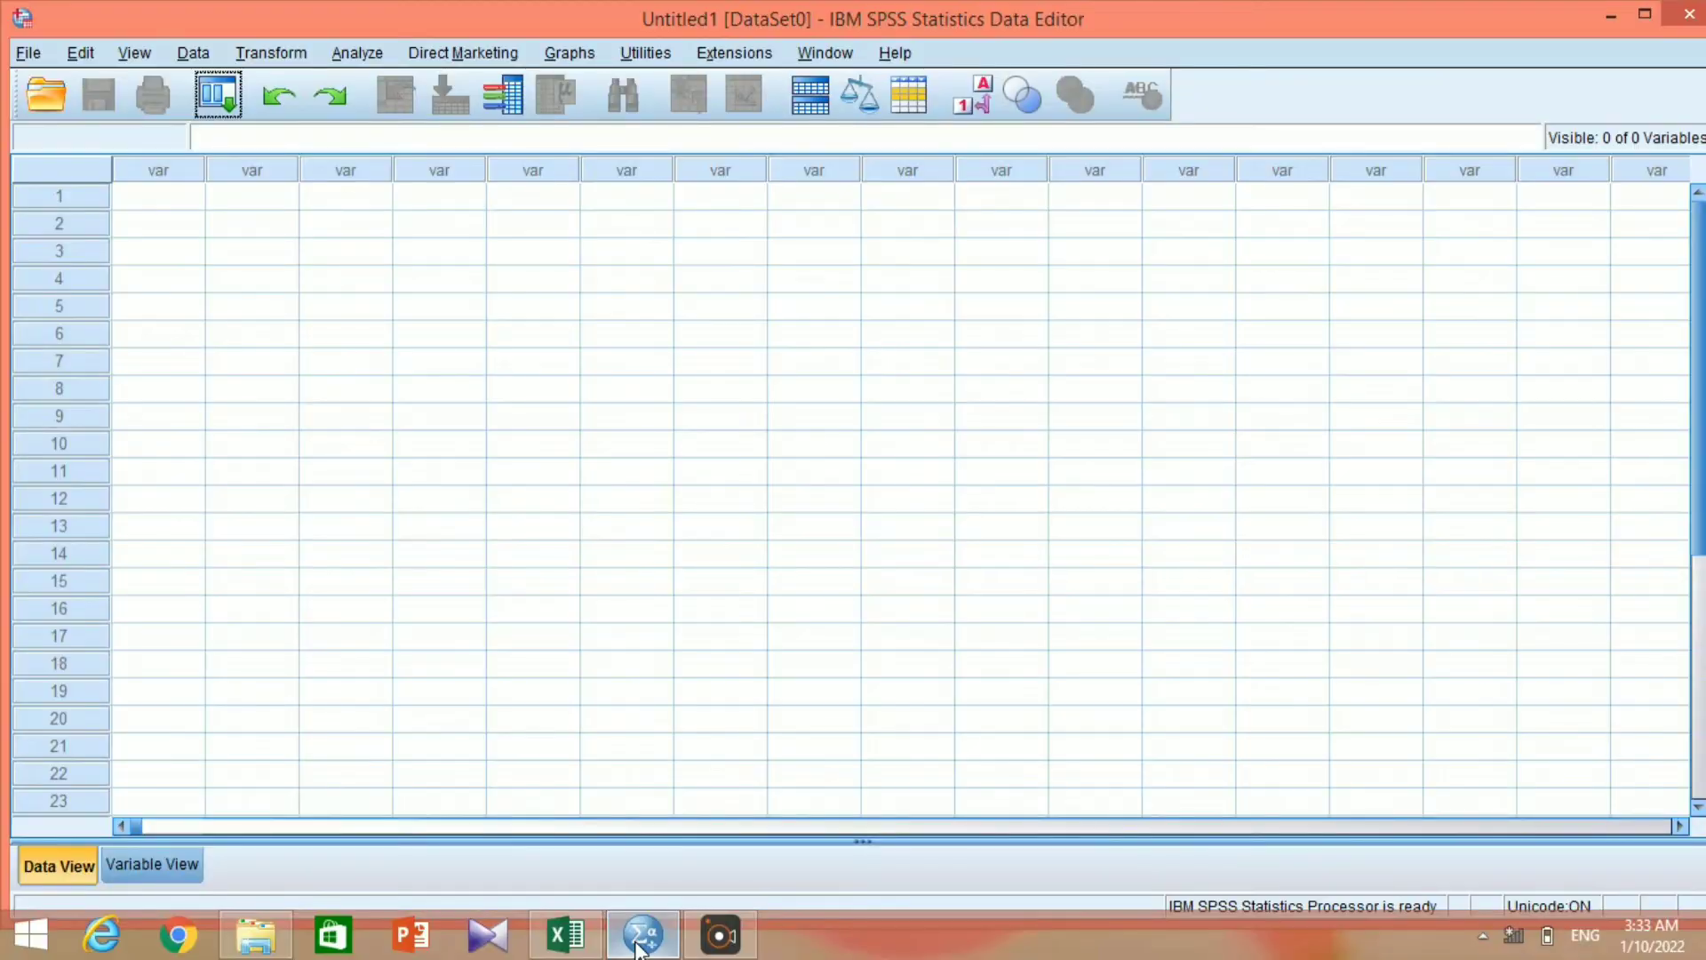
{"action": "left_click", "coordinate": [165, 858]}
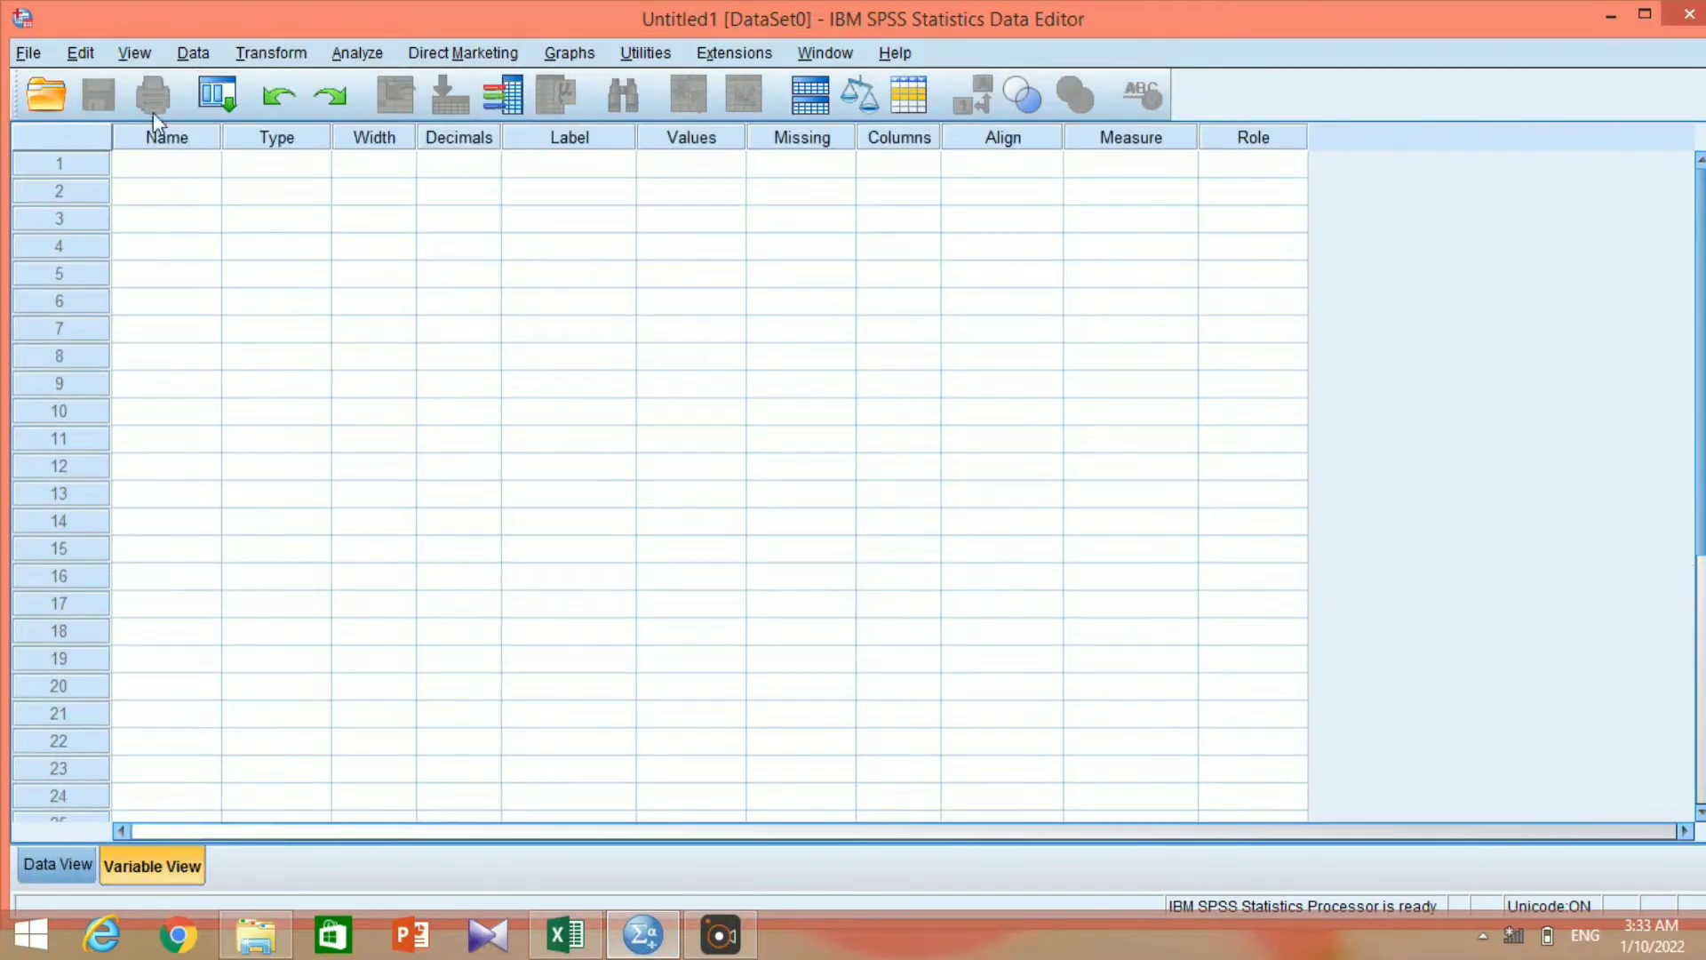
{"action": "left_click", "coordinate": [157, 170]}
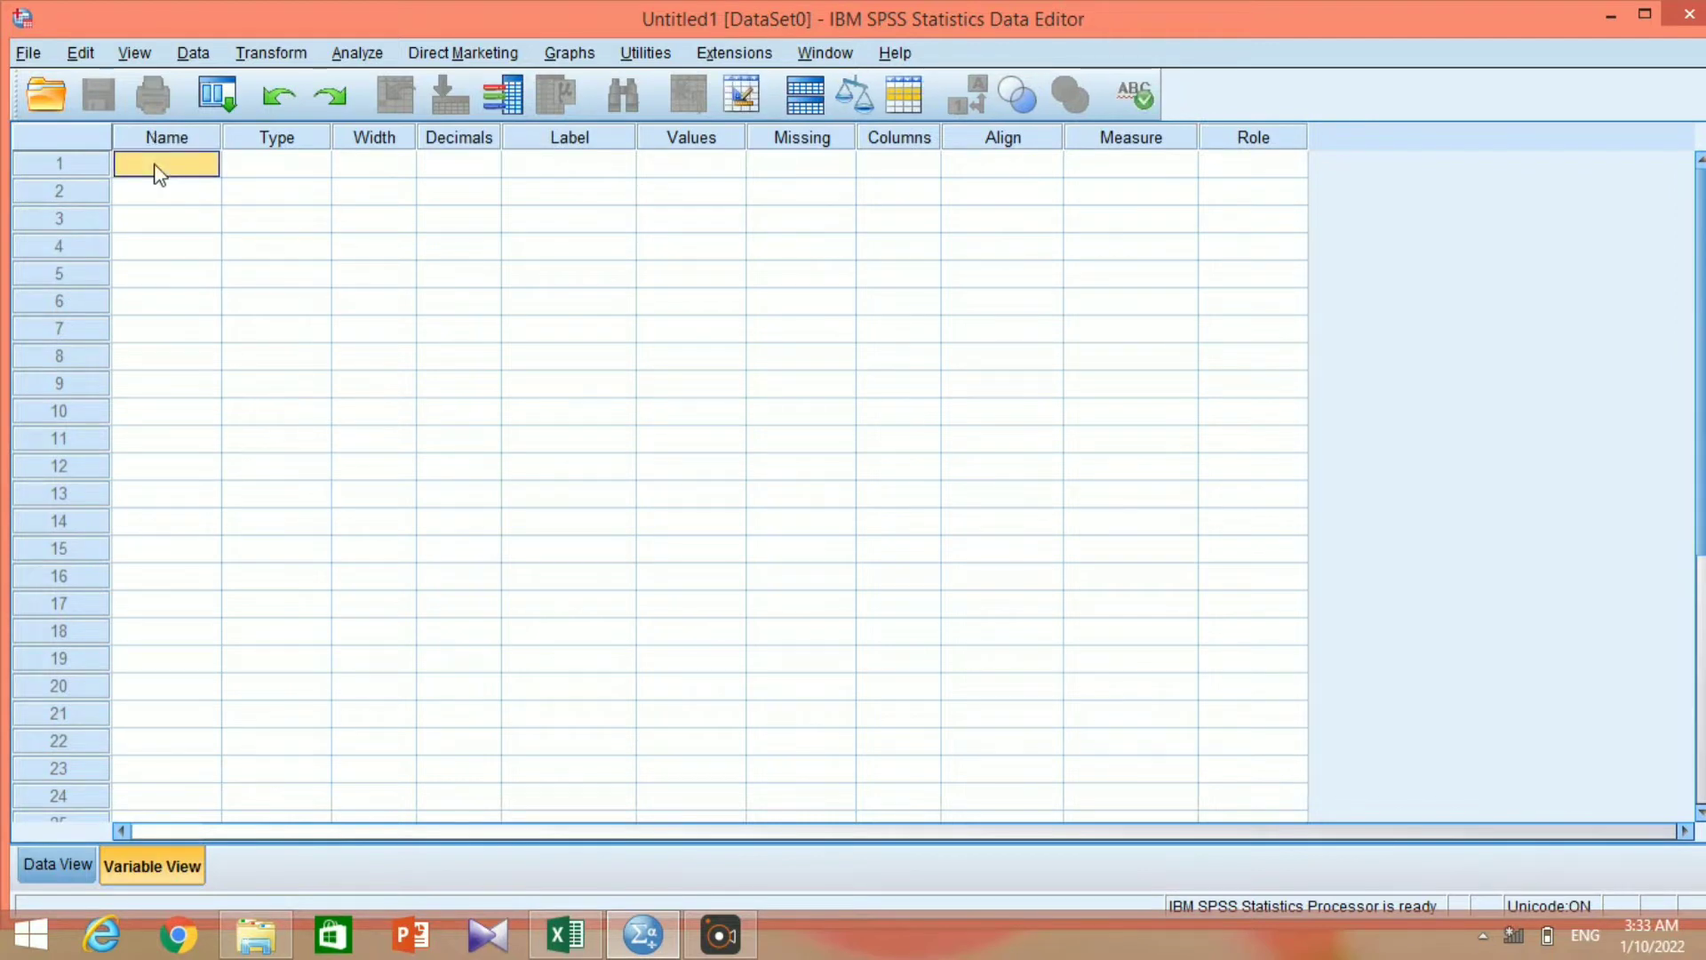
{"action": "left_click", "coordinate": [156, 165]}
{"action": "type", "text": "Lokasi"}
{"action": "key", "text": "Return"}
{"action": "type", "text": "Kep"}
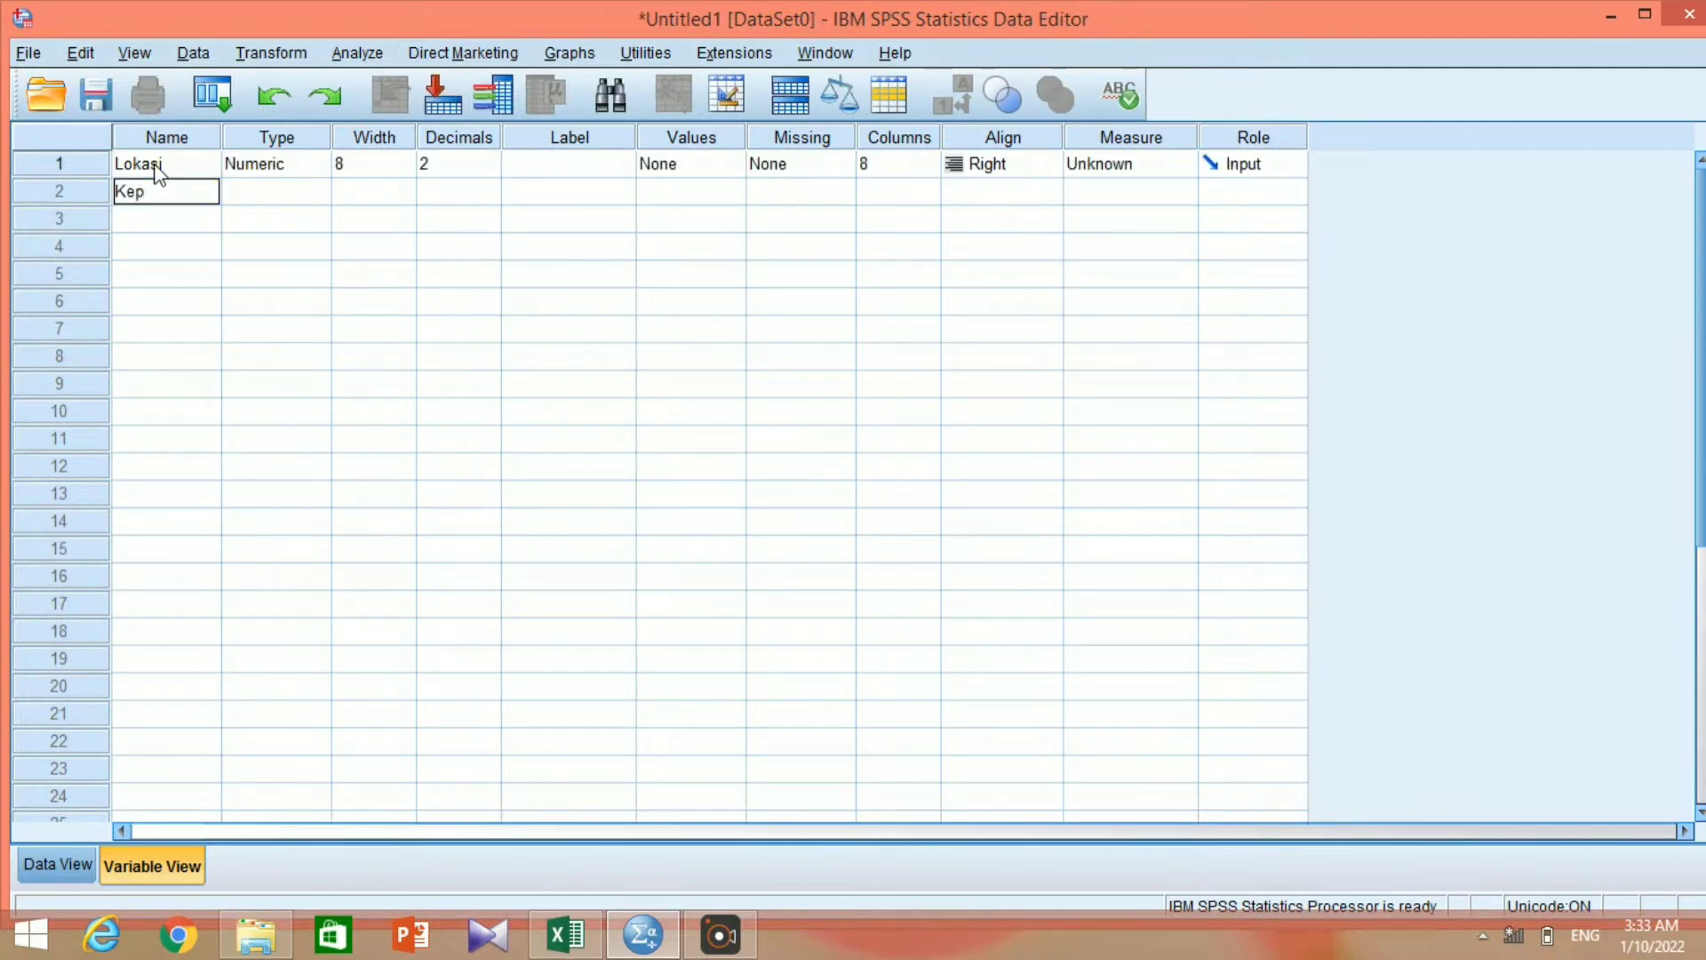
{"action": "type", "text": "uasan"}
{"action": "key", "text": "Return"}
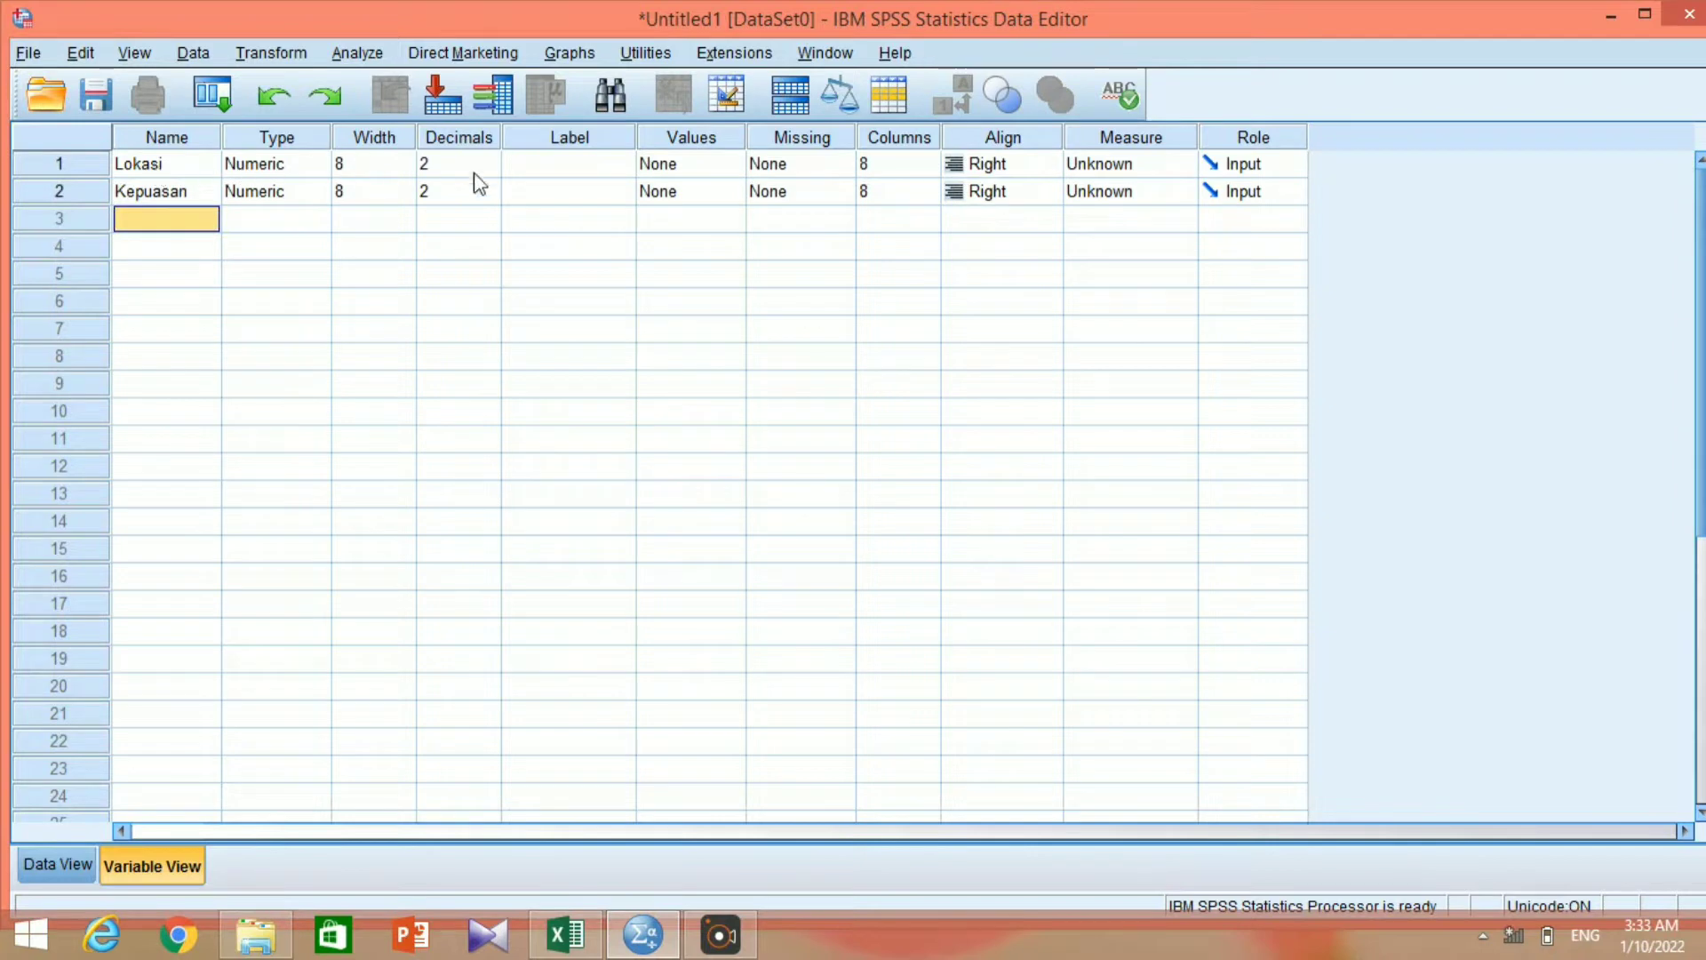
Label the first variable Lokasi and the second variable Kepuasan Nasabah.
{"action": "left_click", "coordinate": [534, 158]}
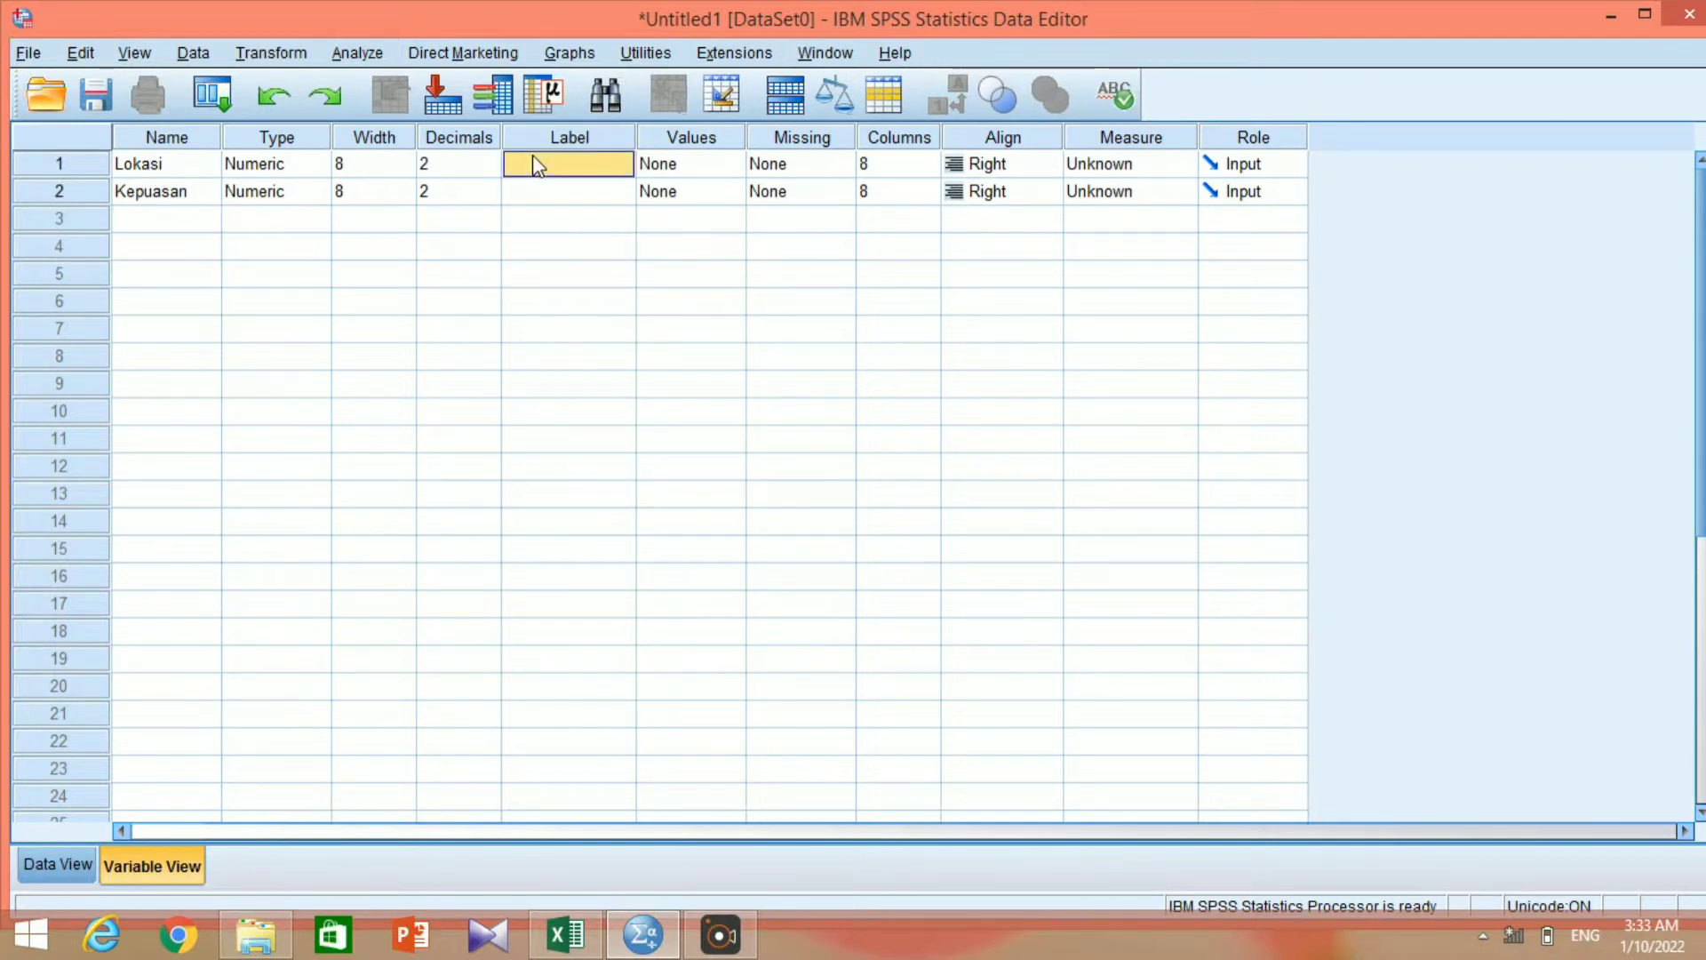
{"action": "left_click", "coordinate": [534, 158]}
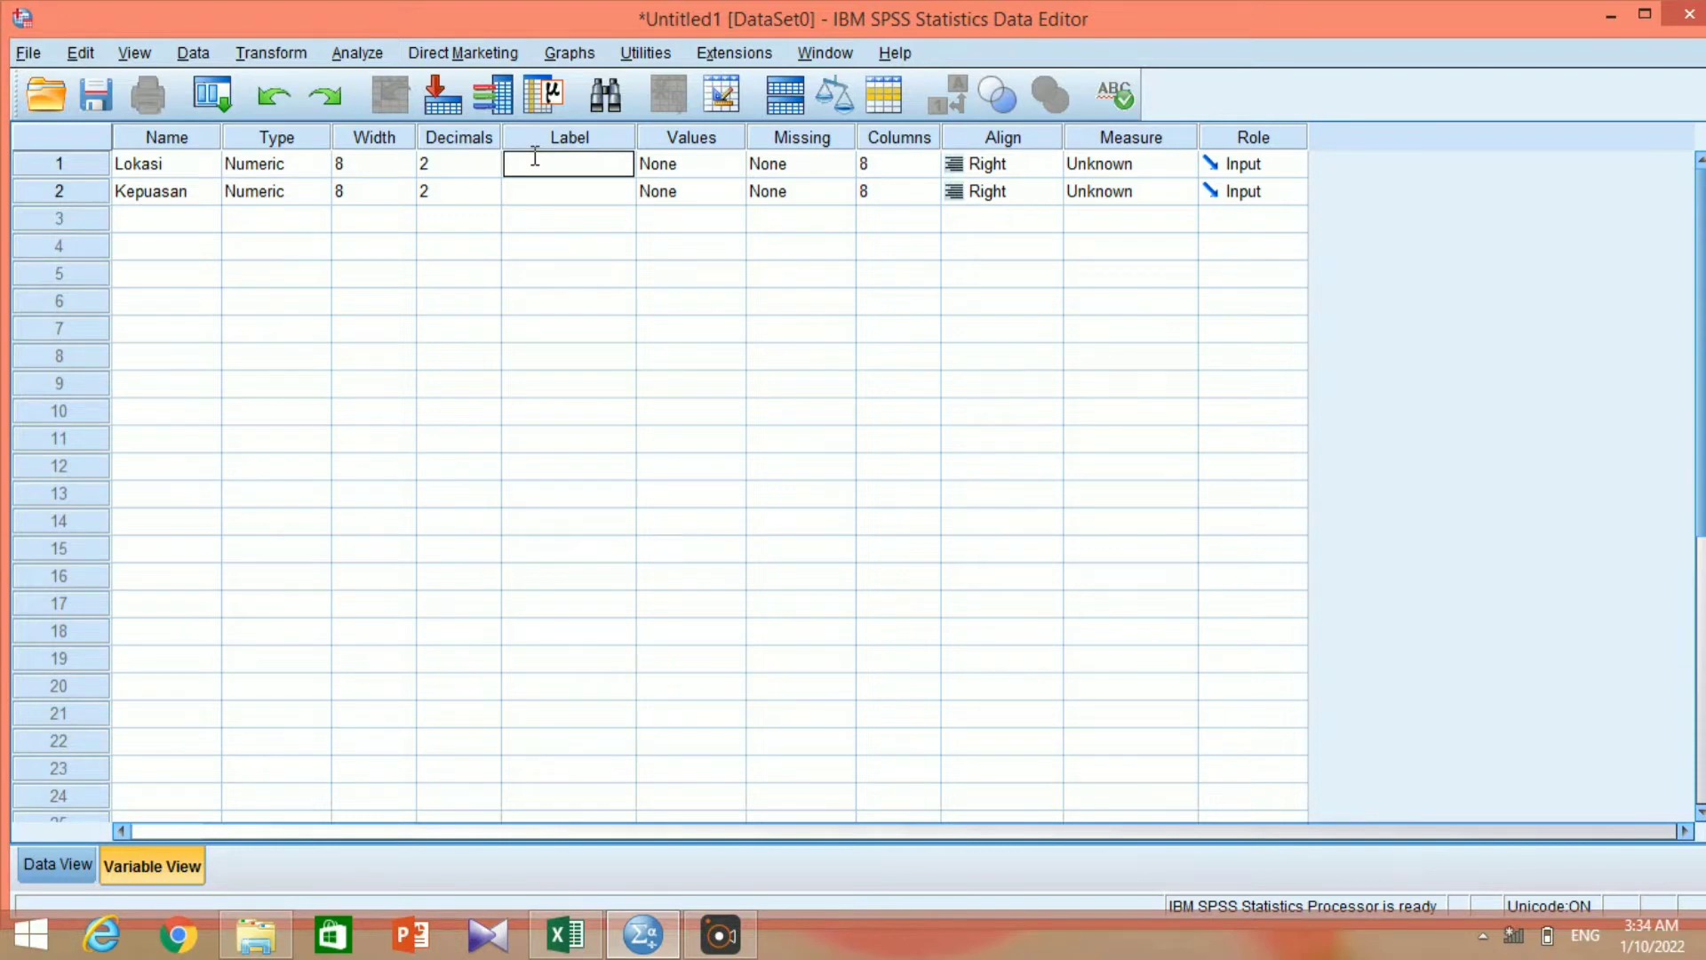
{"action": "type", "text": "Lokasi"}
{"action": "key", "text": "Return"}
{"action": "type", "text": "K"}
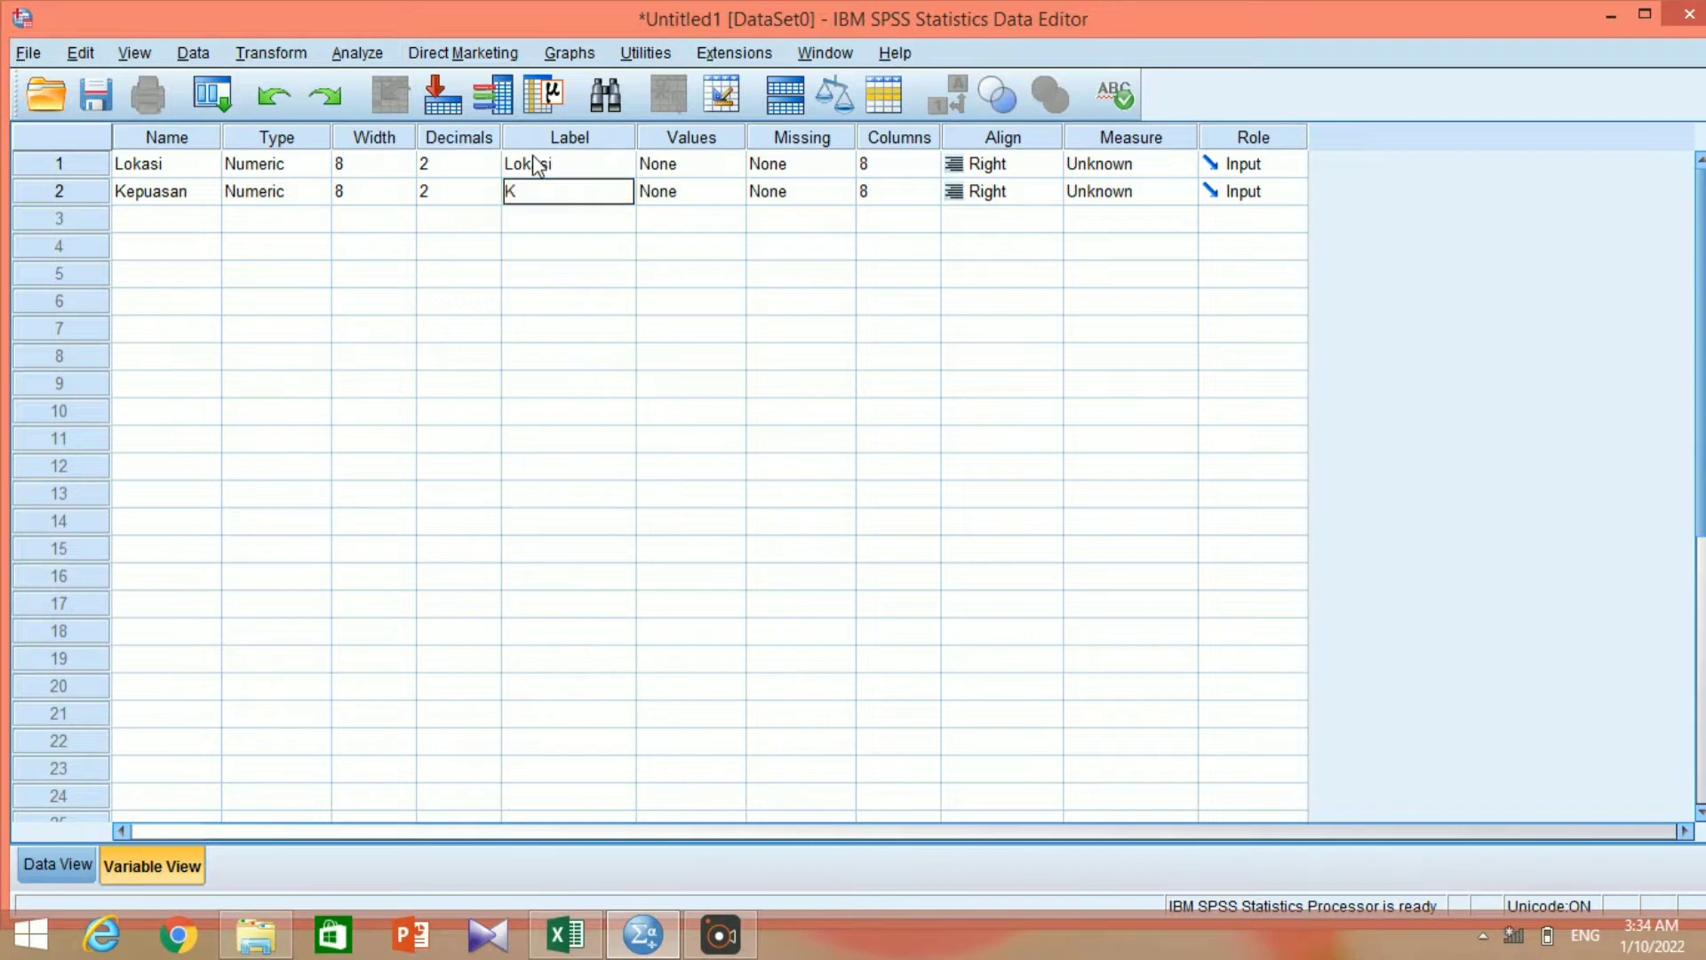
{"action": "type", "text": "epuasan Nasabh"}
{"action": "key", "text": "BackSpace"}
{"action": "type", "text": "ah"}
Set the decimals to 0 and the measurement level to Ordinal for both Lokasi and Kepuasan.
{"action": "double_click", "coordinate": [490, 167]}
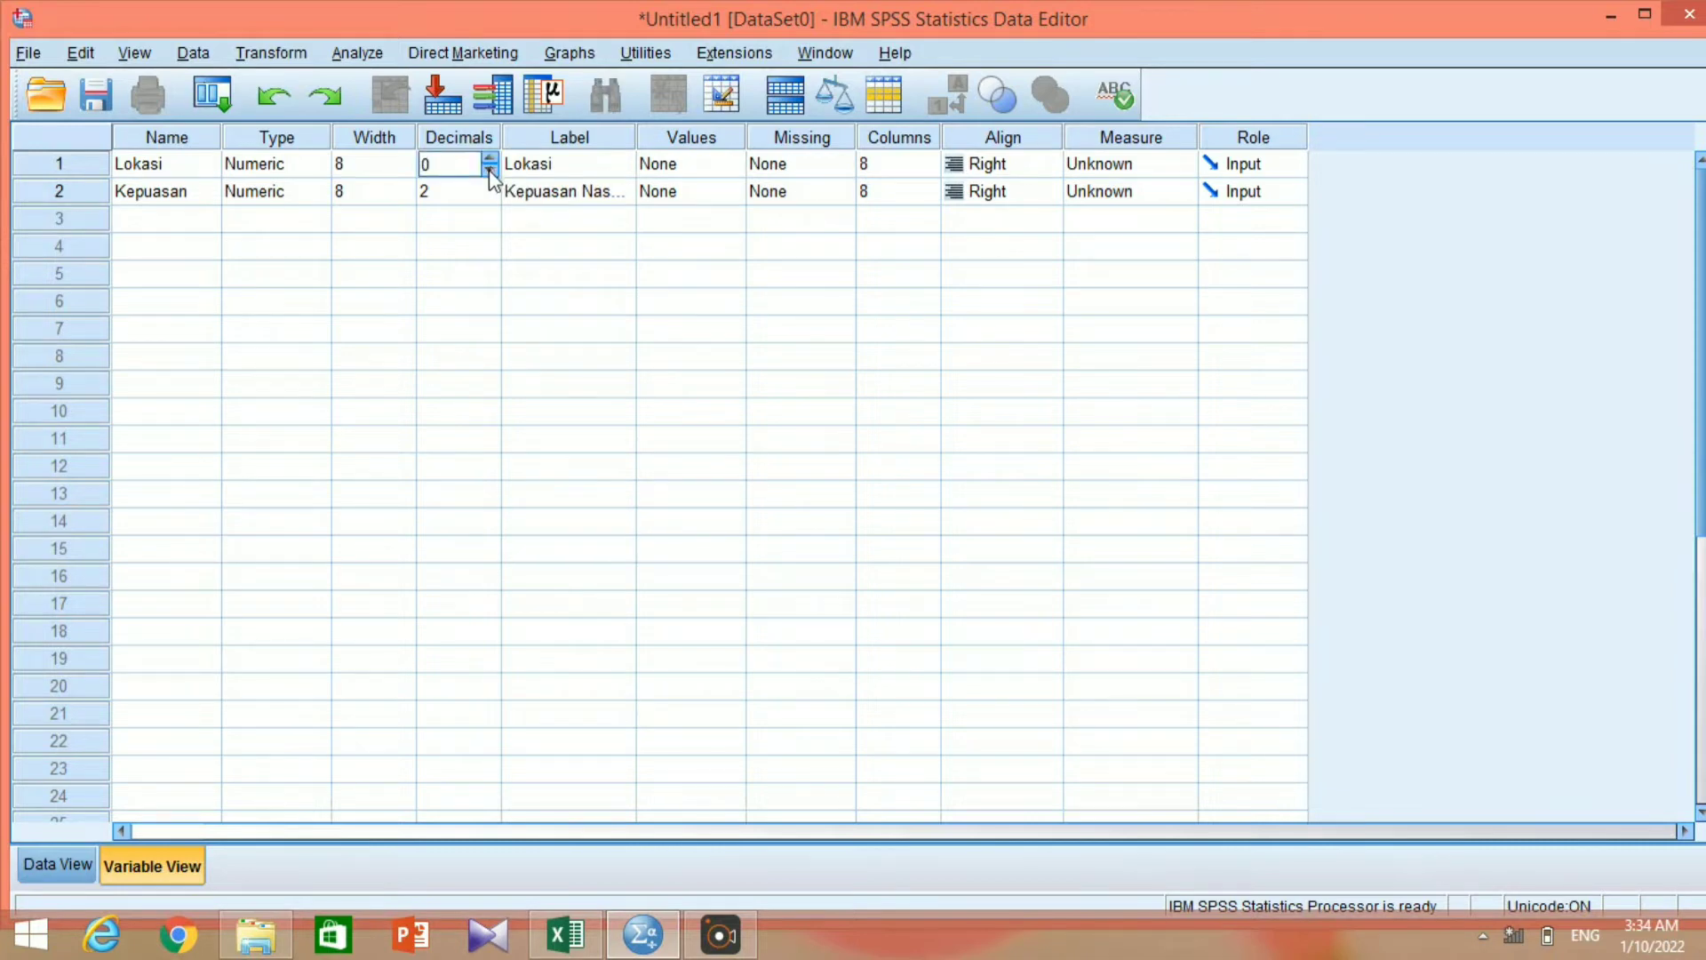
{"action": "left_click", "coordinate": [494, 193]}
{"action": "left_click", "coordinate": [494, 196]}
{"action": "left_click", "coordinate": [1184, 167]}
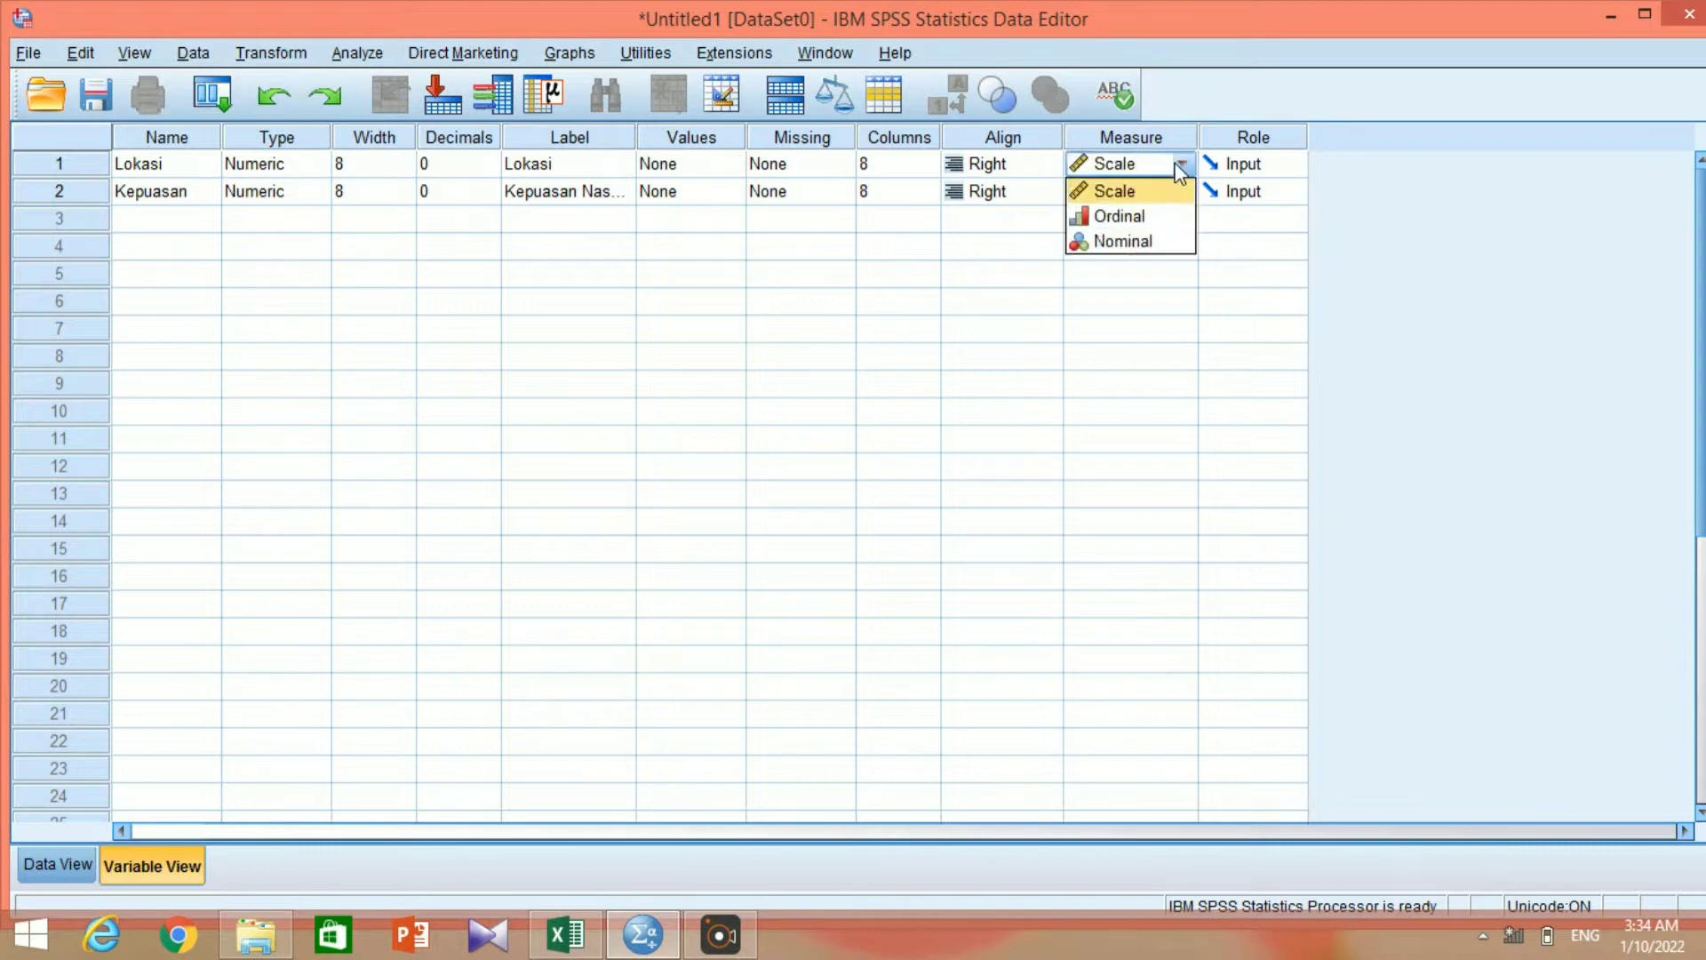
{"action": "left_click", "coordinate": [1162, 218]}
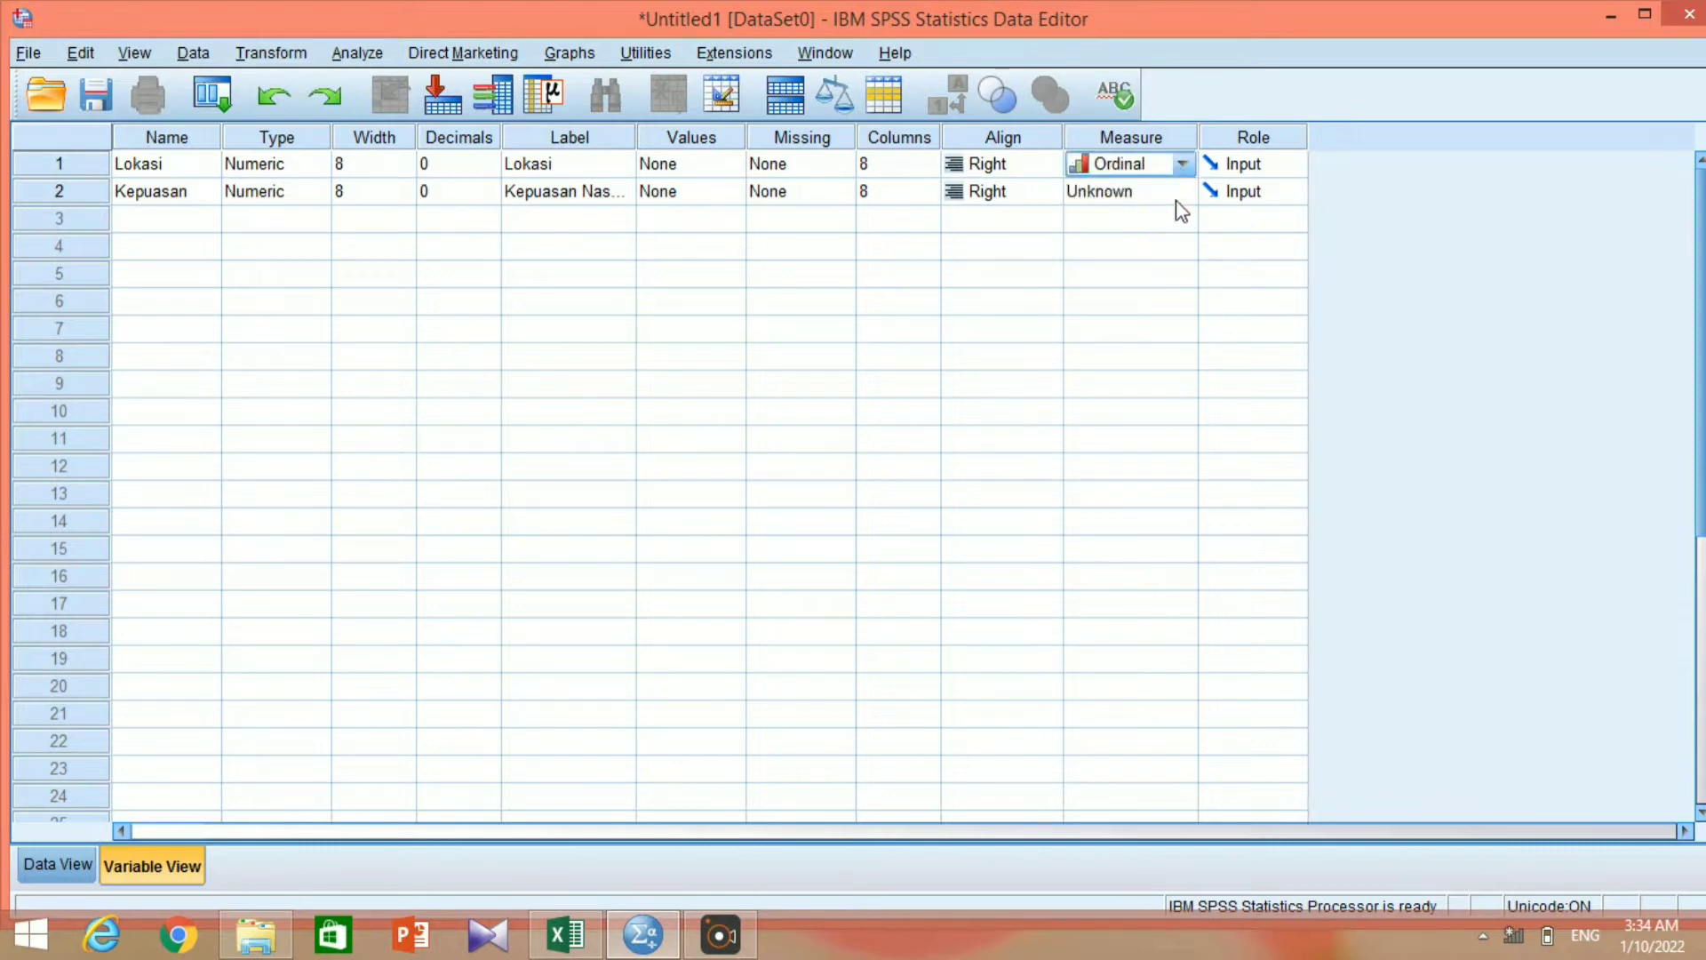
{"action": "left_click", "coordinate": [1179, 196]}
{"action": "left_click", "coordinate": [1165, 243]}
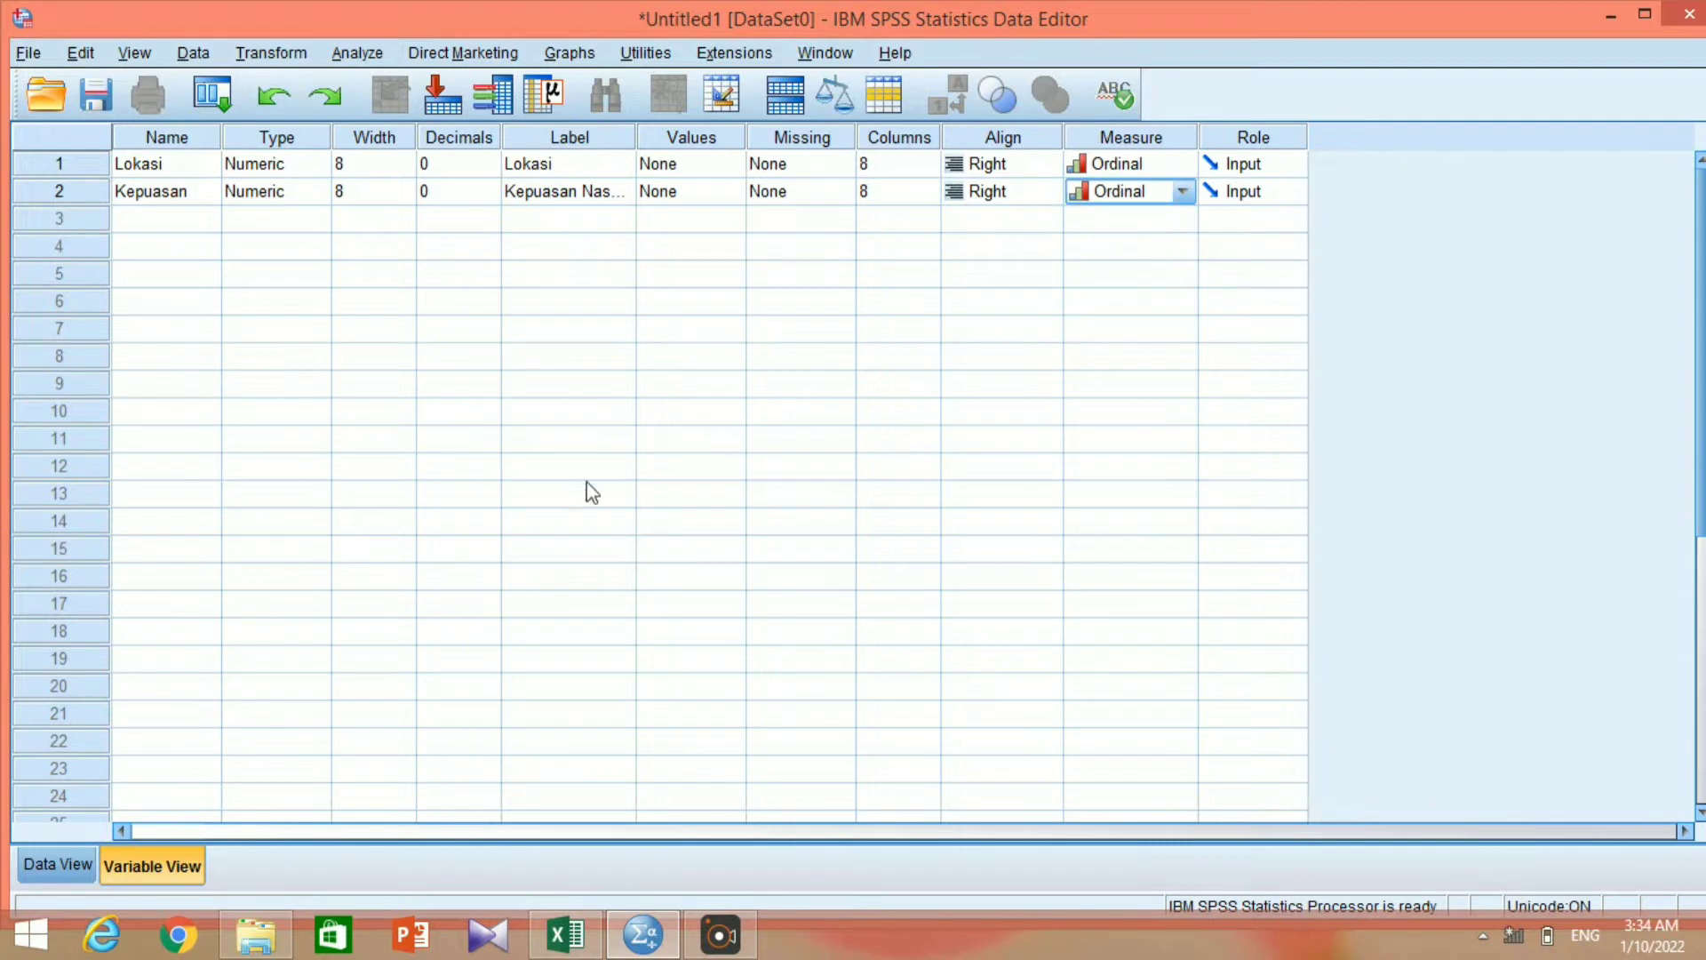
Paste the Lokasi and Kepuasan values copied from Excel range A3:B12 into the SPSS data grid, starting at row 1 of Lokasi.
{"action": "left_click", "coordinate": [61, 860]}
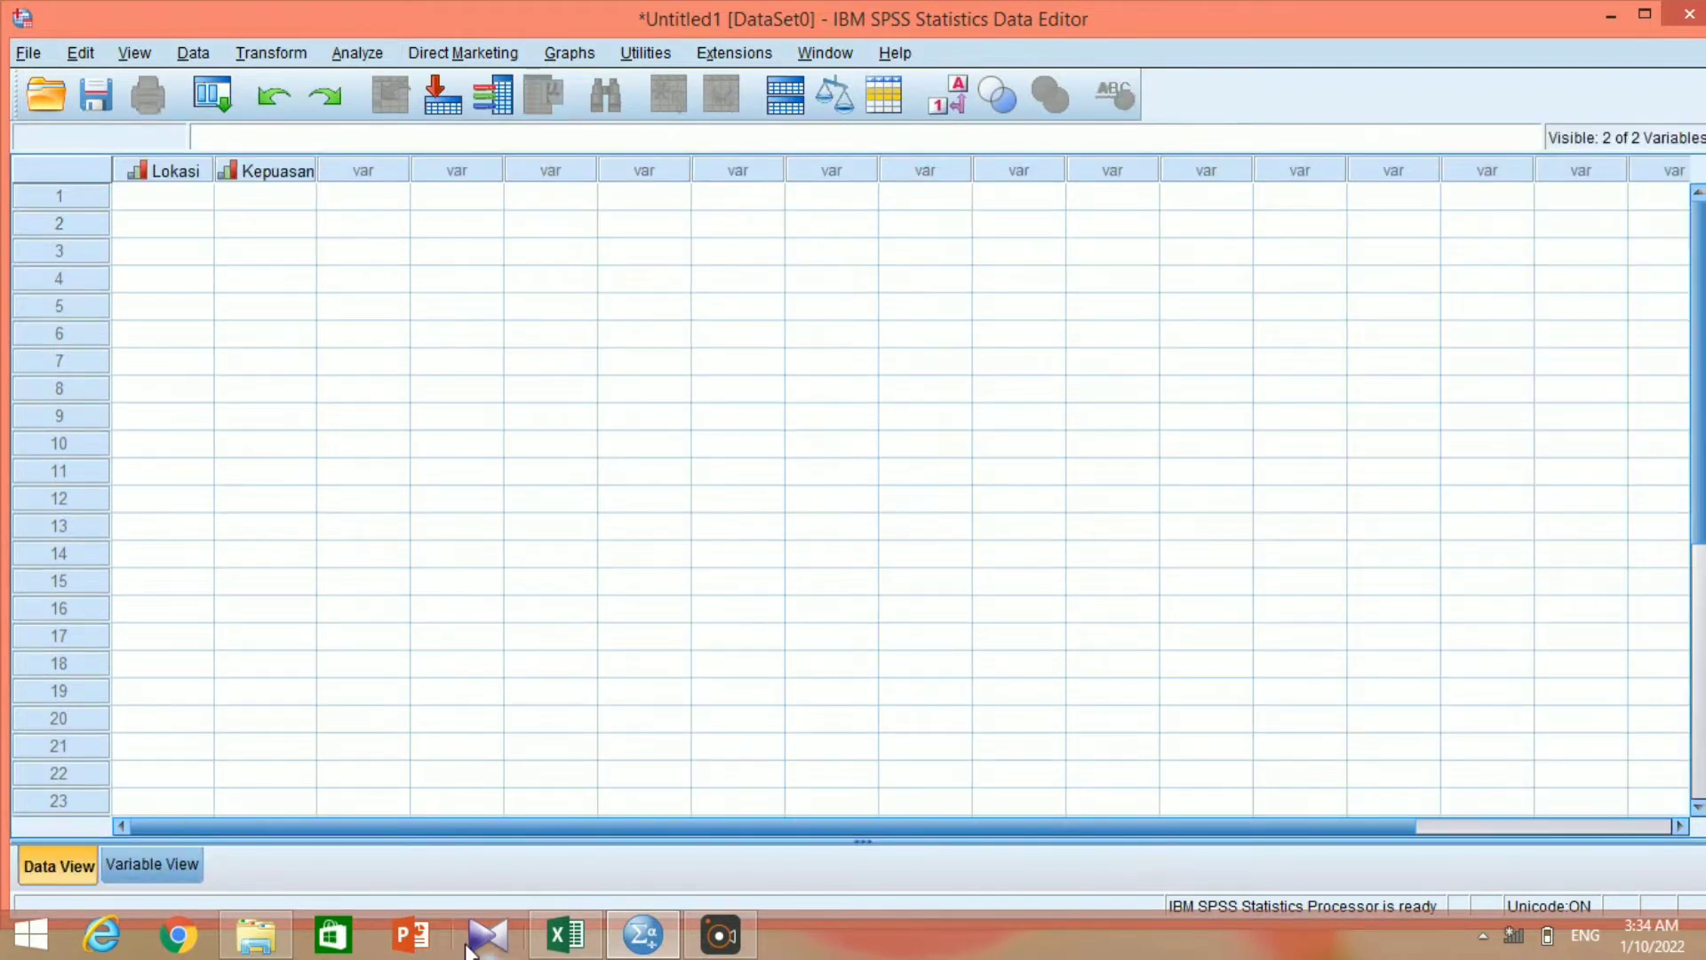
{"action": "left_click", "coordinate": [564, 938]}
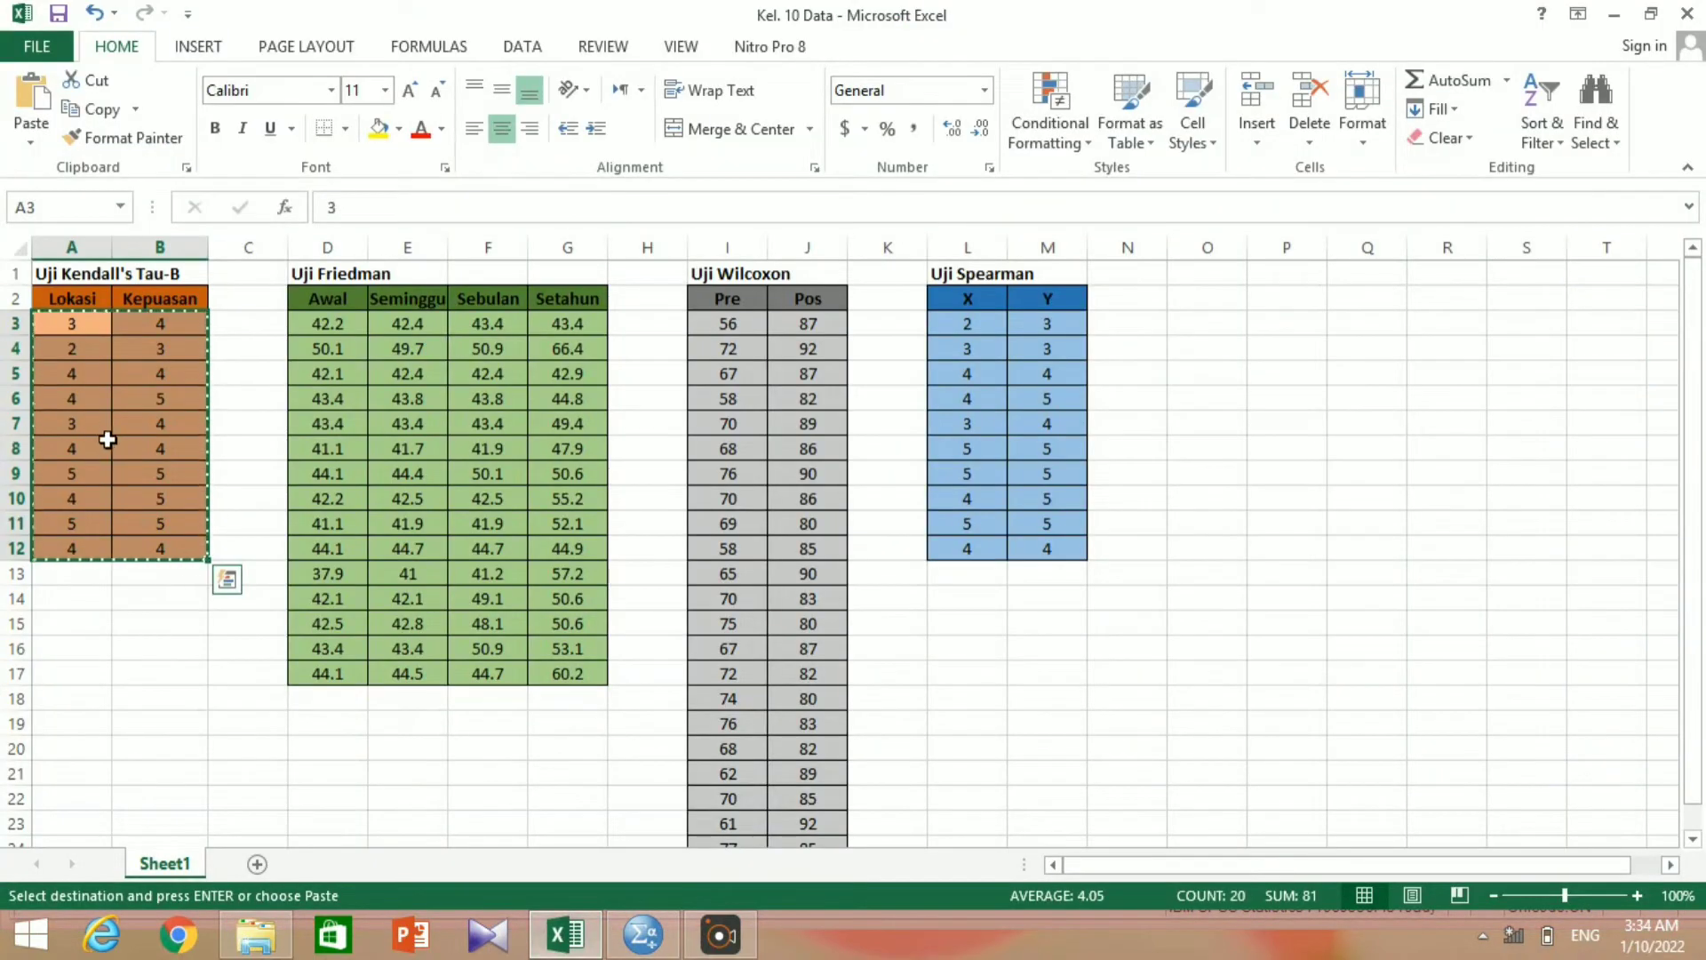
{"action": "left_click", "coordinate": [620, 949]}
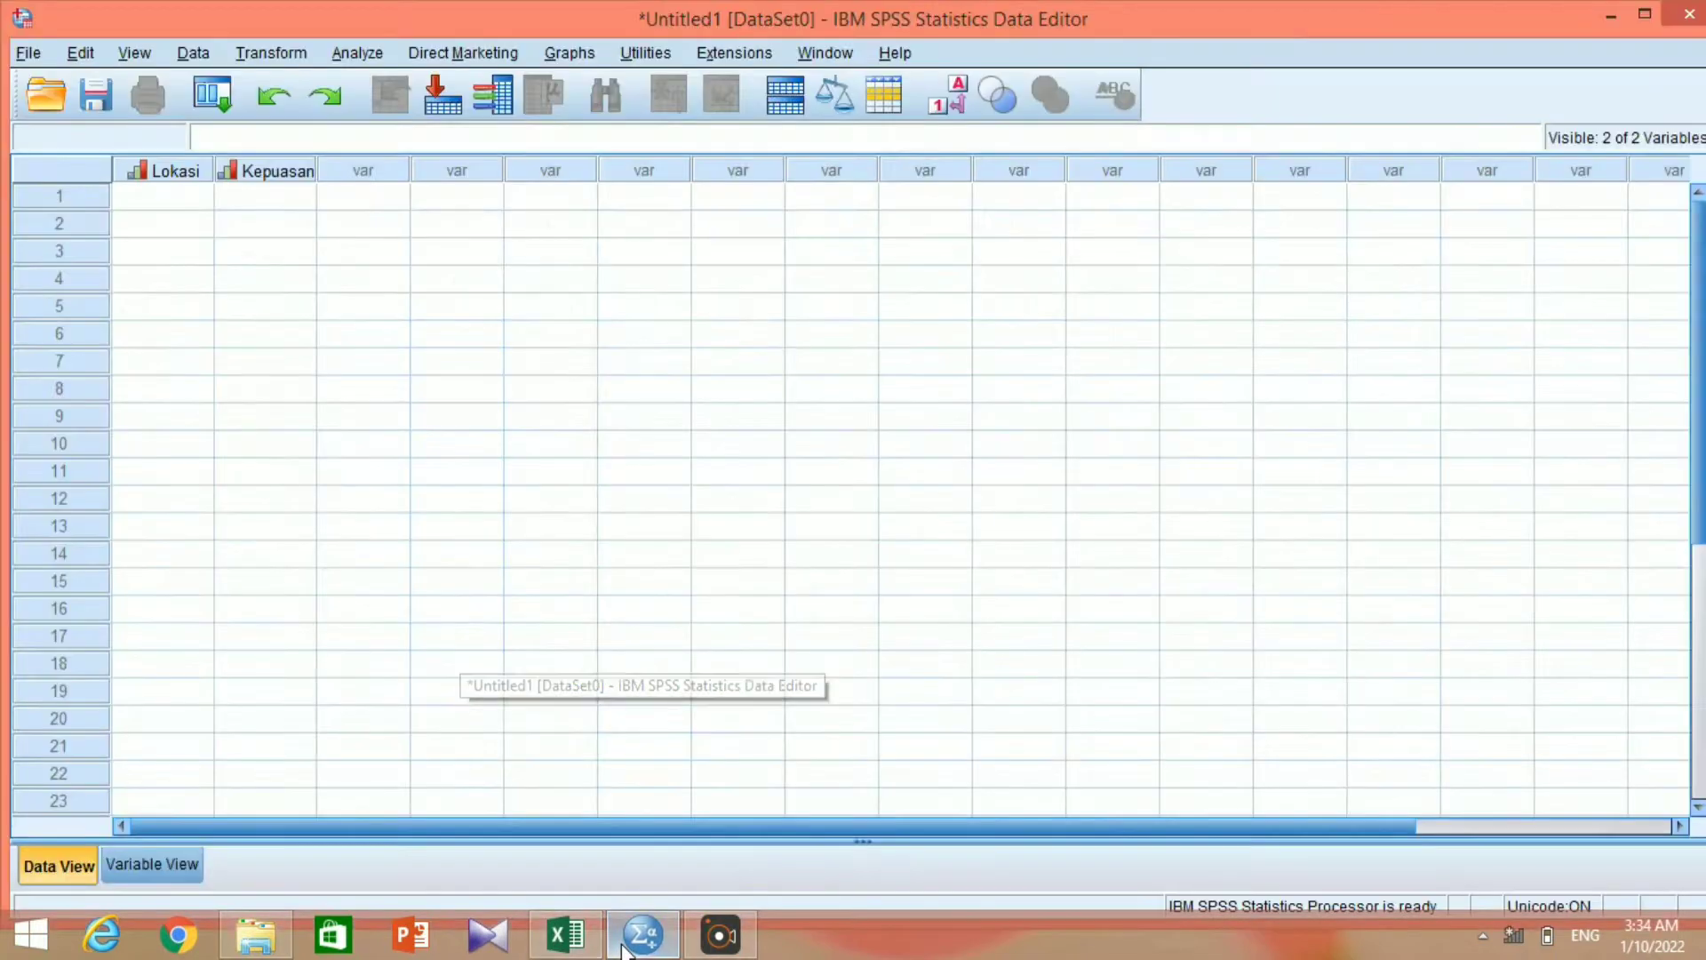
{"action": "left_click", "coordinate": [142, 206]}
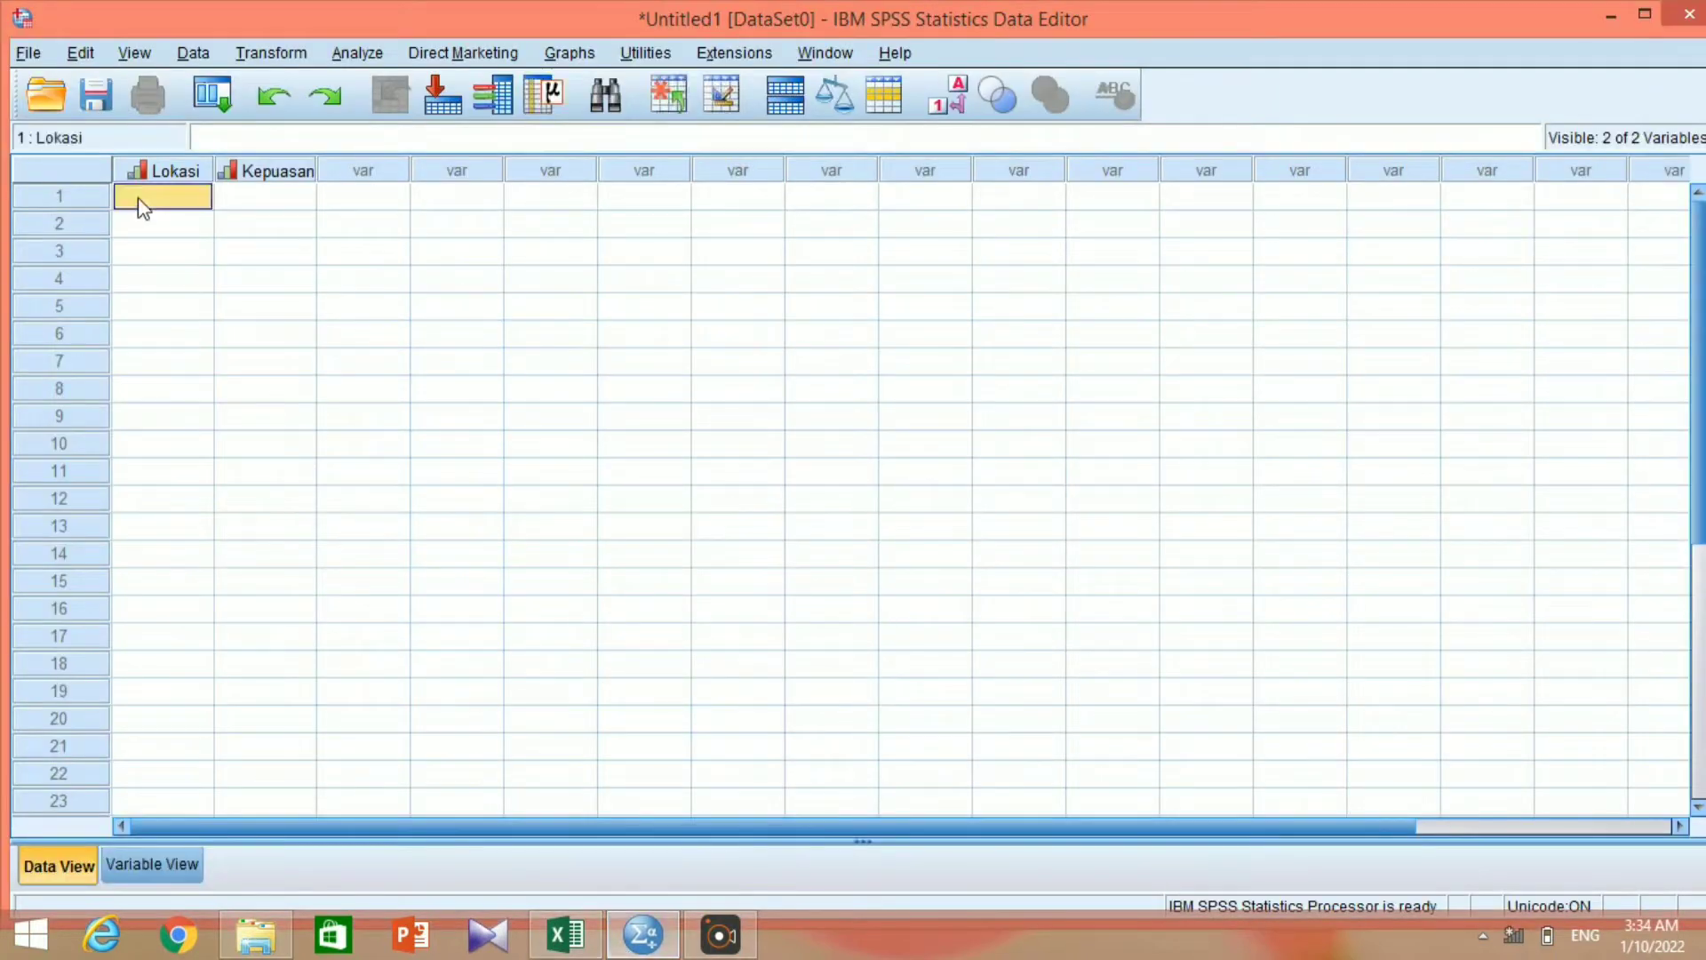
{"action": "right_click", "coordinate": [140, 206]}
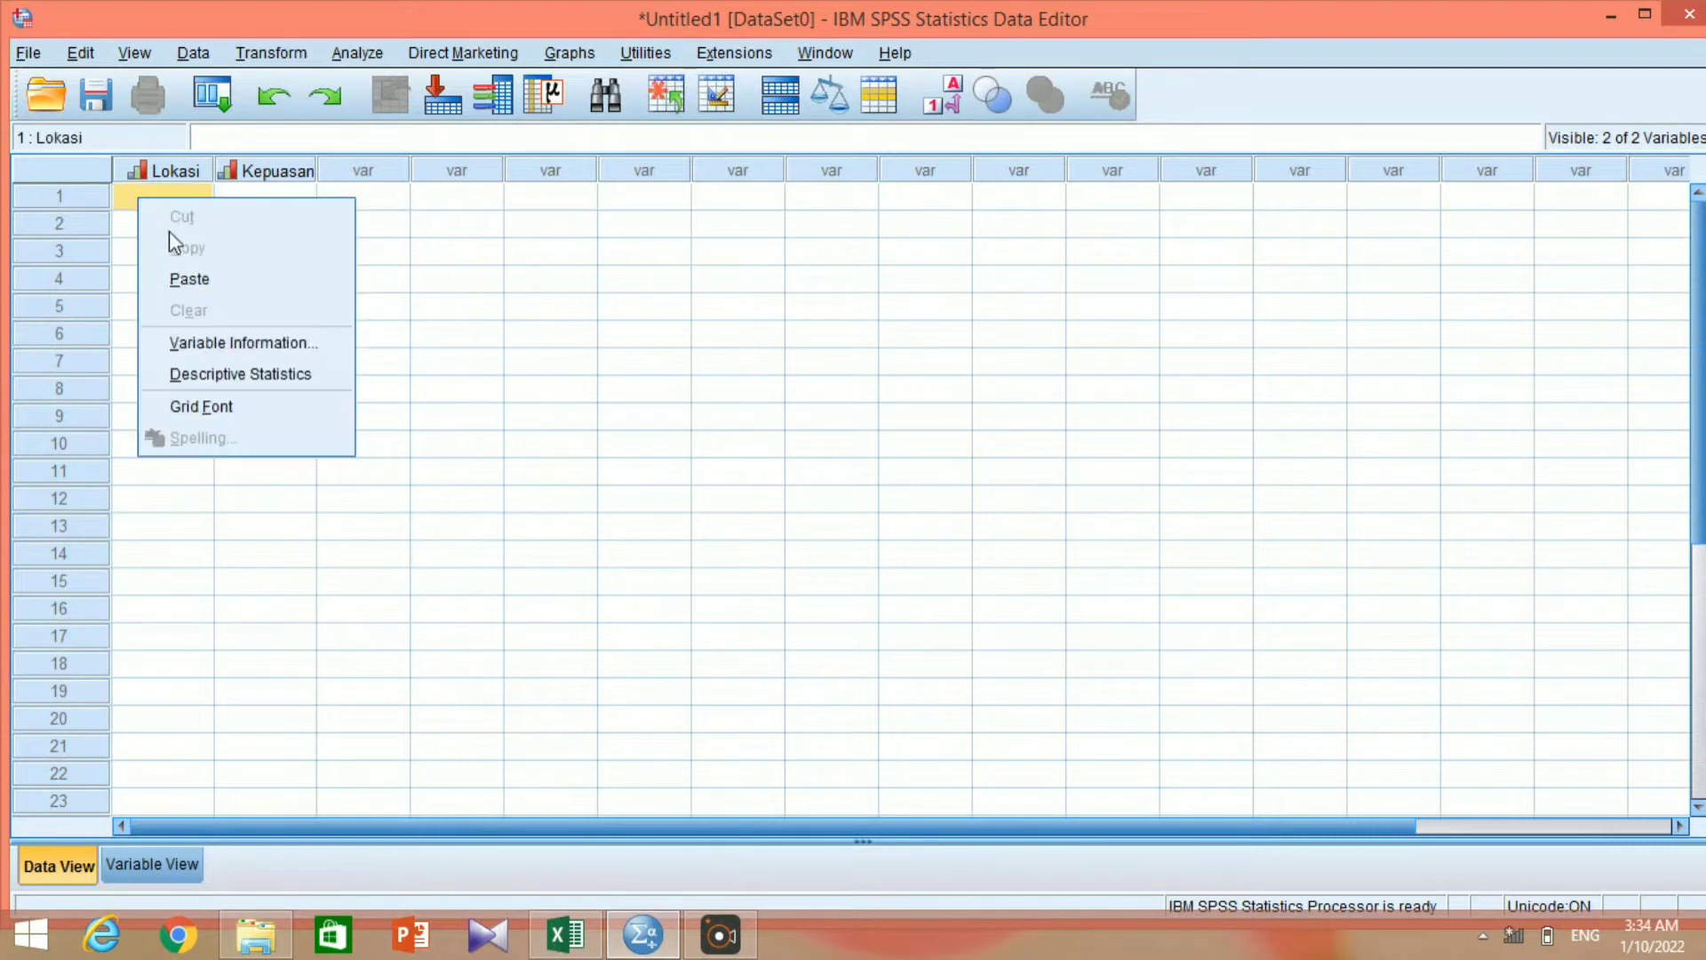
{"action": "left_click", "coordinate": [189, 279]}
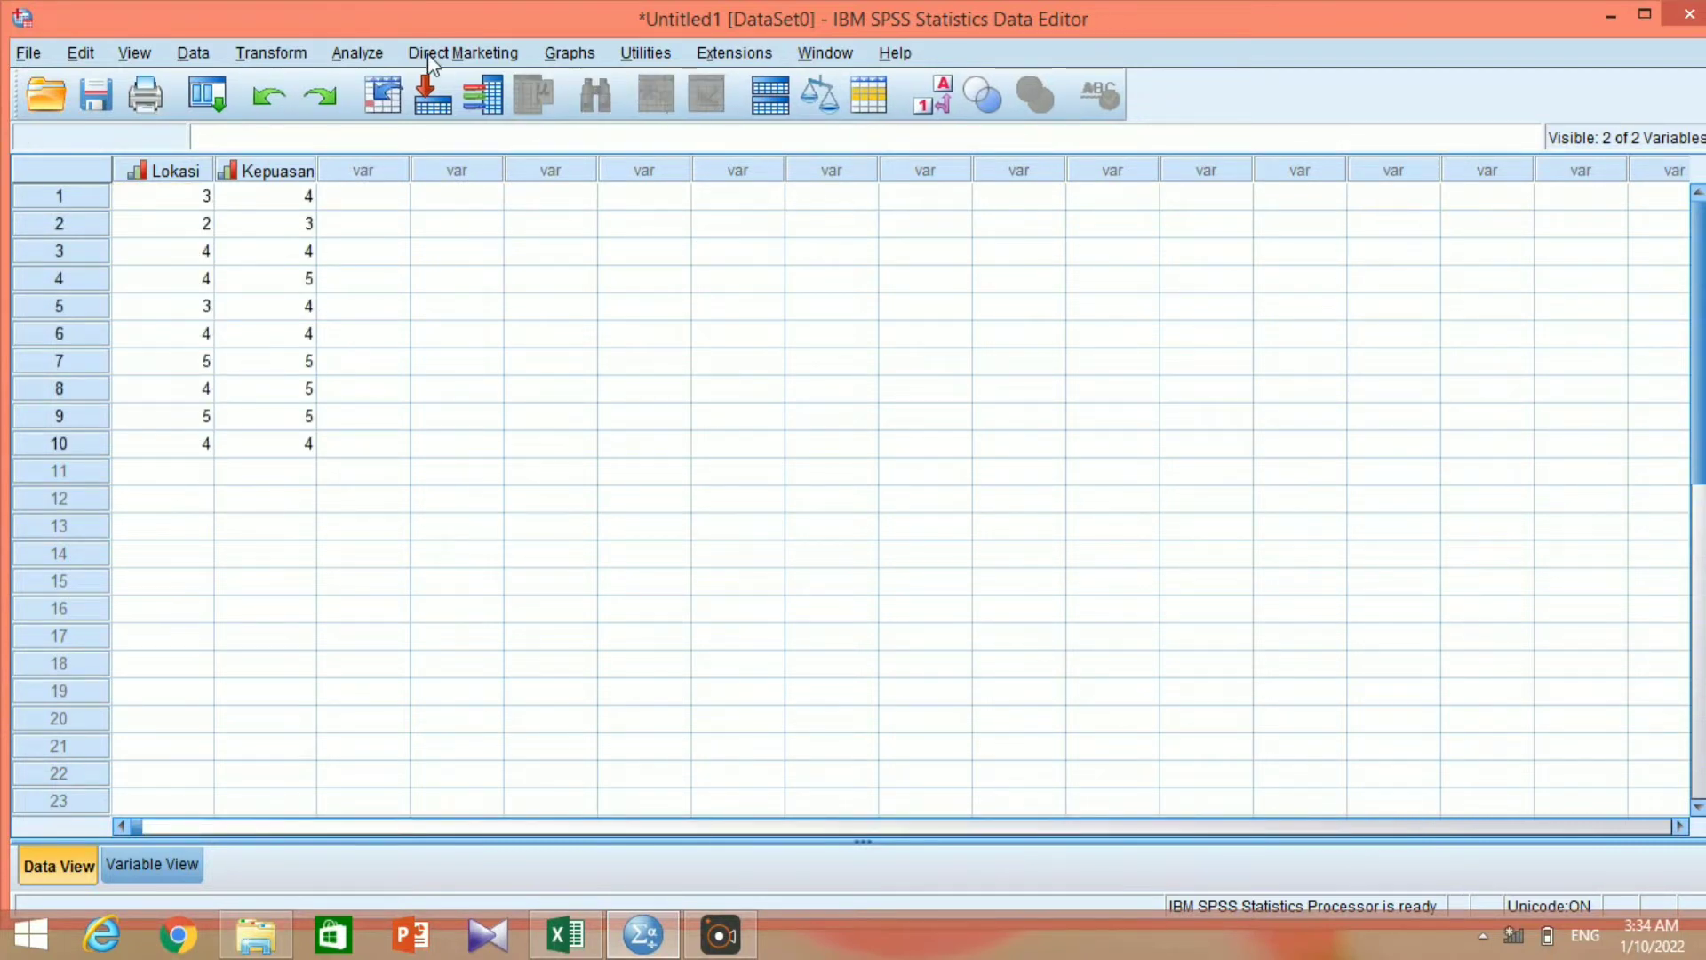
Start a bivariate correlation analysis and add Lokasi and Kepuasan Nasabah as its variables.
{"action": "left_click", "coordinate": [377, 55]}
{"action": "mouse_move", "coordinate": [452, 271]}
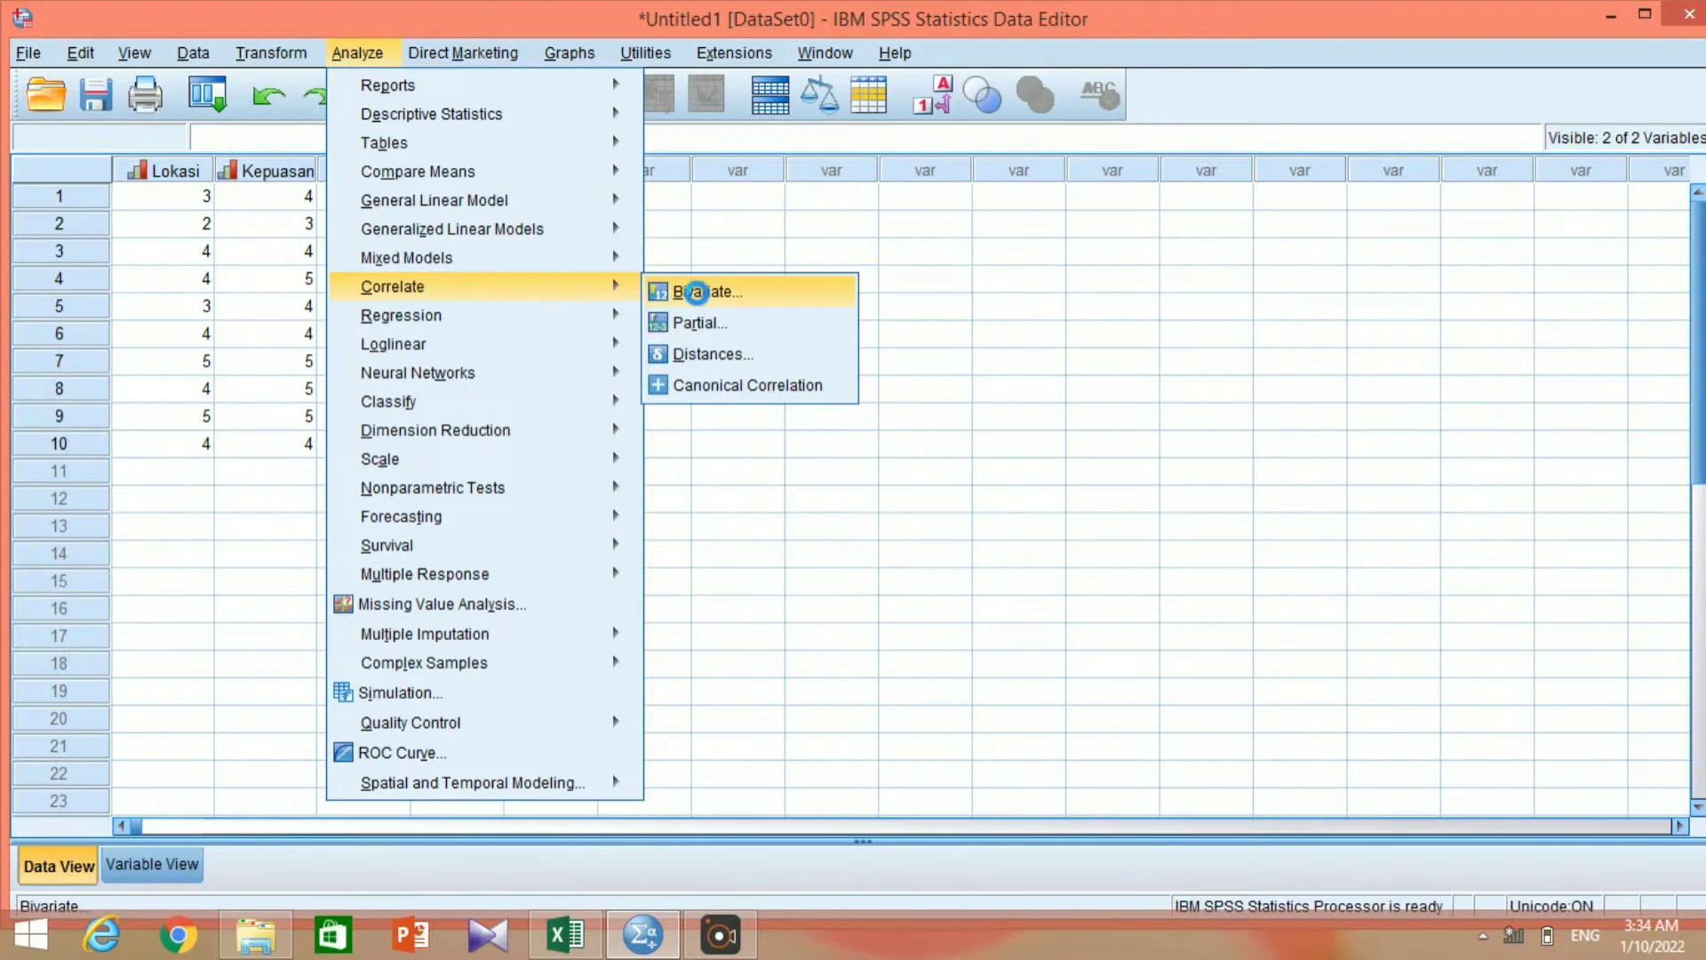
{"action": "left_click", "coordinate": [696, 293]}
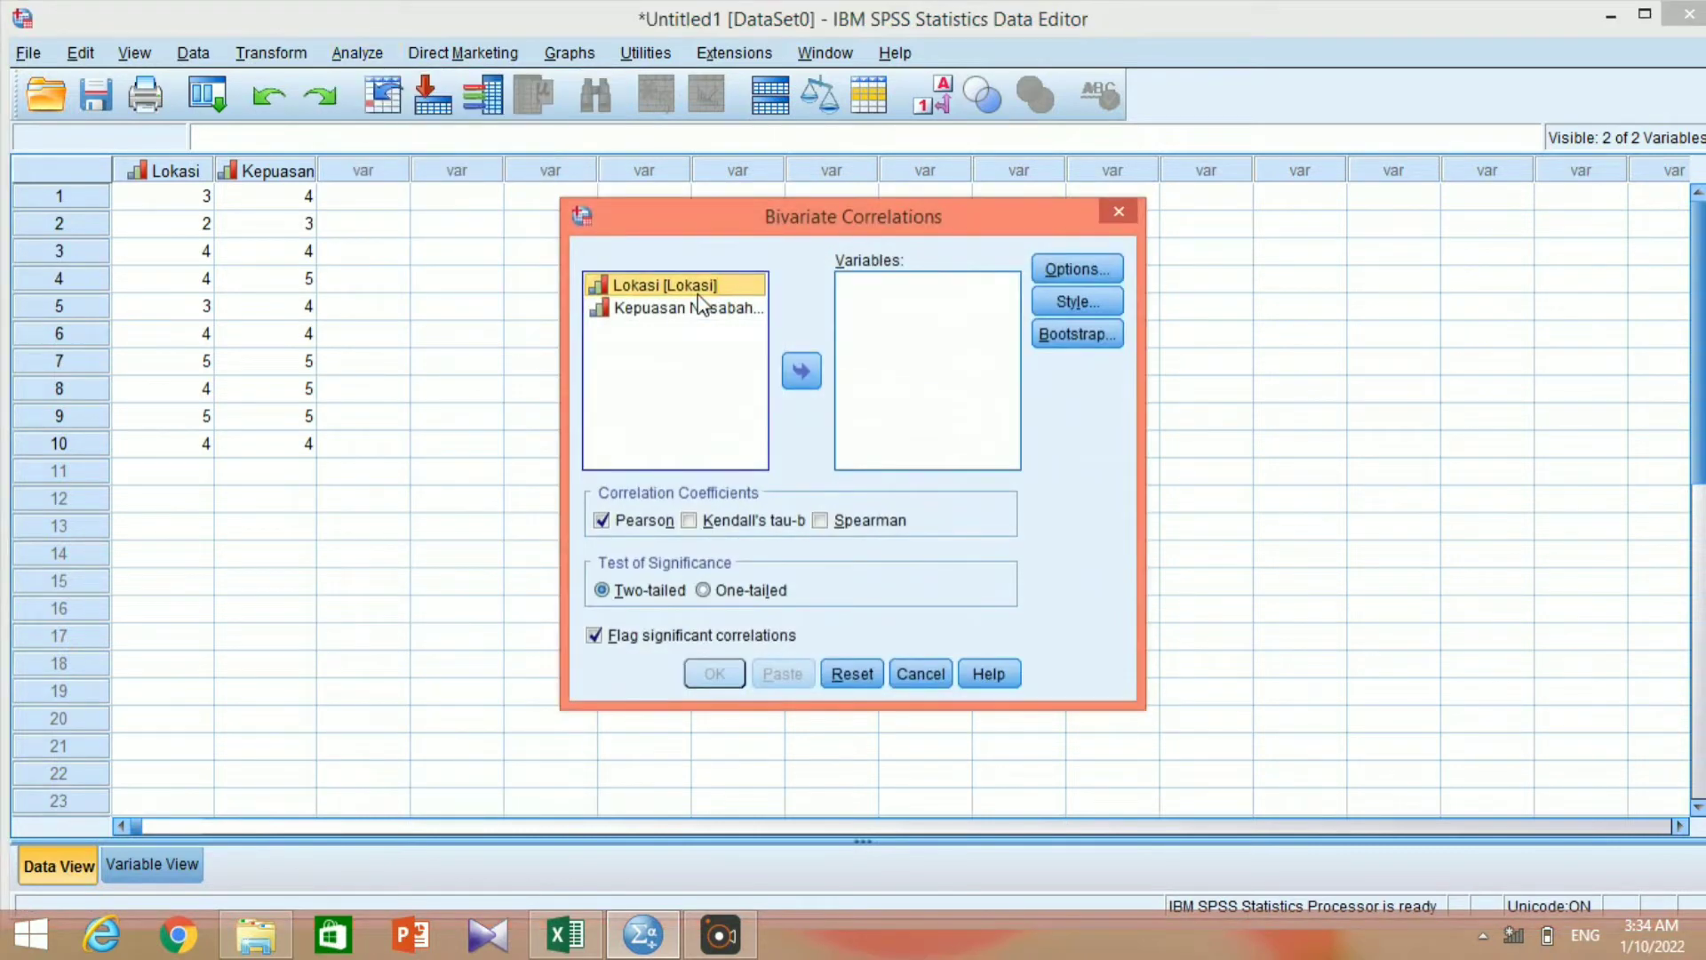
{"action": "left_click", "coordinate": [701, 307], "text": "shift"}
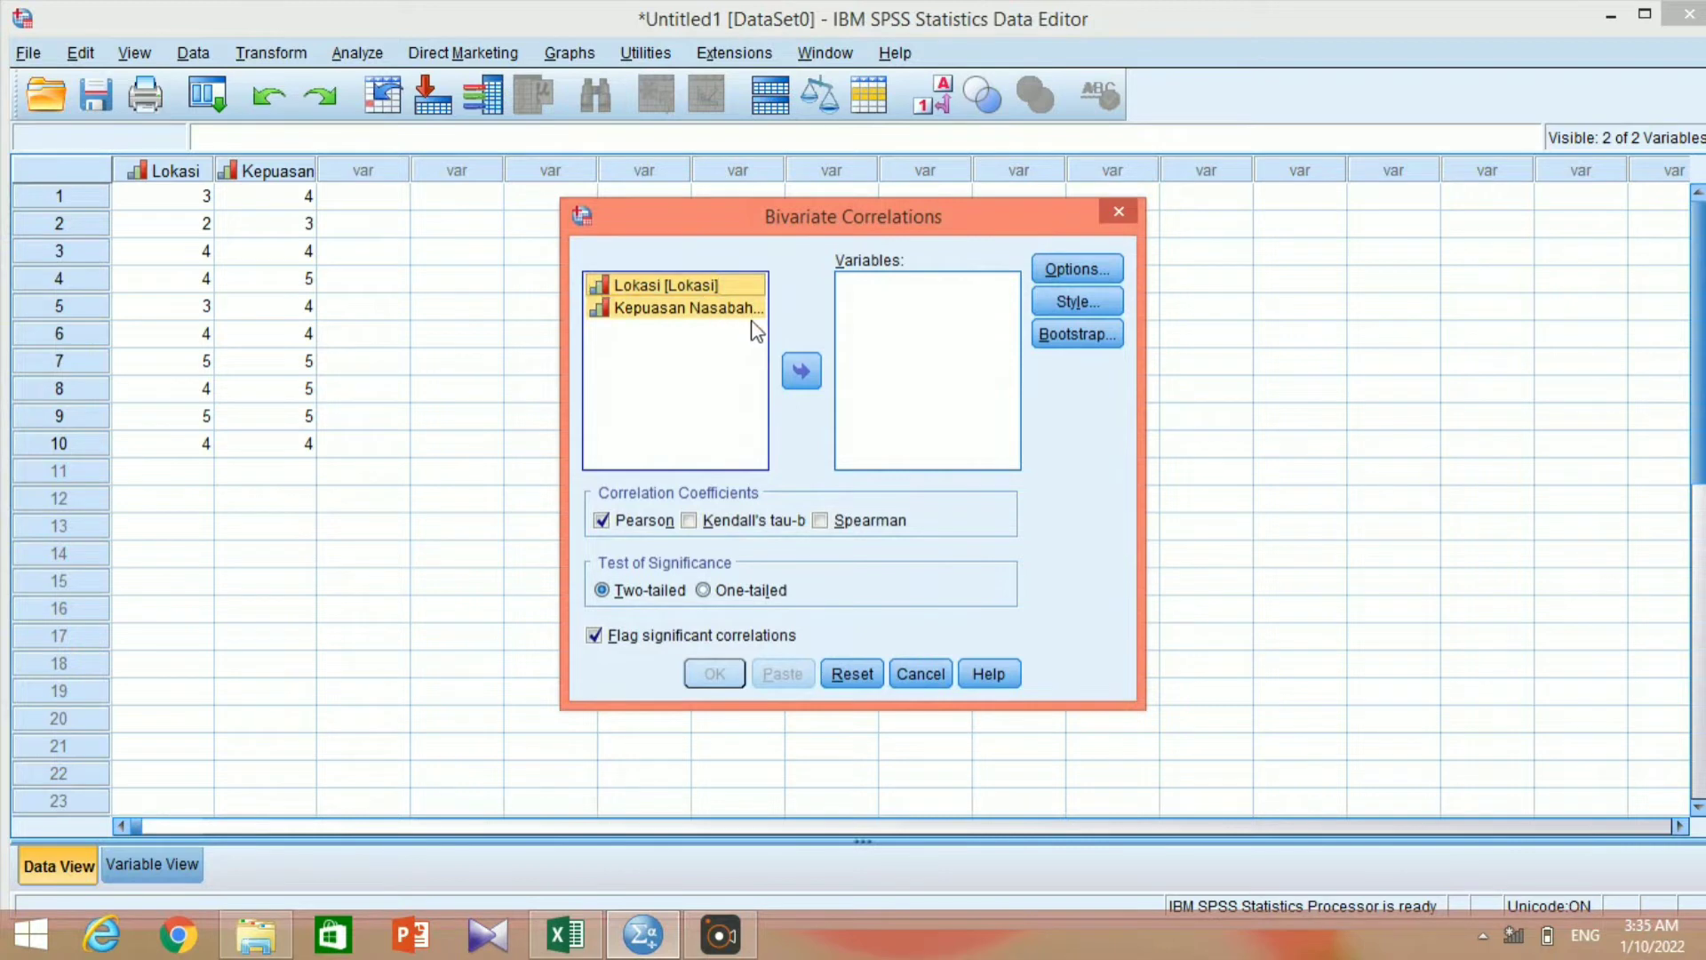
{"action": "left_click", "coordinate": [801, 369]}
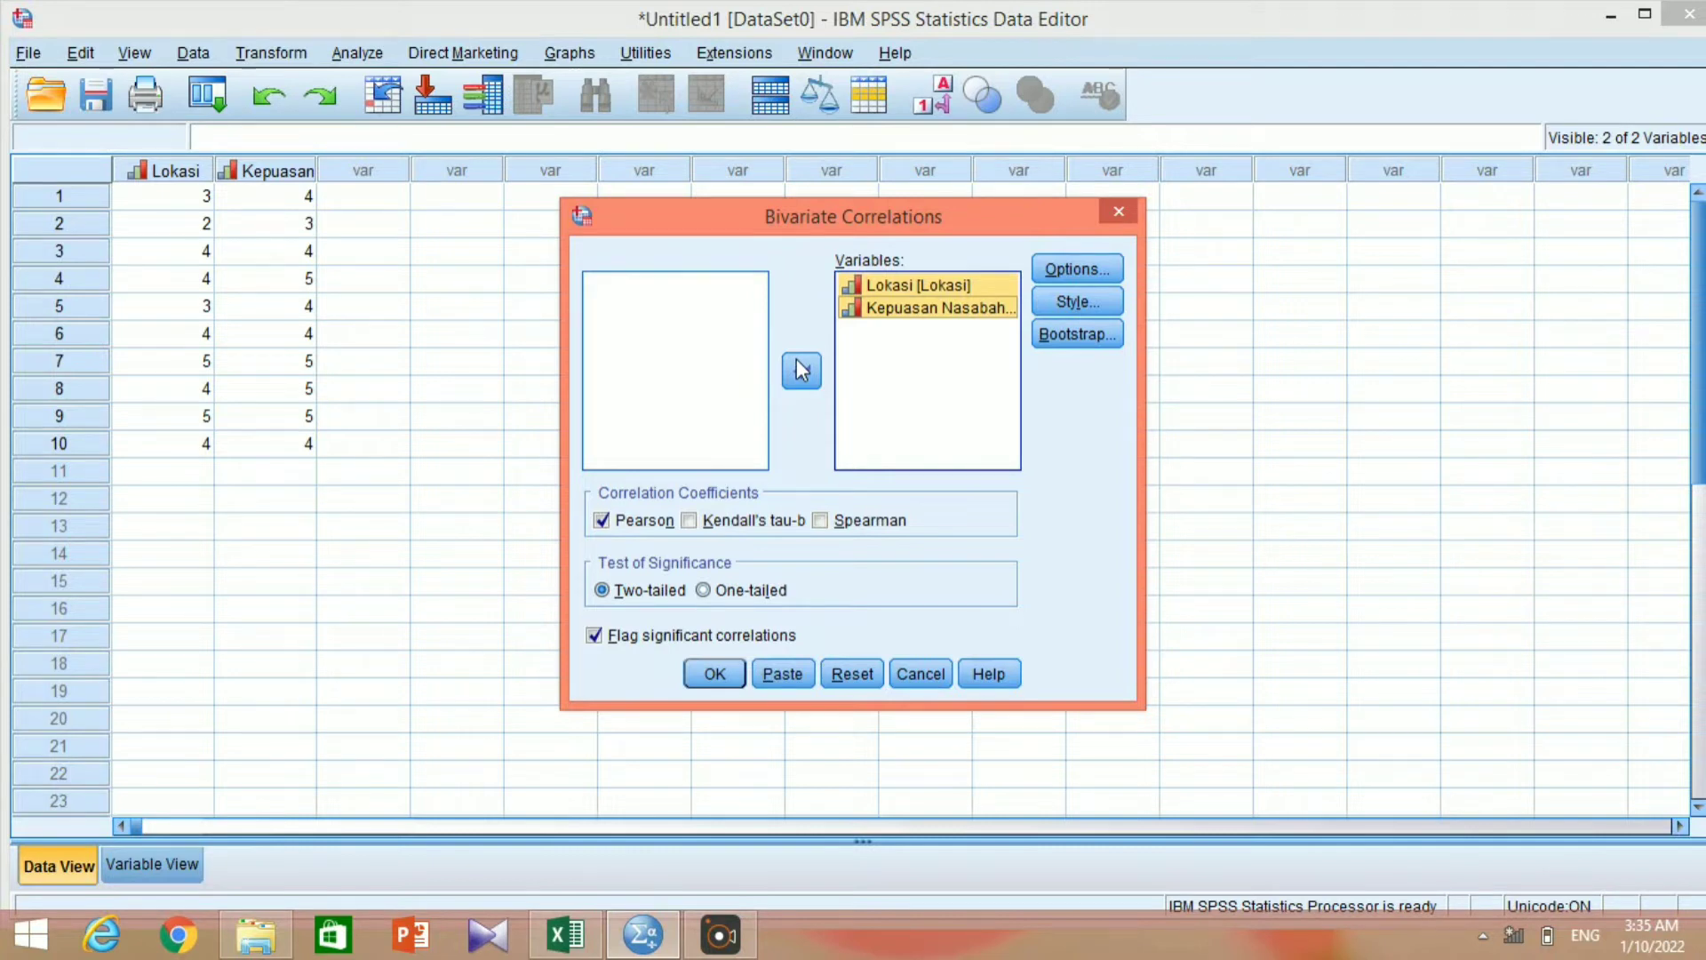
Replace the Pearson coefficient with Kendall's tau-b and run the two-tailed correlation.
{"action": "left_click", "coordinate": [617, 521]}
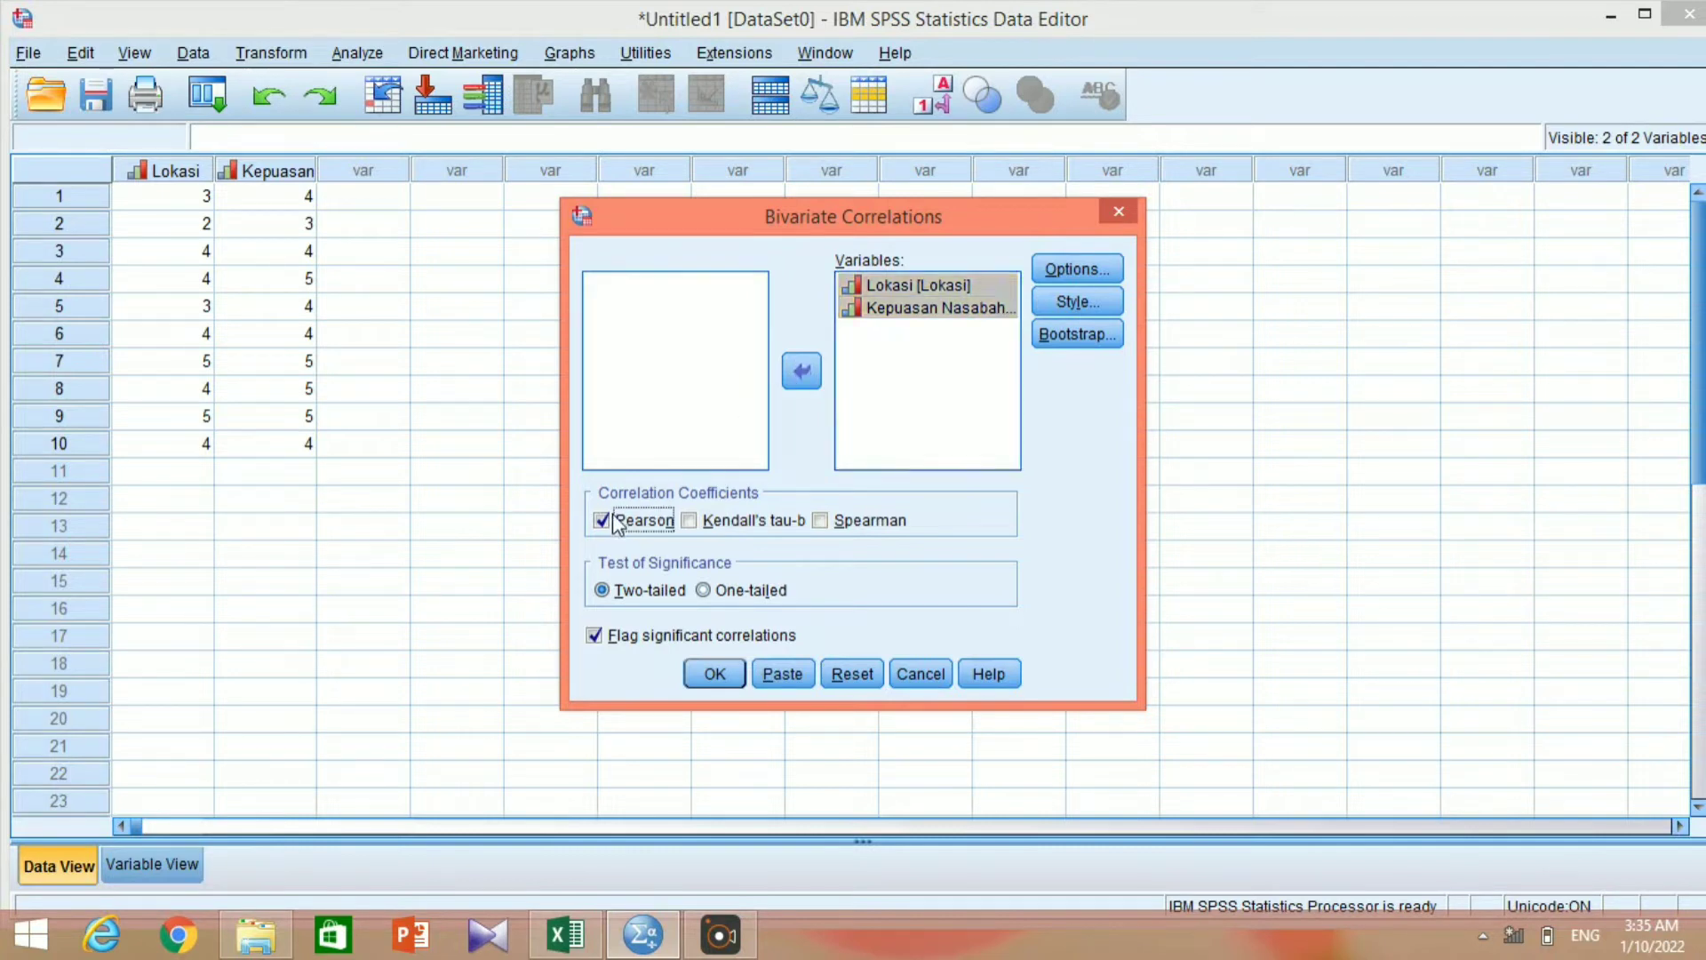
{"action": "left_click", "coordinate": [602, 520]}
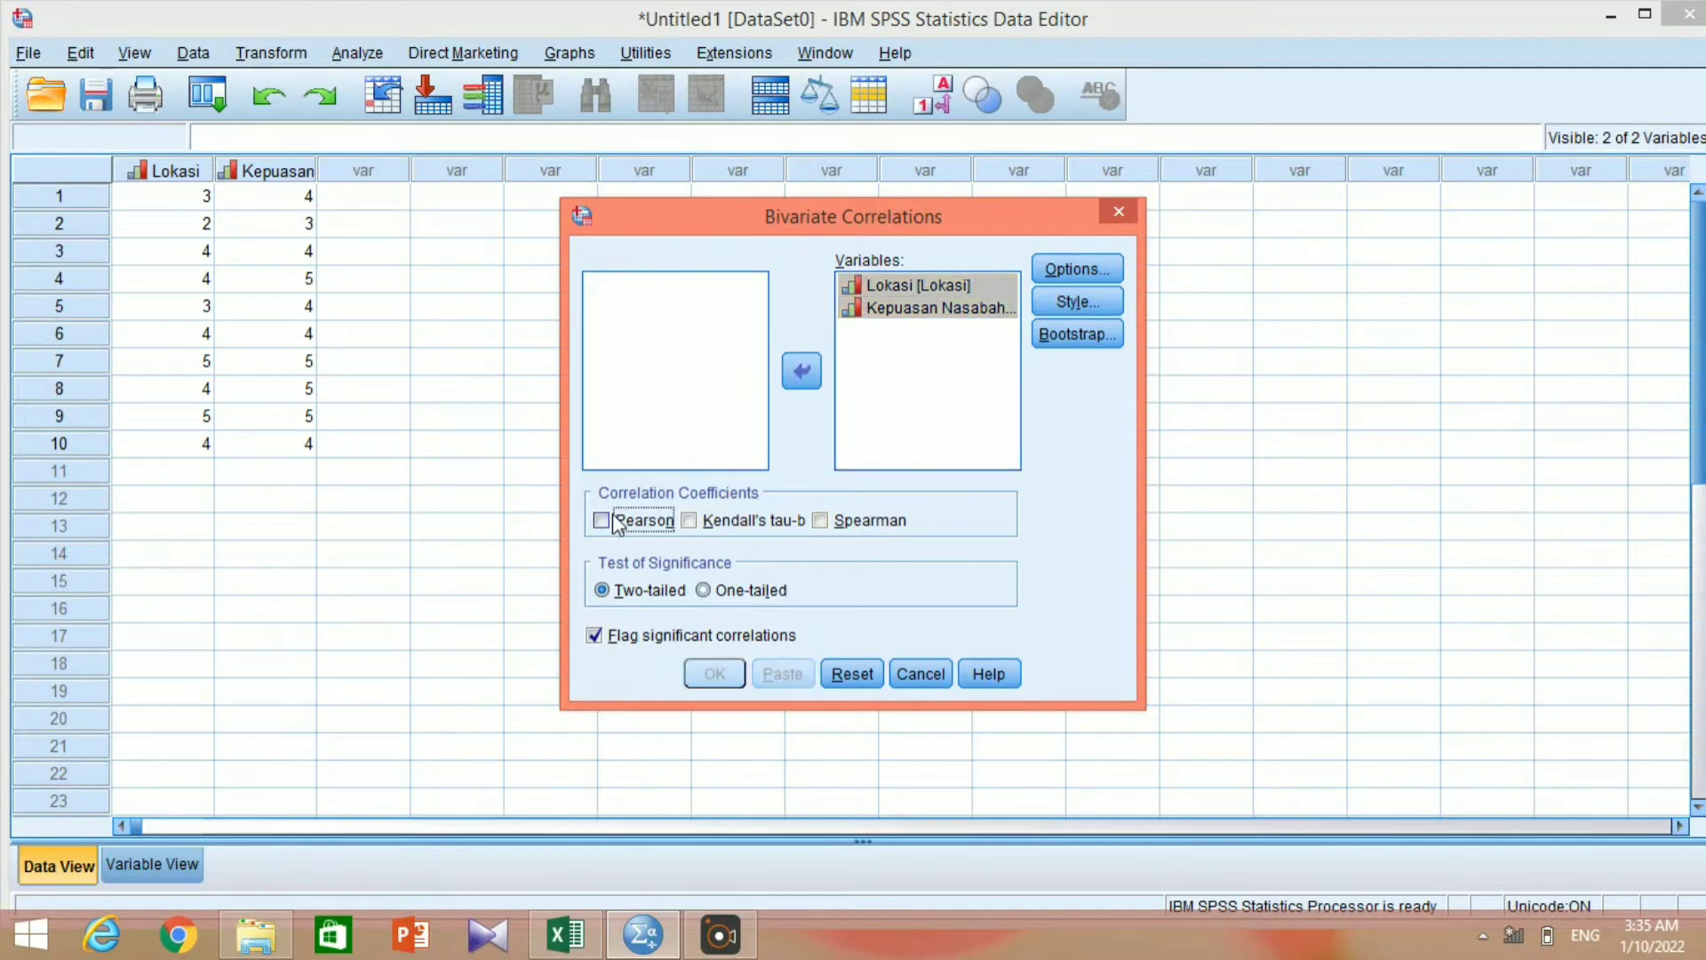
{"action": "left_click", "coordinate": [691, 521]}
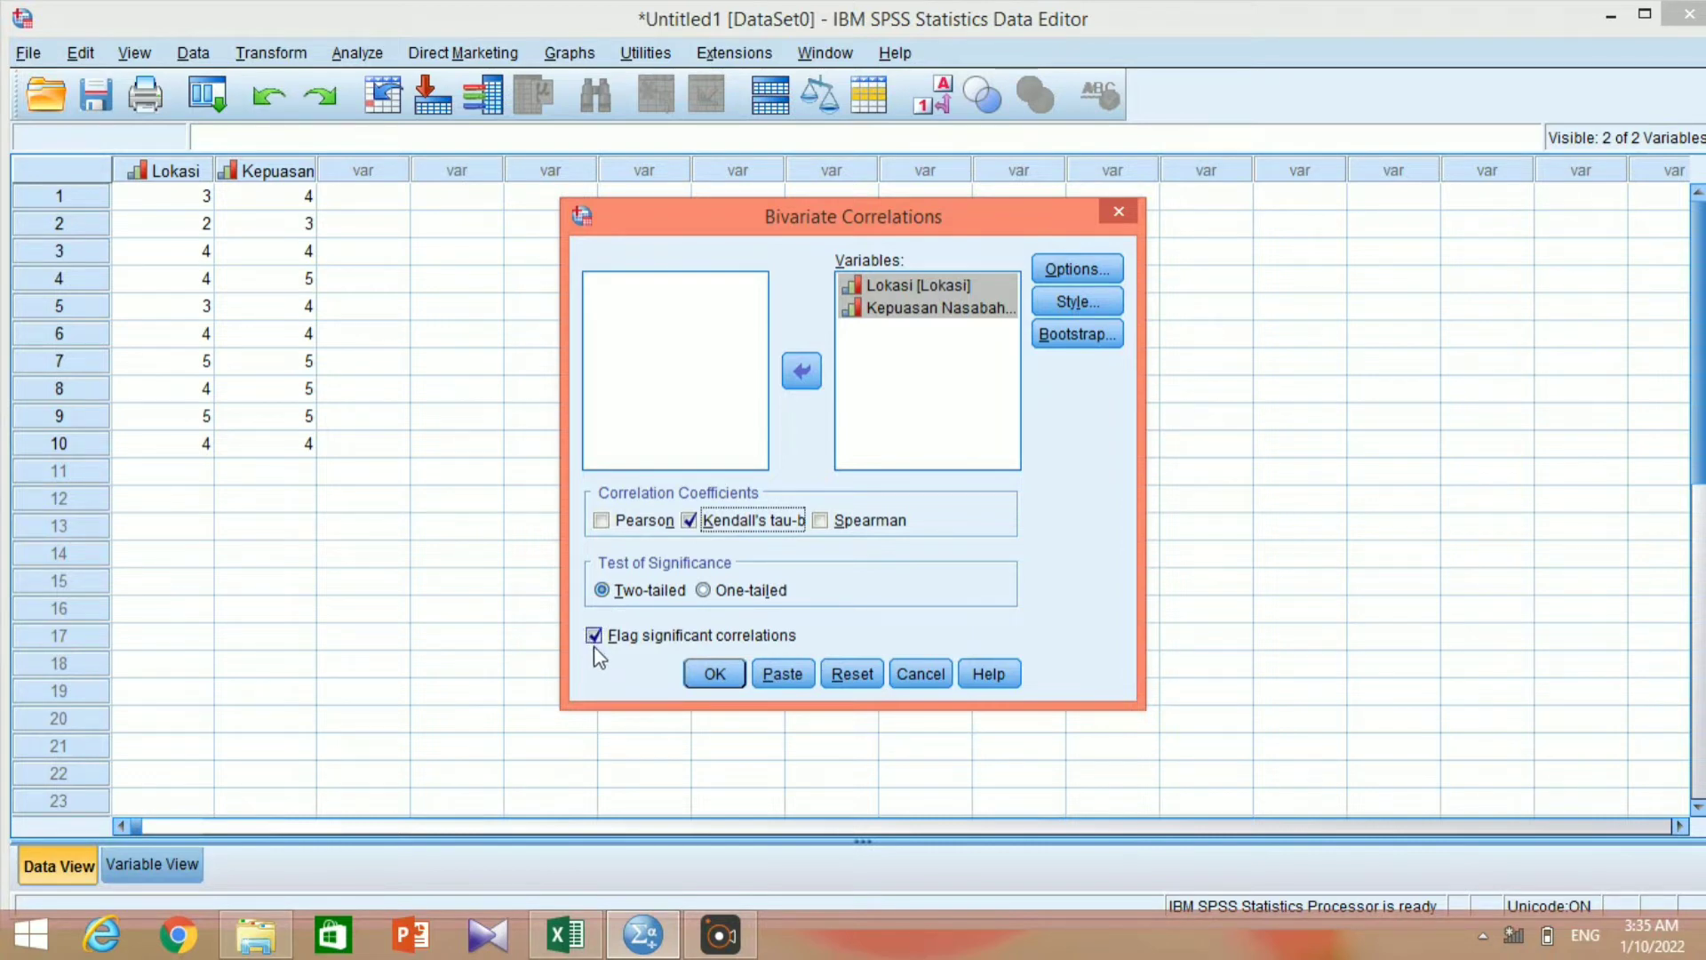
{"action": "left_click", "coordinate": [727, 674]}
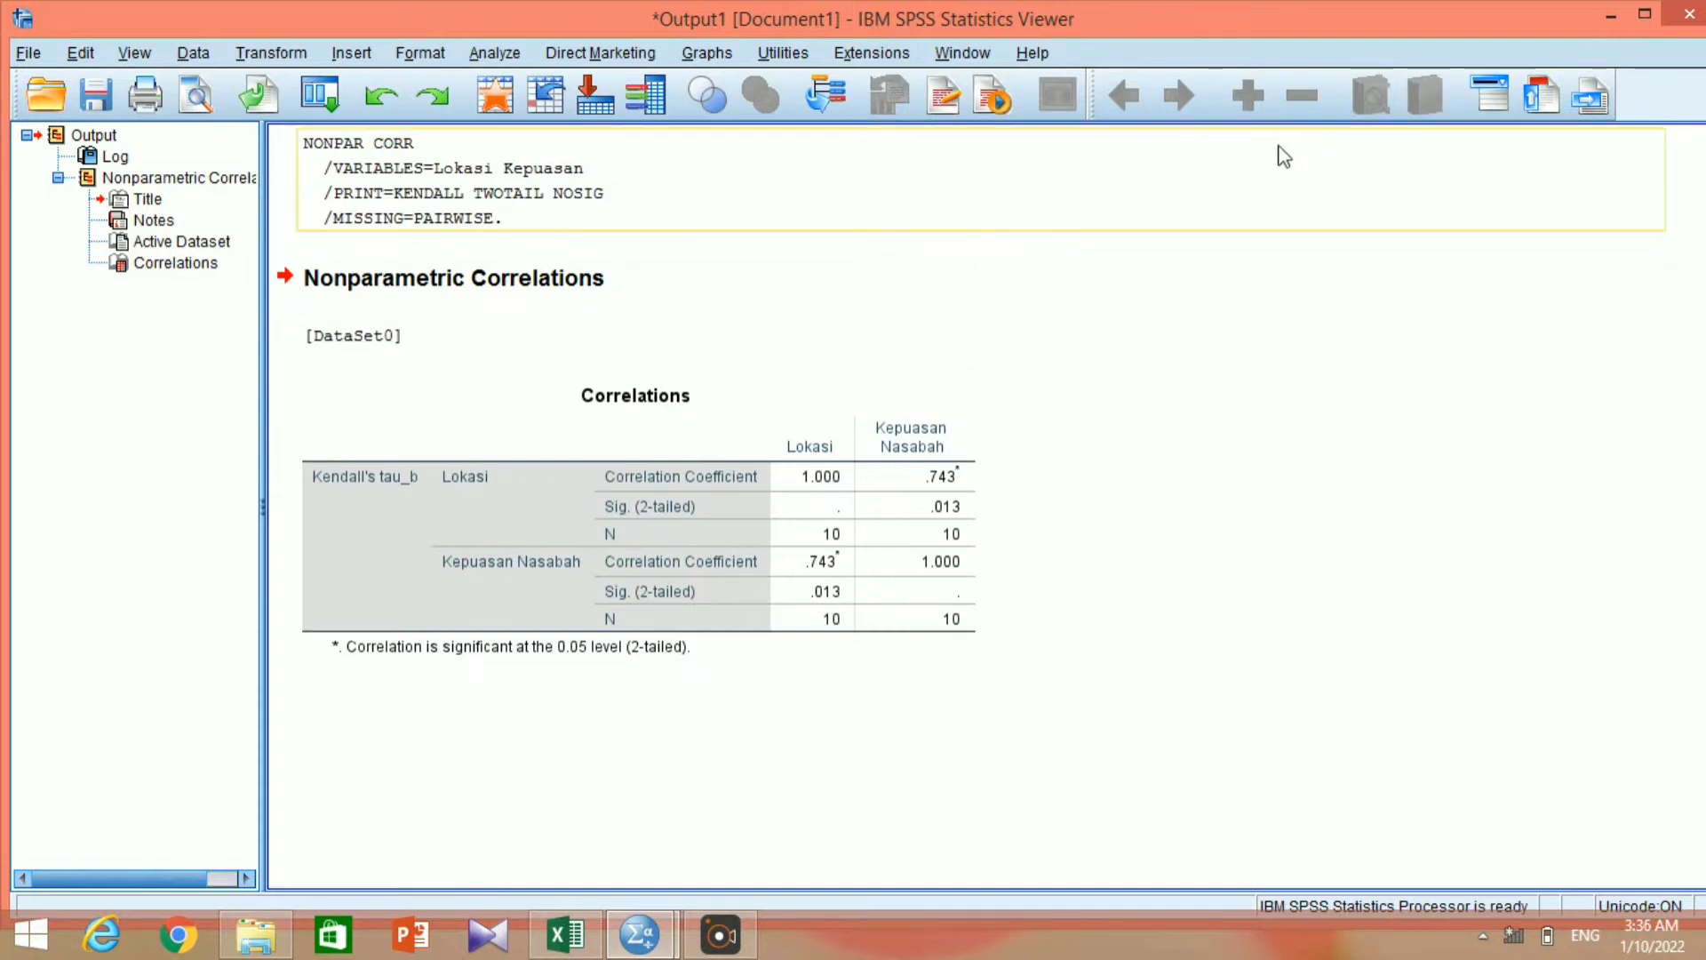
Close the output viewer without saving, and undo the pasted data and variable definitions until the dataset is empty.
{"action": "left_click", "coordinate": [1673, 23]}
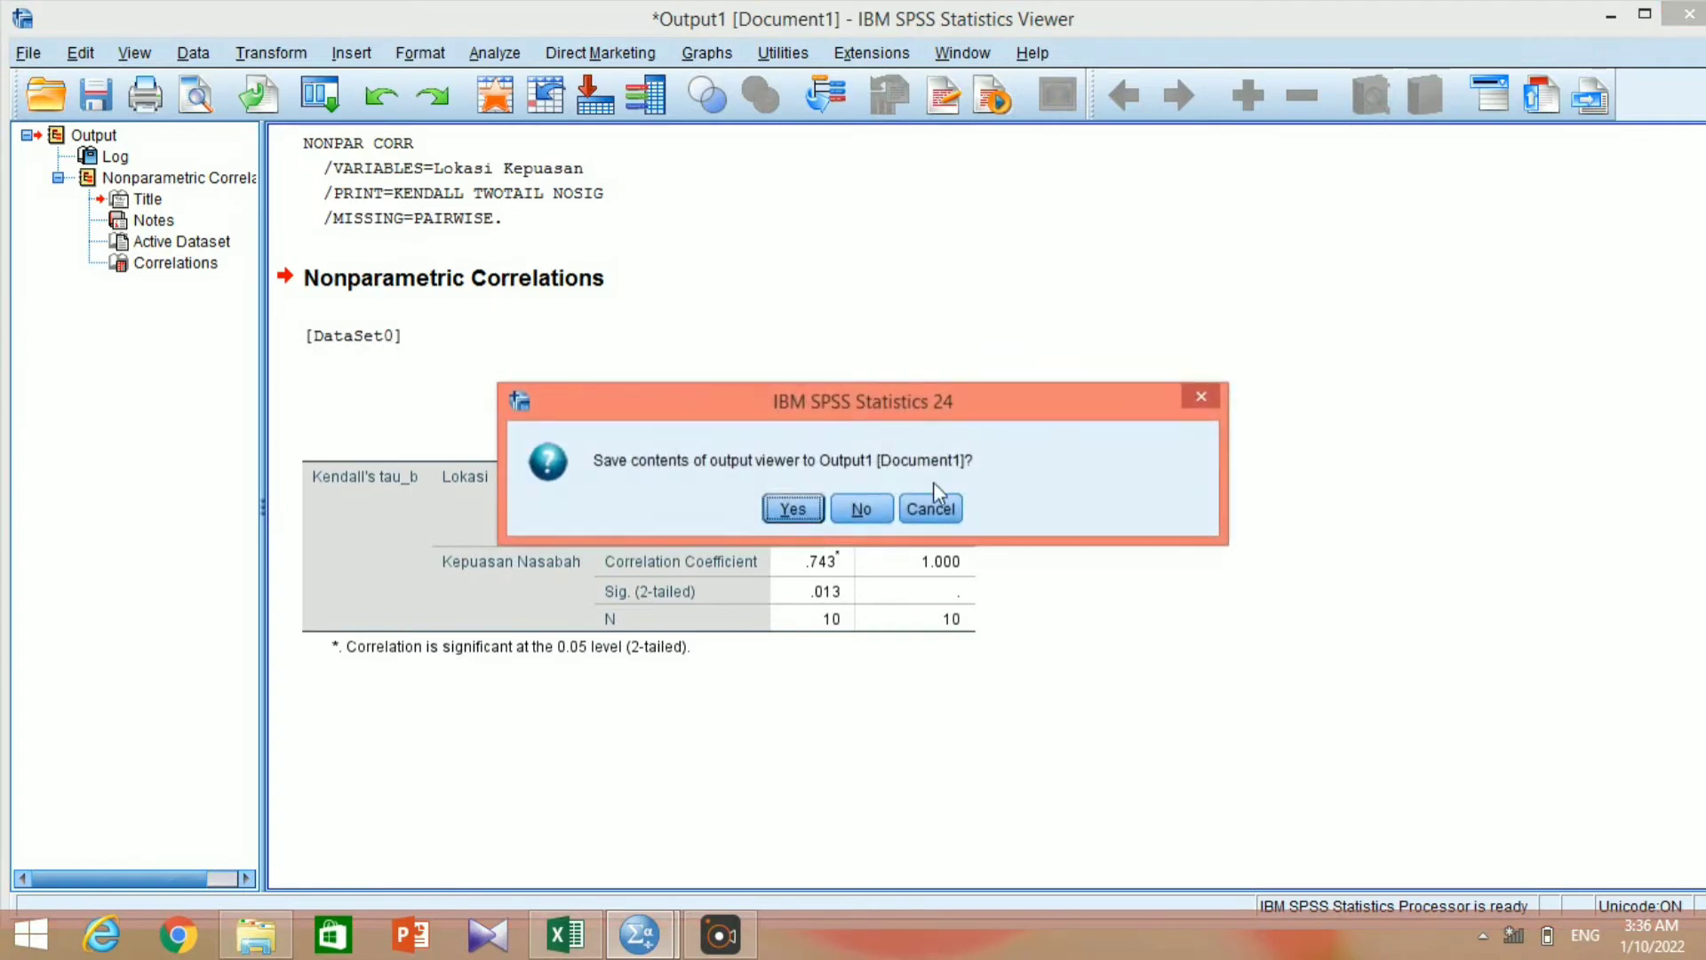
{"action": "left_click", "coordinate": [877, 514]}
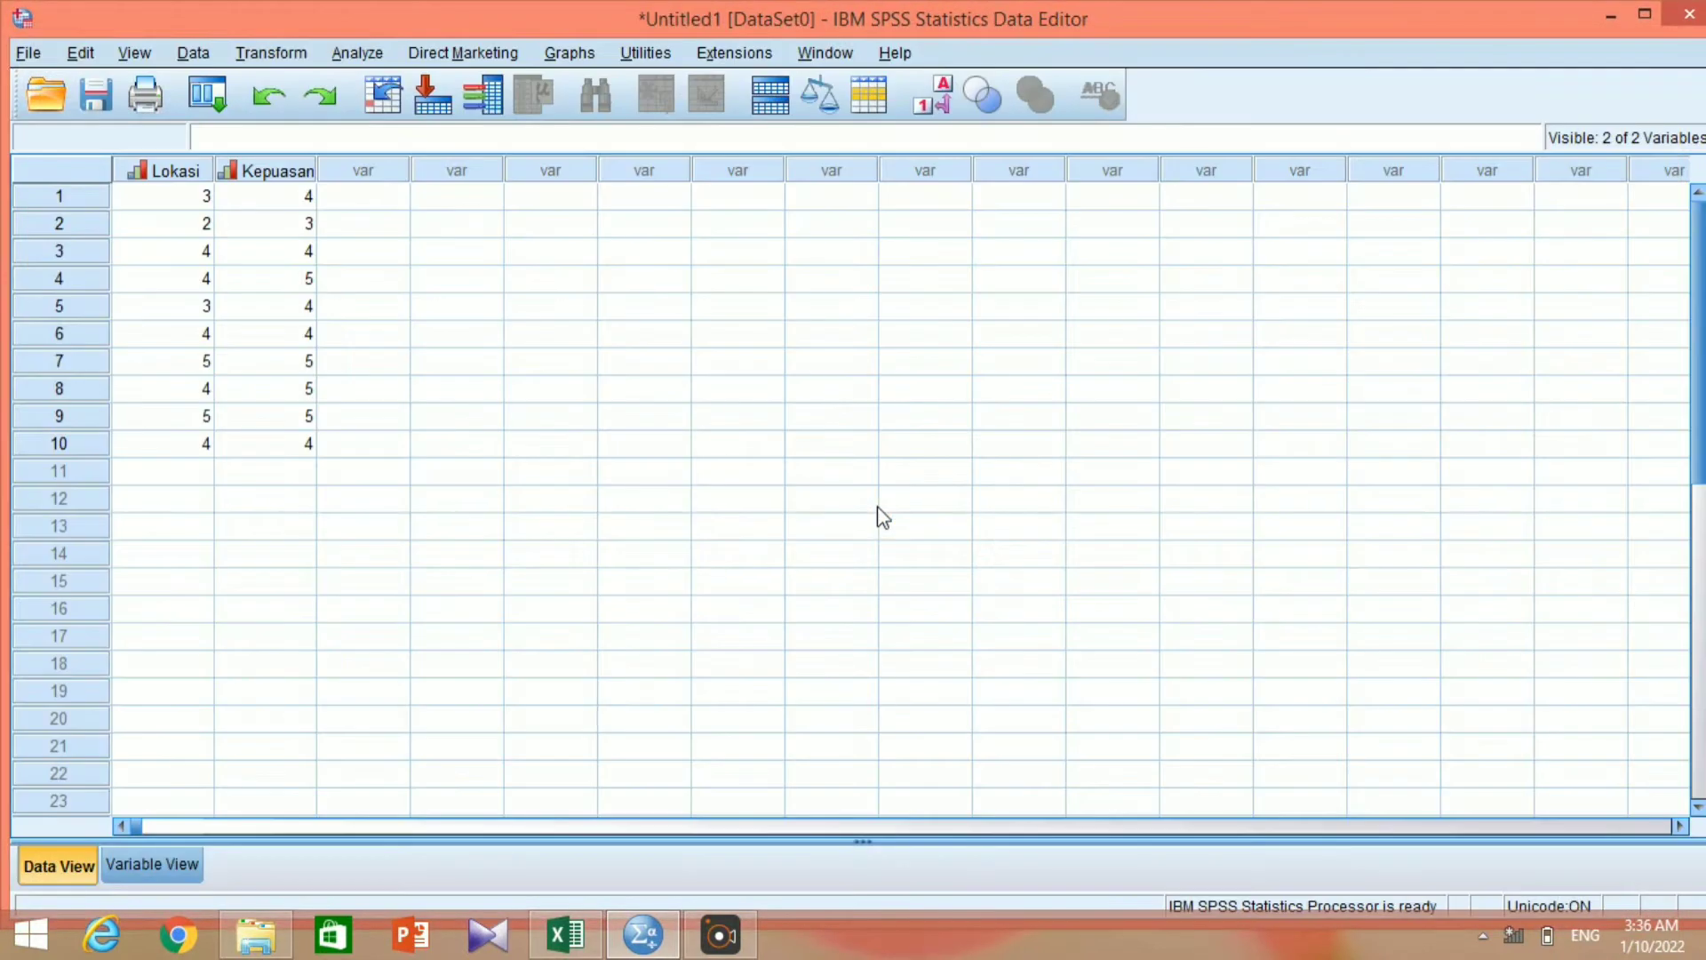
{"action": "left_click", "coordinate": [269, 95]}
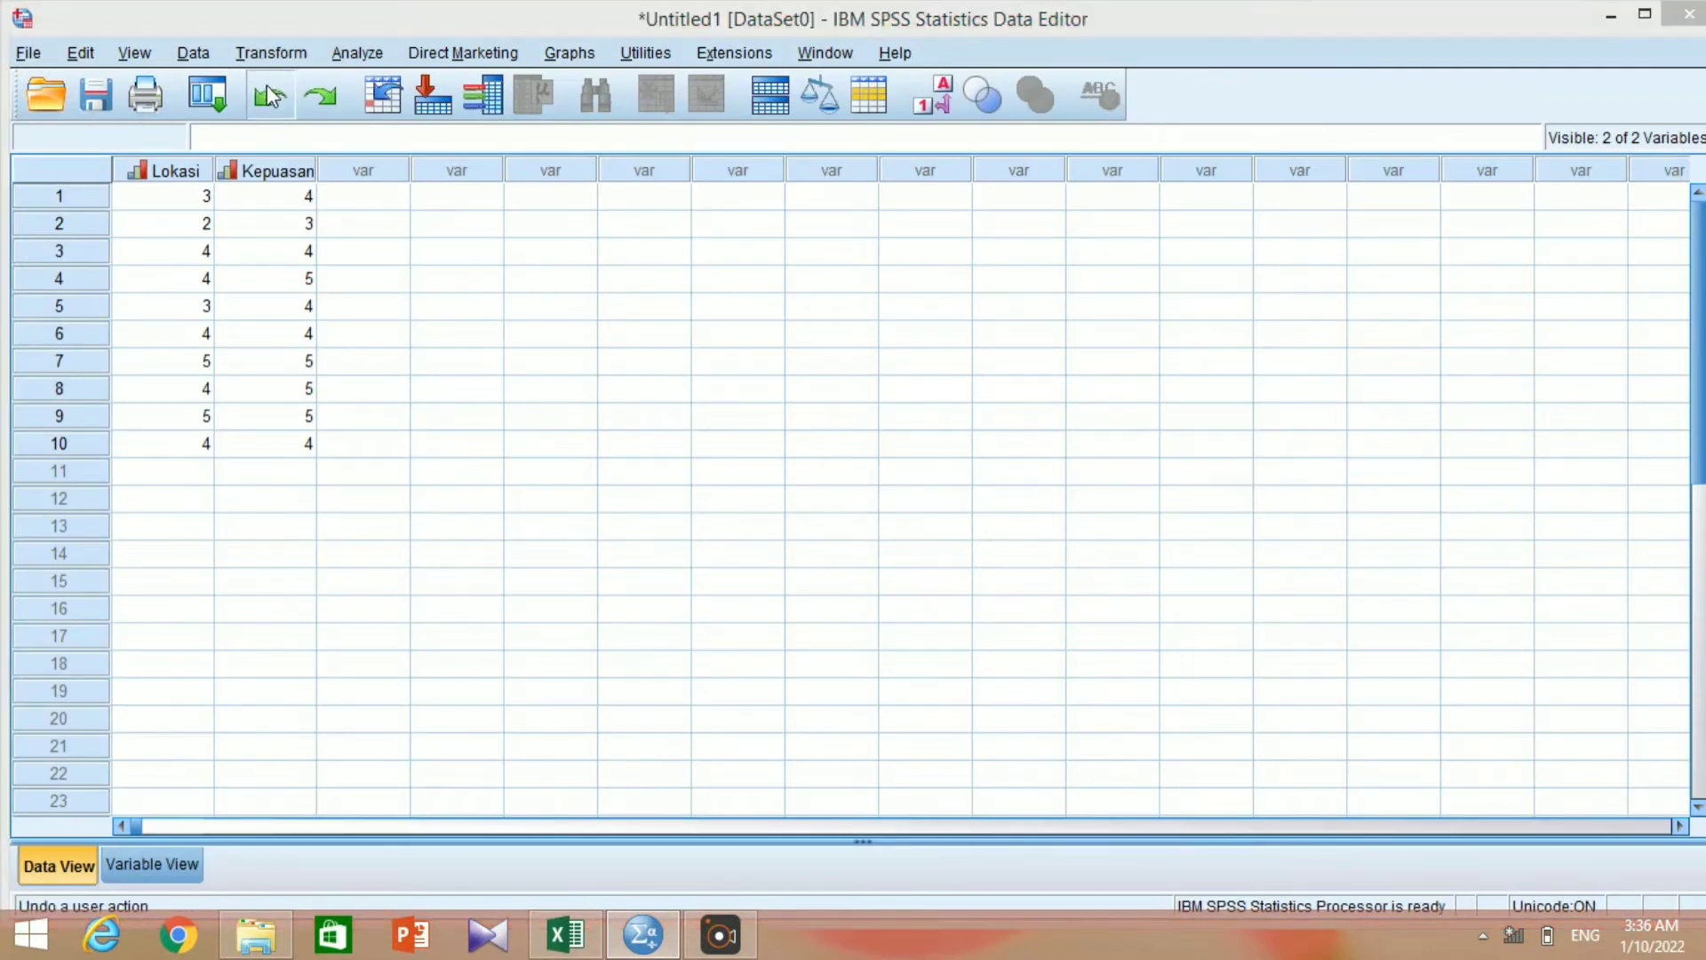
{"action": "left_click", "coordinate": [863, 524]}
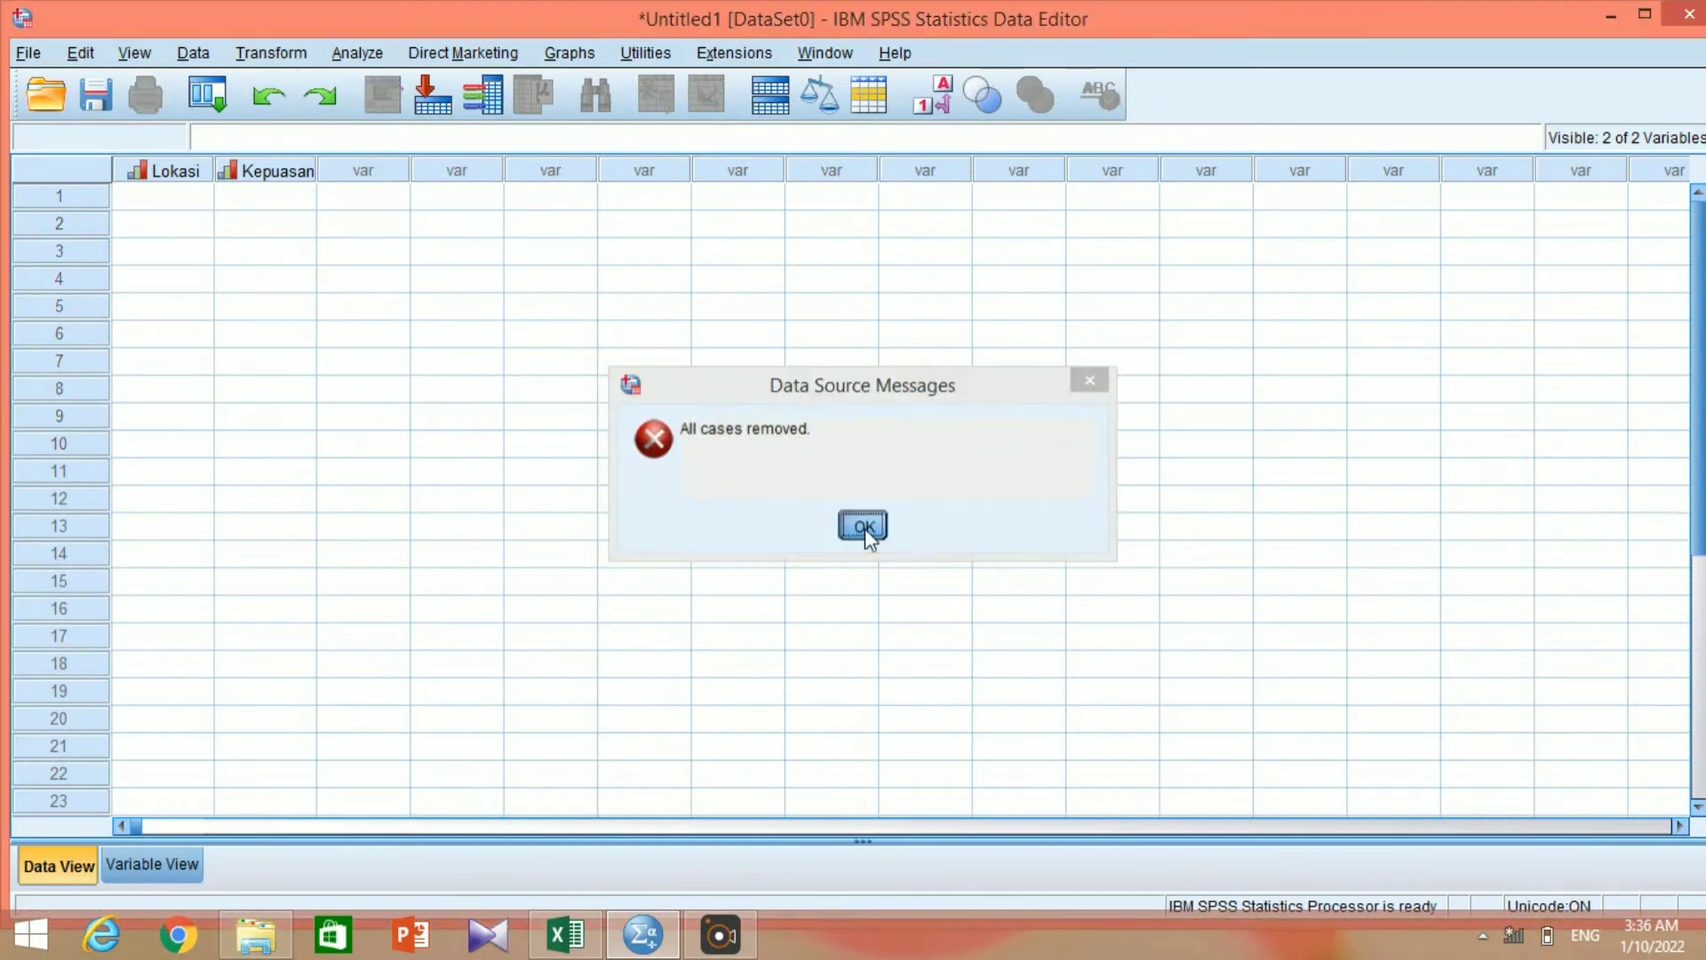
{"action": "left_click", "coordinate": [260, 105]}
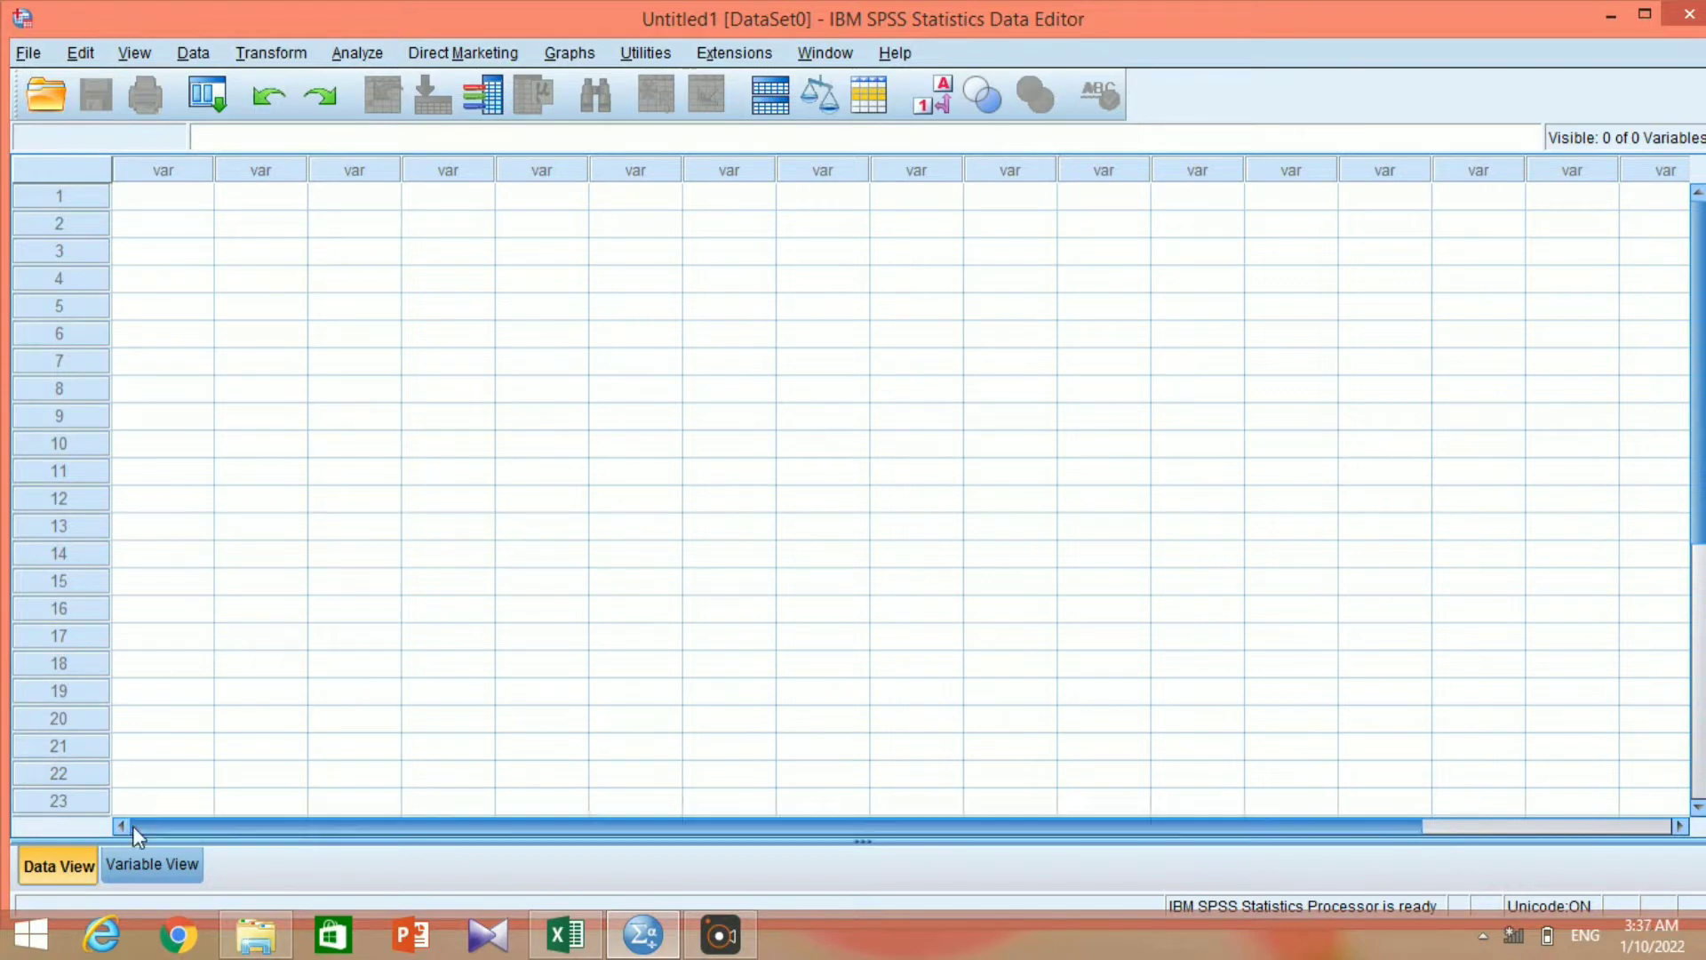
Define two new variables named Awal and Seminggu in the first two rows of the variable definitions.
{"action": "left_click", "coordinate": [150, 866]}
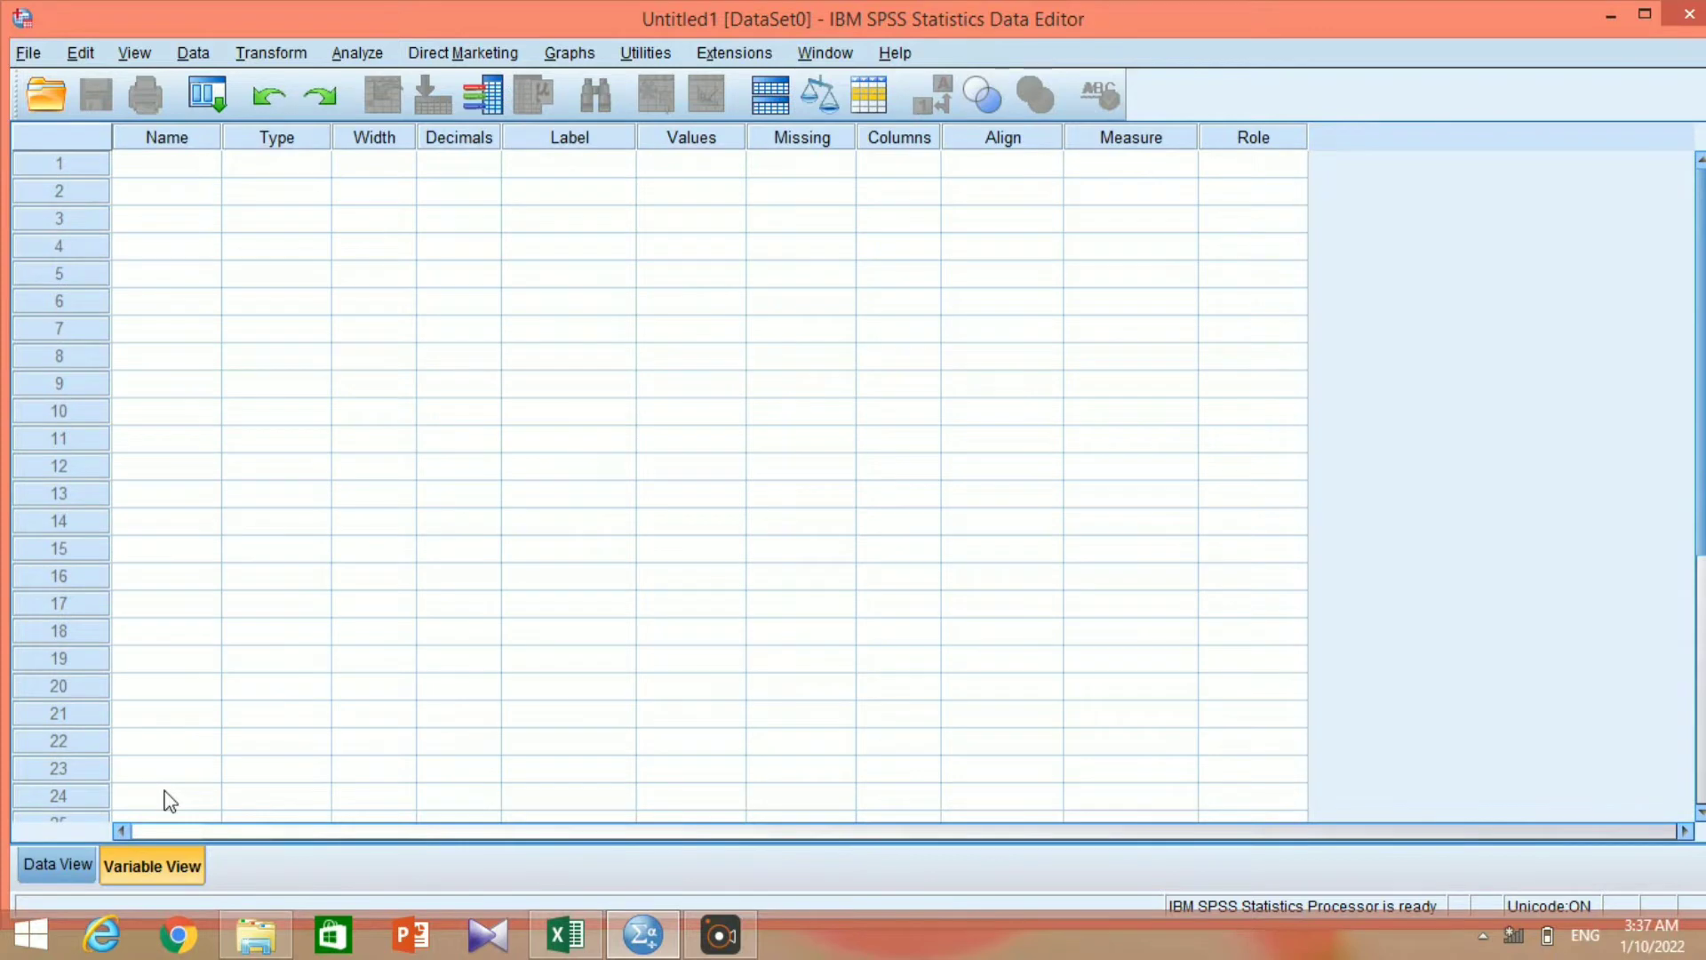
{"action": "left_click", "coordinate": [162, 175]}
{"action": "left_click", "coordinate": [160, 171]}
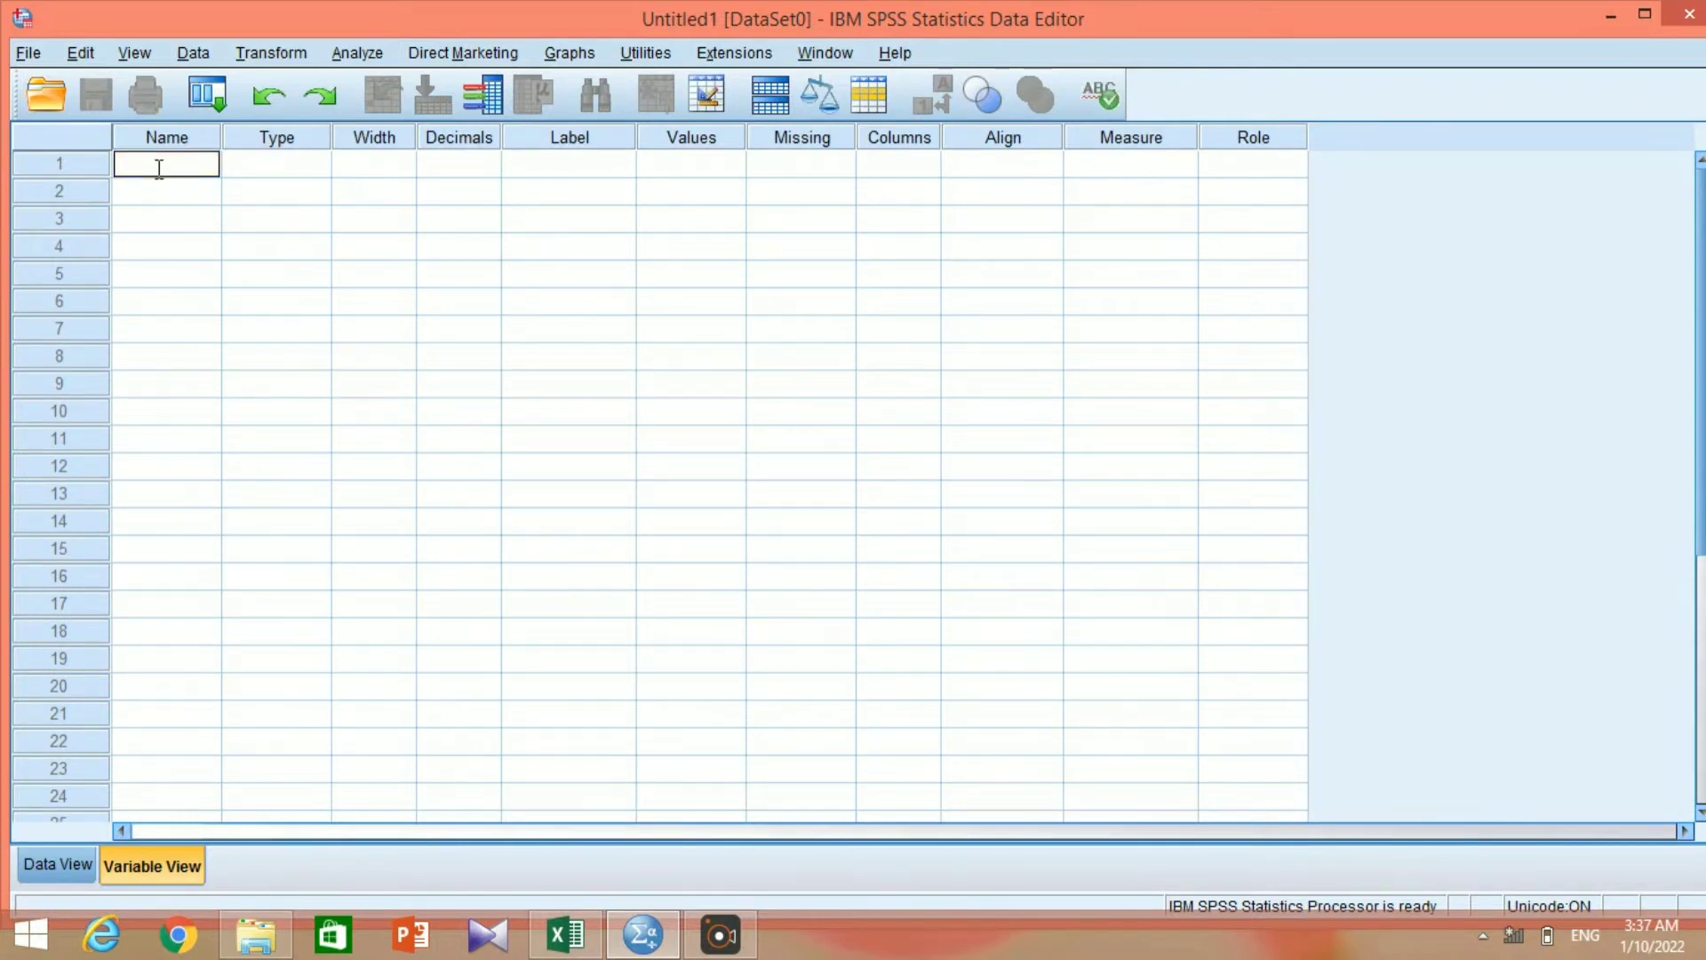
{"action": "type", "text": "Awal"}
{"action": "key", "text": "Return"}
{"action": "type", "text": "S"}
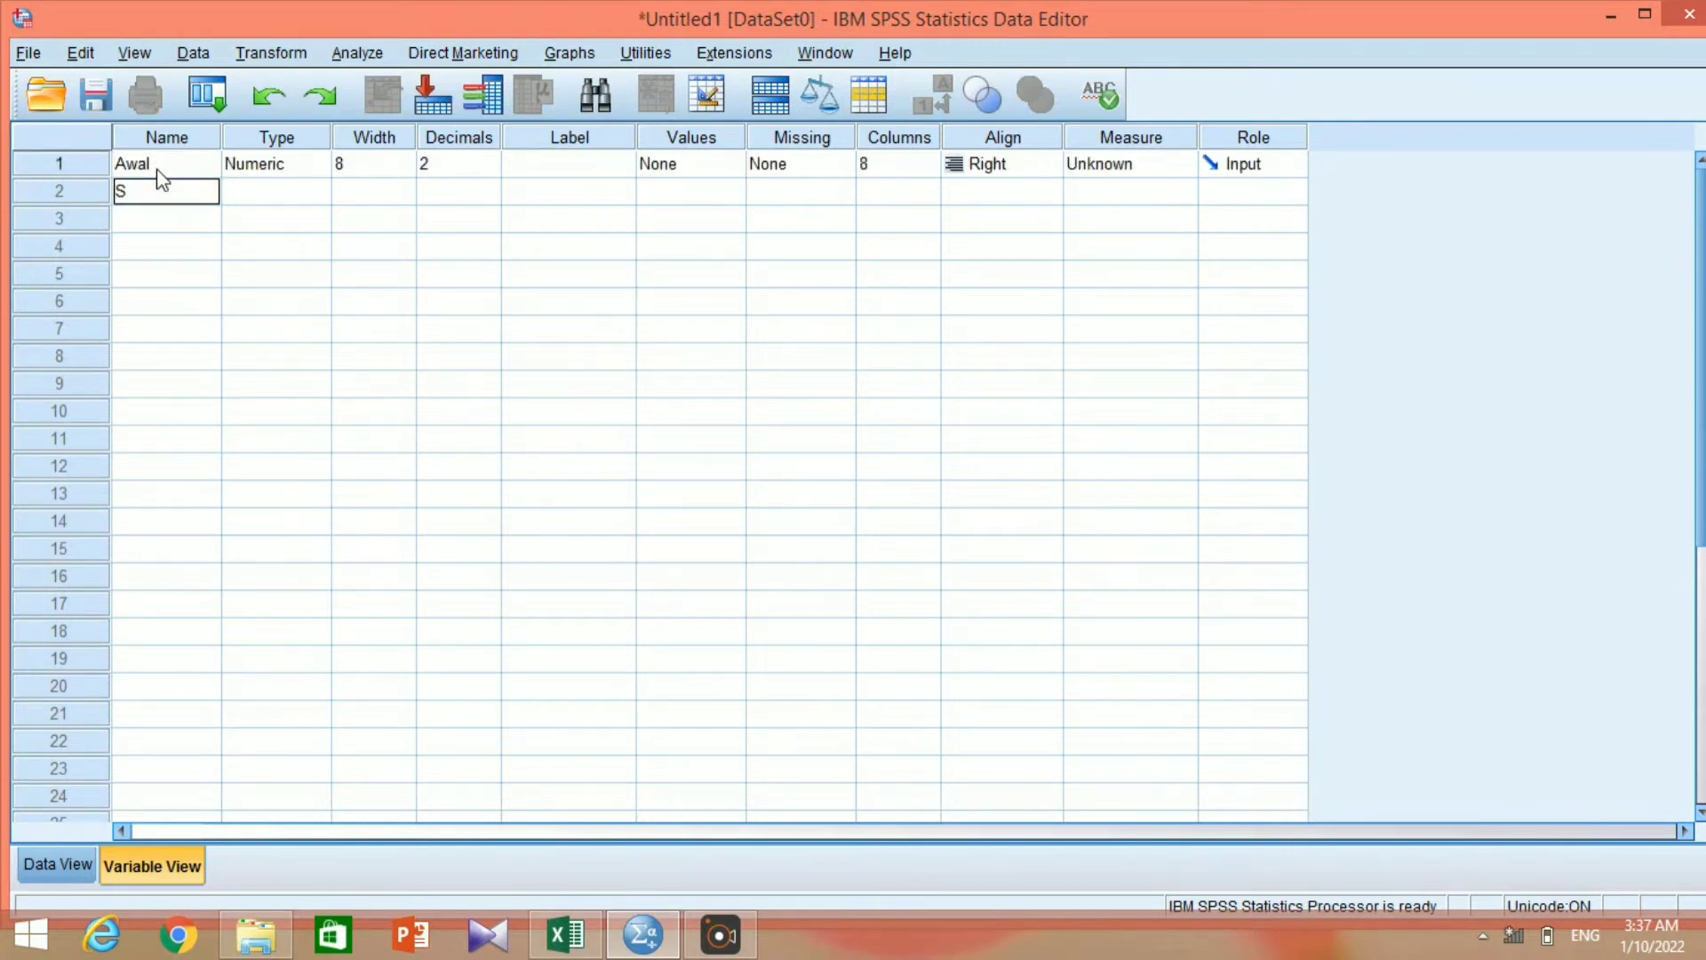
{"action": "type", "text": "eminggu"}
{"action": "key", "text": "Return"}
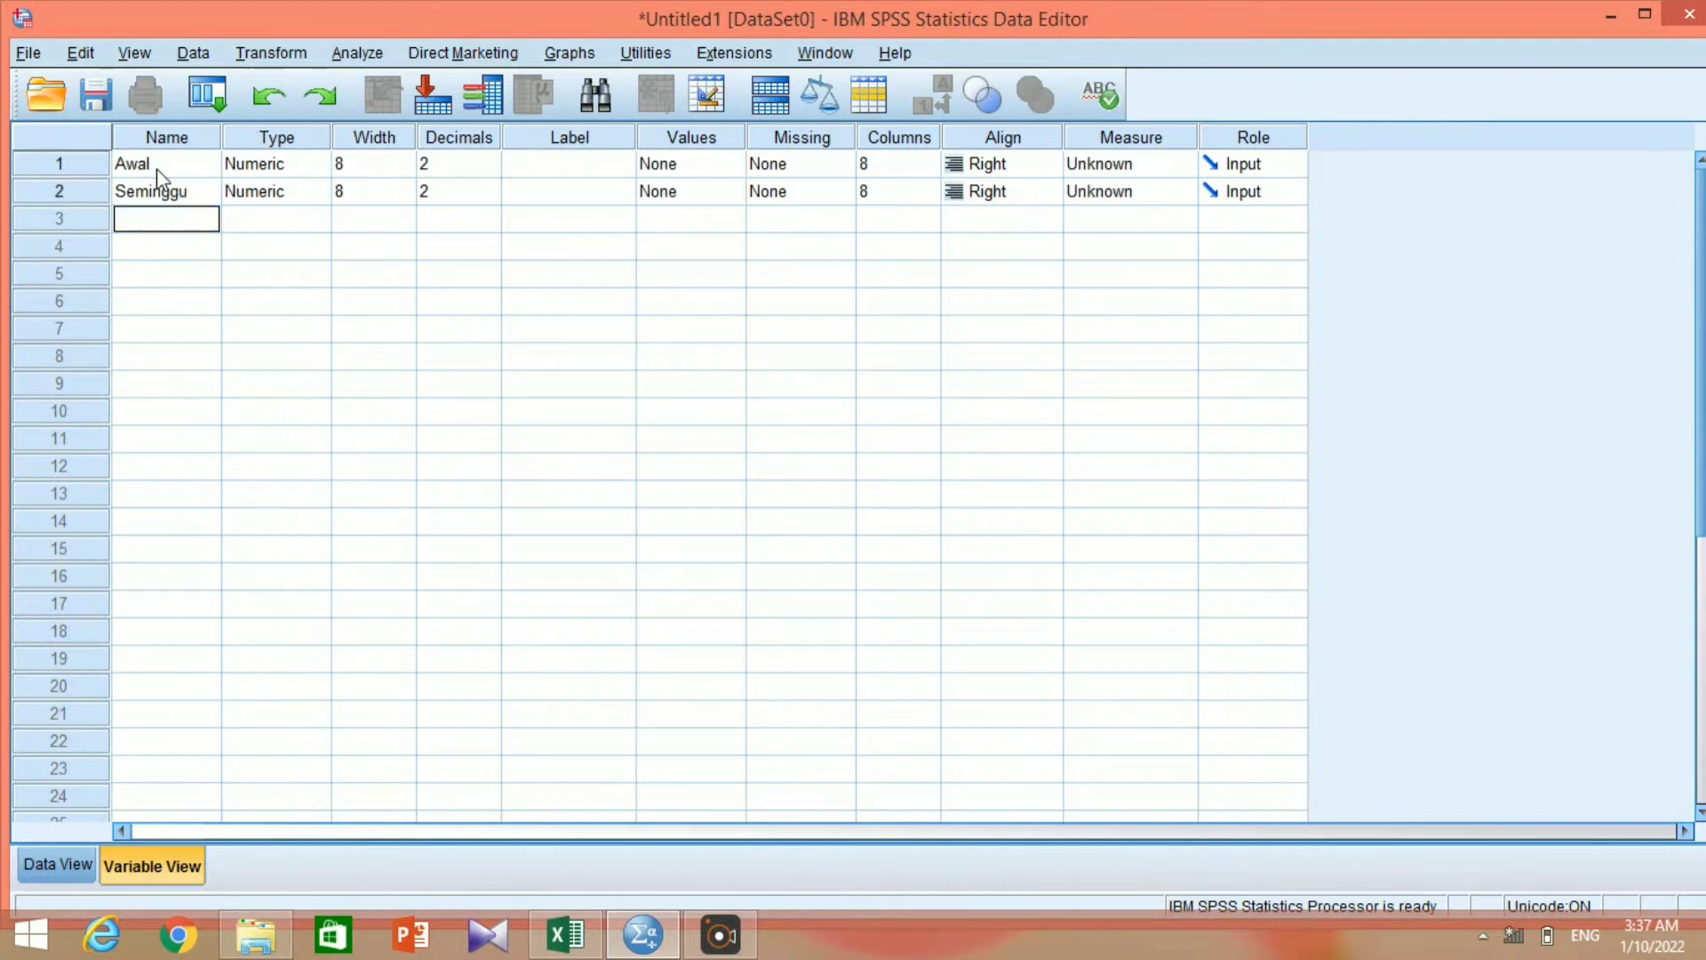
Define two more variables named Sebulan and Setahun in rows 3 and 4 of the variable definitions.
{"action": "type", "text": "Sebulan"}
{"action": "key", "text": "Return"}
{"action": "type", "text": "S"}
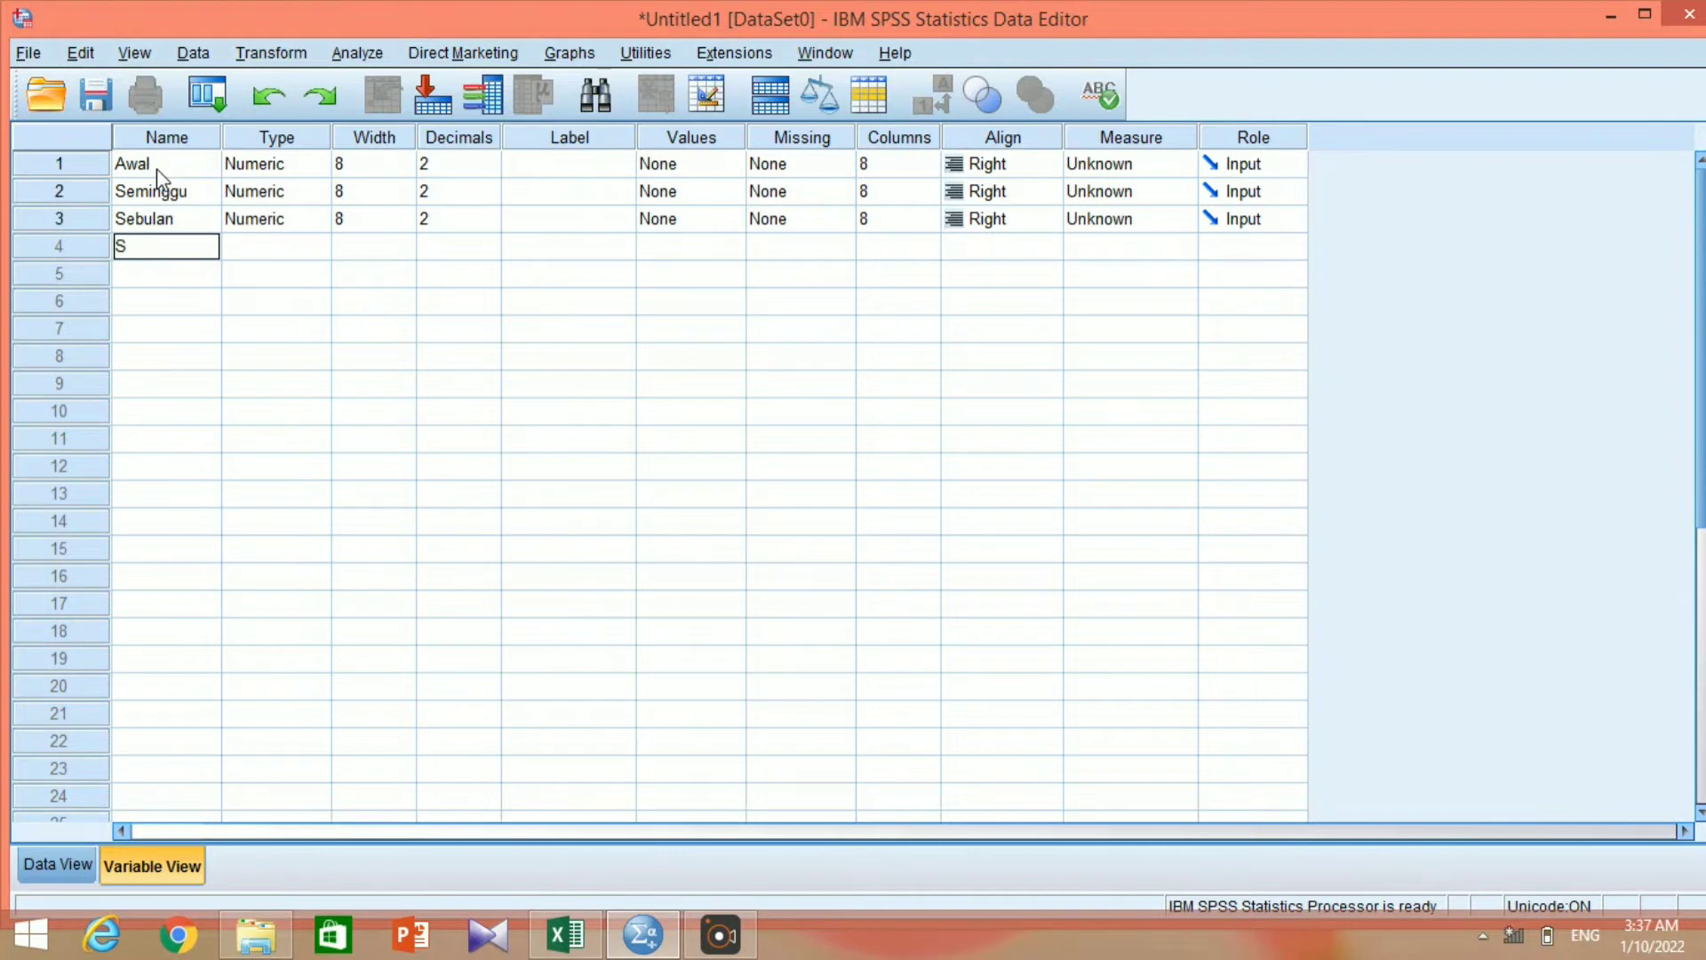
{"action": "type", "text": "etahun"}
{"action": "key", "text": "Return"}
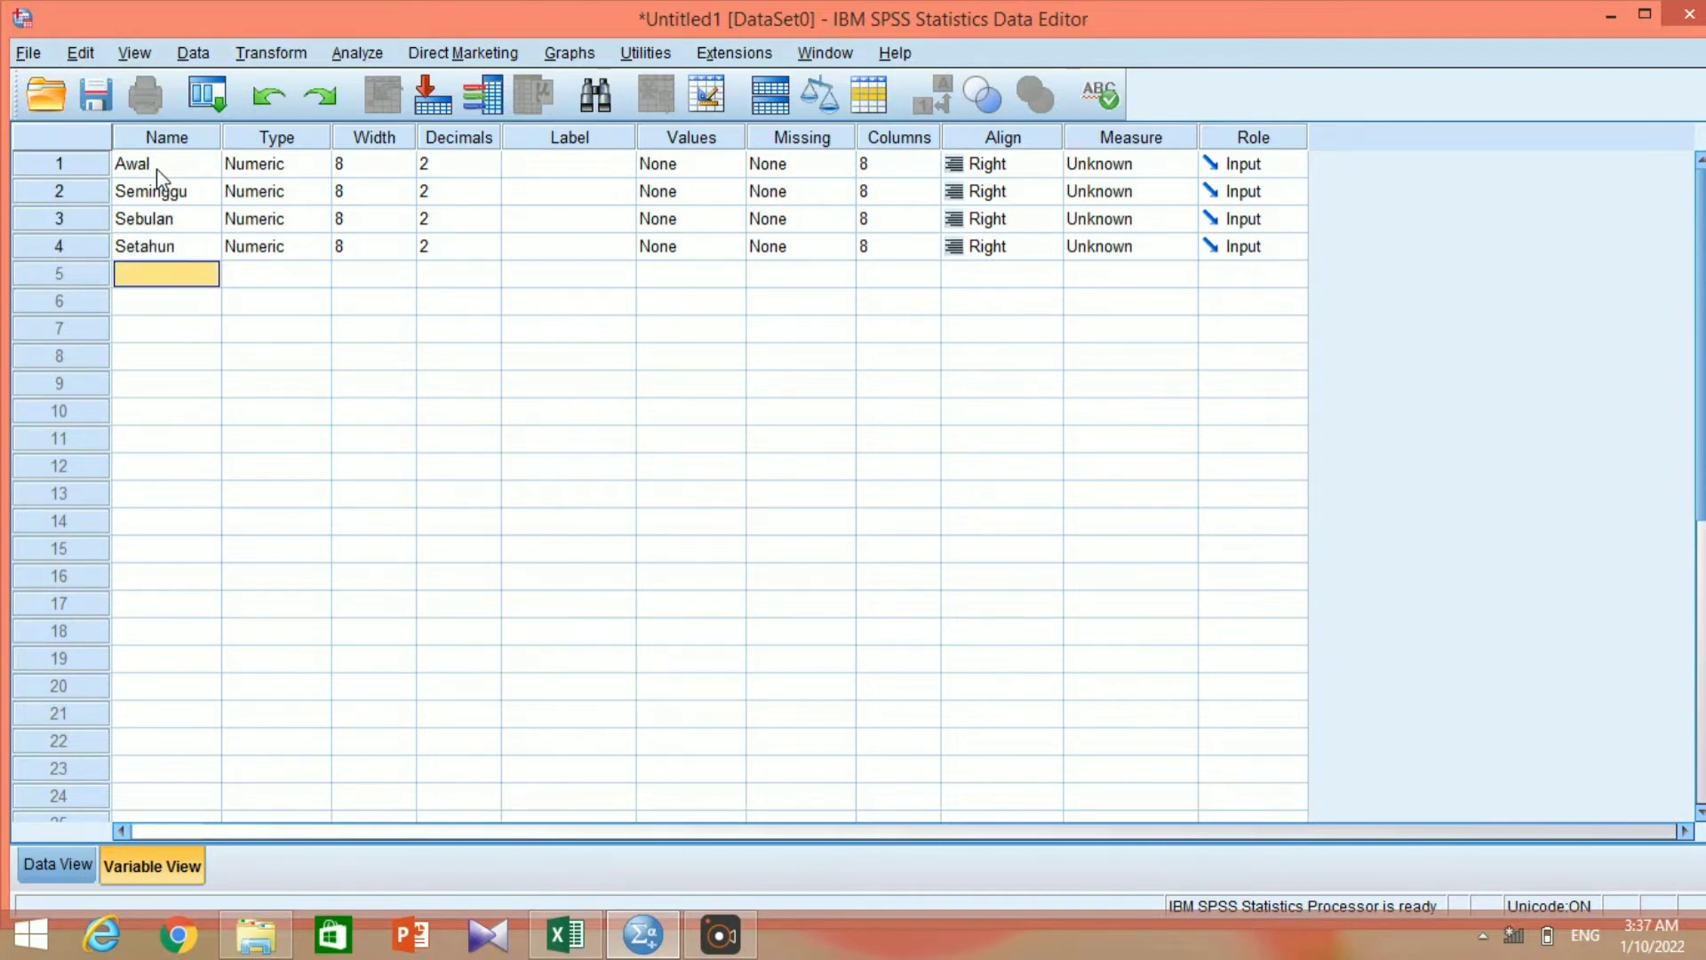
Label the Awal variable BB Awal and the Seminggu variable BB Seminggu.
{"action": "left_click", "coordinate": [548, 167]}
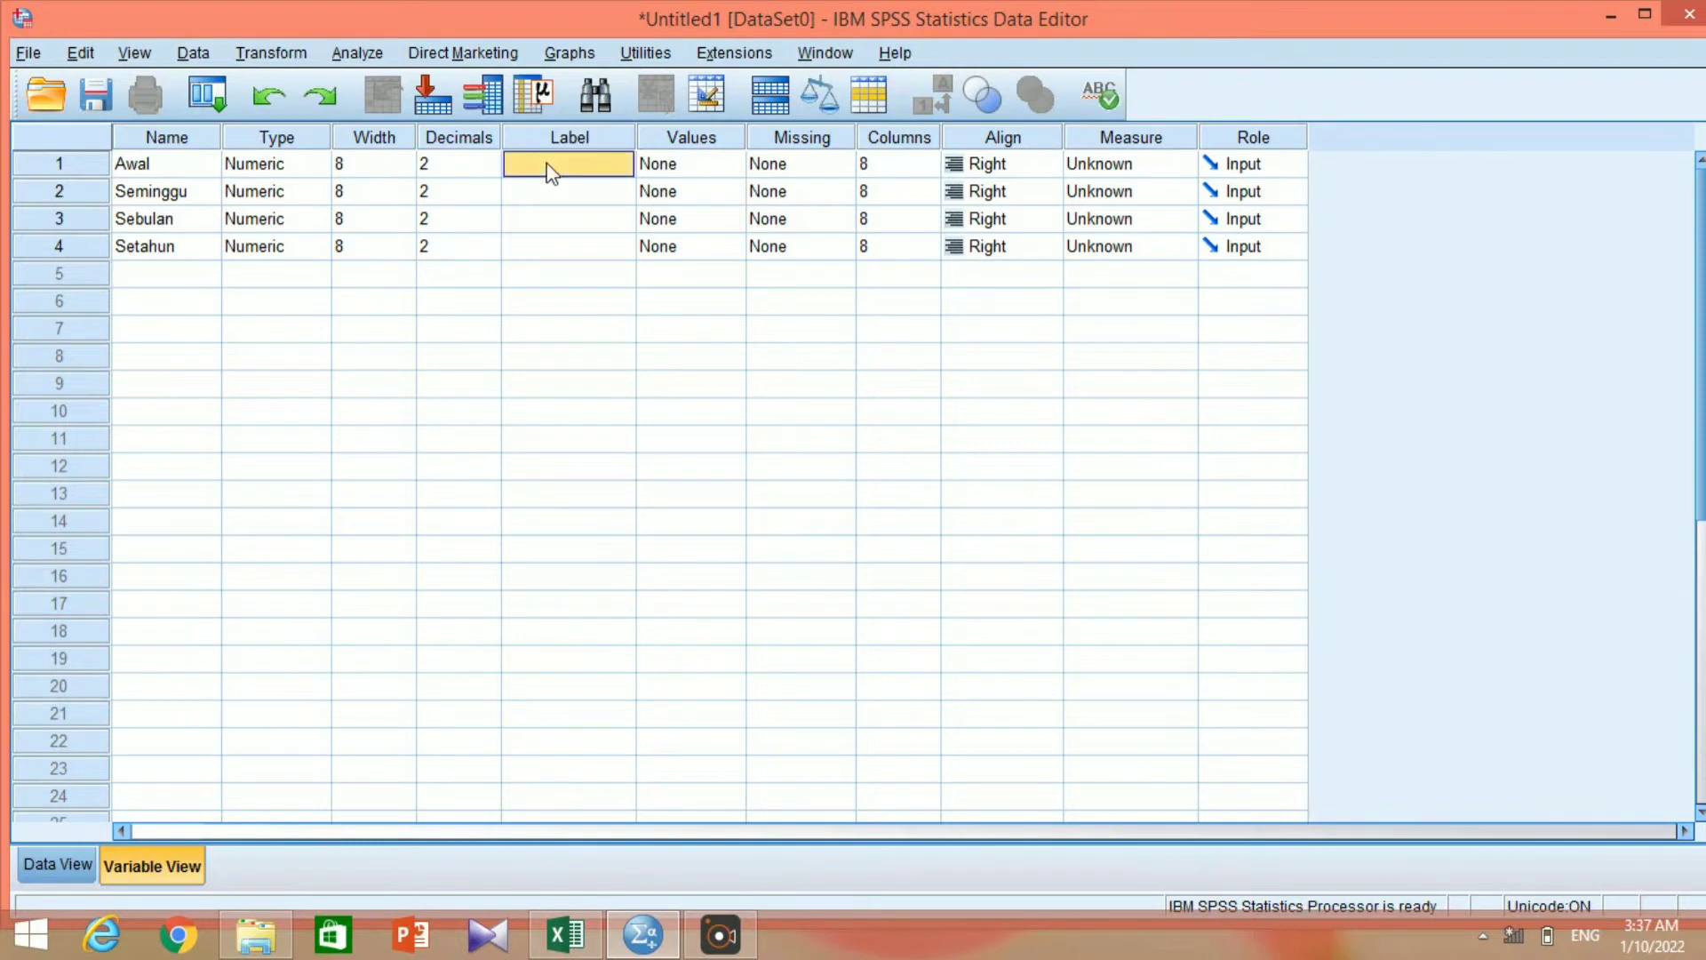
{"action": "left_click", "coordinate": [549, 165]}
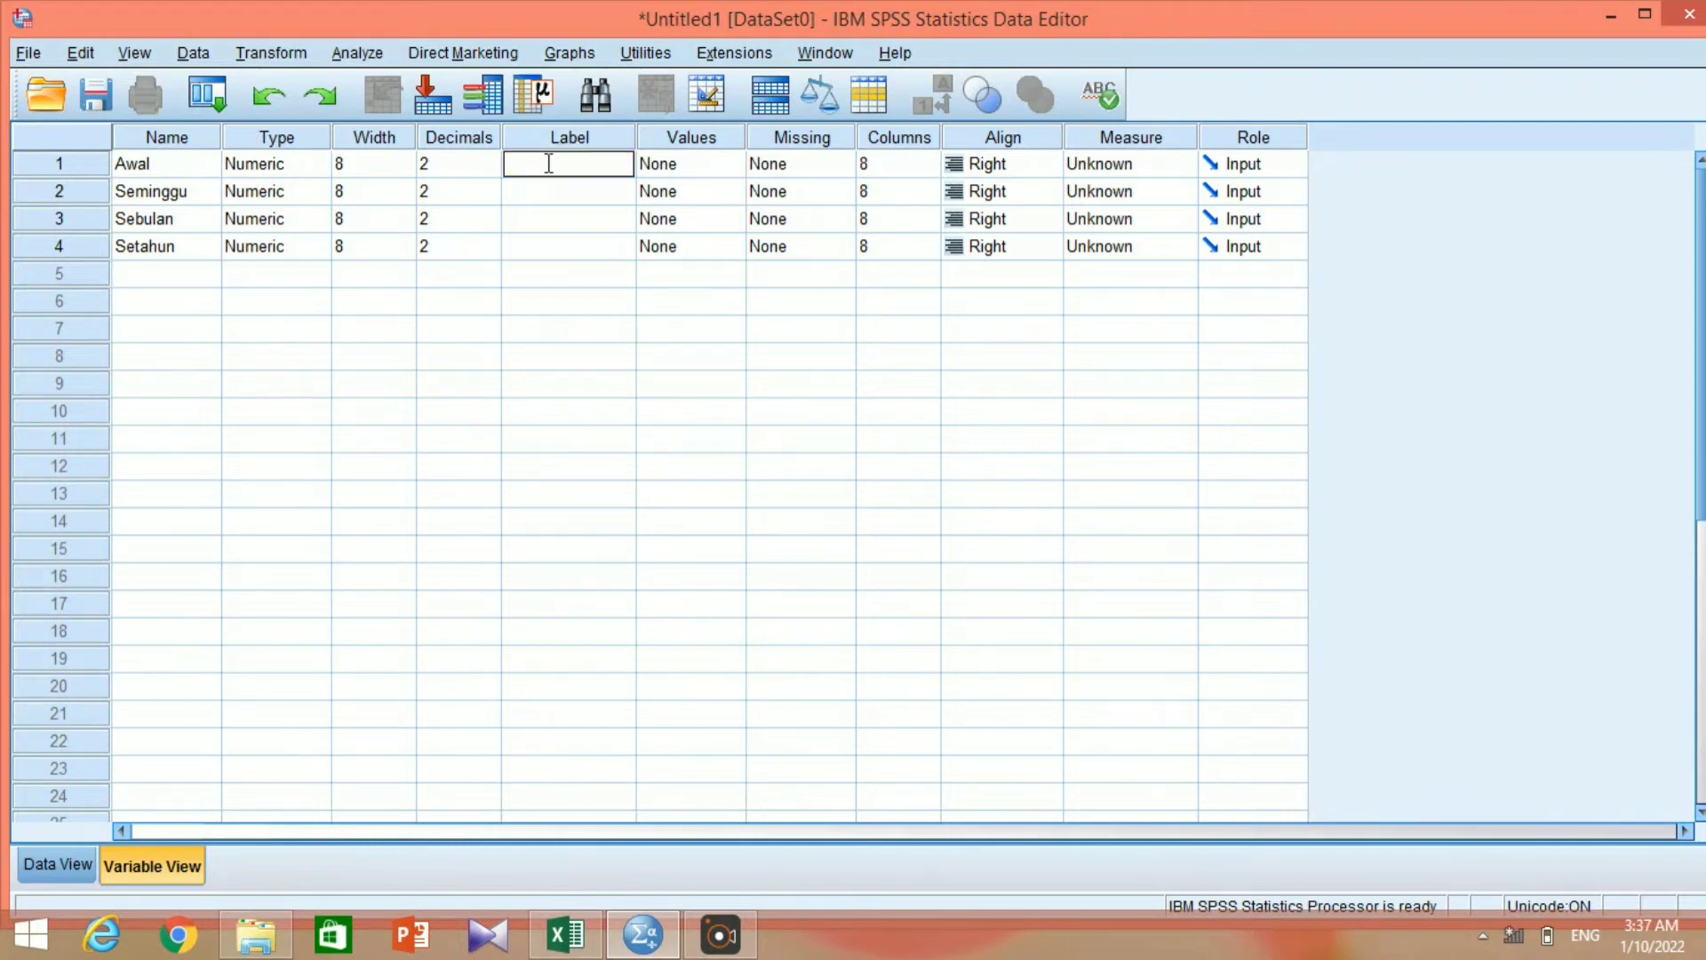
{"action": "type", "text": "BB Awal"}
{"action": "key", "text": "Return"}
{"action": "type", "text": "BB Se"}
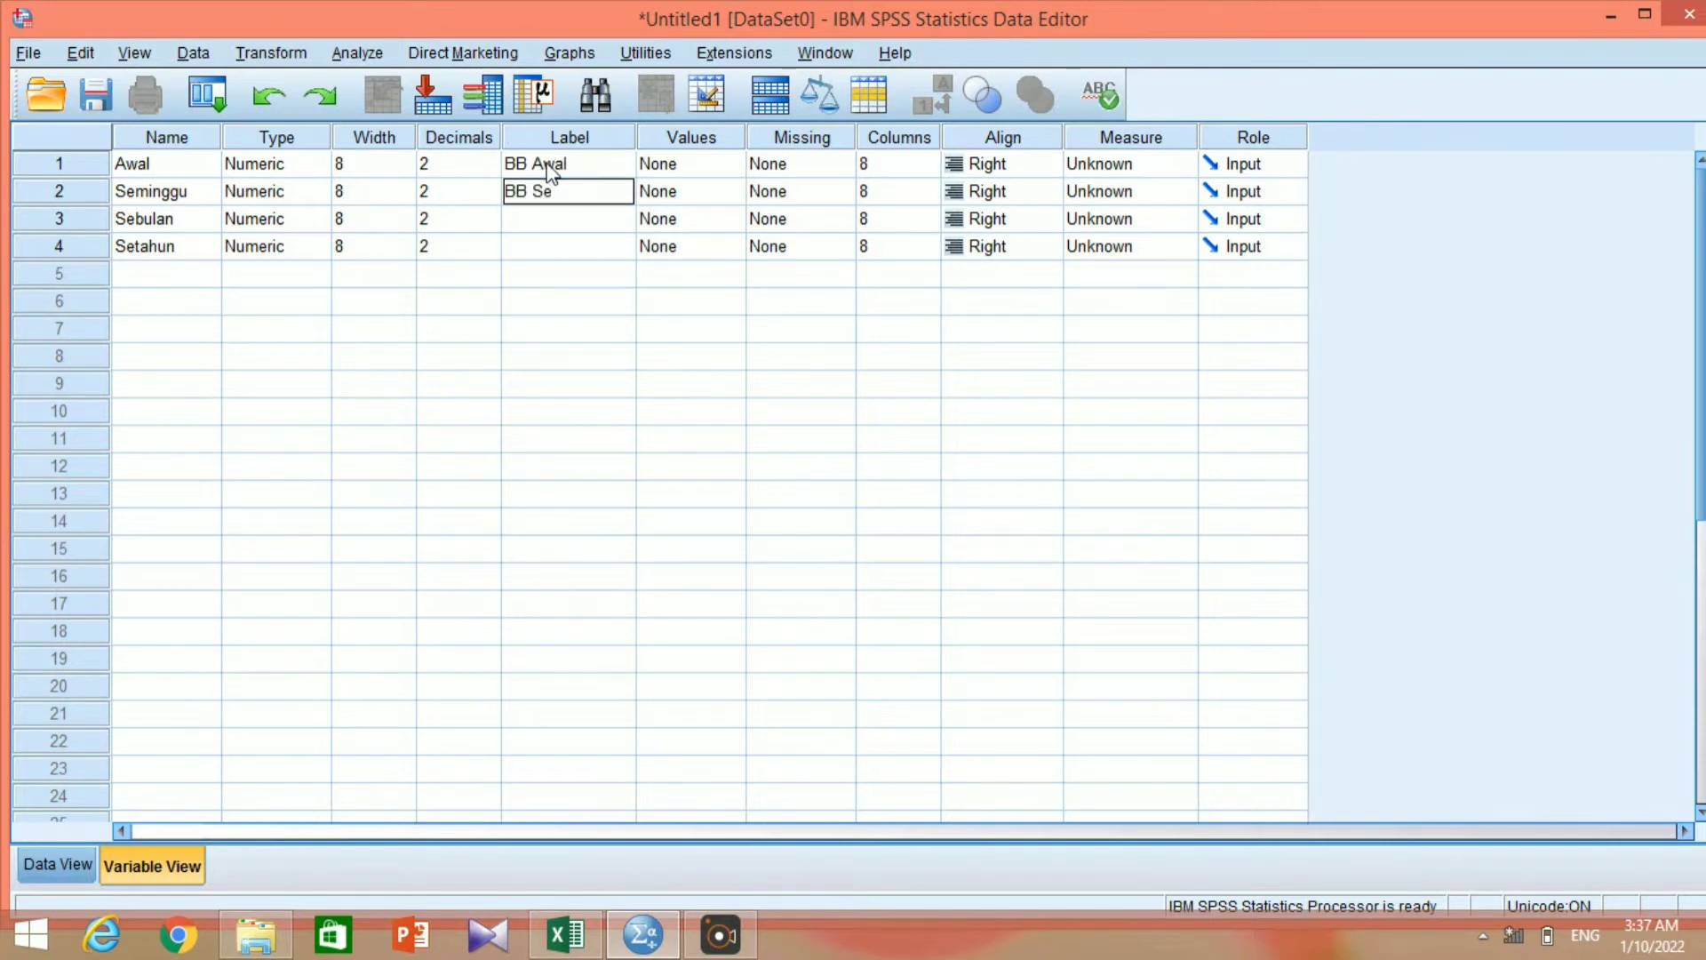
{"action": "type", "text": "minggu"}
{"action": "key", "text": "Return"}
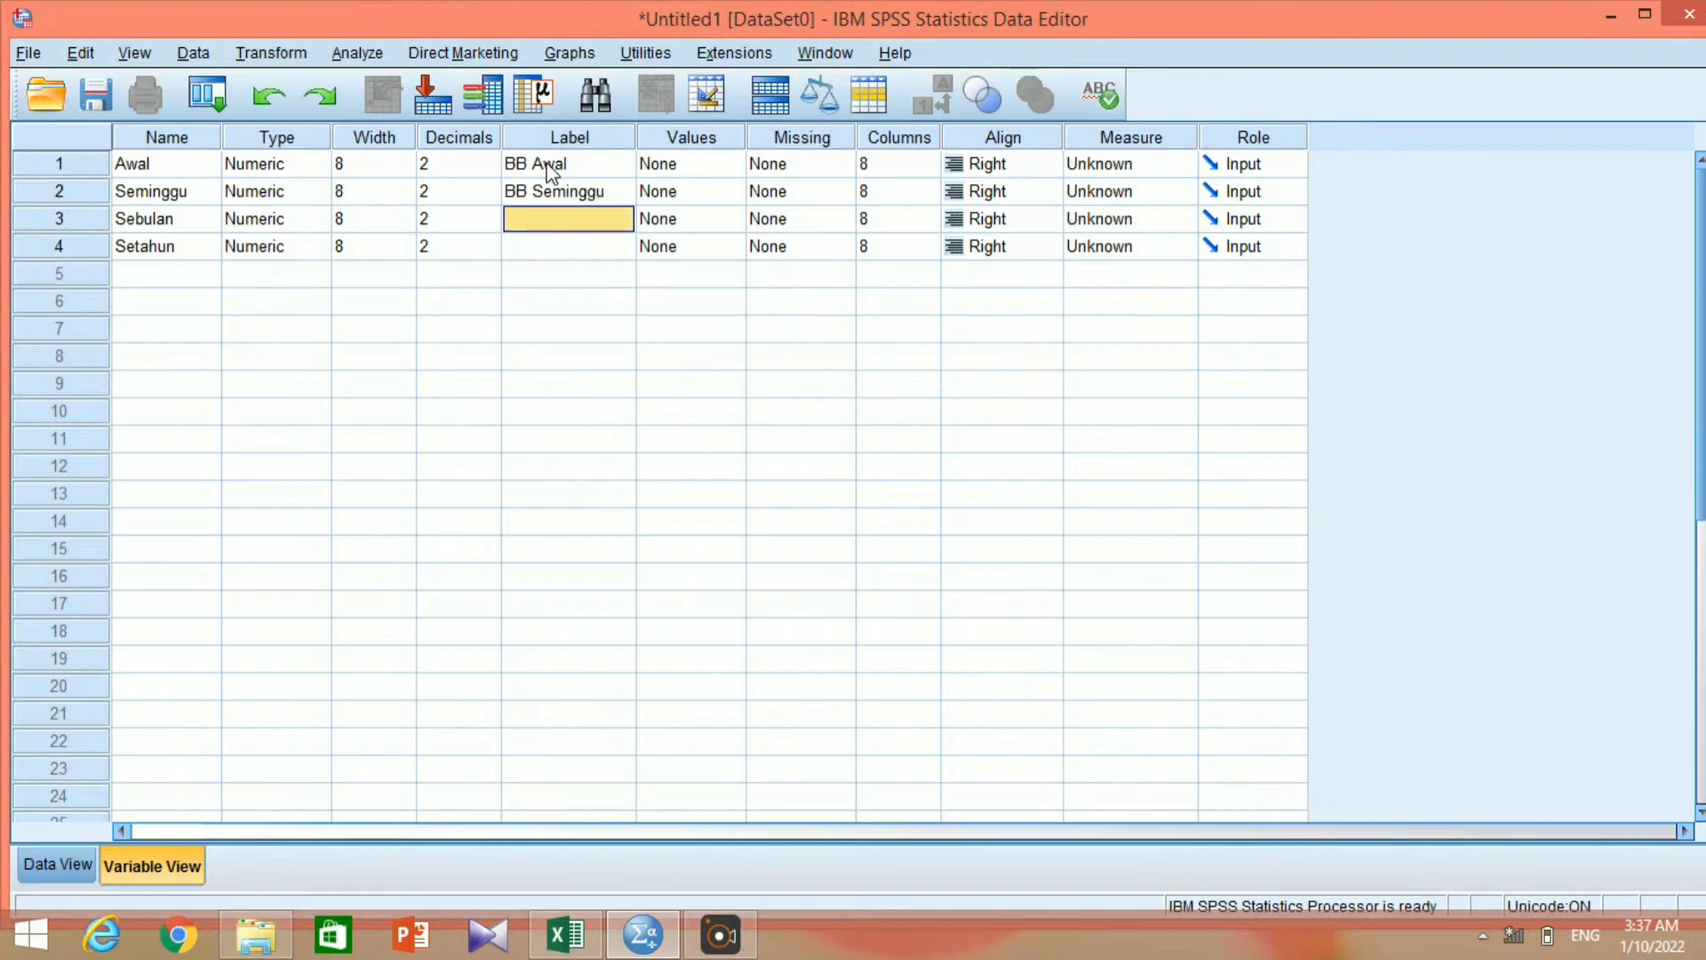
Label the Sebulan variable BB Sebulan and the Setahun variable BB Setahun.
{"action": "type", "text": "BB Se"}
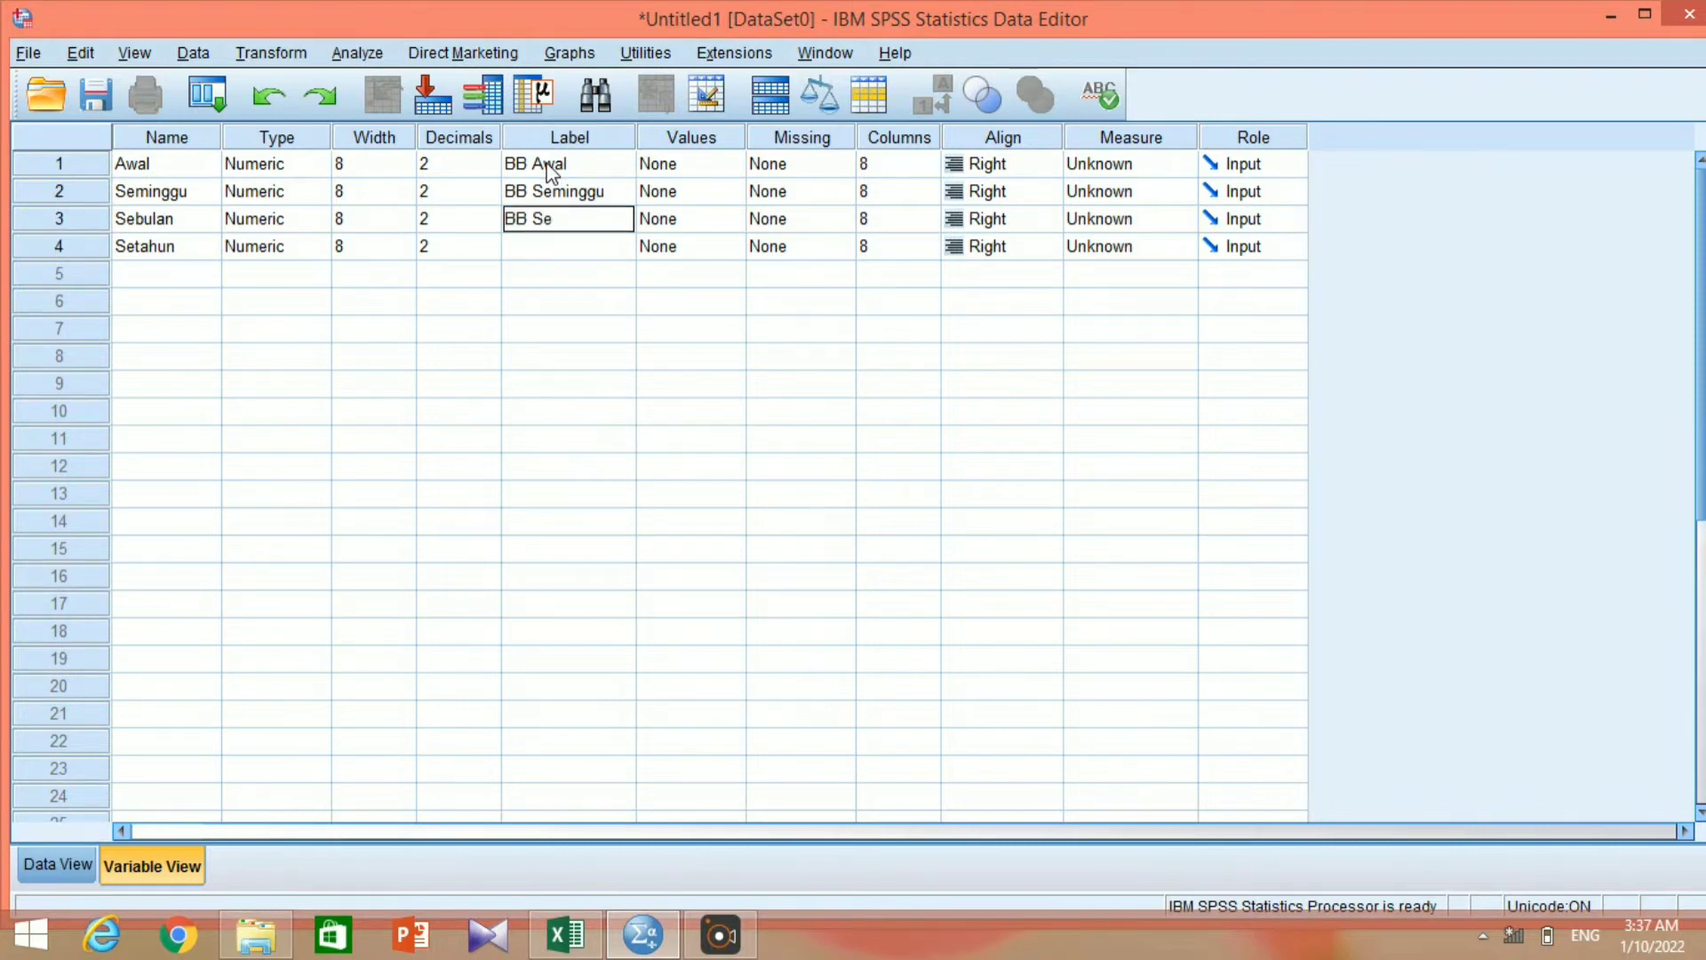
{"action": "type", "text": "bulan"}
{"action": "key", "text": "Return"}
{"action": "type", "text": "BB"}
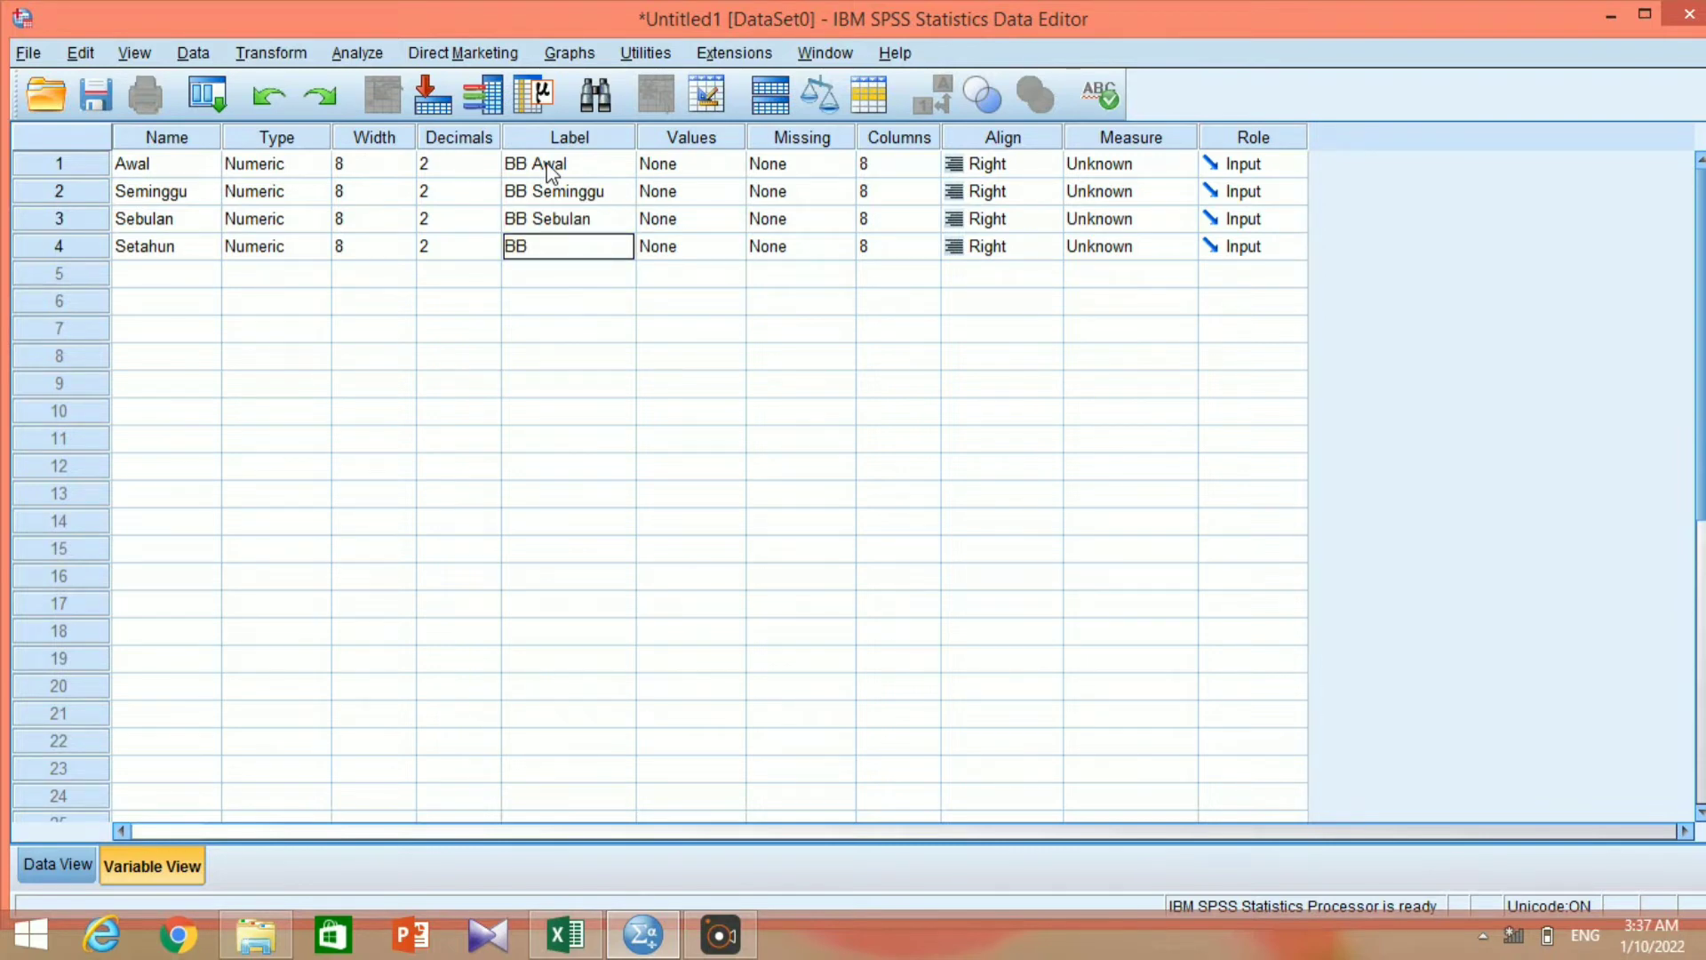
{"action": "type", "text": " Setahun"}
Set the decimals of all four variables to 1.
{"action": "left_click", "coordinate": [489, 172]}
{"action": "left_click", "coordinate": [490, 172]}
{"action": "left_click", "coordinate": [488, 195]}
{"action": "left_click", "coordinate": [489, 197]}
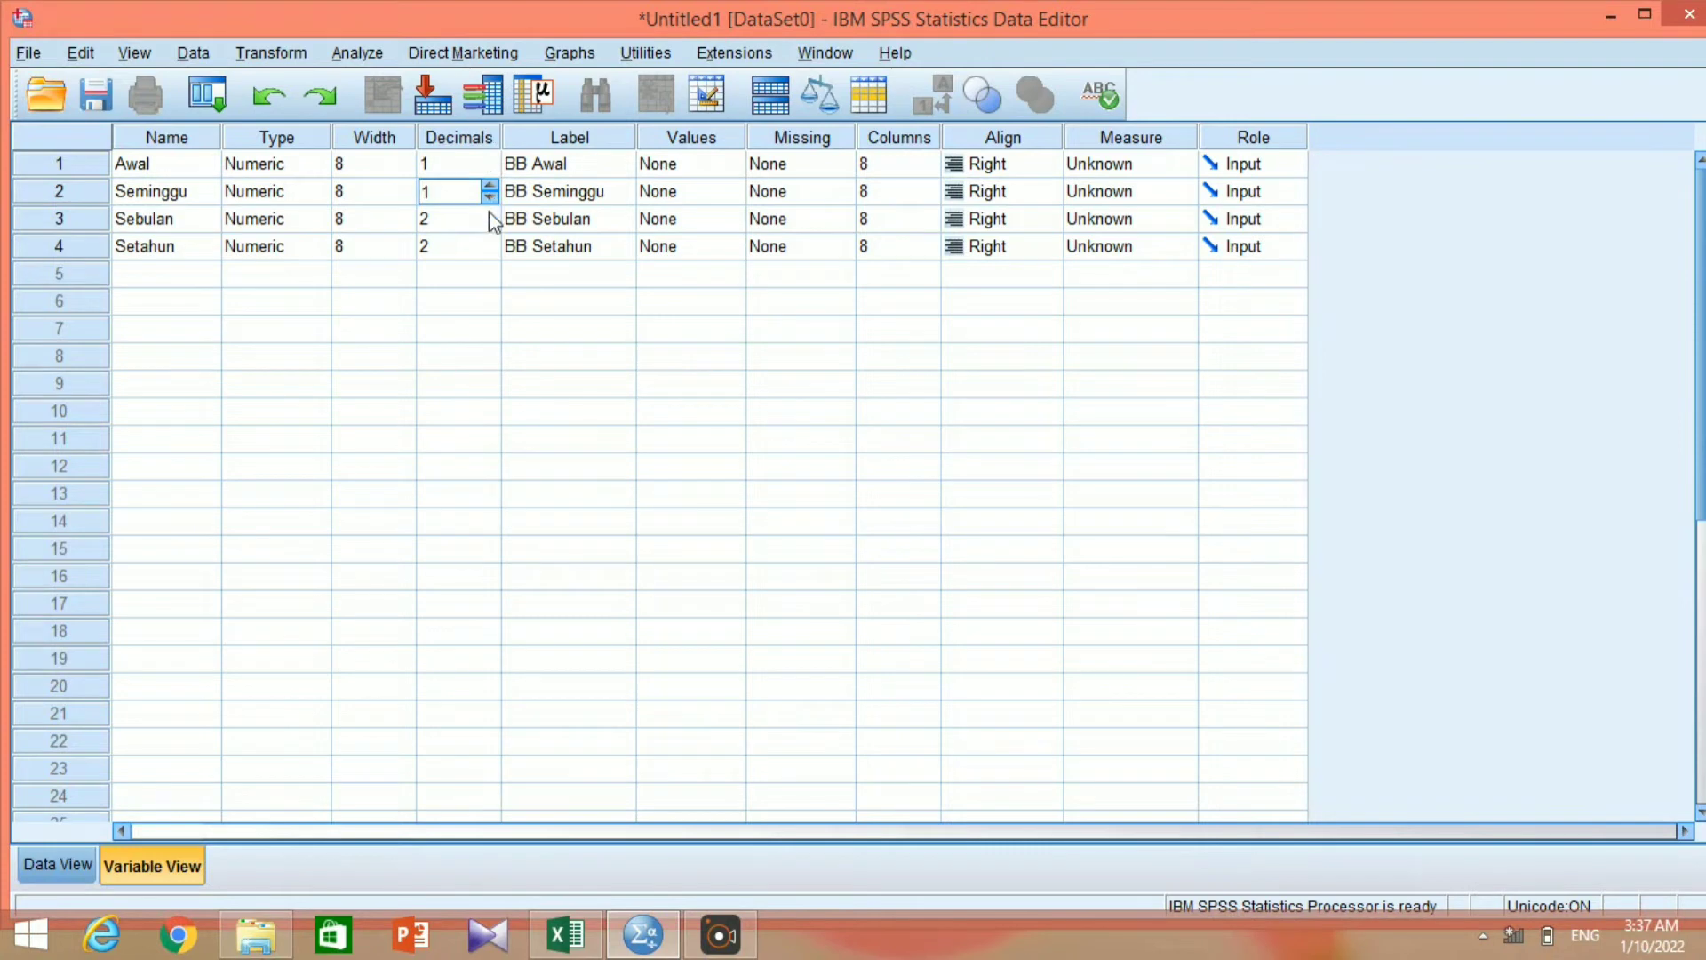
{"action": "left_click", "coordinate": [489, 223]}
{"action": "left_click", "coordinate": [490, 224]}
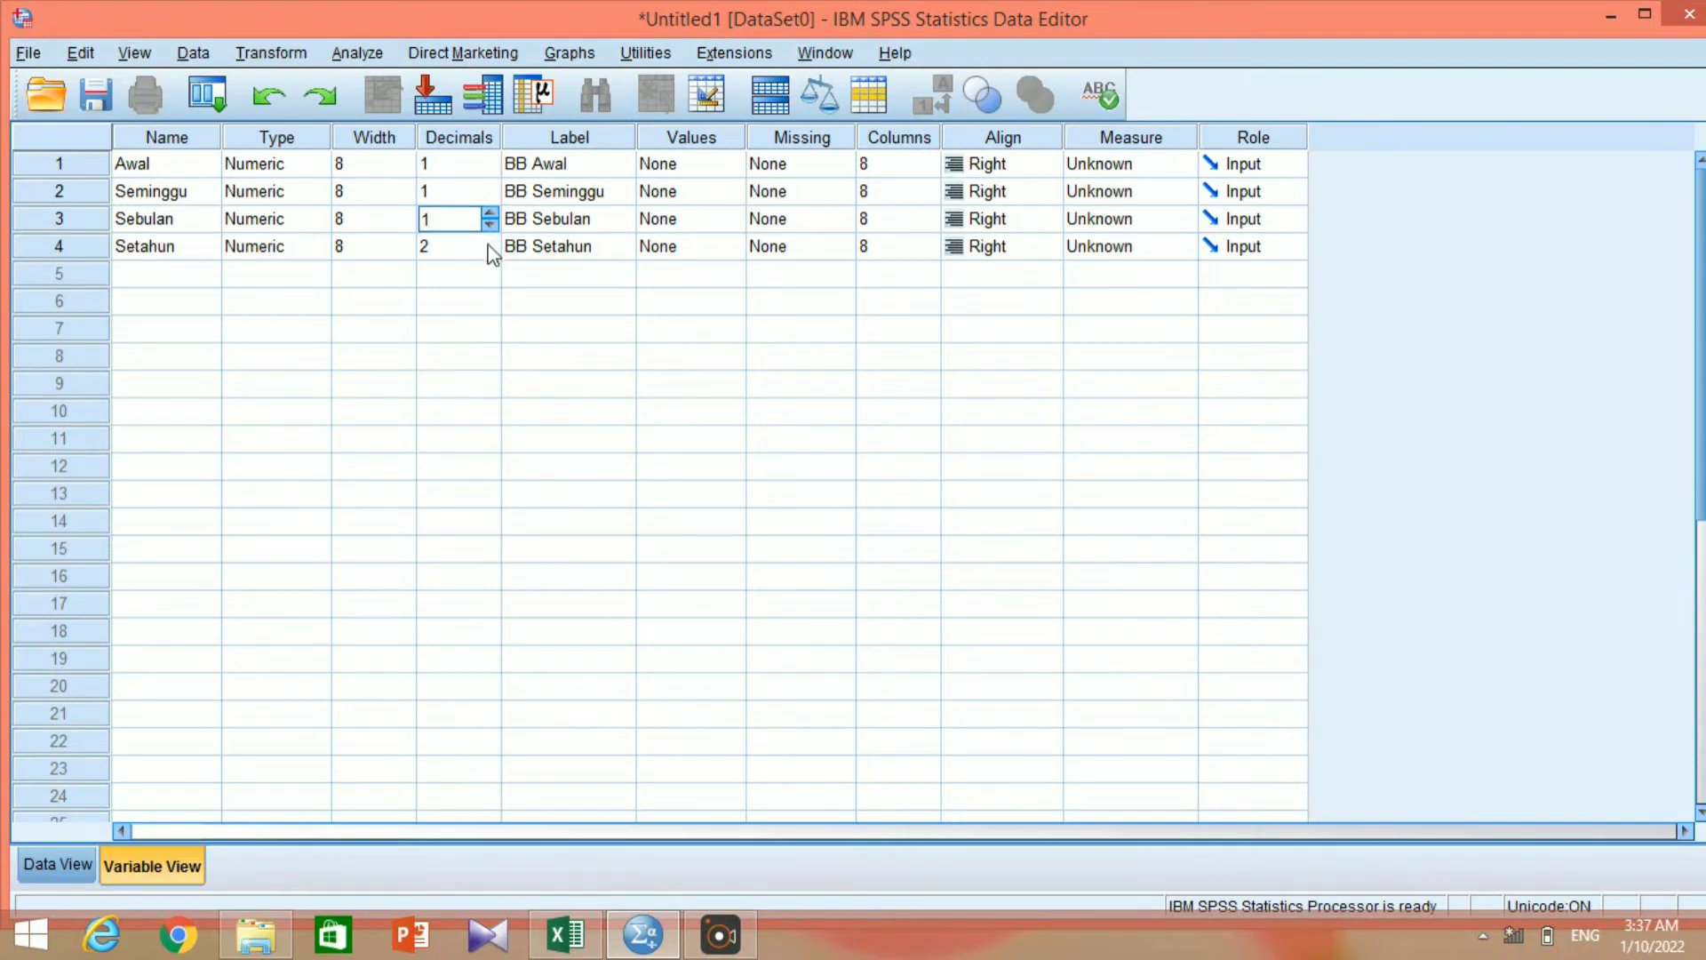
{"action": "left_click", "coordinate": [489, 249]}
{"action": "left_click", "coordinate": [489, 253]}
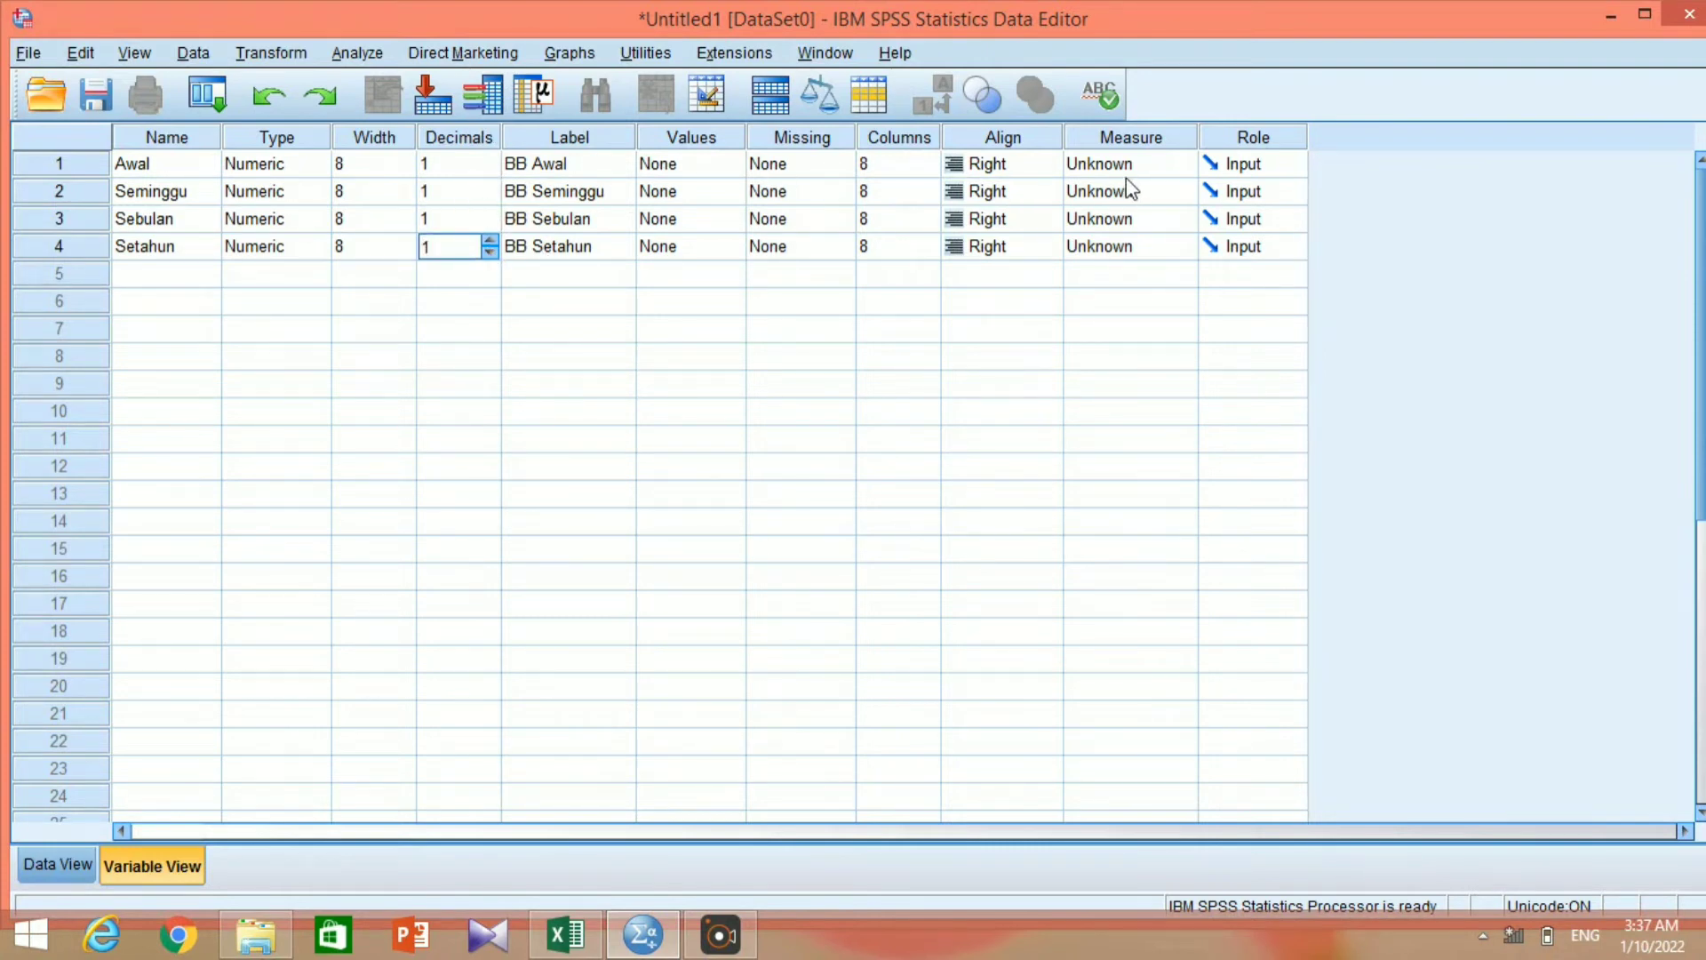
Set the measurement level of all four variables to Scale.
{"action": "left_click", "coordinate": [1182, 163]}
{"action": "key", "text": "Down"}
{"action": "key", "text": "Down"}
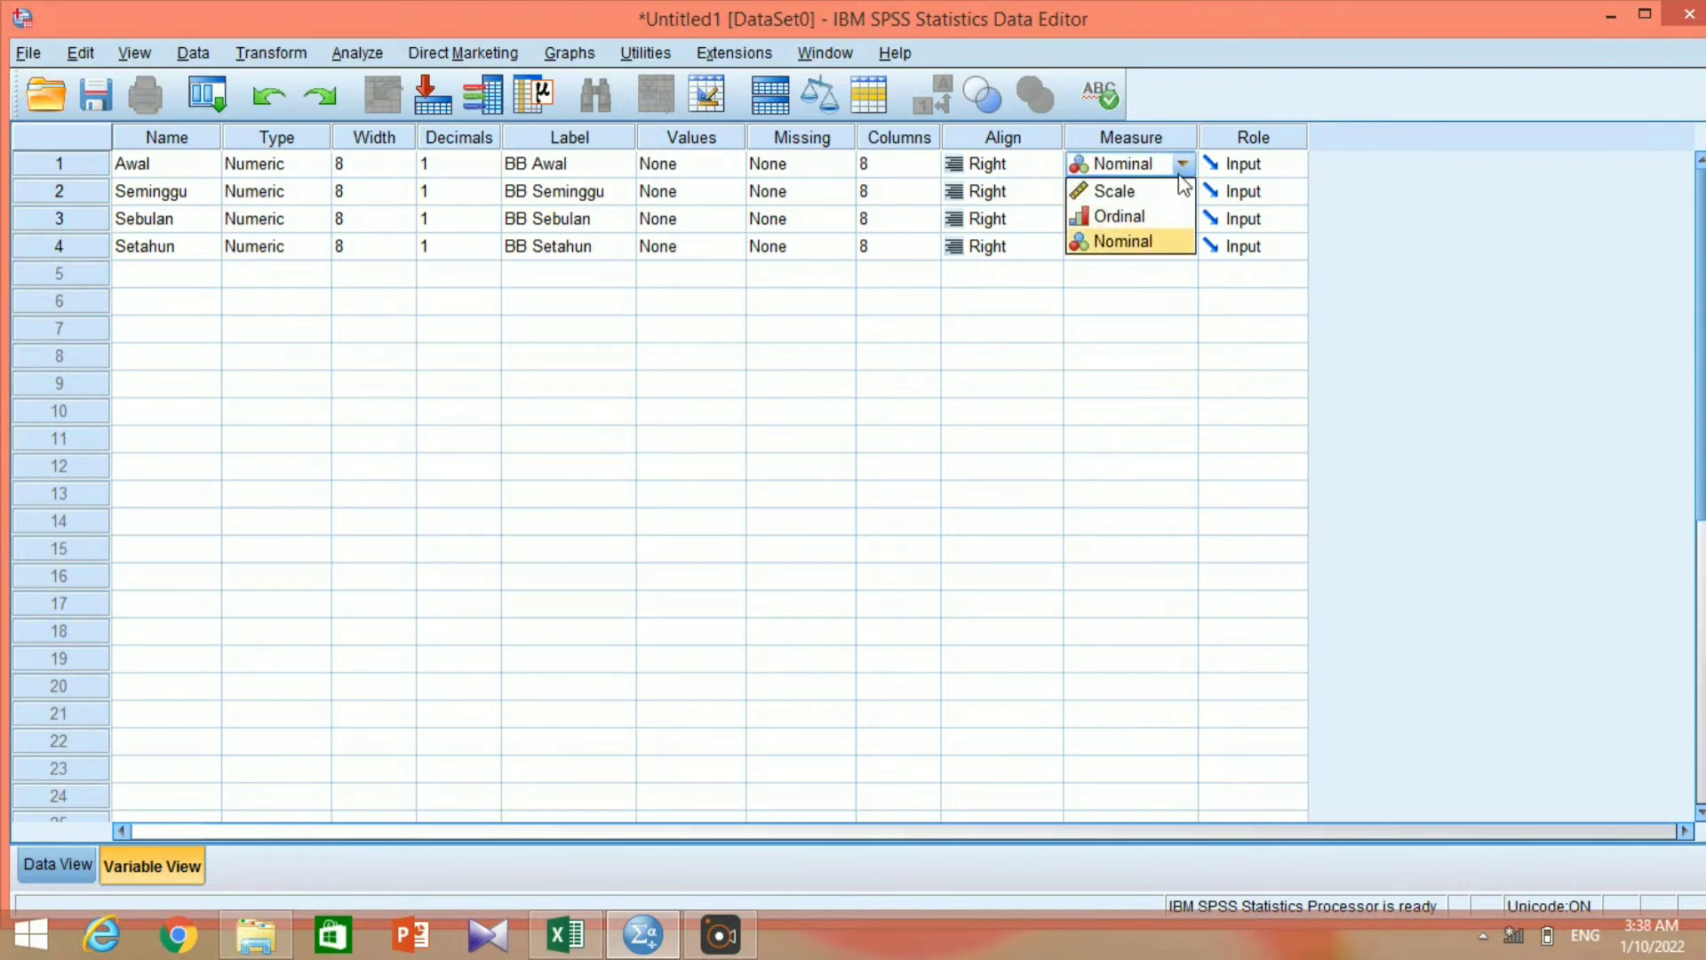
{"action": "left_click", "coordinate": [1154, 190]}
{"action": "left_click", "coordinate": [1160, 192]}
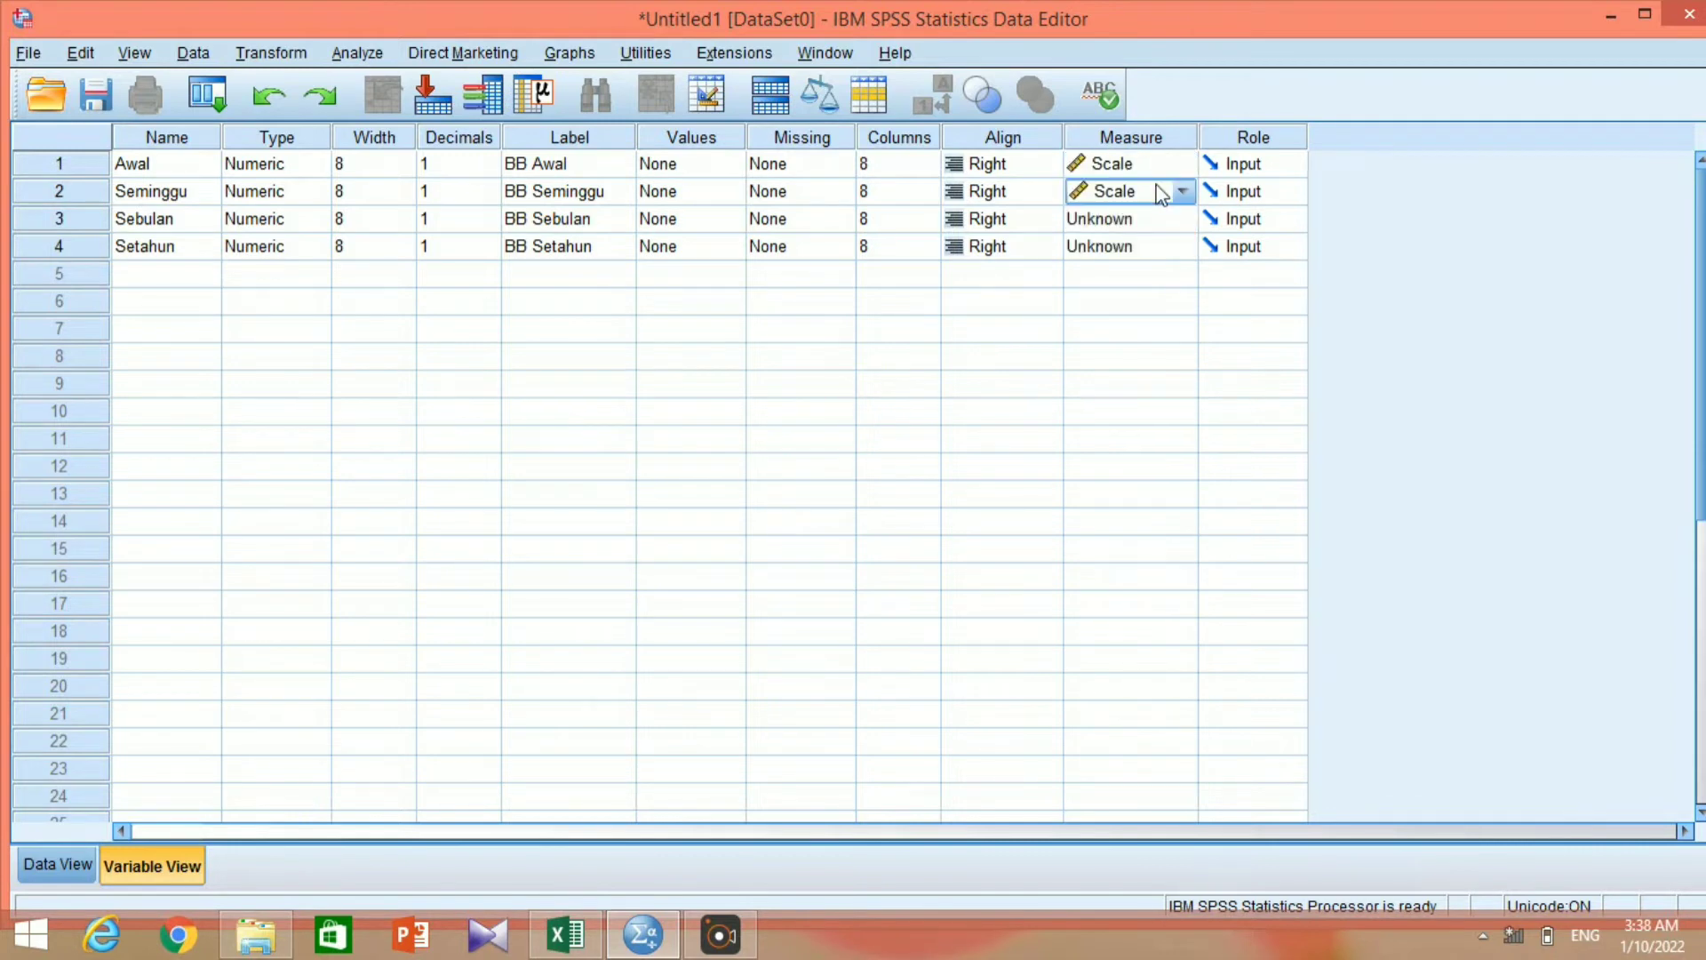
{"action": "key", "text": "Down"}
{"action": "key", "text": "Down"}
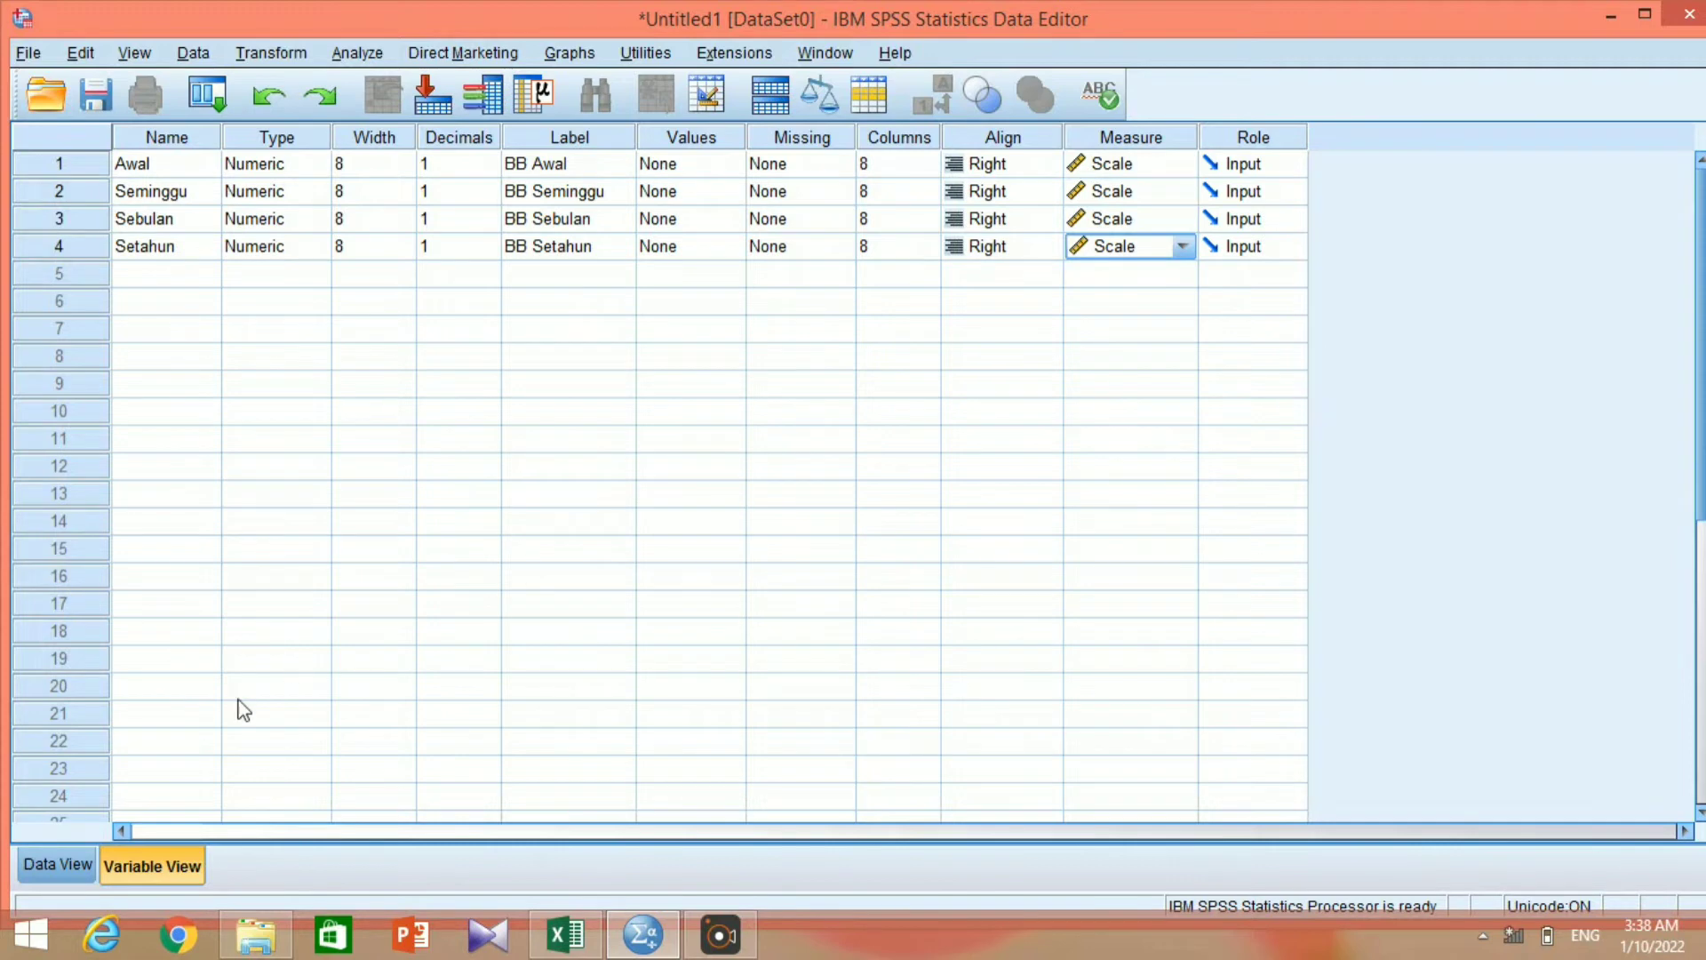
Switch to the Excel workbook and copy the Uji Friedman values in D3:G17, without the headers.
{"action": "left_click", "coordinate": [71, 866]}
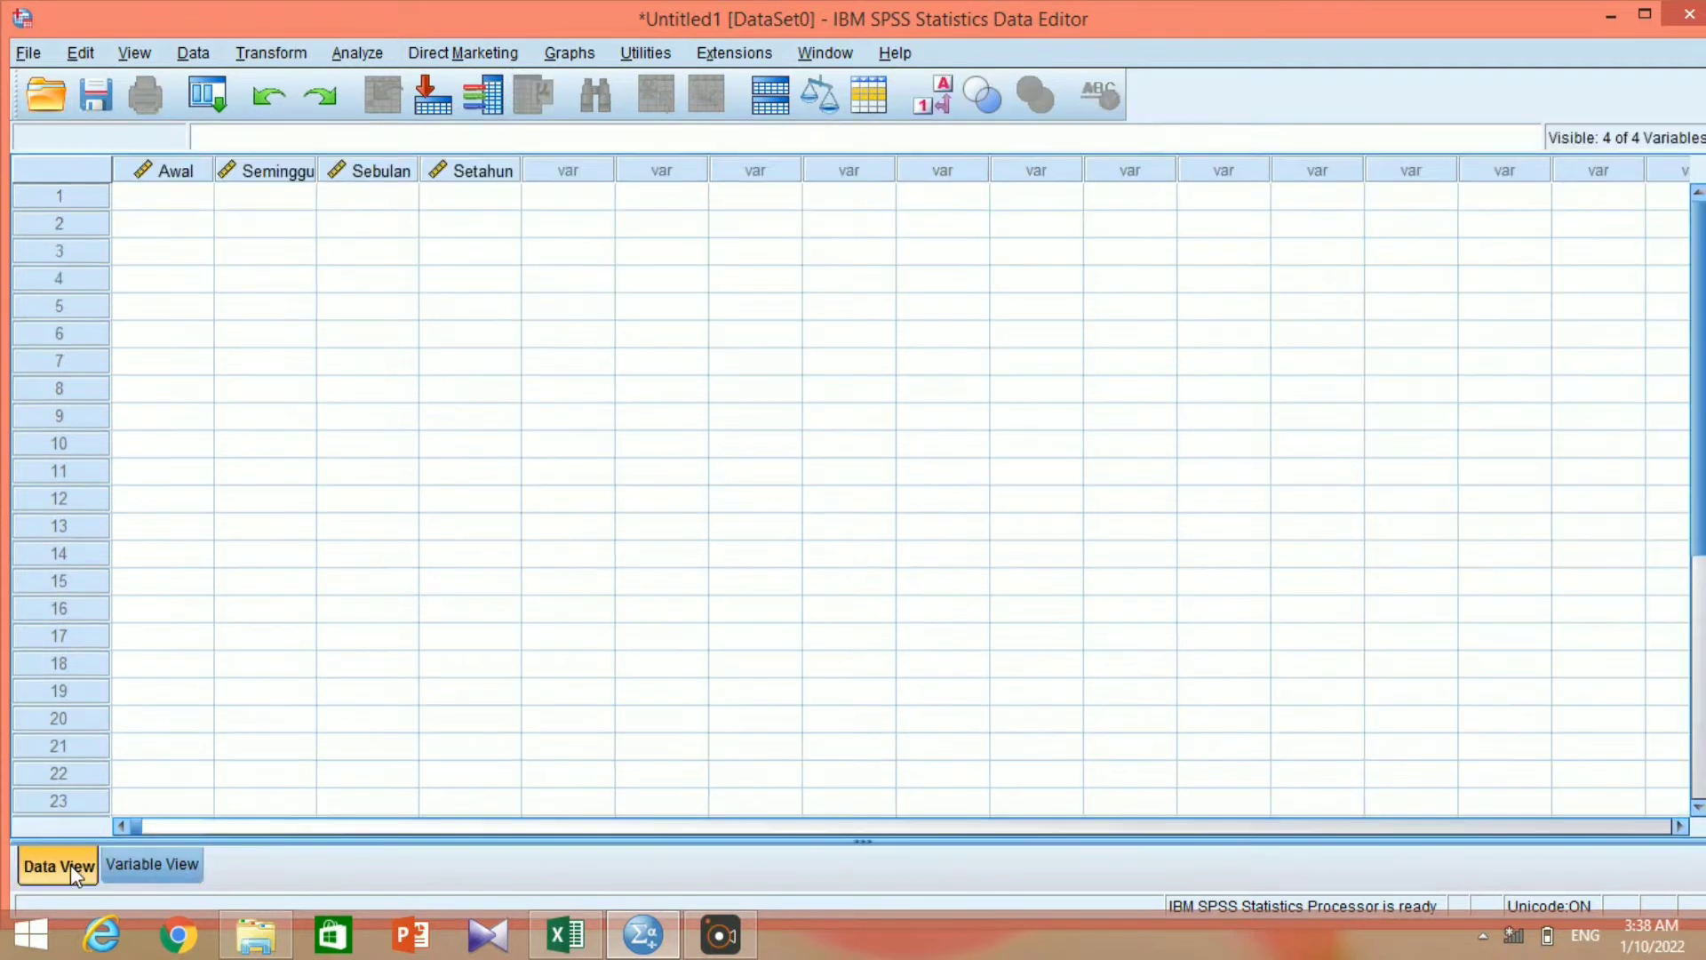
{"action": "left_click", "coordinate": [568, 934]}
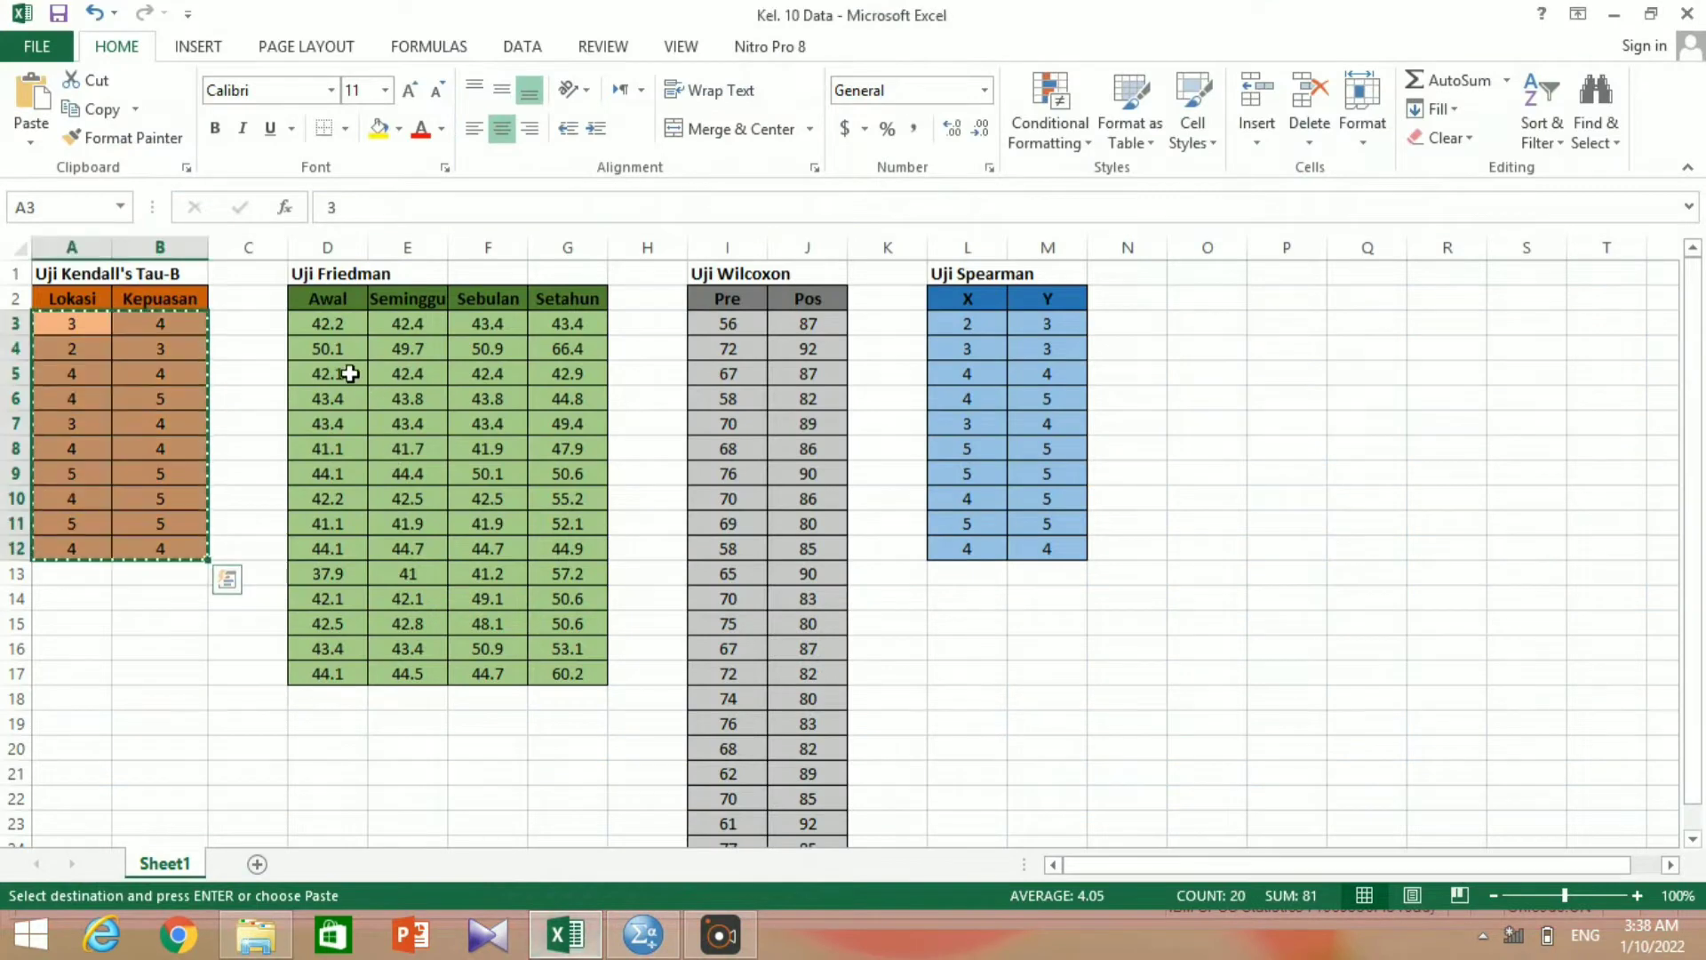
{"action": "mouse_move", "coordinate": [321, 324]}
{"action": "left_mouse_down"}
{"action": "mouse_move", "coordinate": [391, 373]}
{"action": "mouse_move", "coordinate": [511, 524]}
{"action": "mouse_move", "coordinate": [551, 670]}
{"action": "left_mouse_up"}
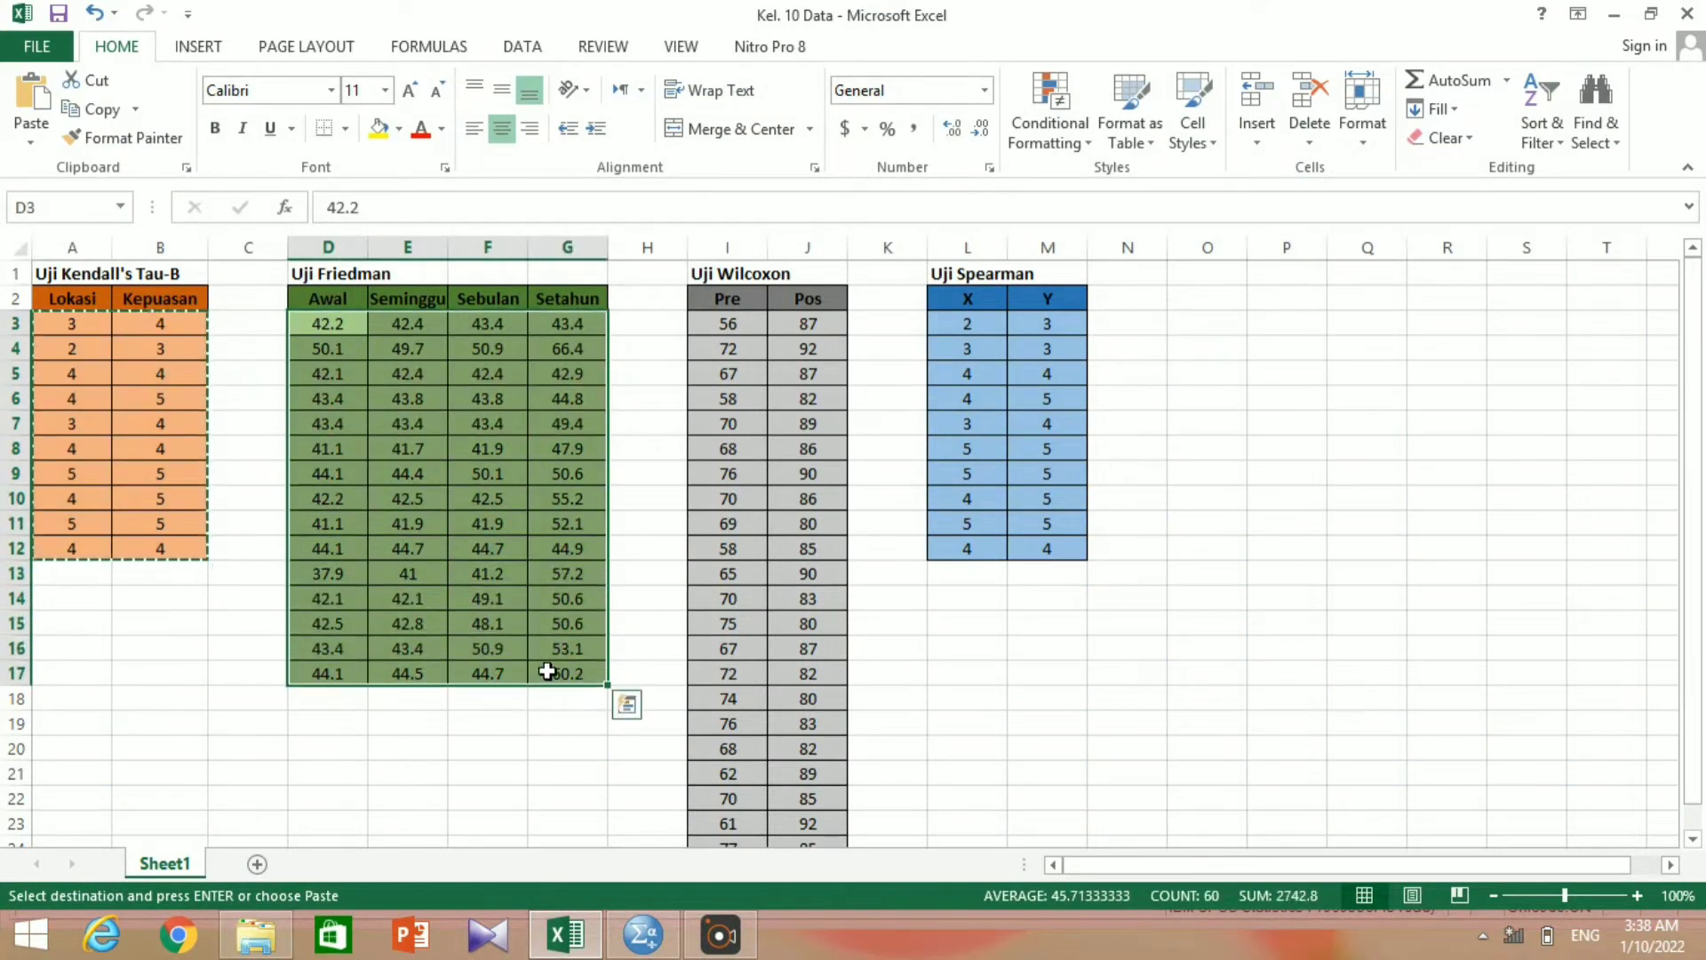
{"action": "right_click", "coordinate": [528, 558]}
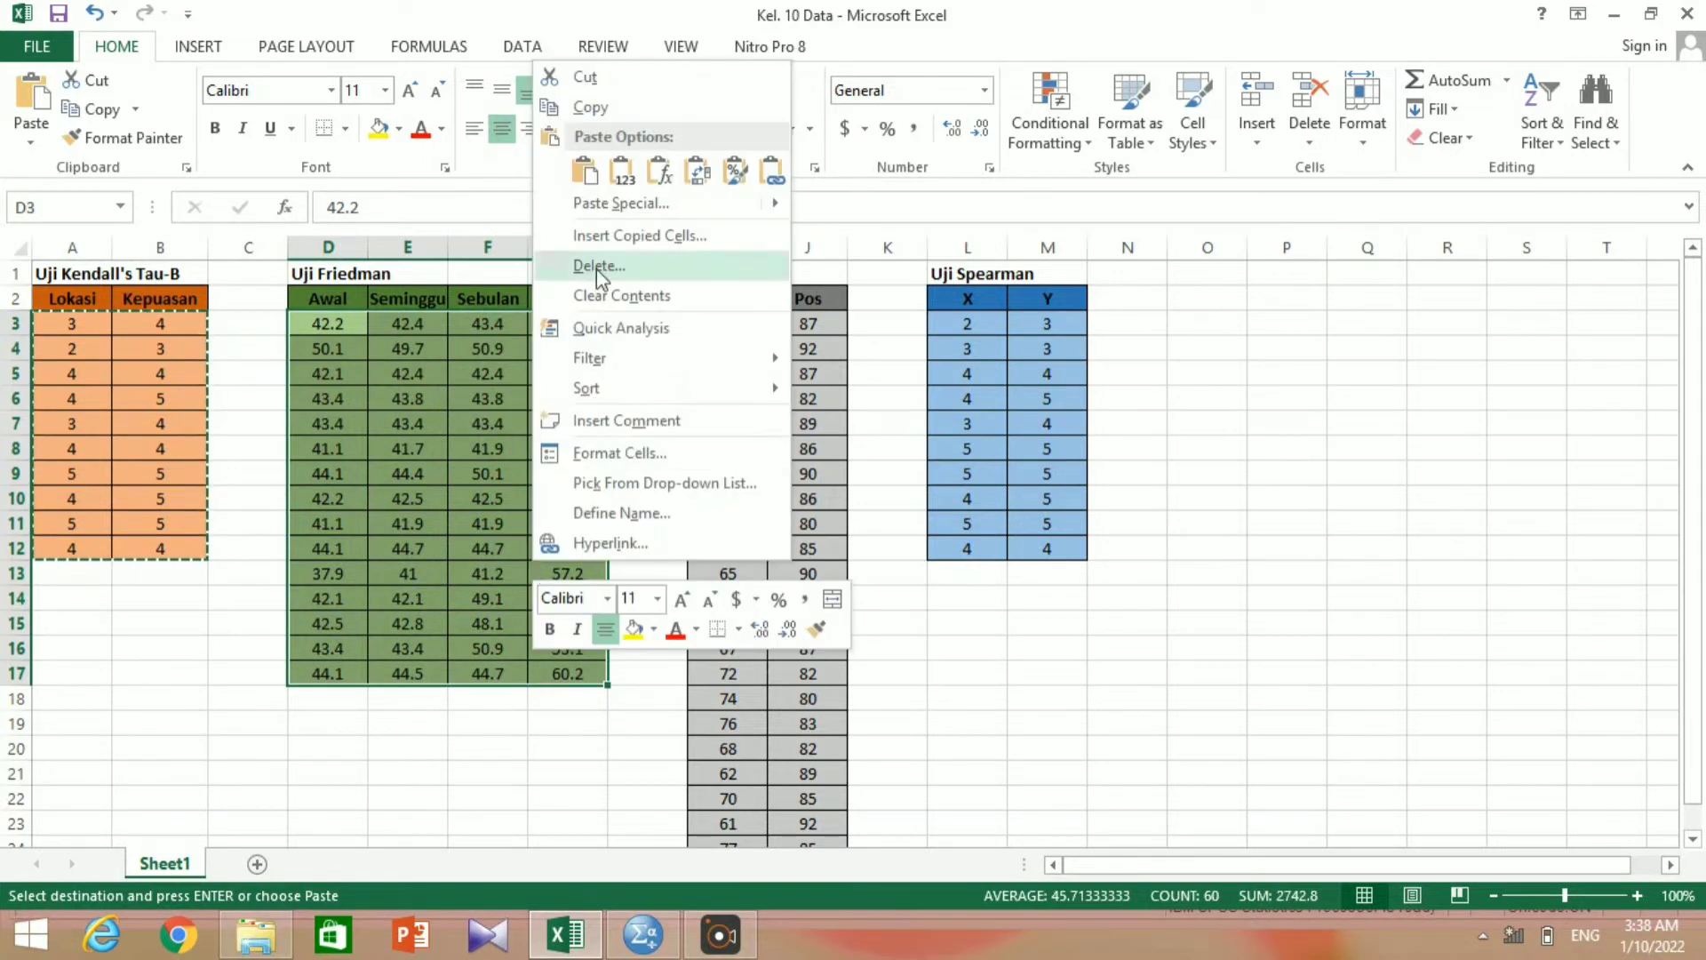
{"action": "left_click", "coordinate": [608, 108]}
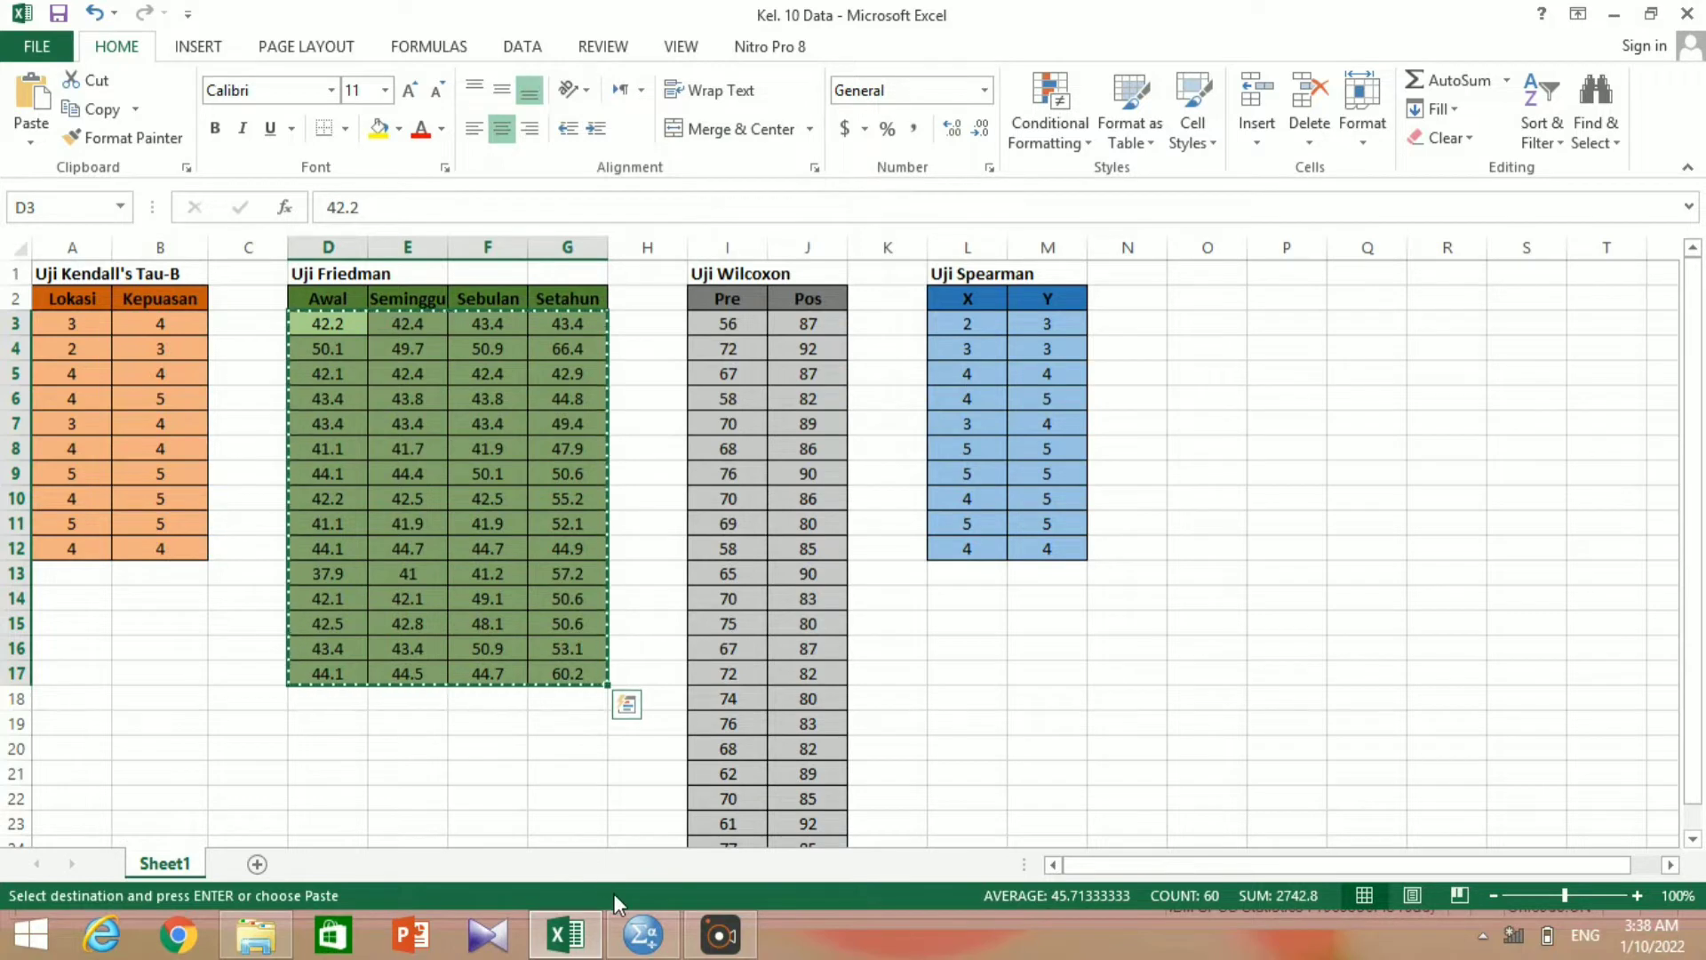
Return to SPSS and paste the copied values into the data grid, starting at the first case of Awal.
{"action": "left_click", "coordinate": [646, 936]}
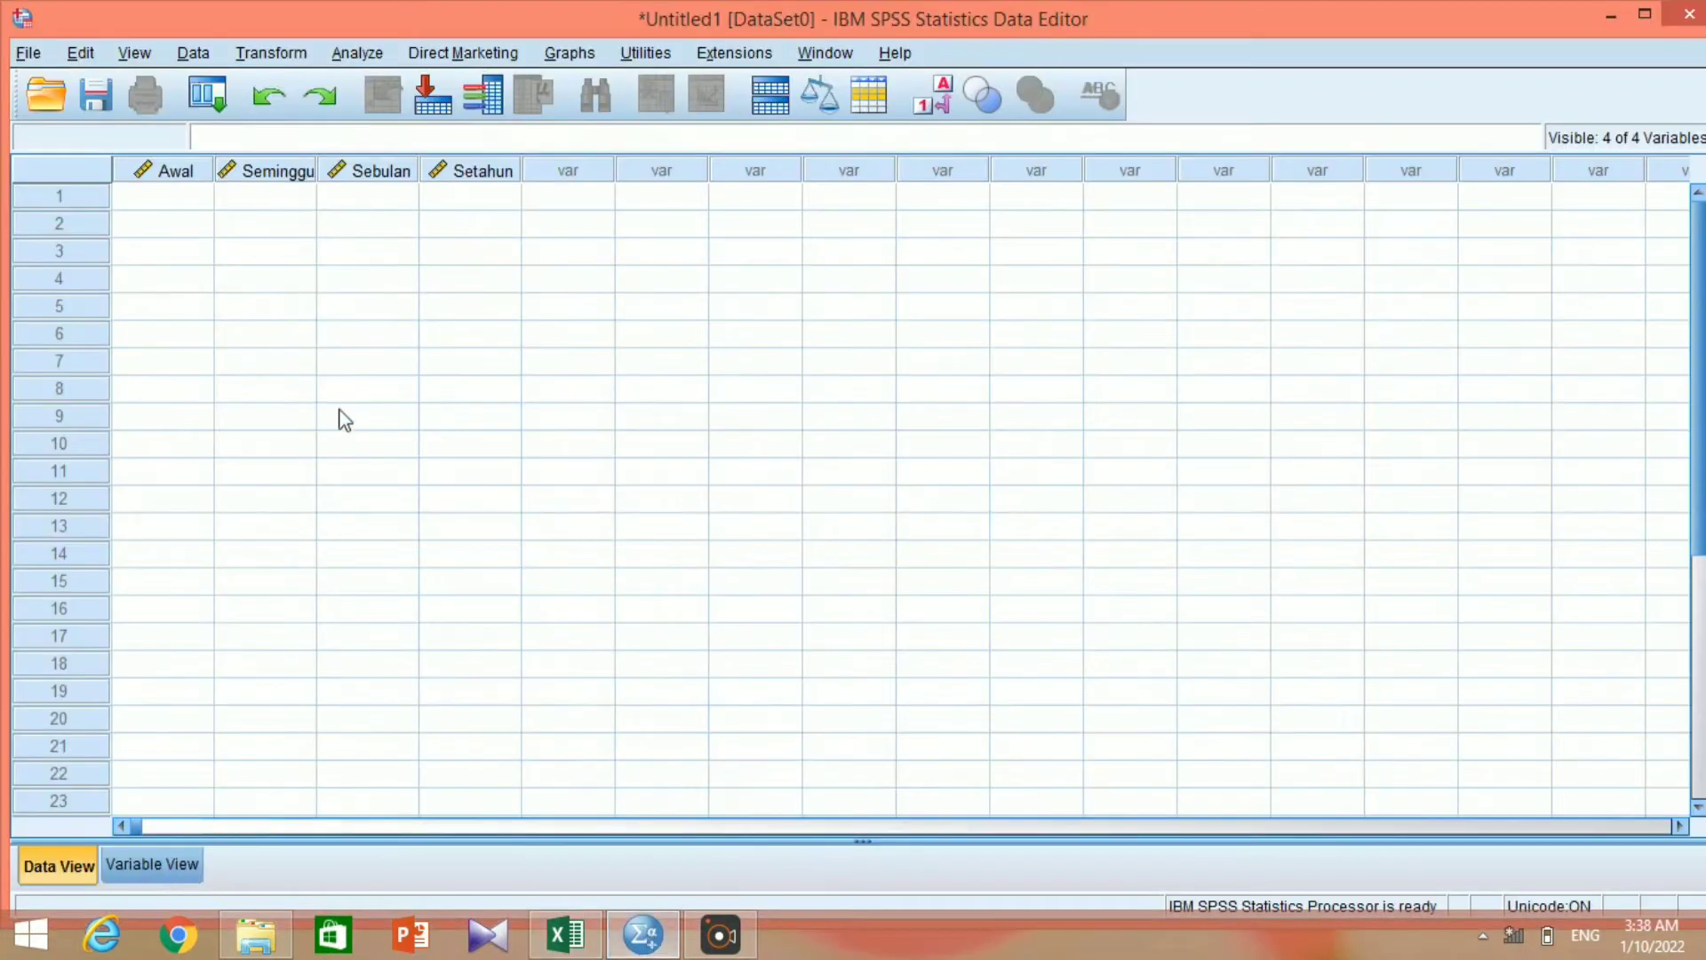
{"action": "left_click", "coordinate": [165, 191]}
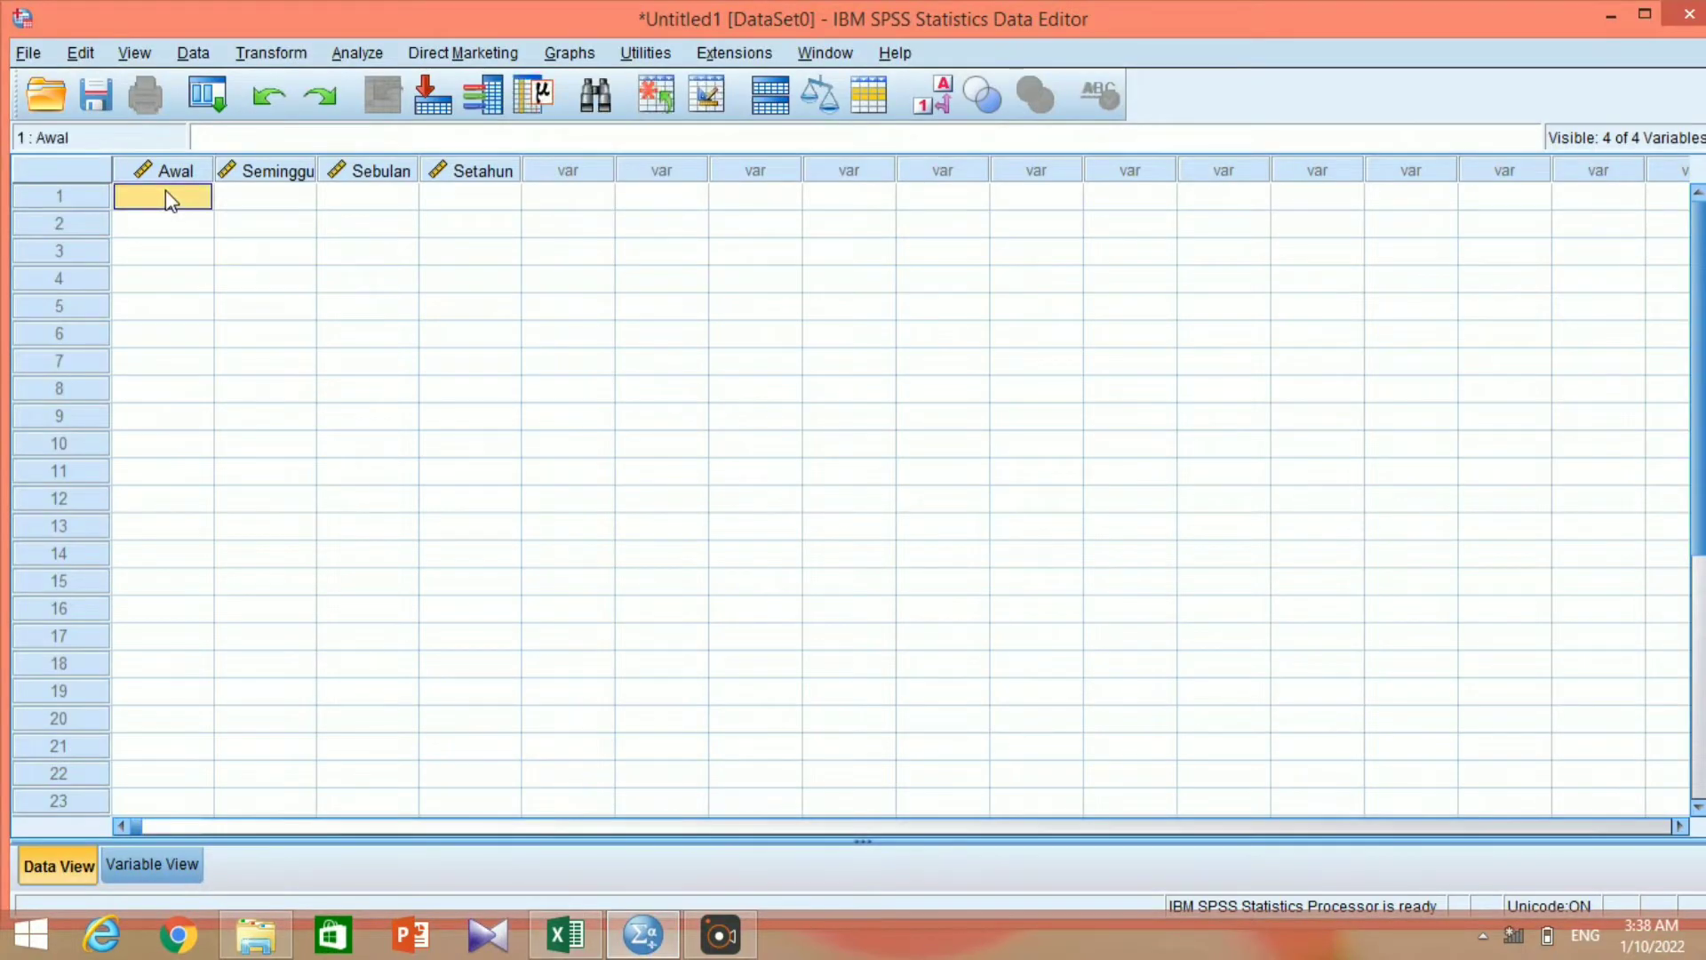
{"action": "right_click", "coordinate": [165, 190]}
{"action": "left_click", "coordinate": [224, 271]}
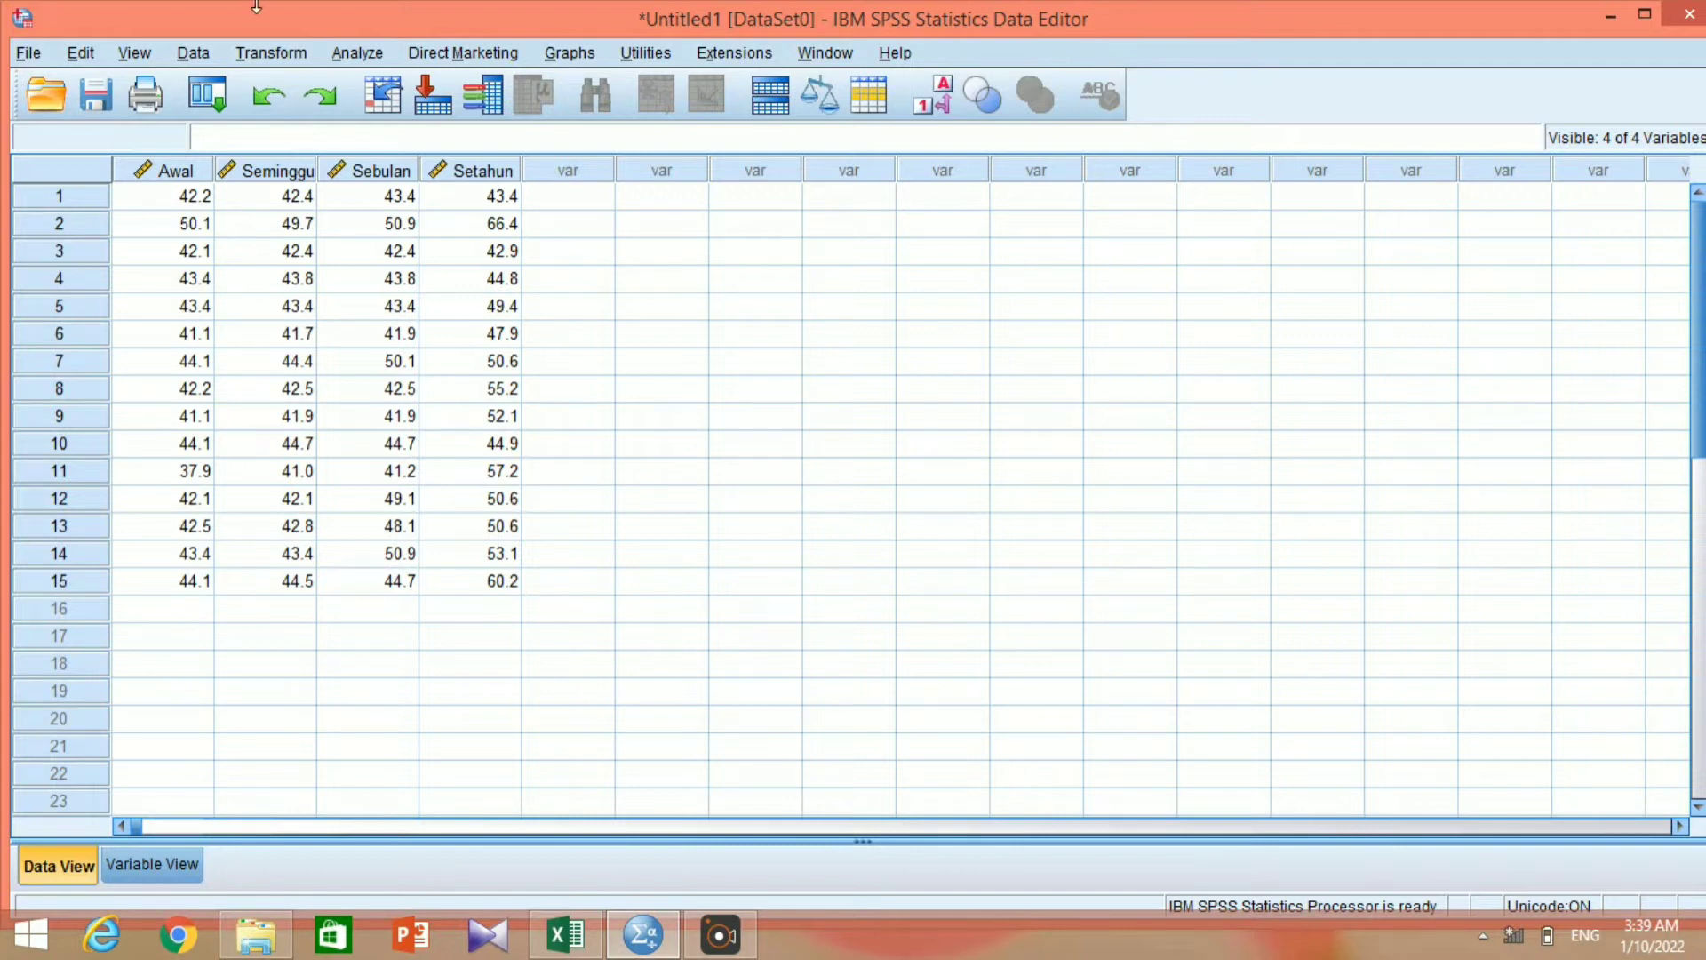
Start a General Linear Model repeated measures analysis and add a within-subject factor named Waktu with 4 levels.
{"action": "left_click", "coordinate": [353, 54]}
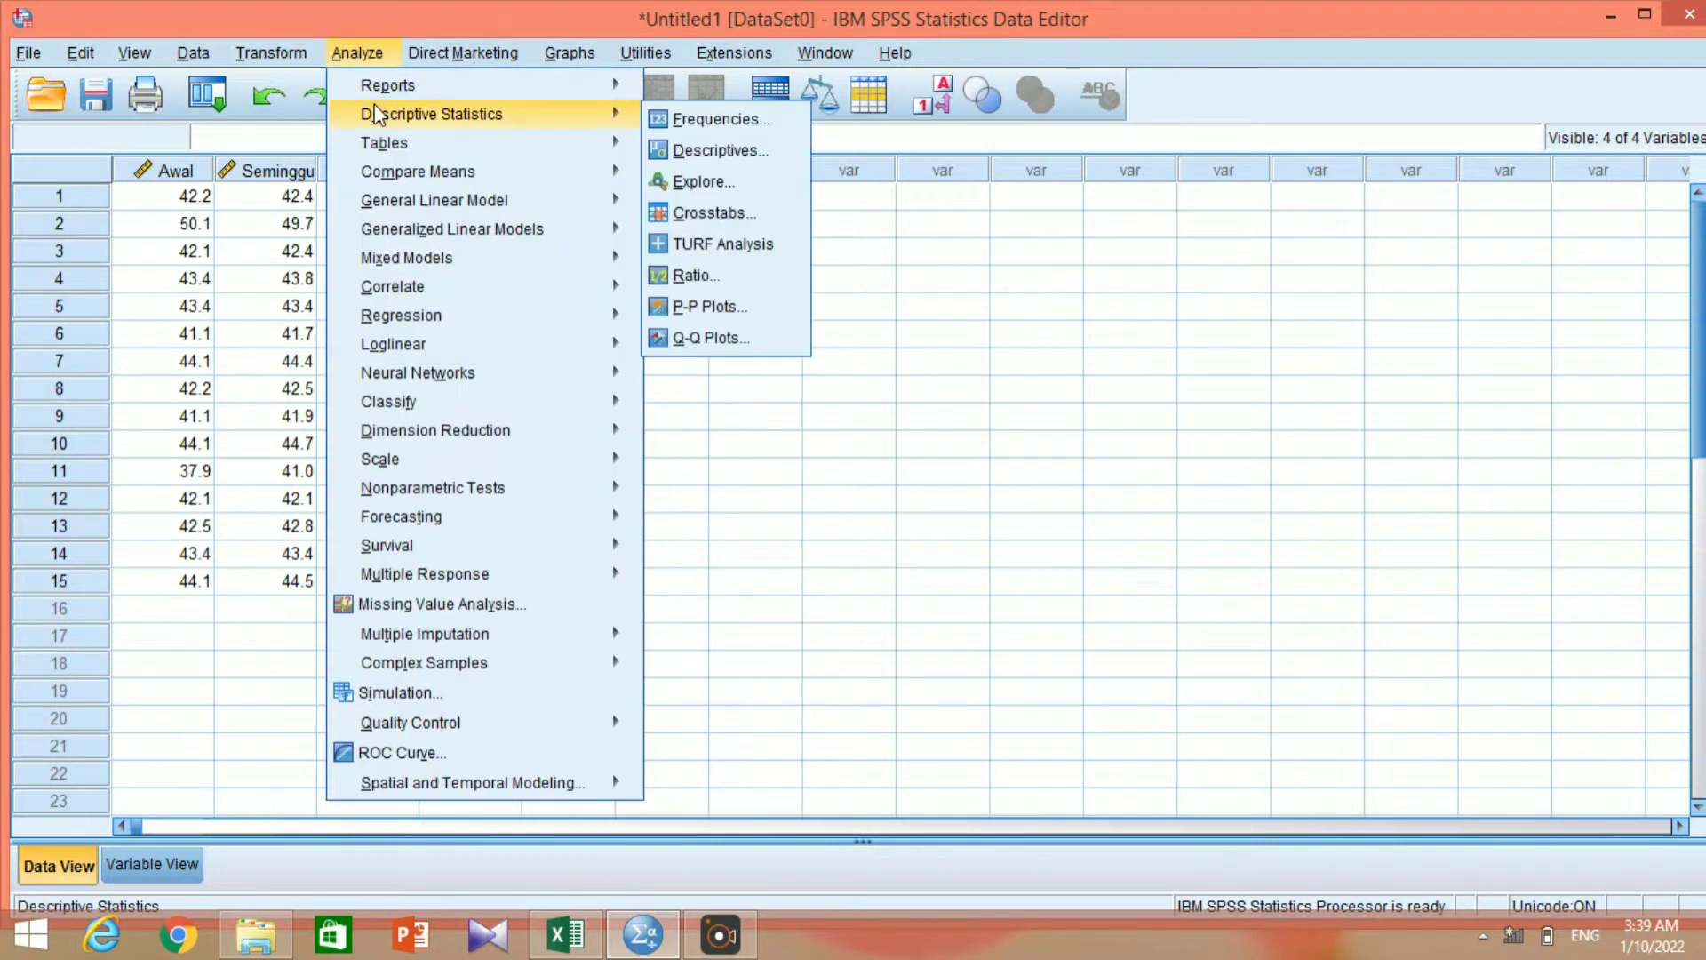
{"action": "mouse_move", "coordinate": [412, 203]}
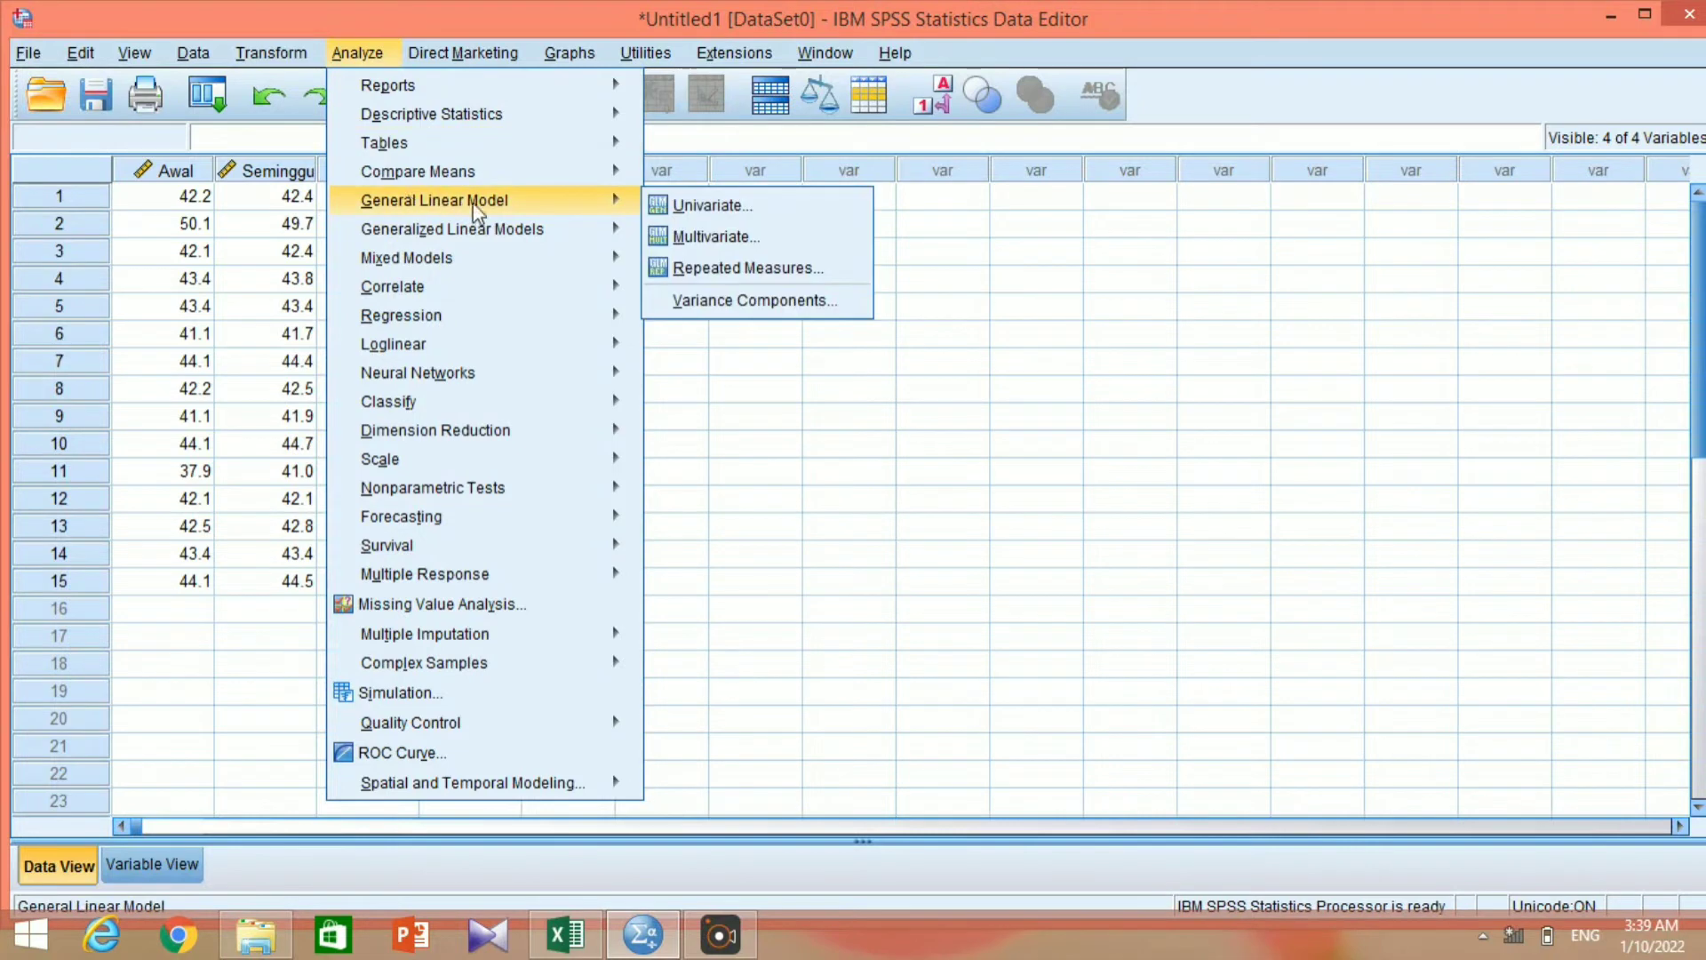
{"action": "left_click", "coordinate": [692, 267]}
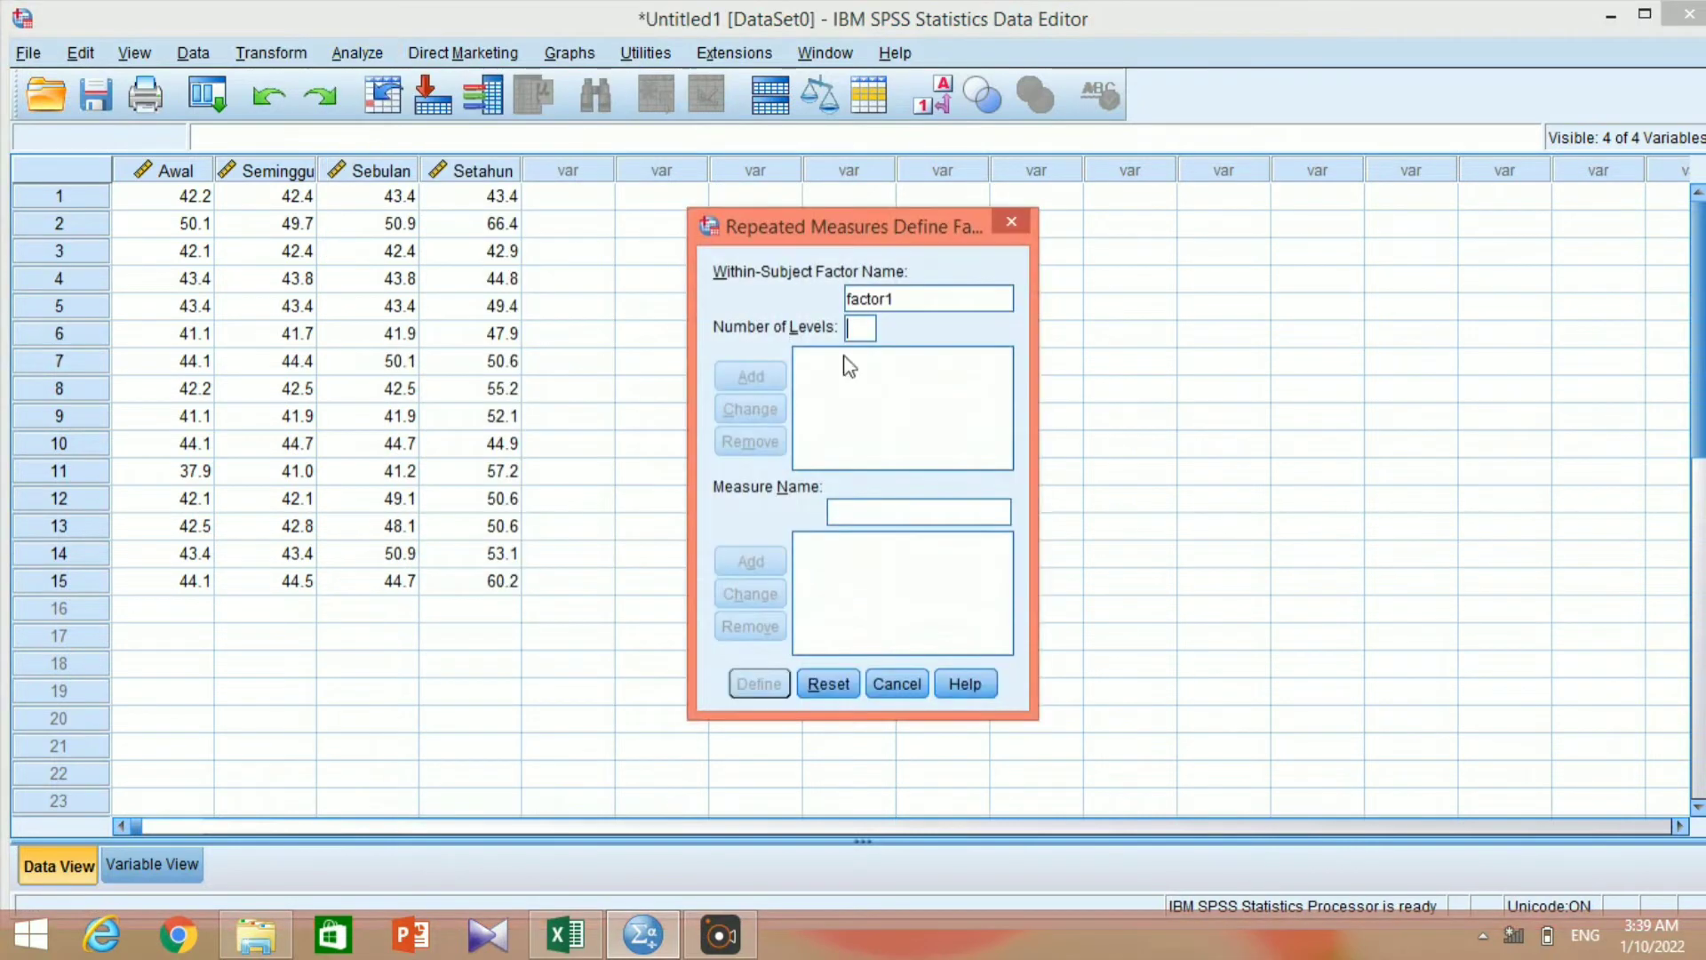
{"action": "left_click", "coordinate": [895, 300]}
{"action": "key", "text": "BackSpace"}
{"action": "key", "text": "BackSpace"}
{"action": "key", "text": "BackSpace"}
{"action": "key", "text": "BackSpace"}
{"action": "key", "text": "BackSpace"}
{"action": "key", "text": "BackSpace"}
{"action": "key", "text": "BackSpace"}
{"action": "type", "text": "Waktu"}
{"action": "left_click", "coordinate": [862, 329]}
{"action": "type", "text": "4"}
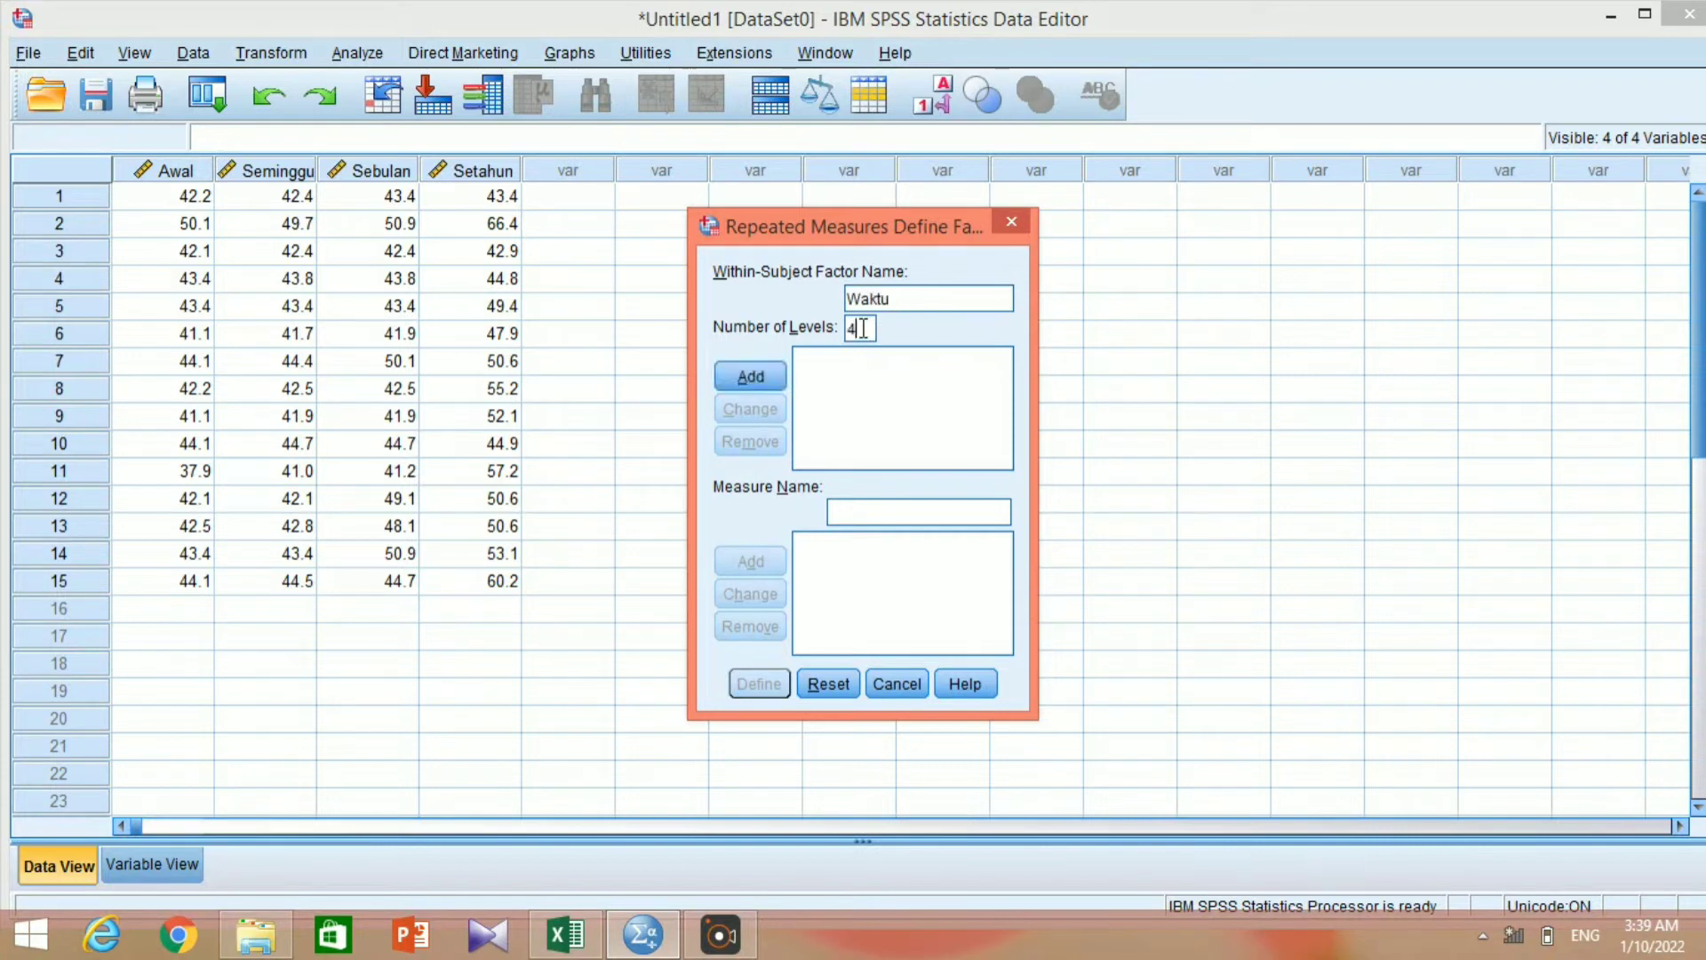
{"action": "left_click", "coordinate": [762, 376]}
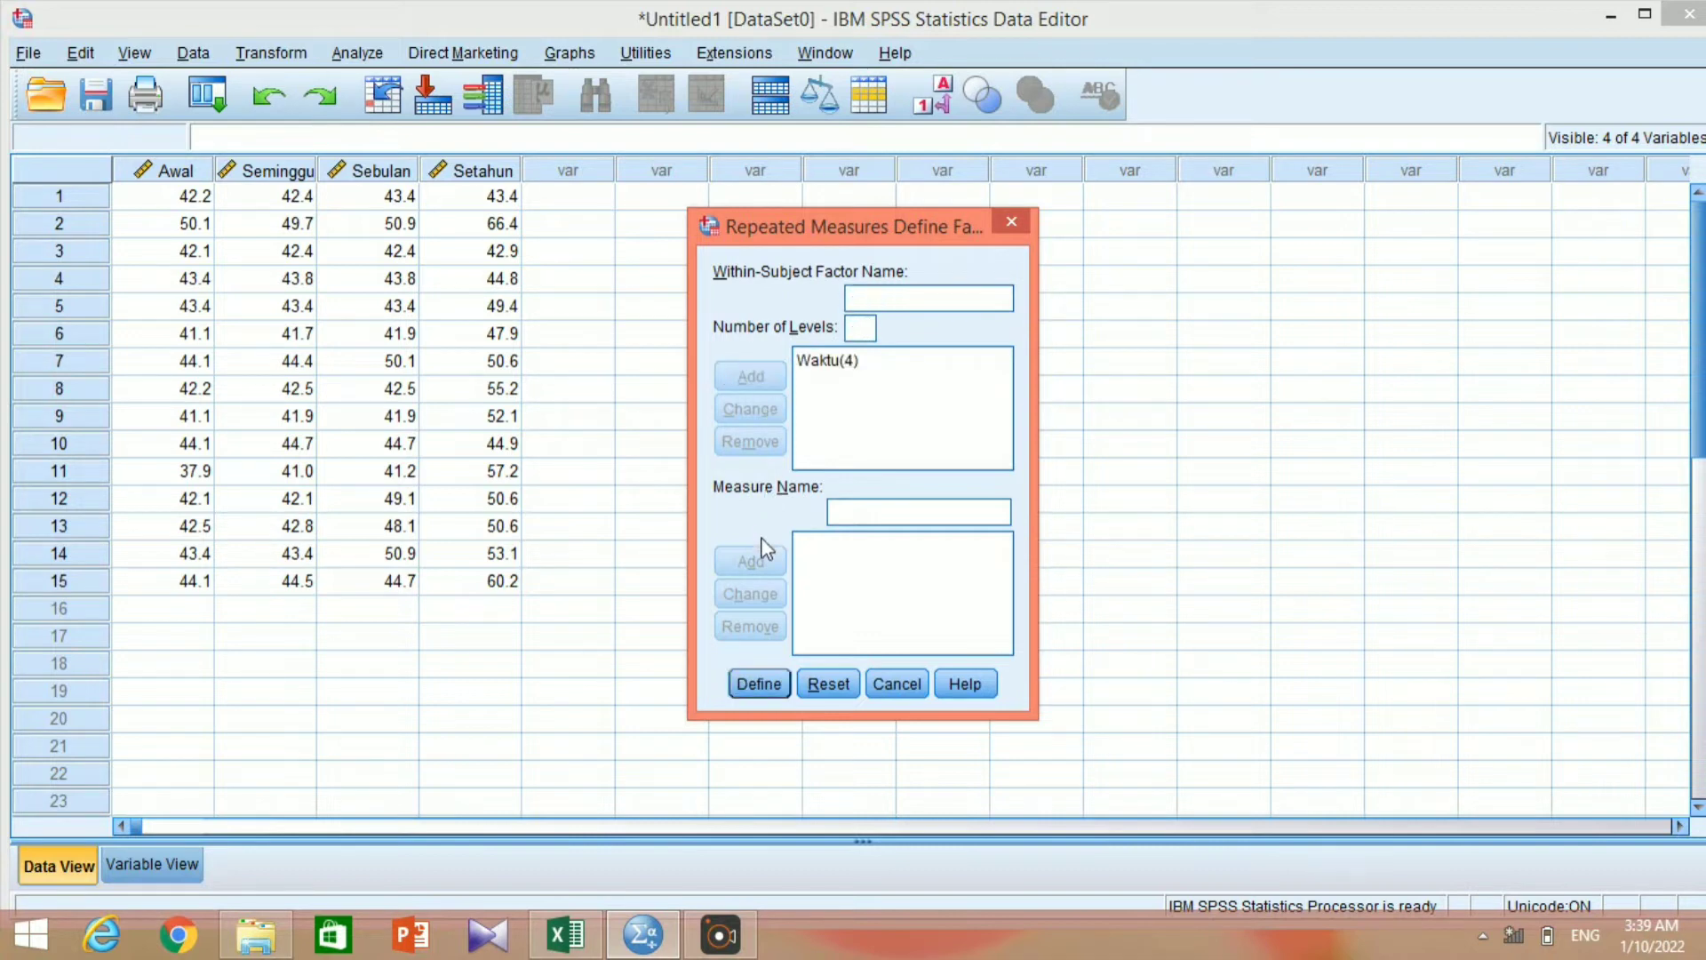
Define the Waktu factor by assigning Awal, Seminggu, Sebulan and Setahun as its within-subjects variables.
{"action": "left_click", "coordinate": [746, 685]}
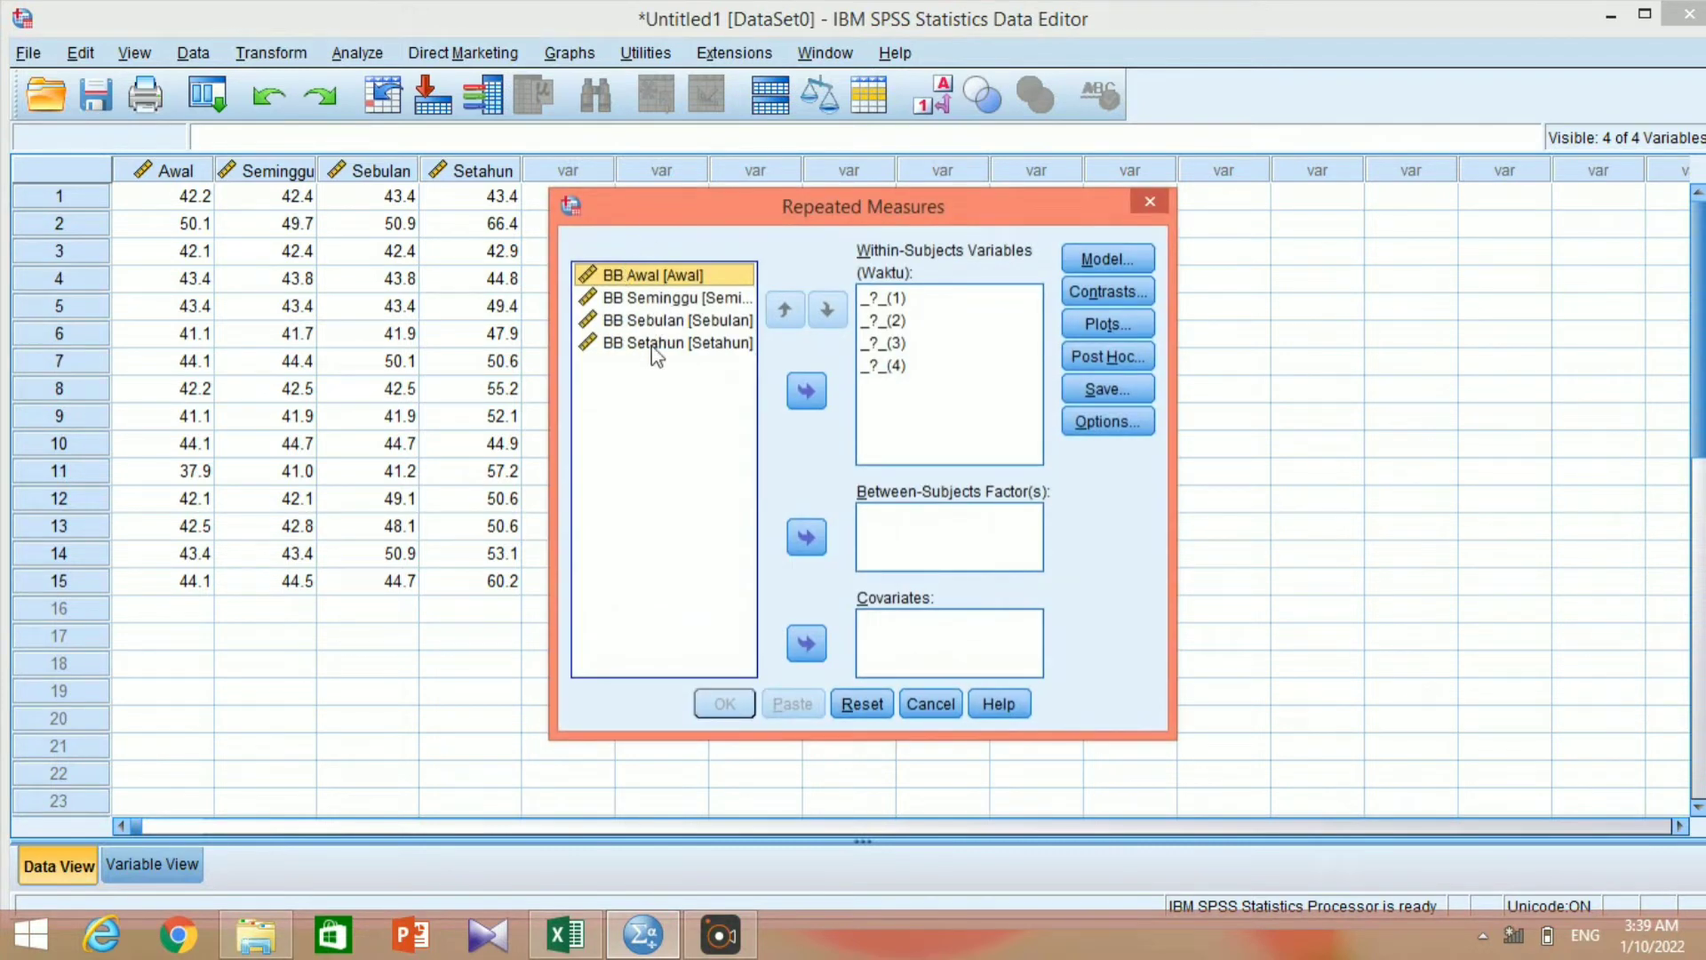
{"action": "key", "text": "ctrl+a"}
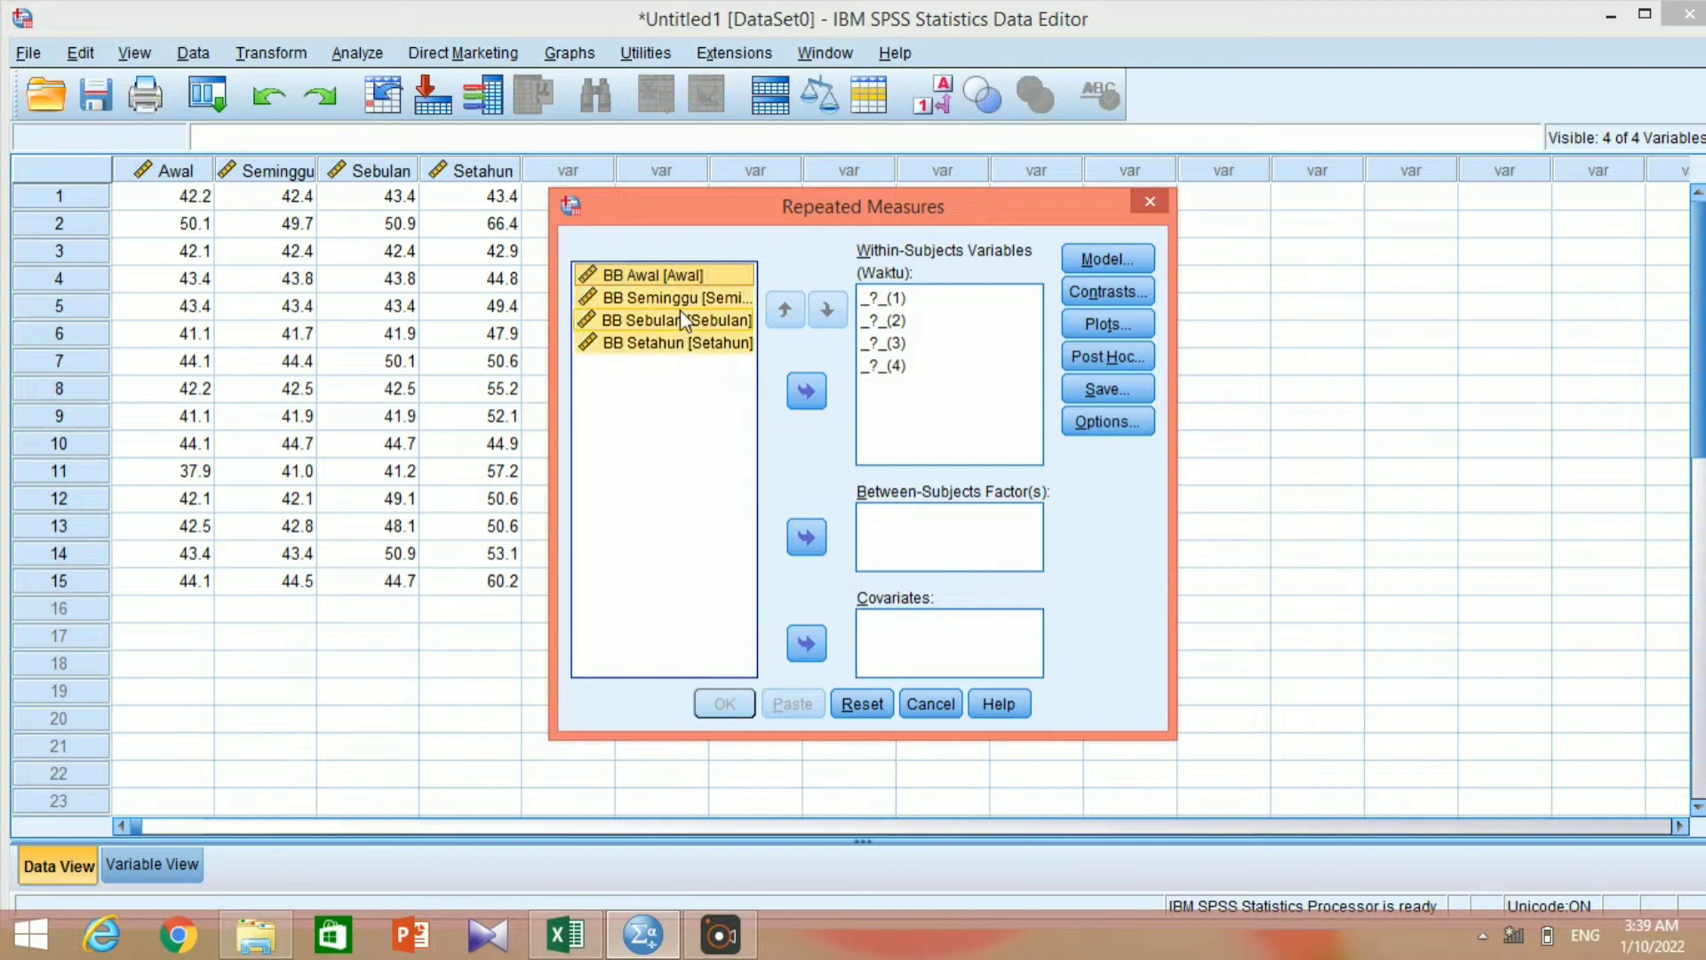
{"action": "left_click", "coordinate": [804, 392]}
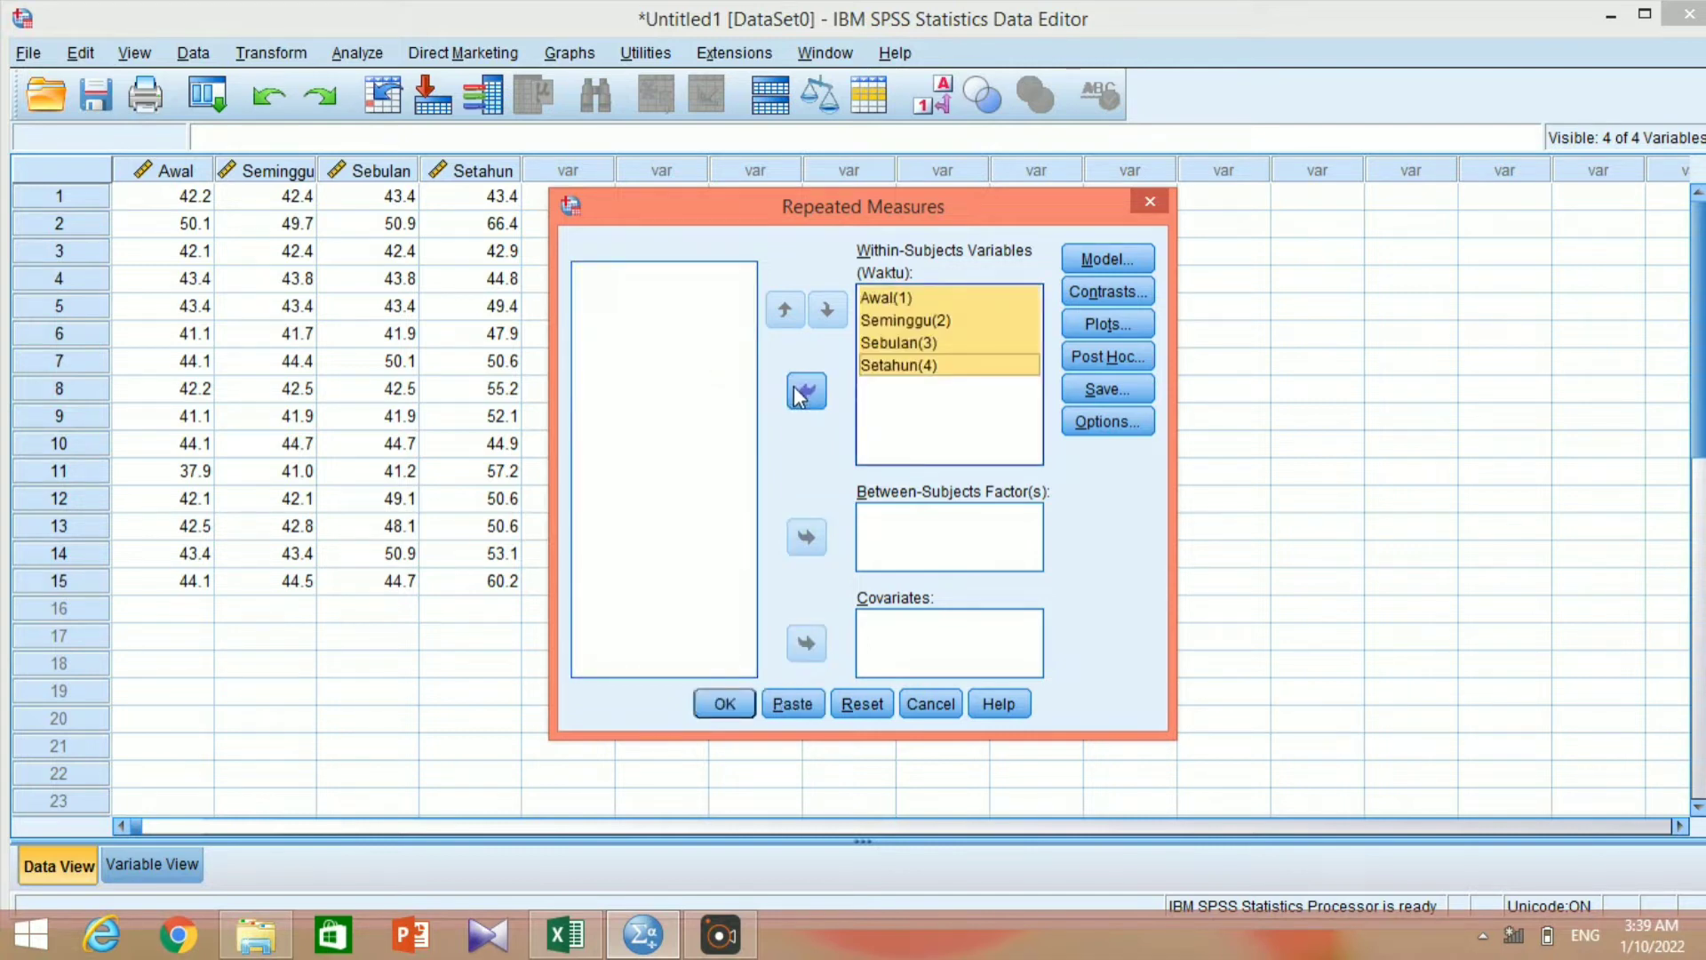
Set the repeated measures analysis to save standardized residuals and run it.
{"action": "left_click", "coordinate": [1083, 391]}
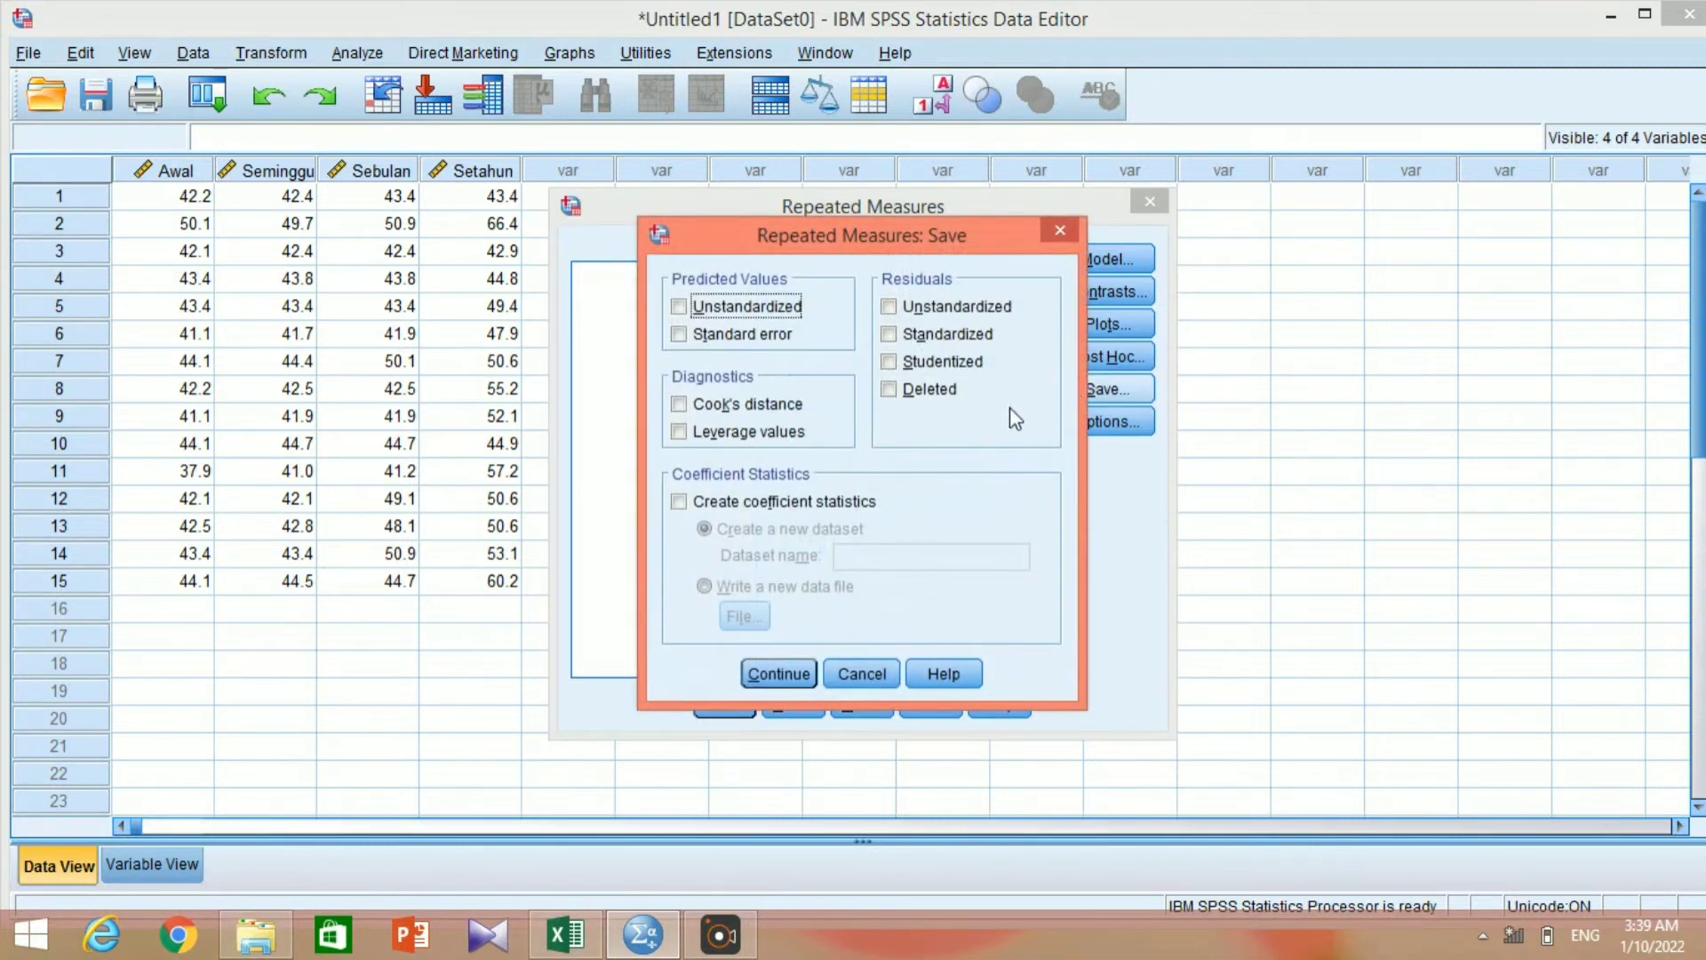
{"action": "left_click", "coordinate": [895, 338]}
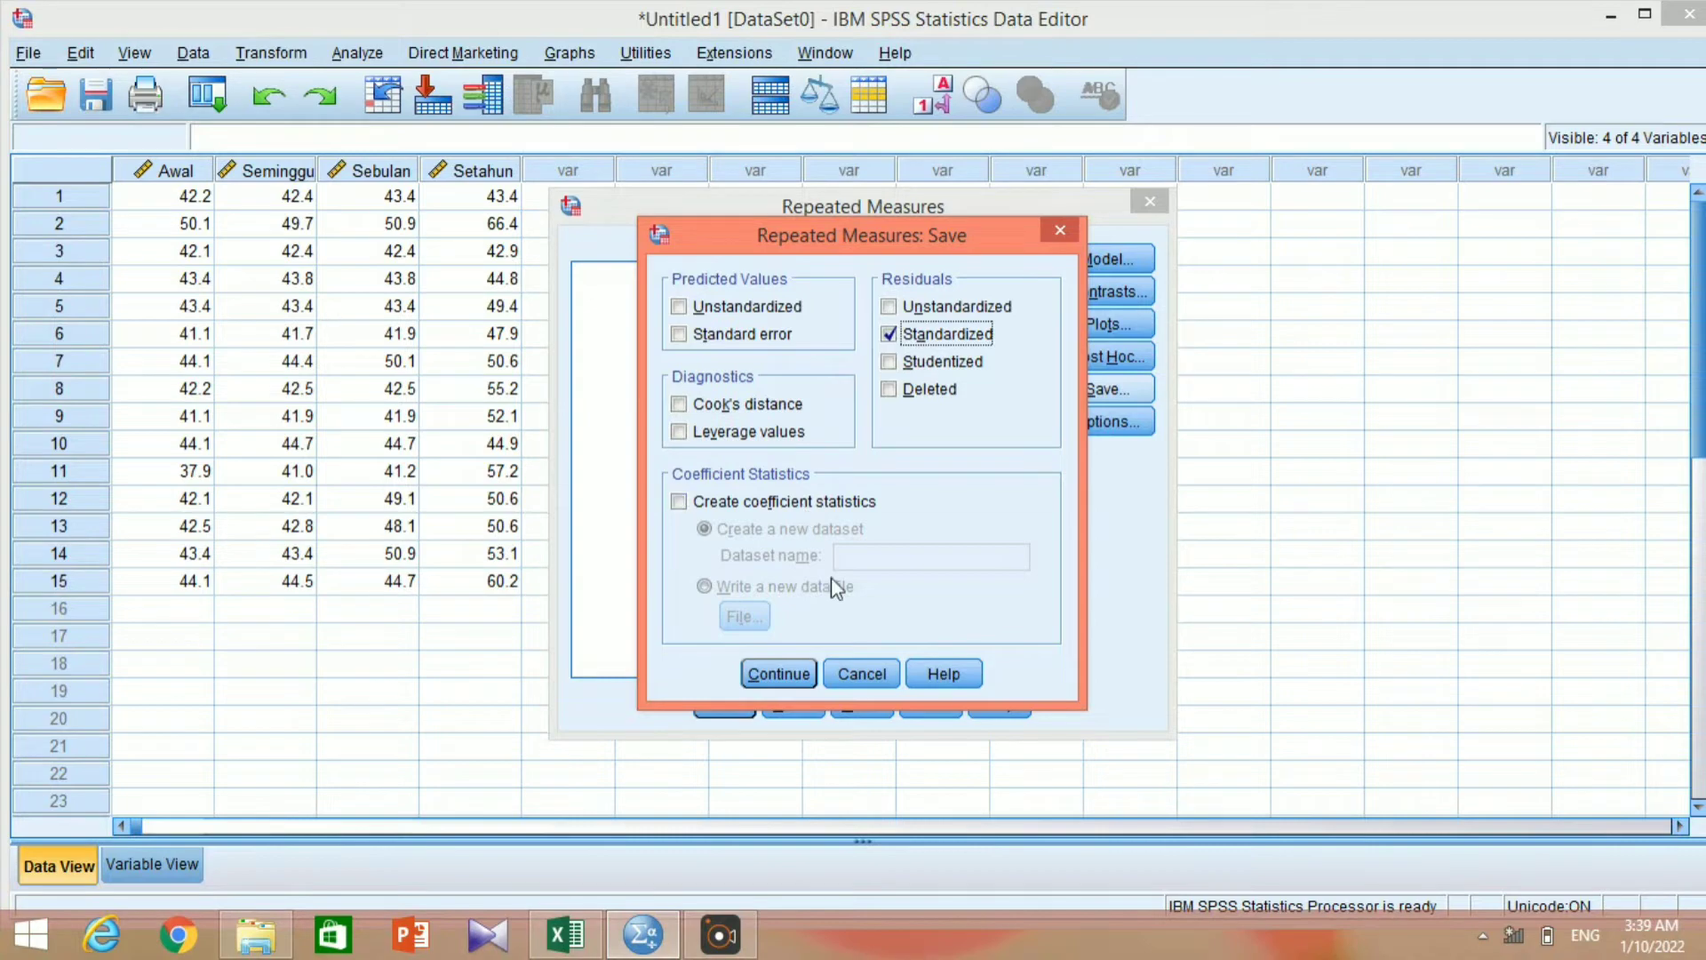
{"action": "left_click", "coordinate": [789, 677]}
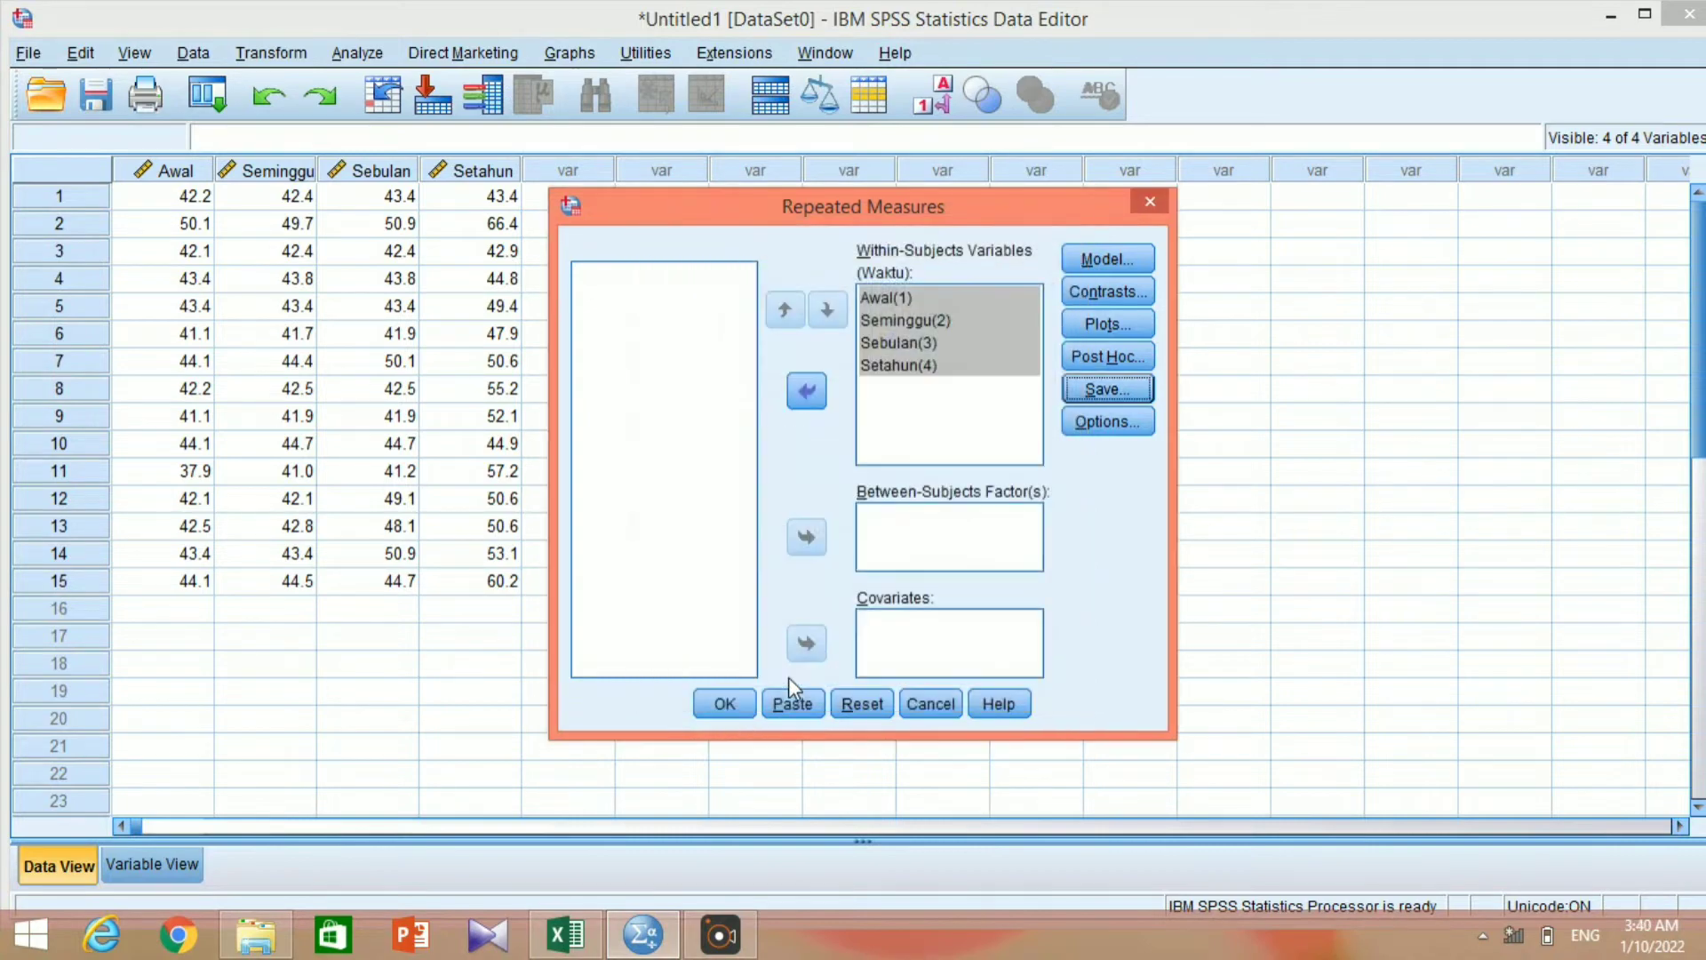
{"action": "left_click", "coordinate": [724, 704]}
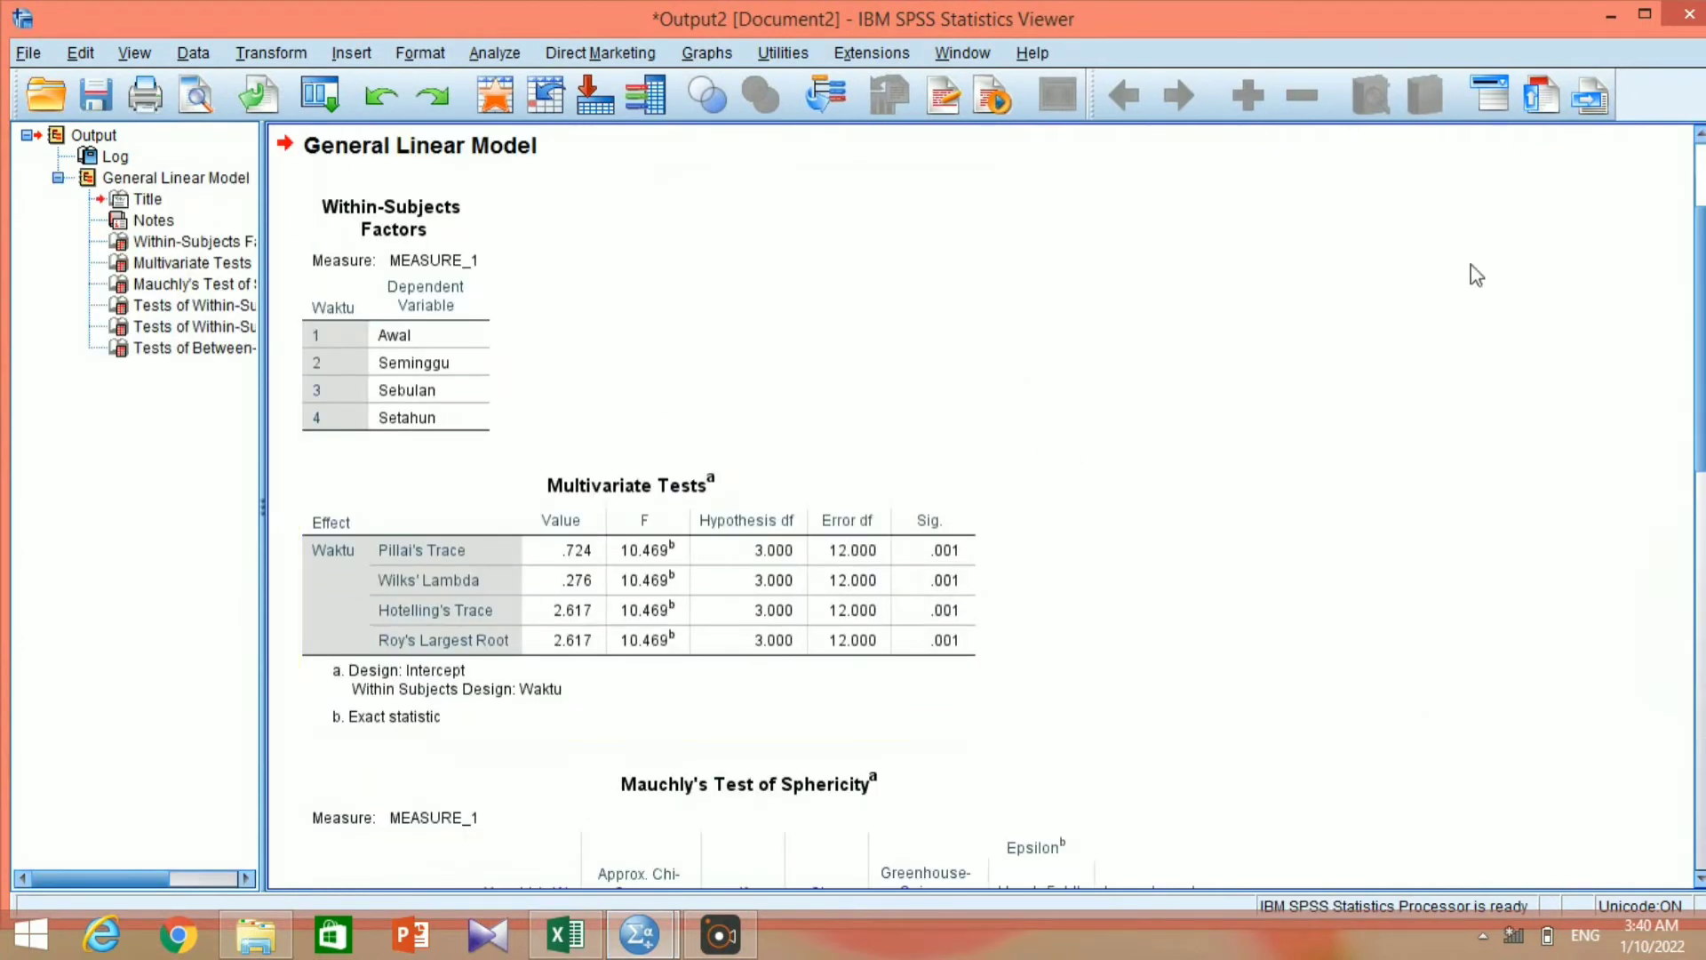
Close the repeated measures output without saving it and start an Explore analysis on the dataset.
{"action": "left_click", "coordinate": [1689, 15]}
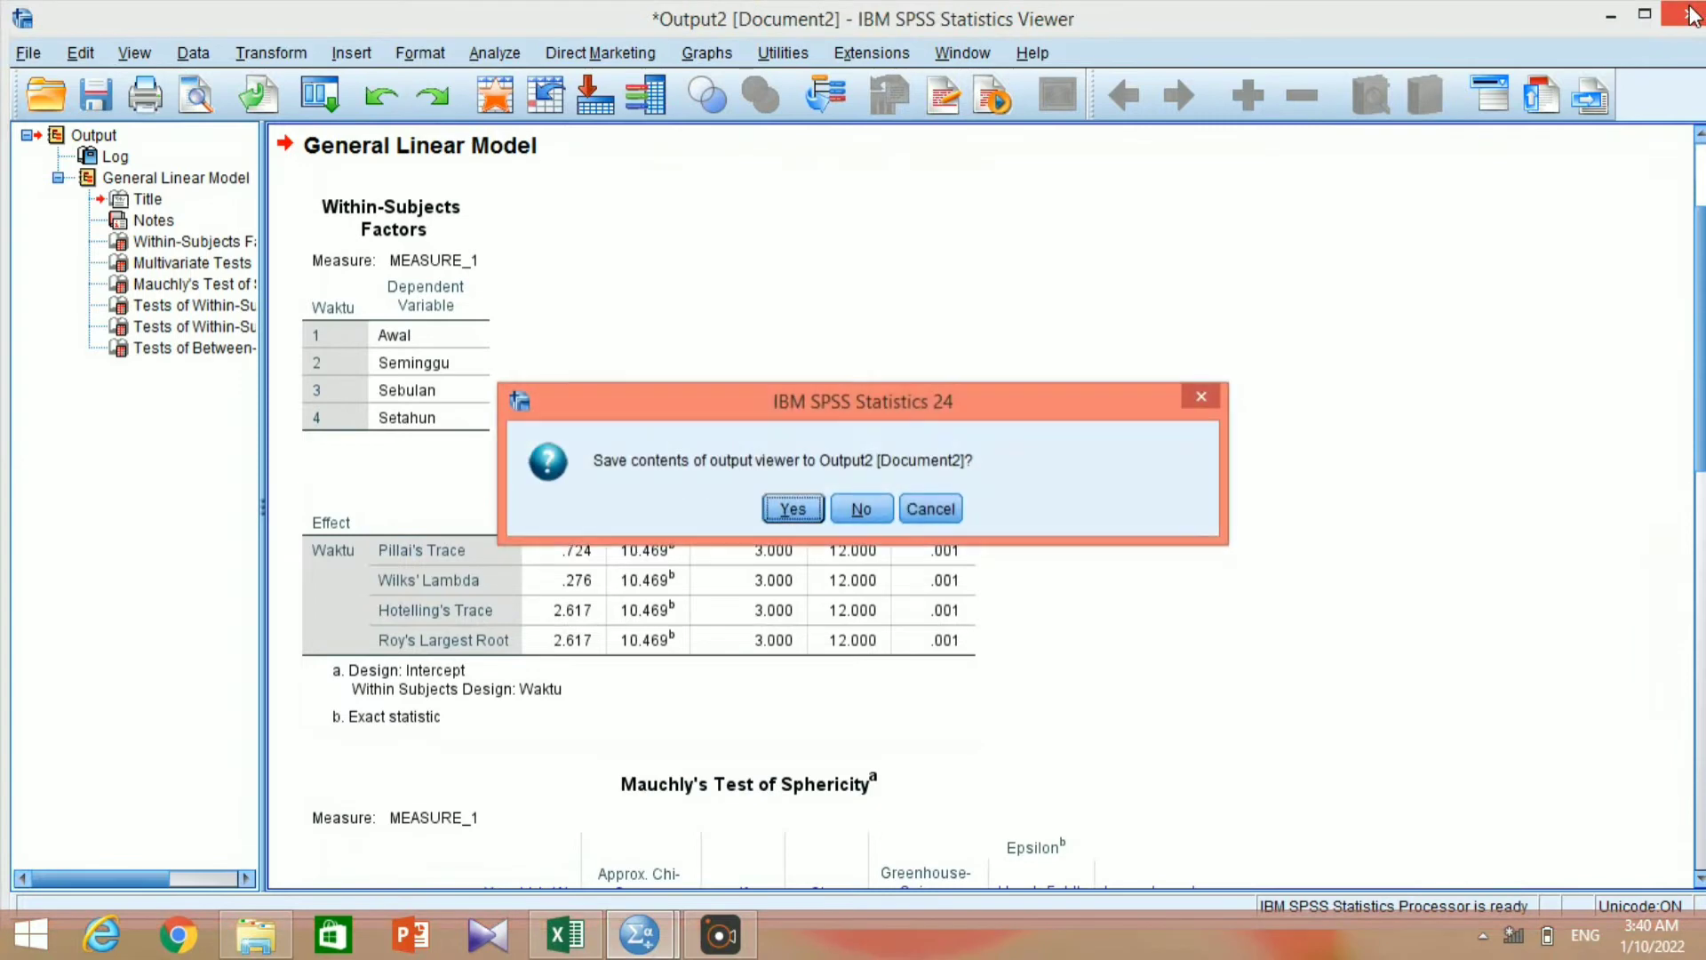
{"action": "left_click", "coordinate": [883, 512]}
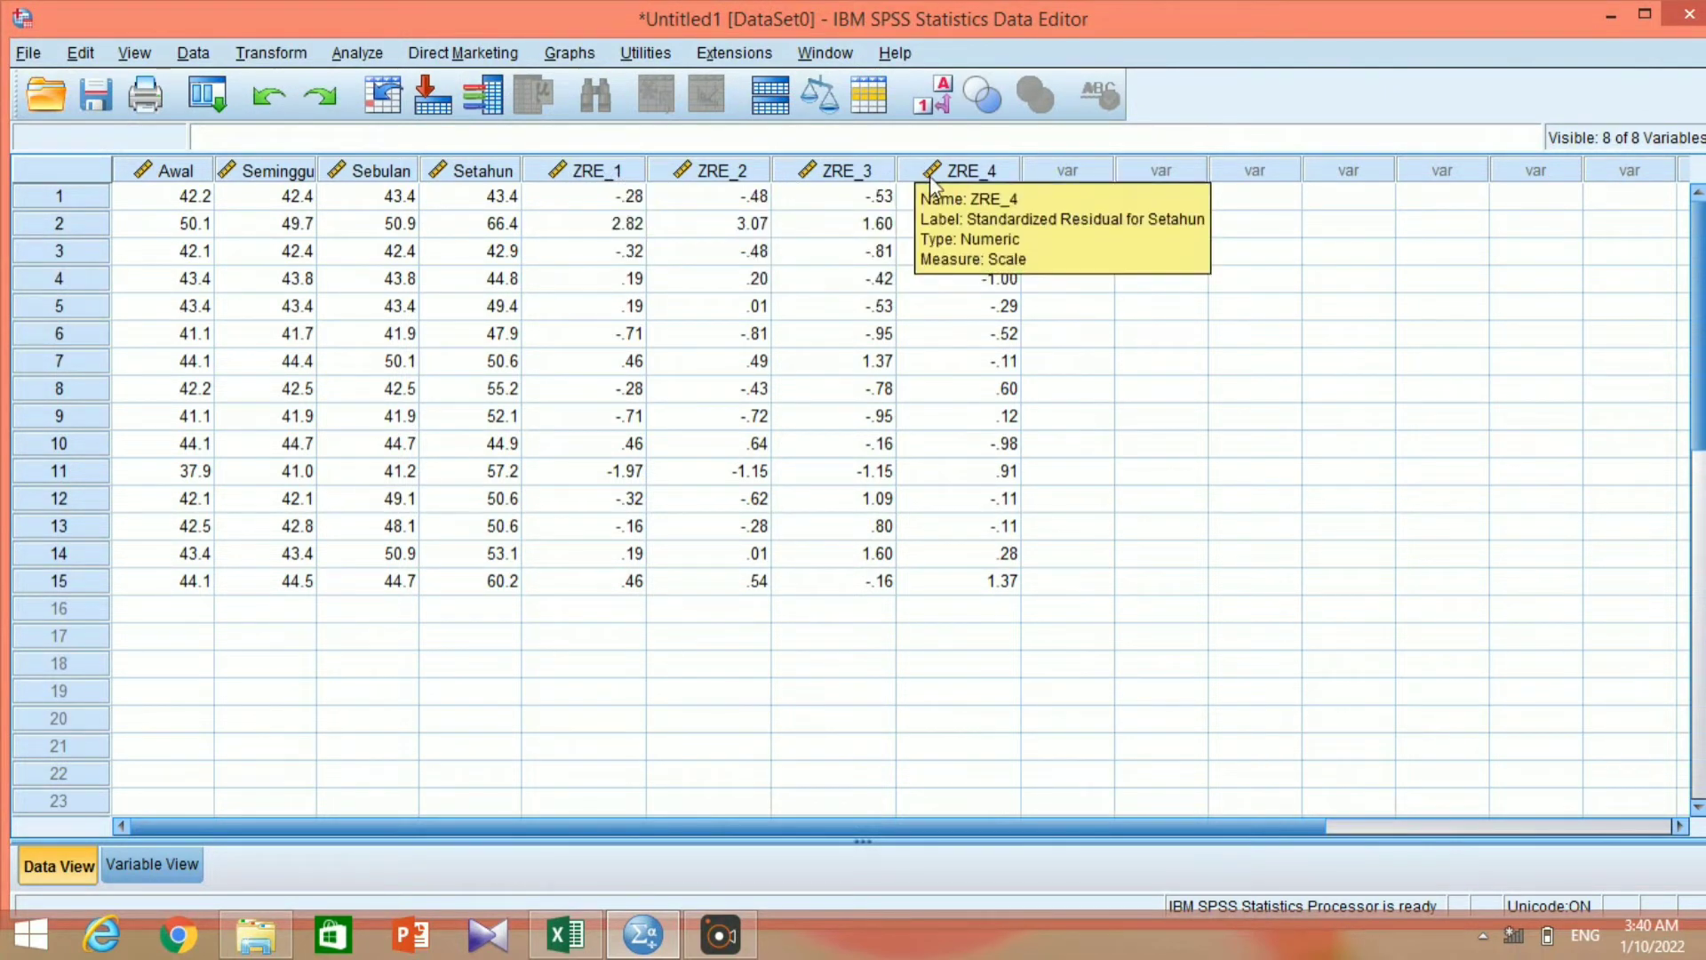
{"action": "left_click", "coordinate": [369, 53]}
{"action": "mouse_move", "coordinate": [409, 89]}
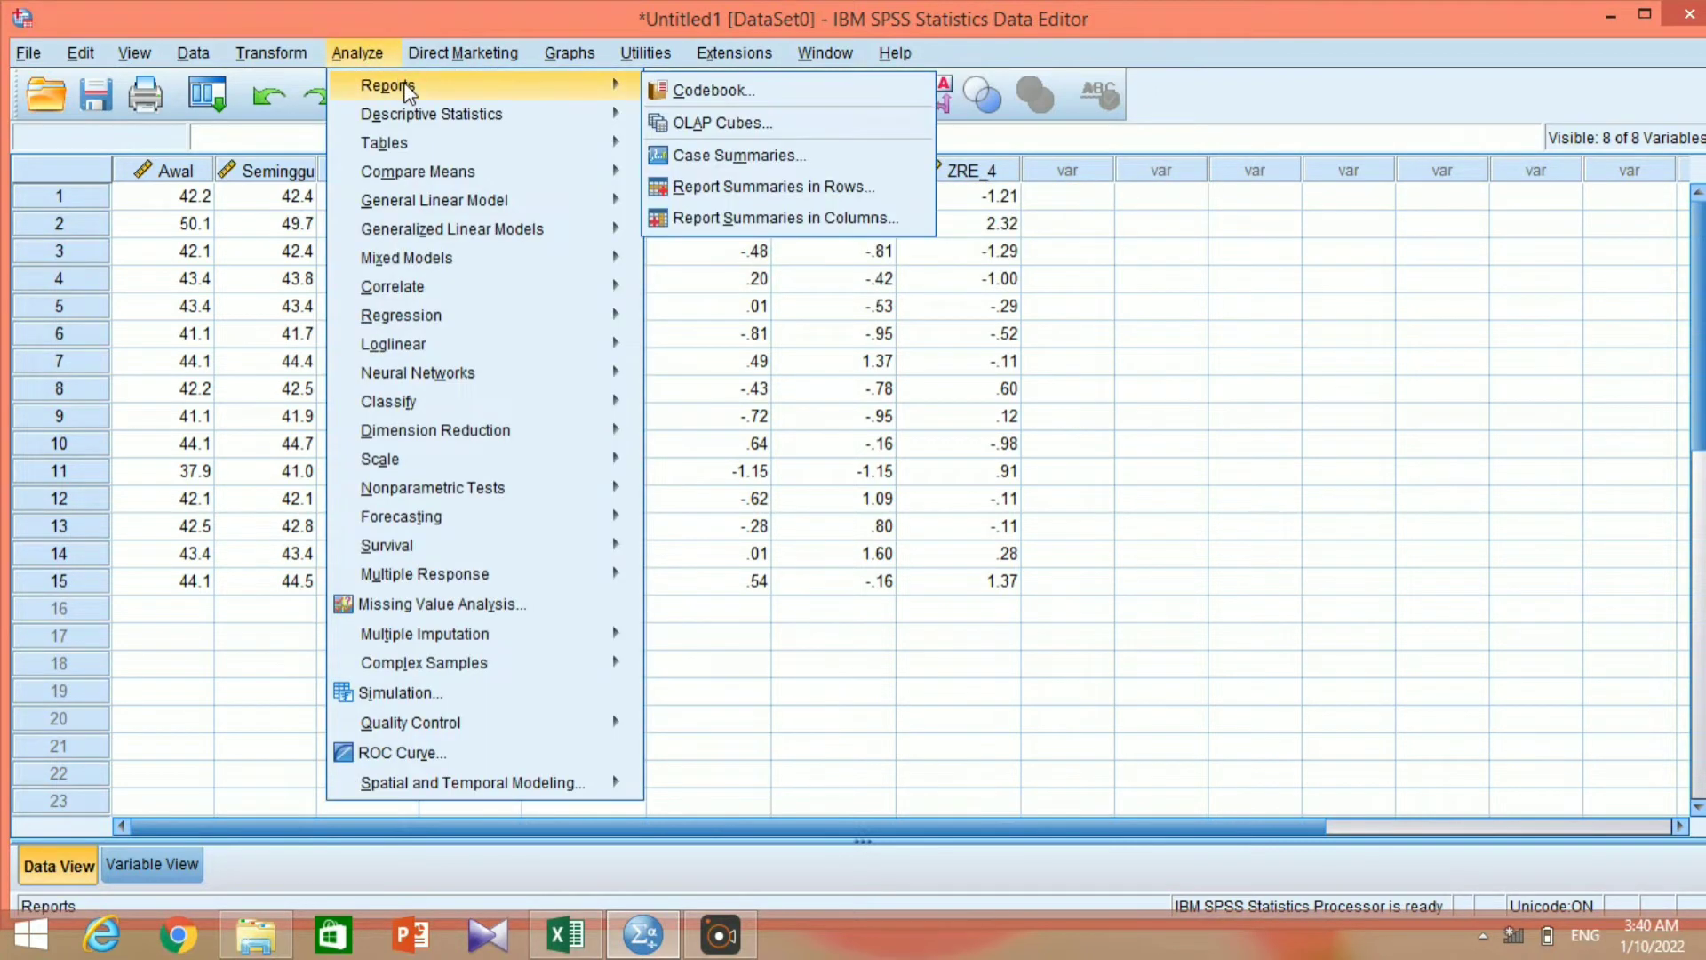
{"action": "mouse_move", "coordinate": [430, 127]}
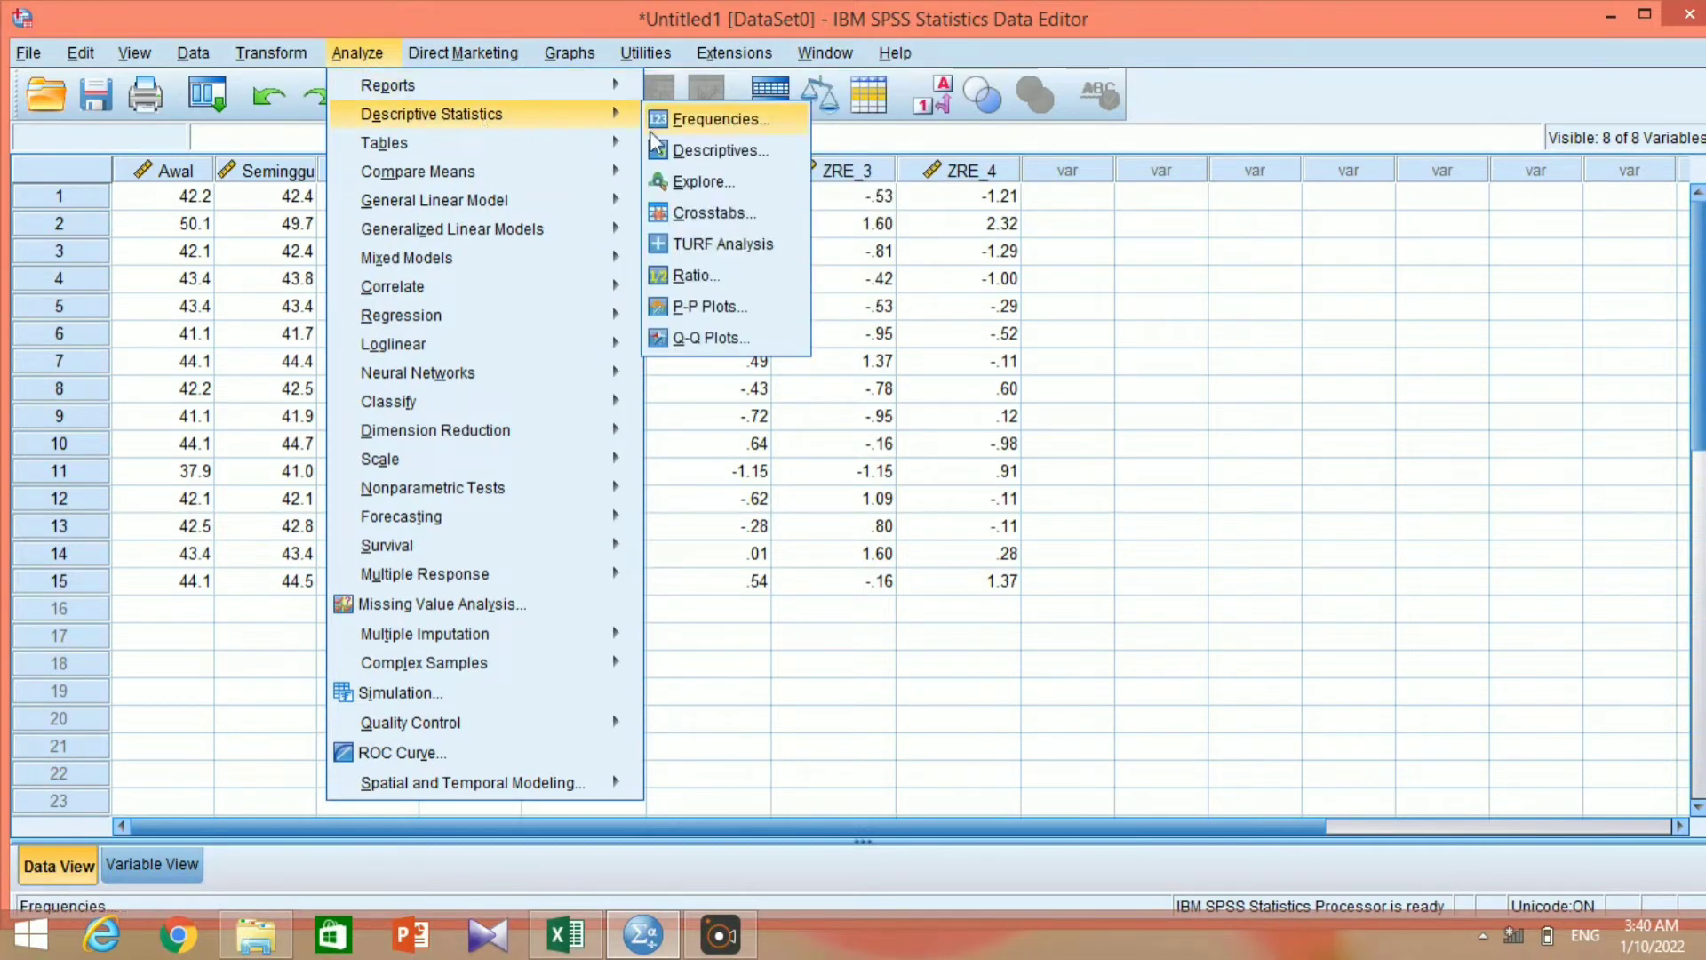
{"action": "left_click", "coordinate": [661, 181]}
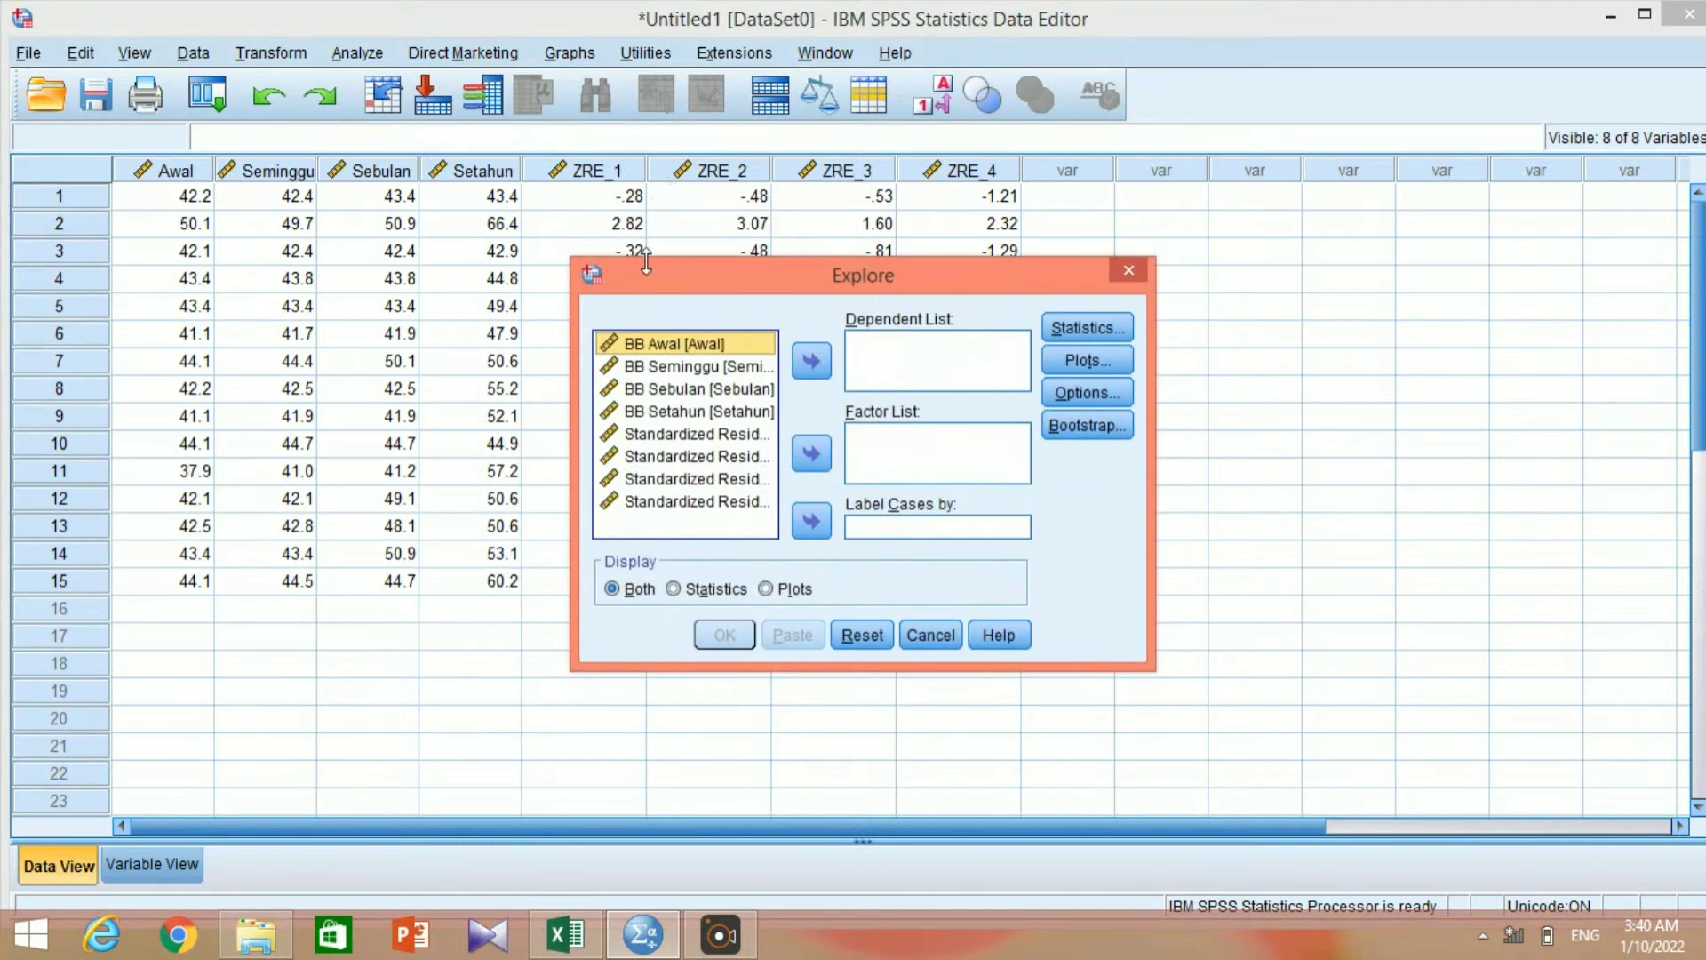
Assign all four standardized residual variables as dependents of the Explore analysis.
{"action": "left_click", "coordinate": [699, 434]}
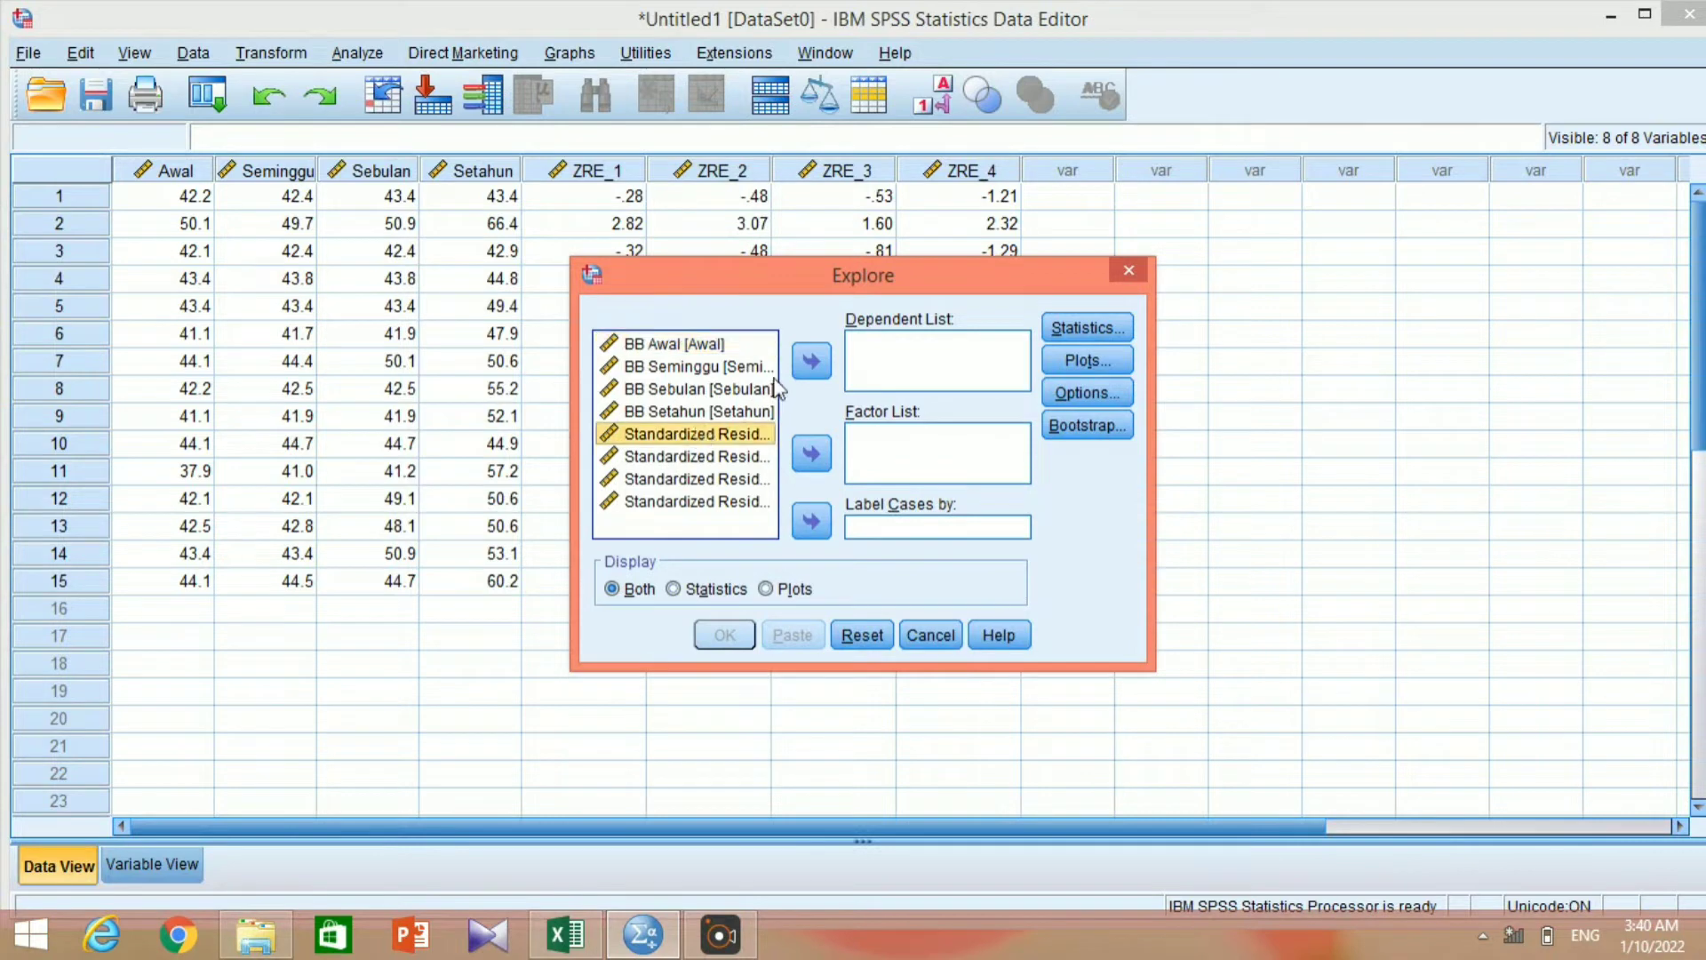
{"action": "left_click", "coordinate": [807, 364]}
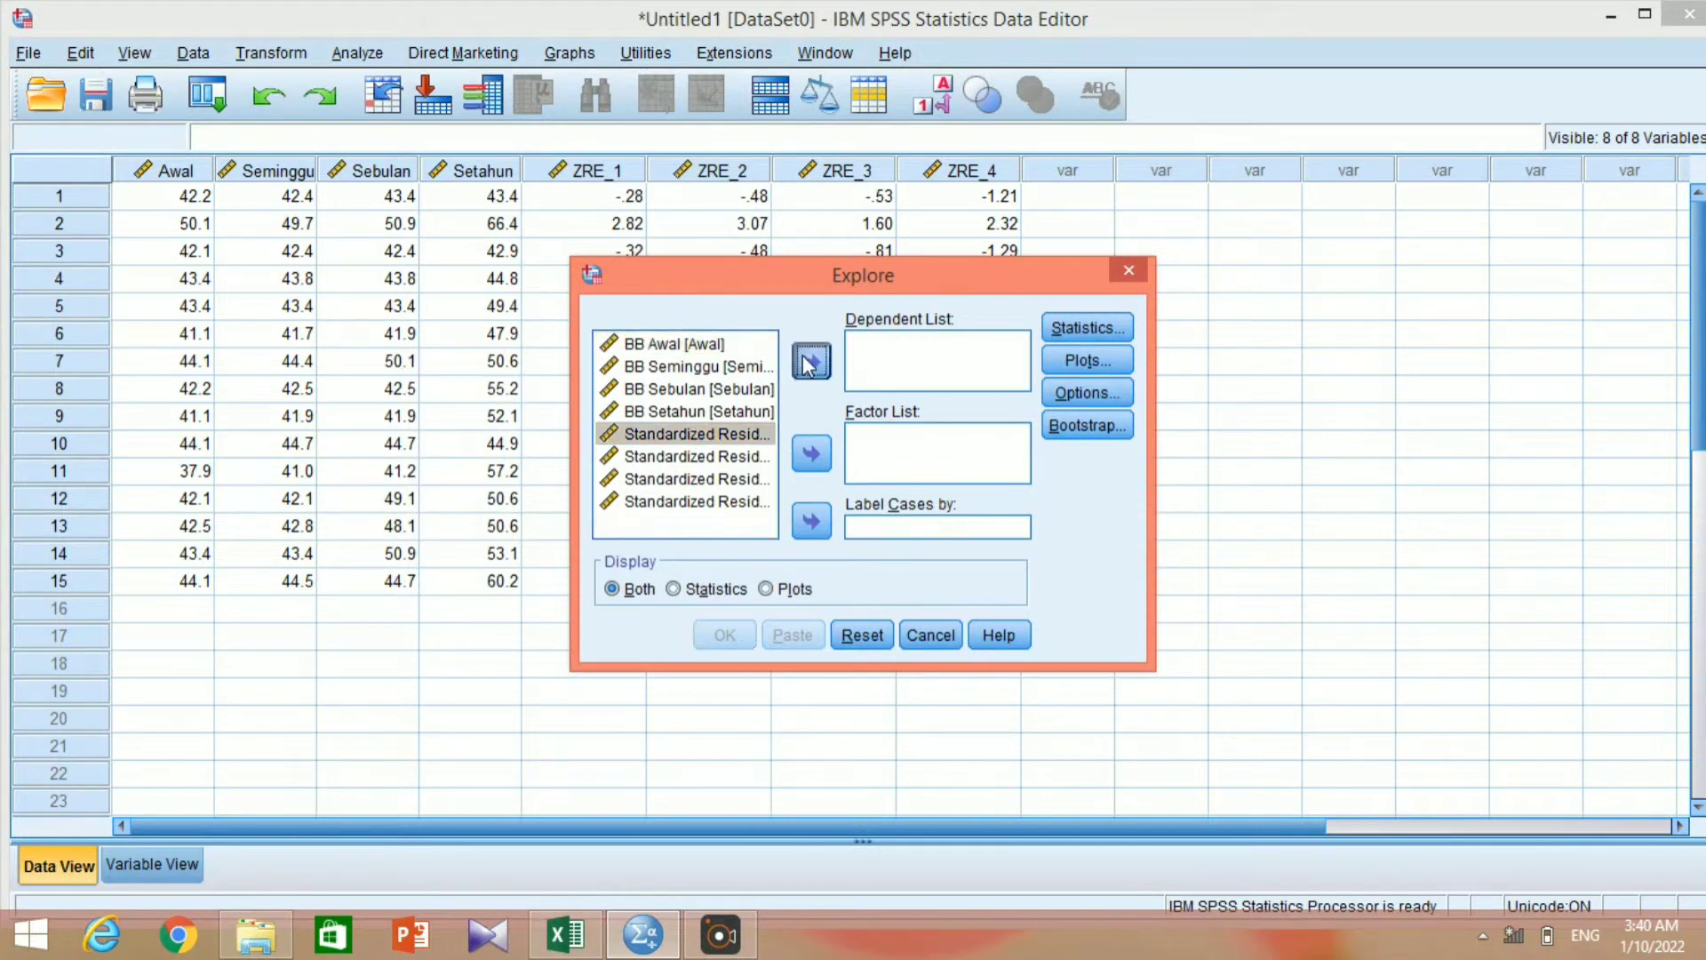
{"action": "left_click", "coordinate": [743, 435]}
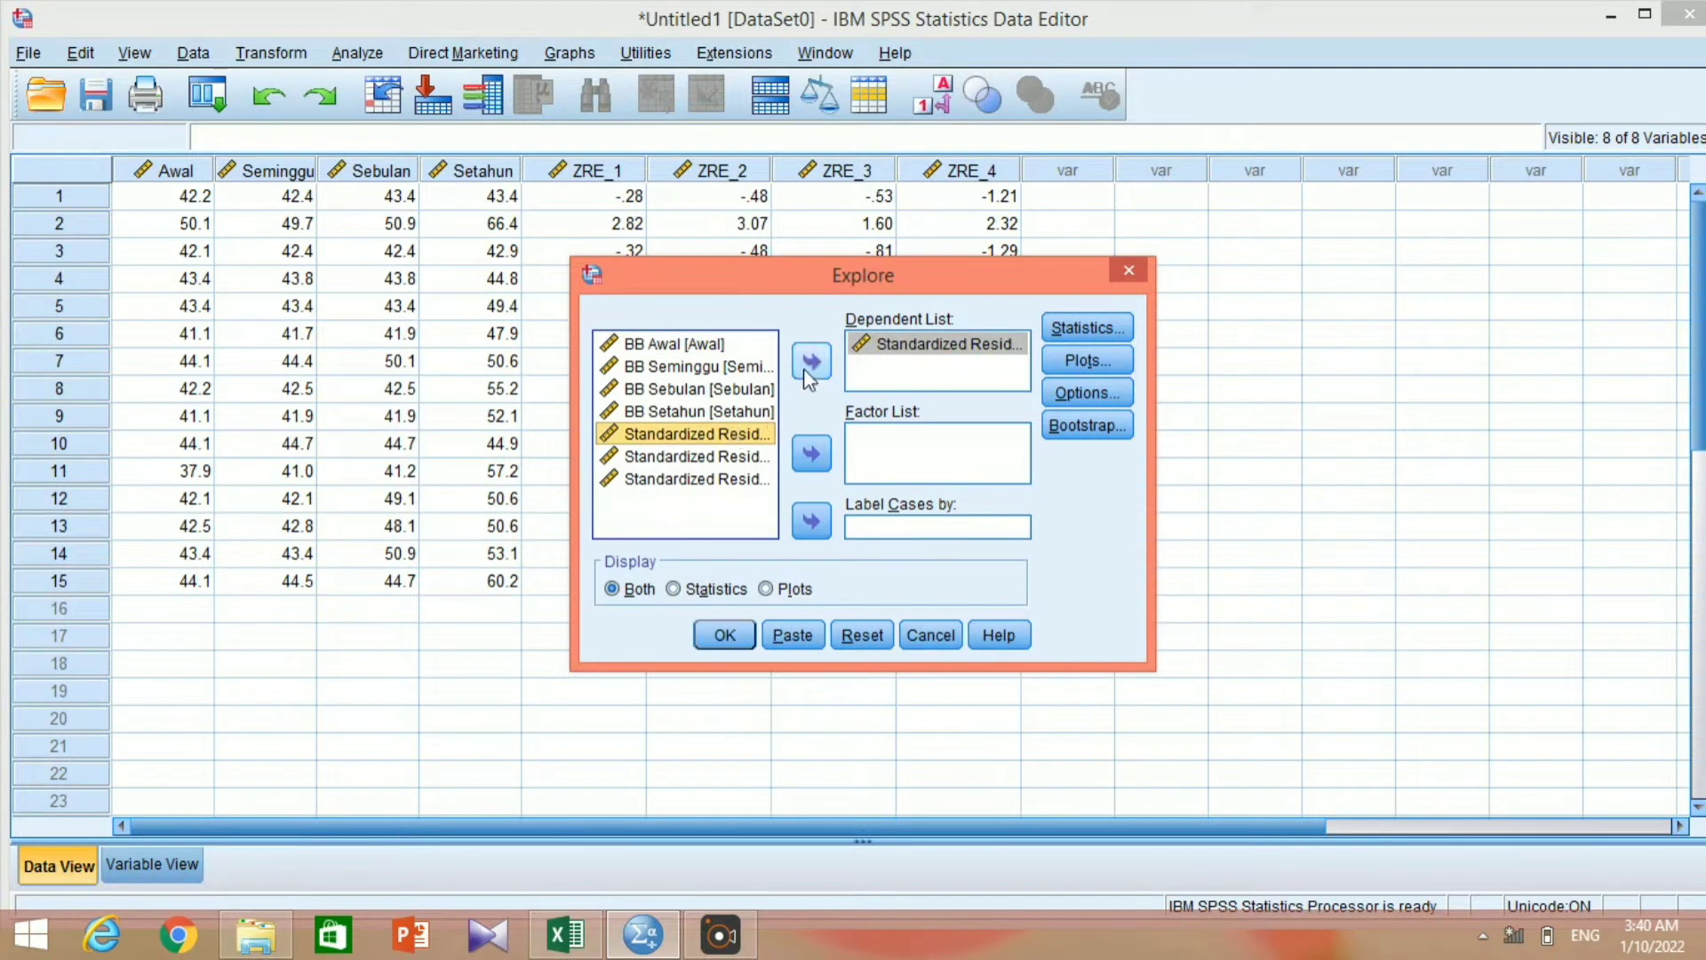
{"action": "left_click", "coordinate": [806, 366]}
{"action": "left_click", "coordinate": [752, 436]}
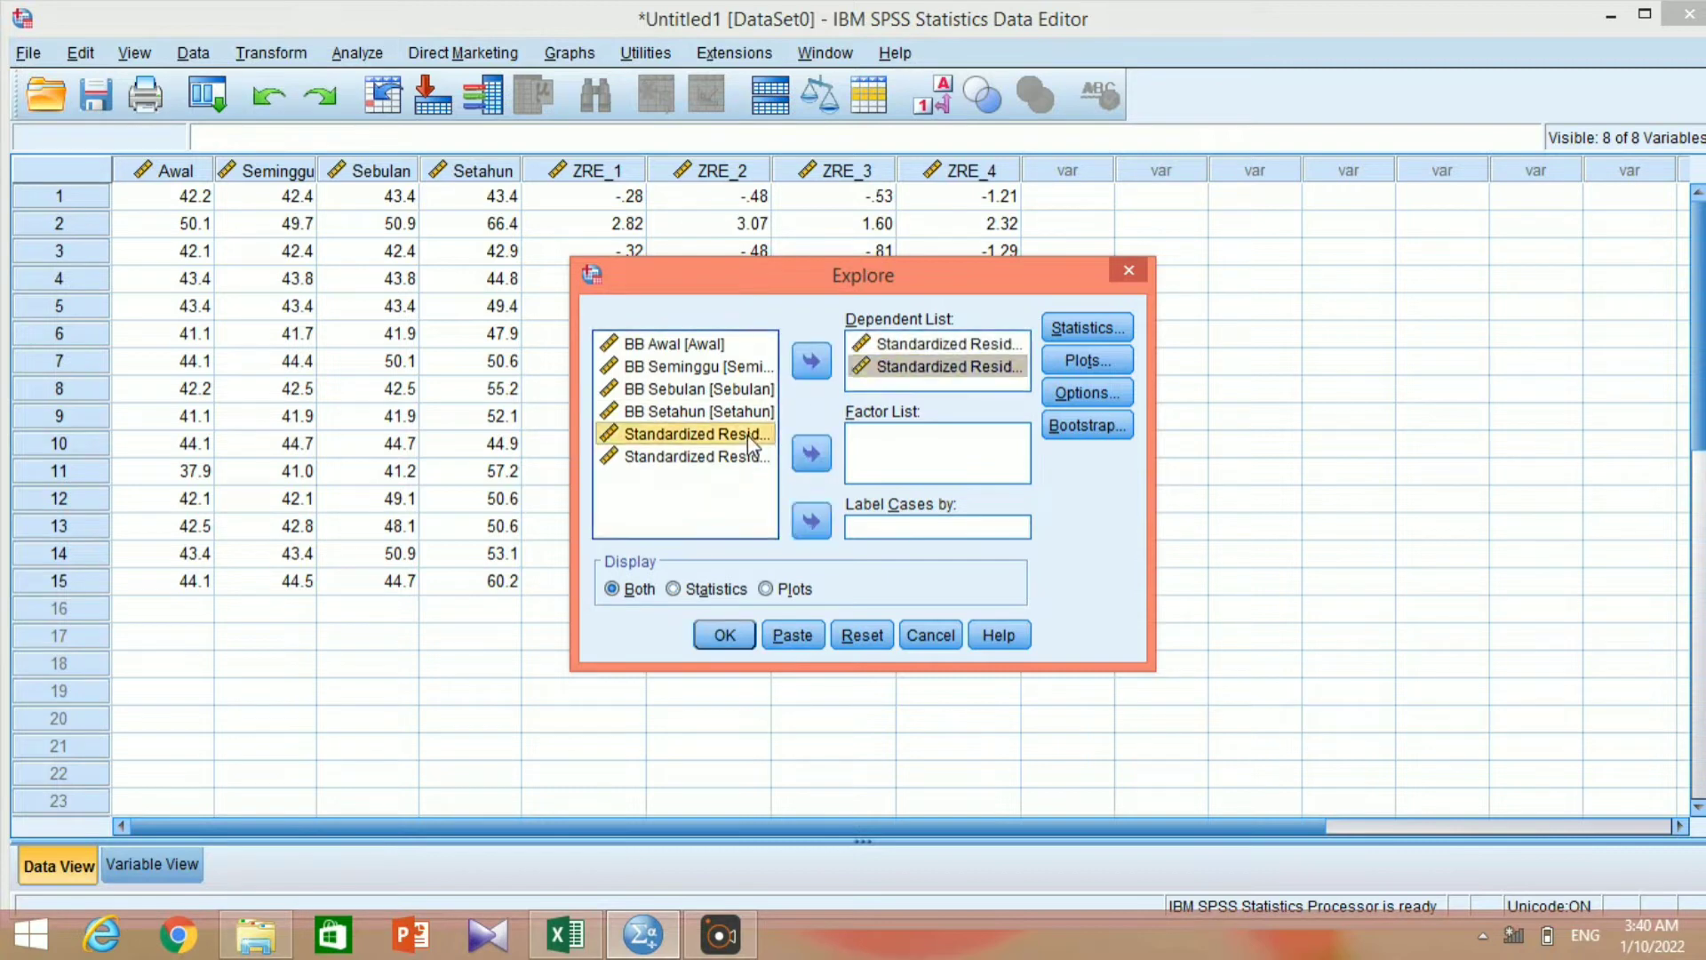
{"action": "left_click", "coordinate": [812, 364]}
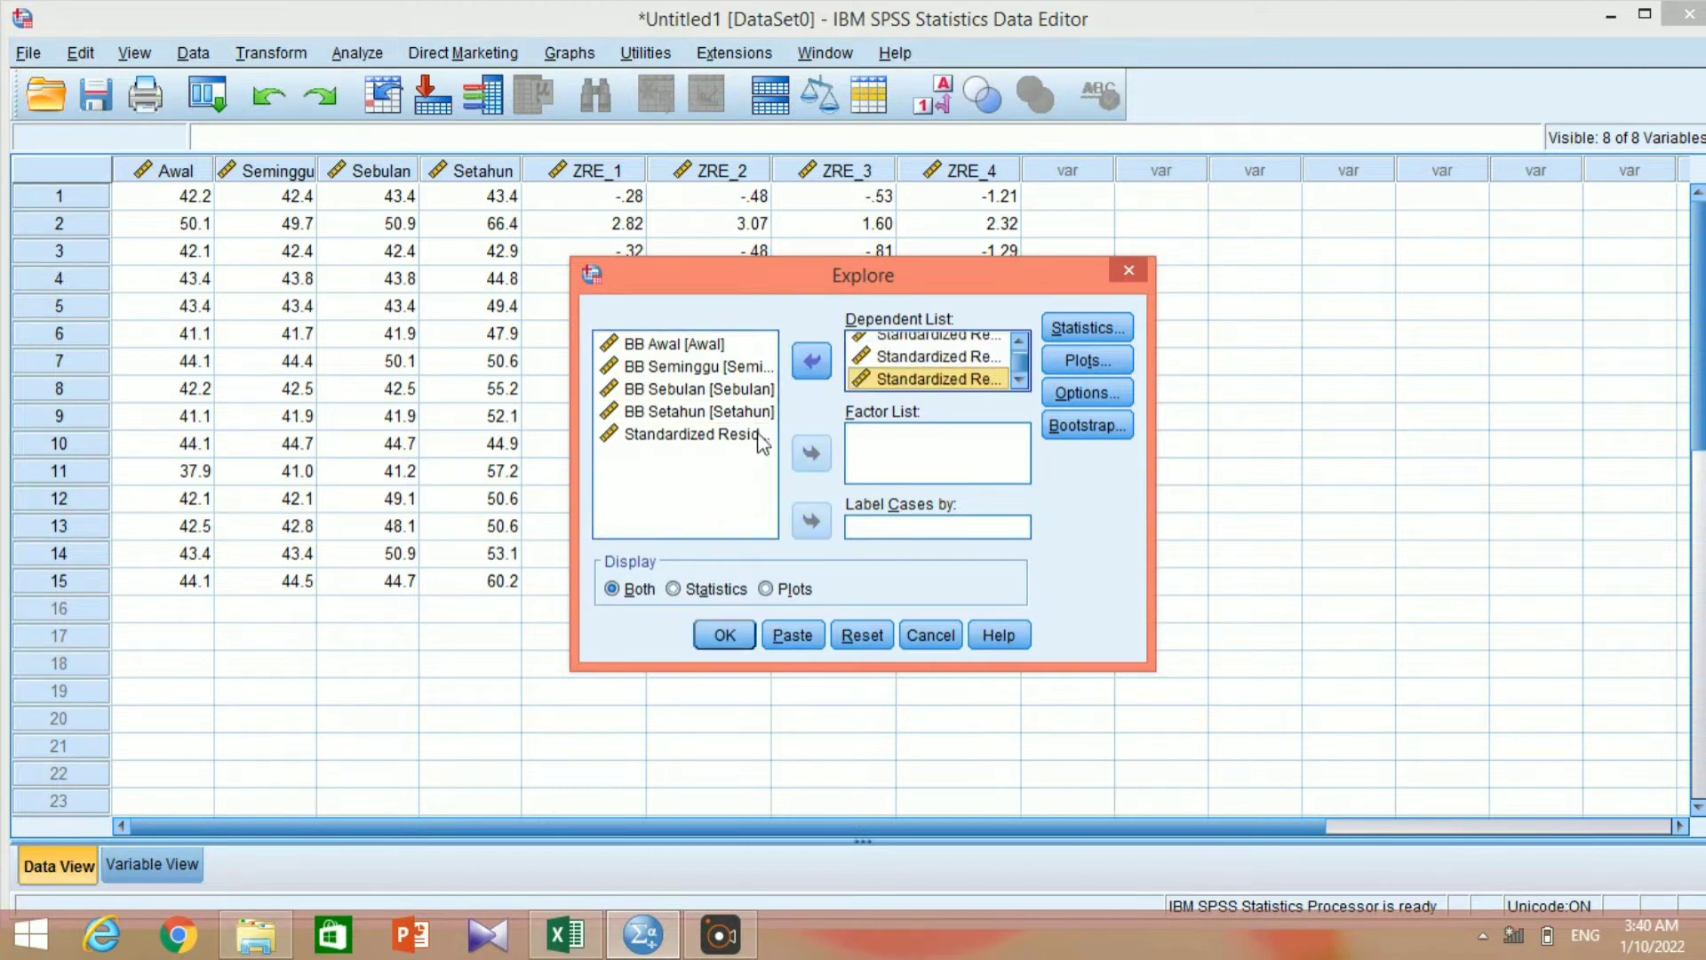
{"action": "left_click", "coordinate": [765, 435]}
{"action": "left_click", "coordinate": [812, 363]}
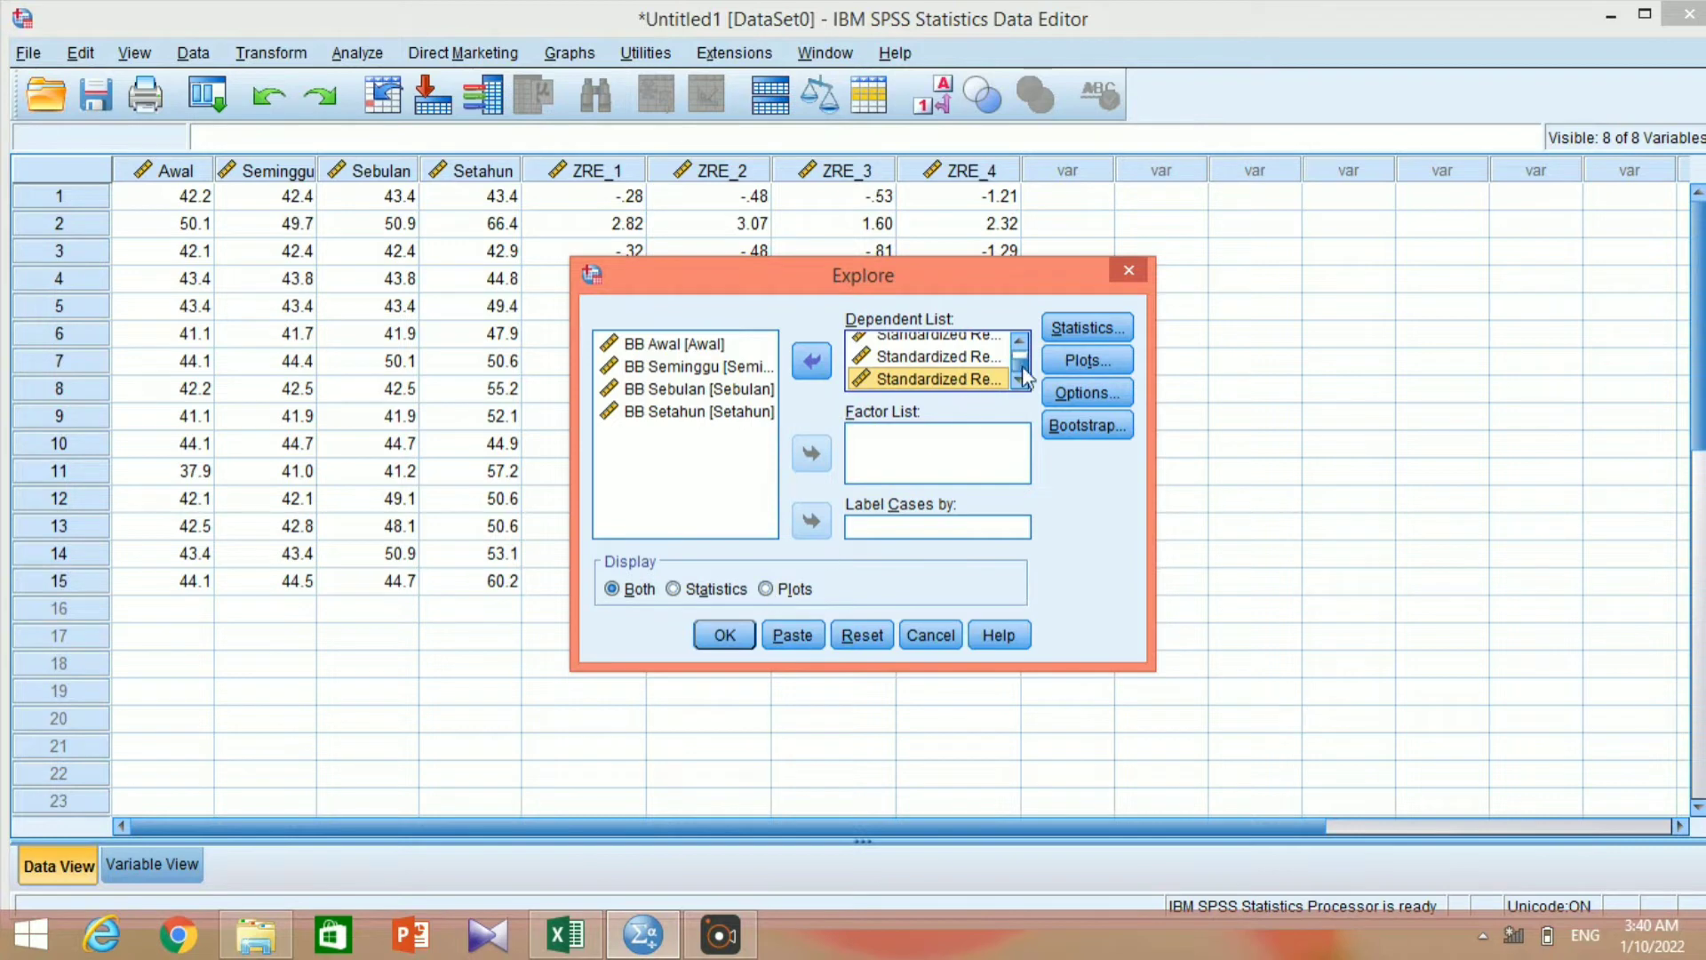
Enable normality plots with tests for the Explore analysis and run it.
{"action": "left_click", "coordinate": [1066, 363]}
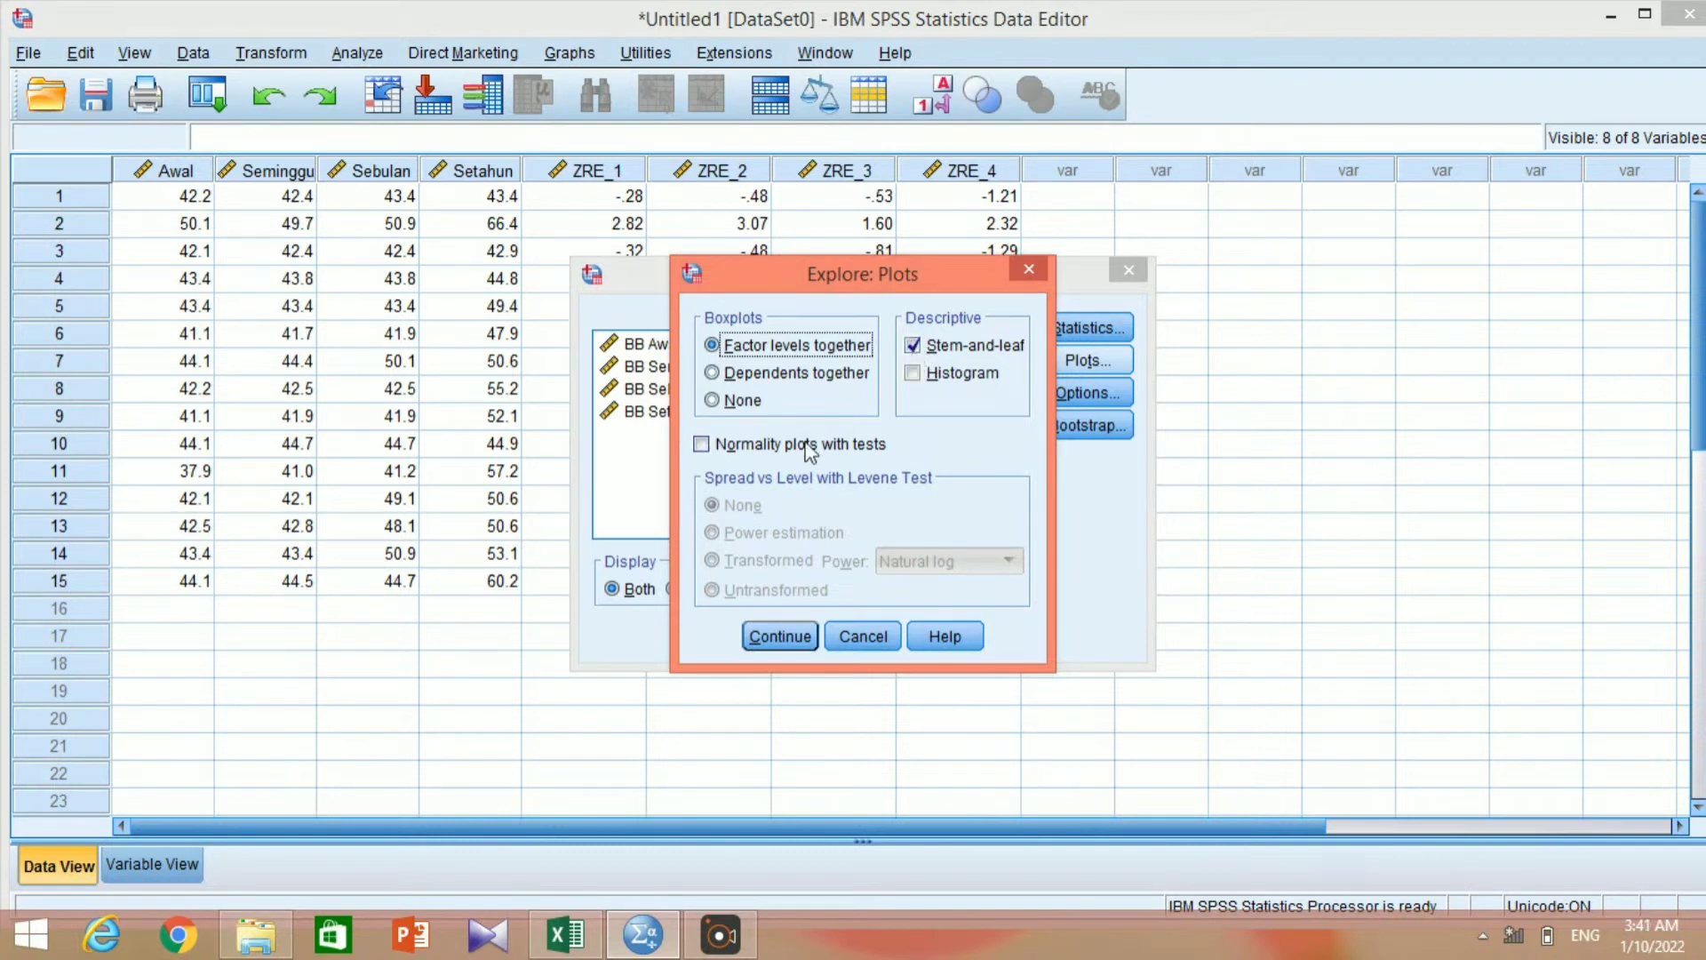
{"action": "left_click", "coordinate": [702, 444]}
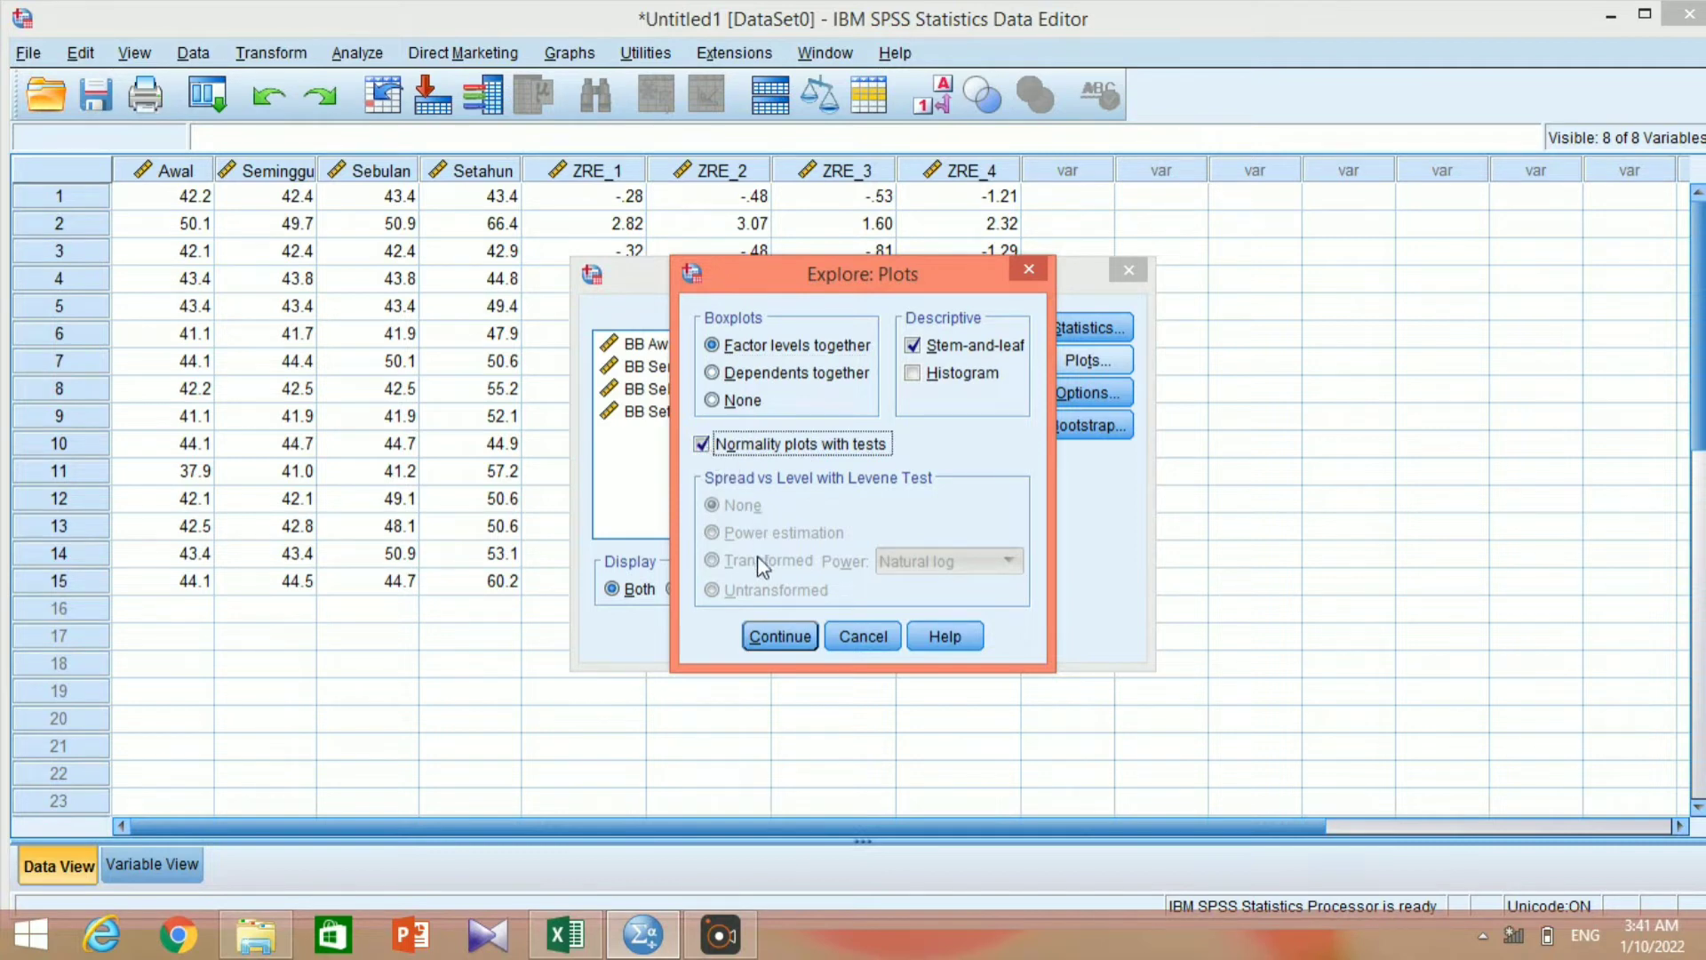
{"action": "left_click", "coordinate": [782, 636]}
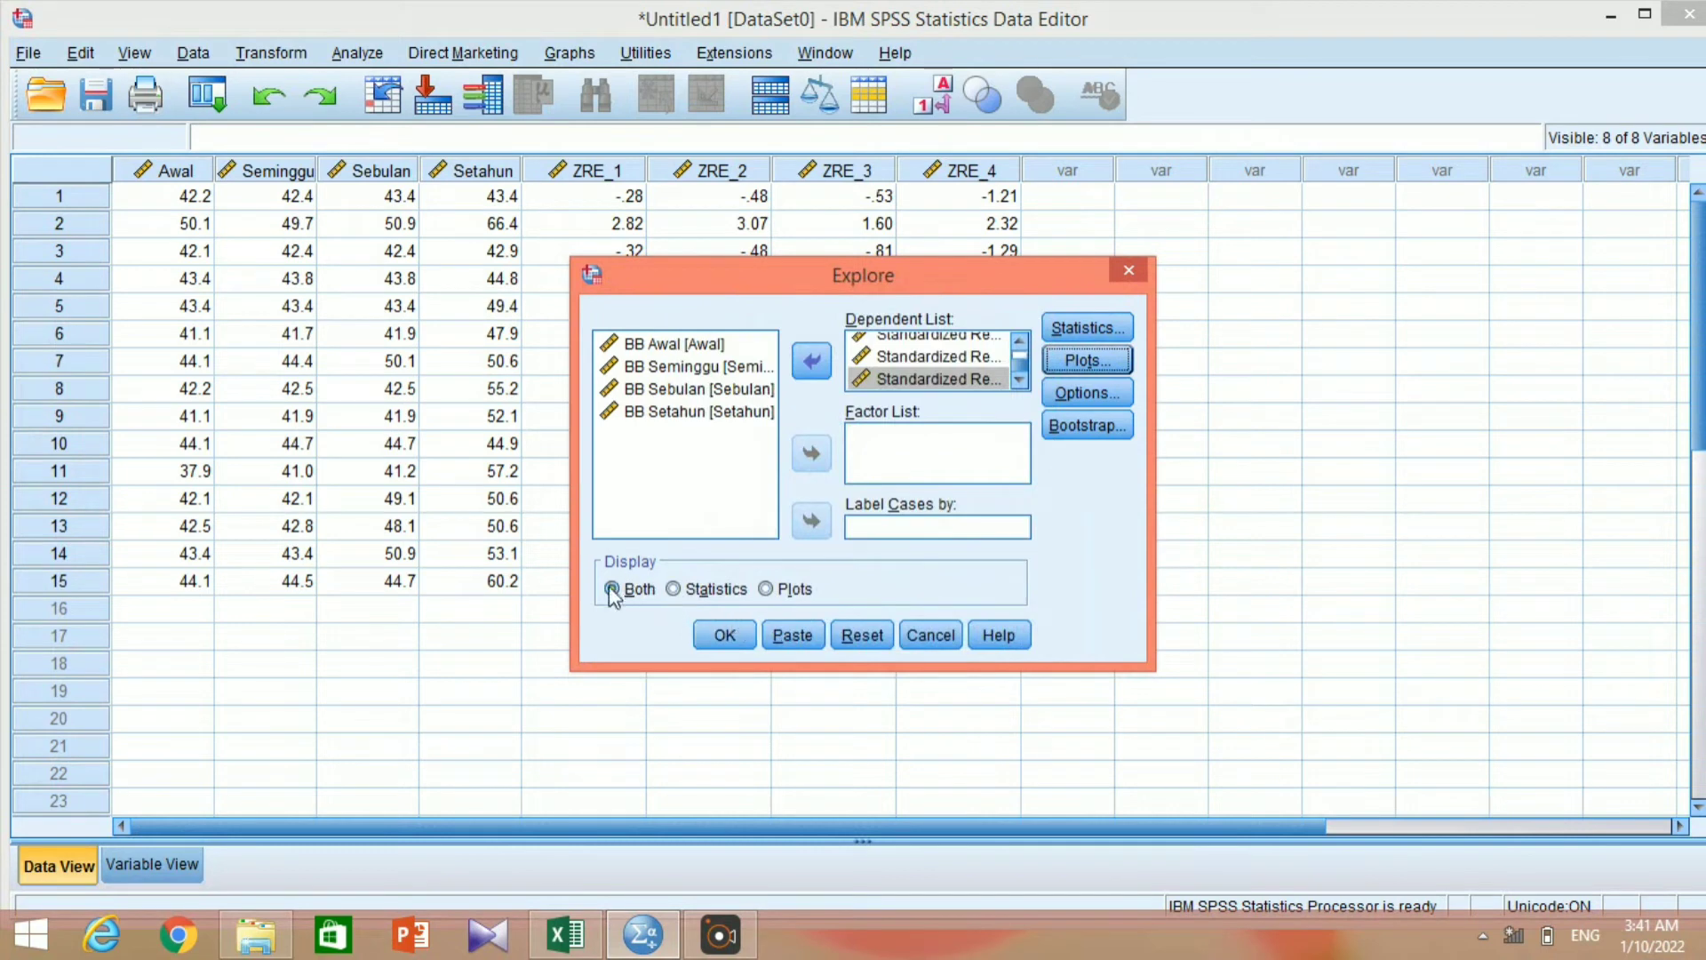
{"action": "left_click", "coordinate": [723, 638]}
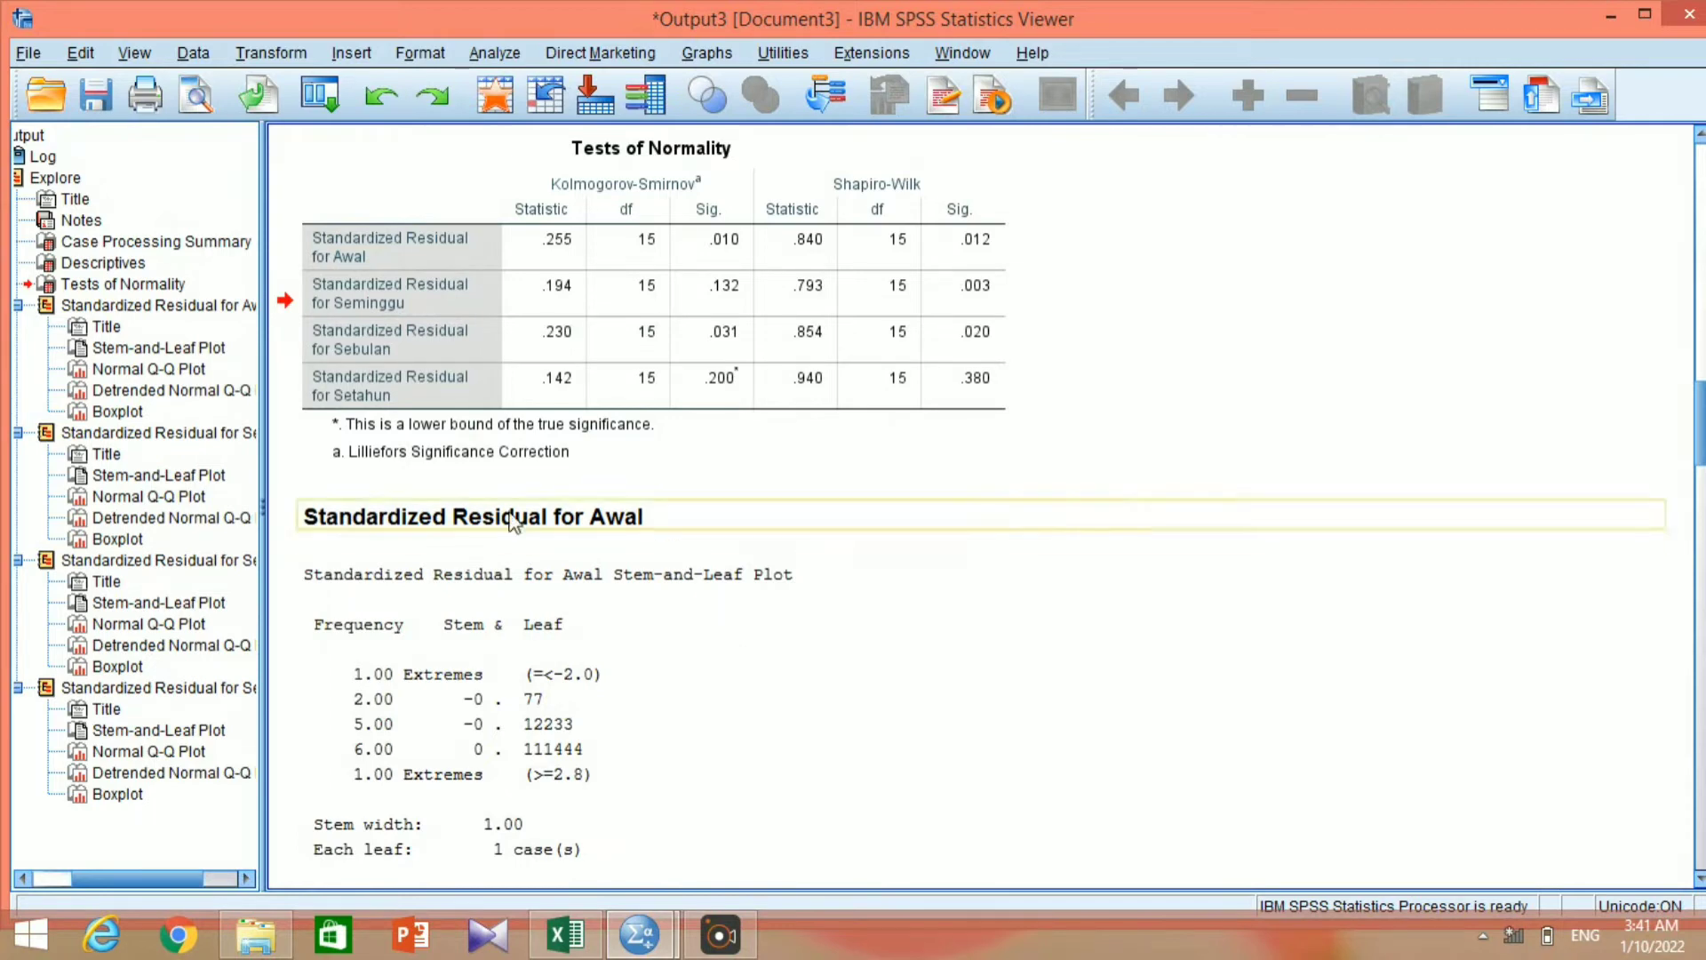
Close the normality output without saving it and start a legacy nonparametric test for K related samples.
{"action": "left_click", "coordinate": [646, 324]}
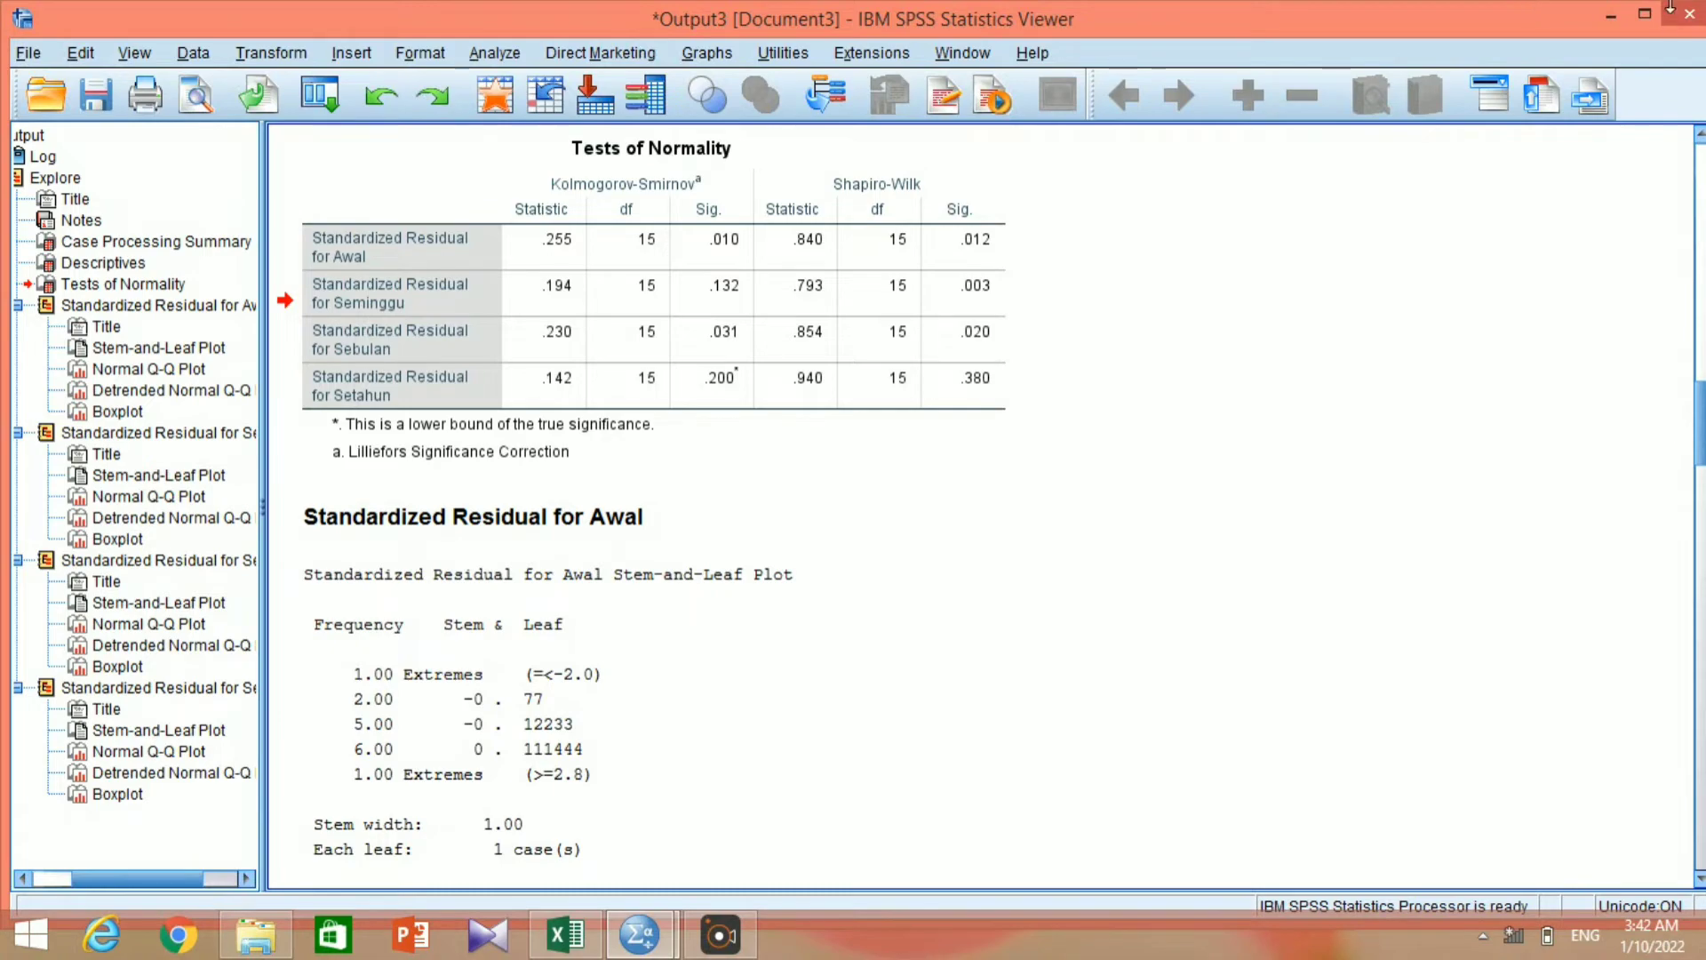
{"action": "left_click", "coordinate": [1689, 14]}
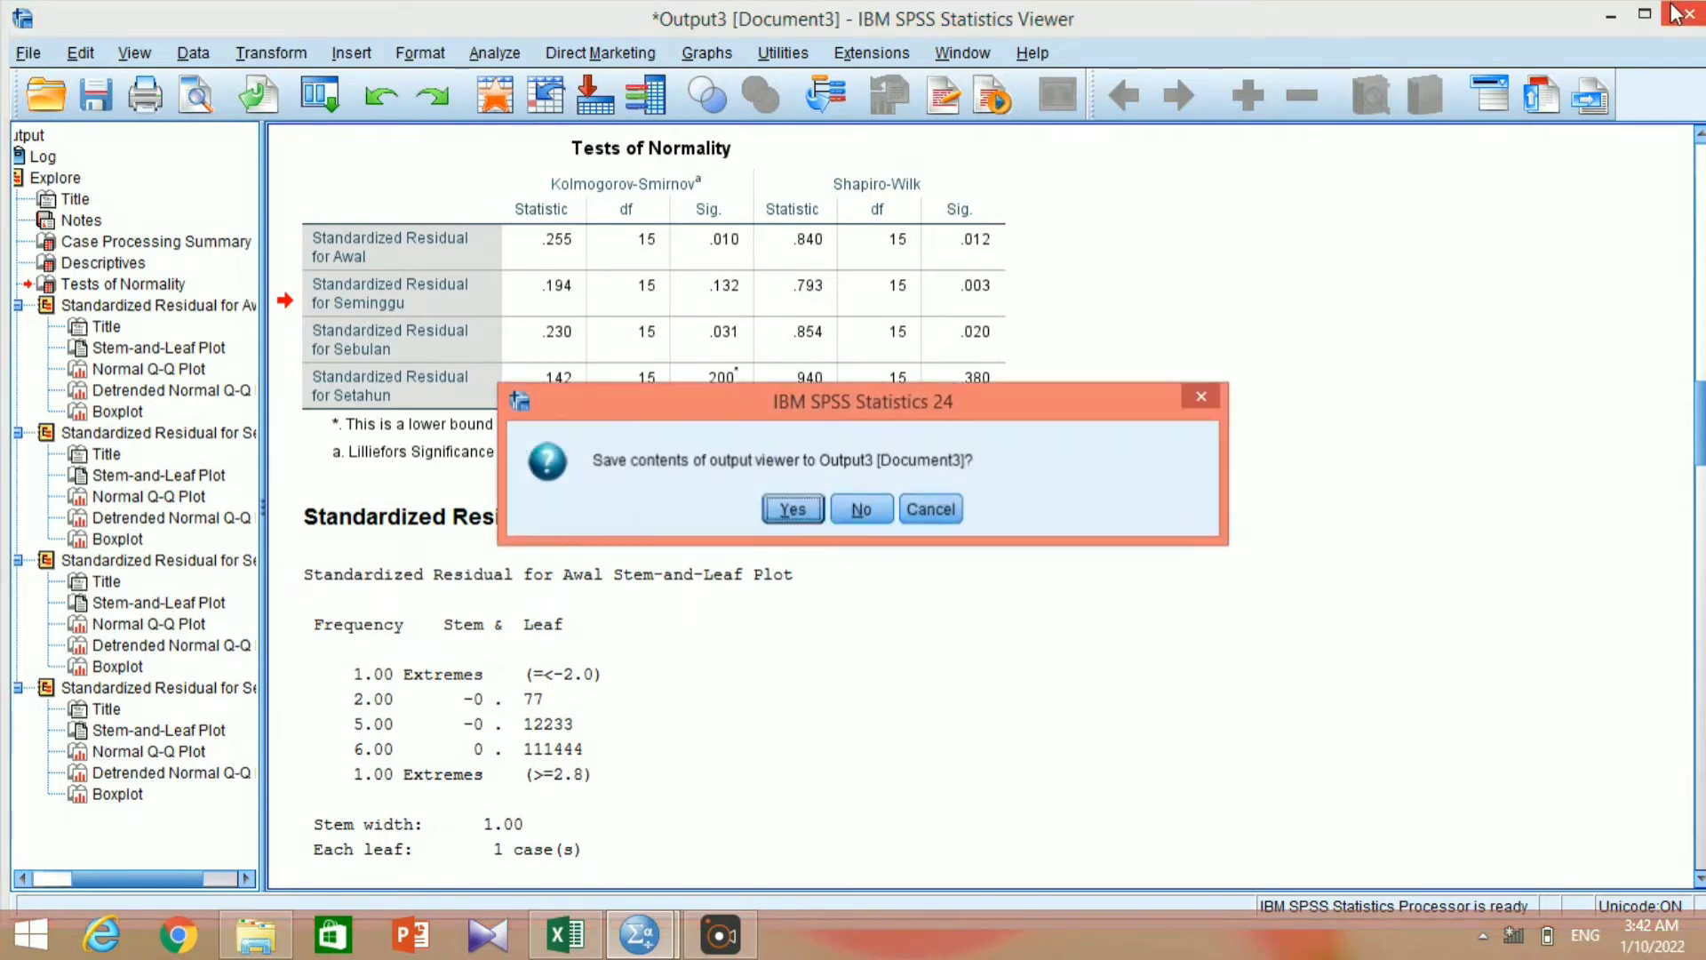
{"action": "left_click", "coordinate": [861, 508]}
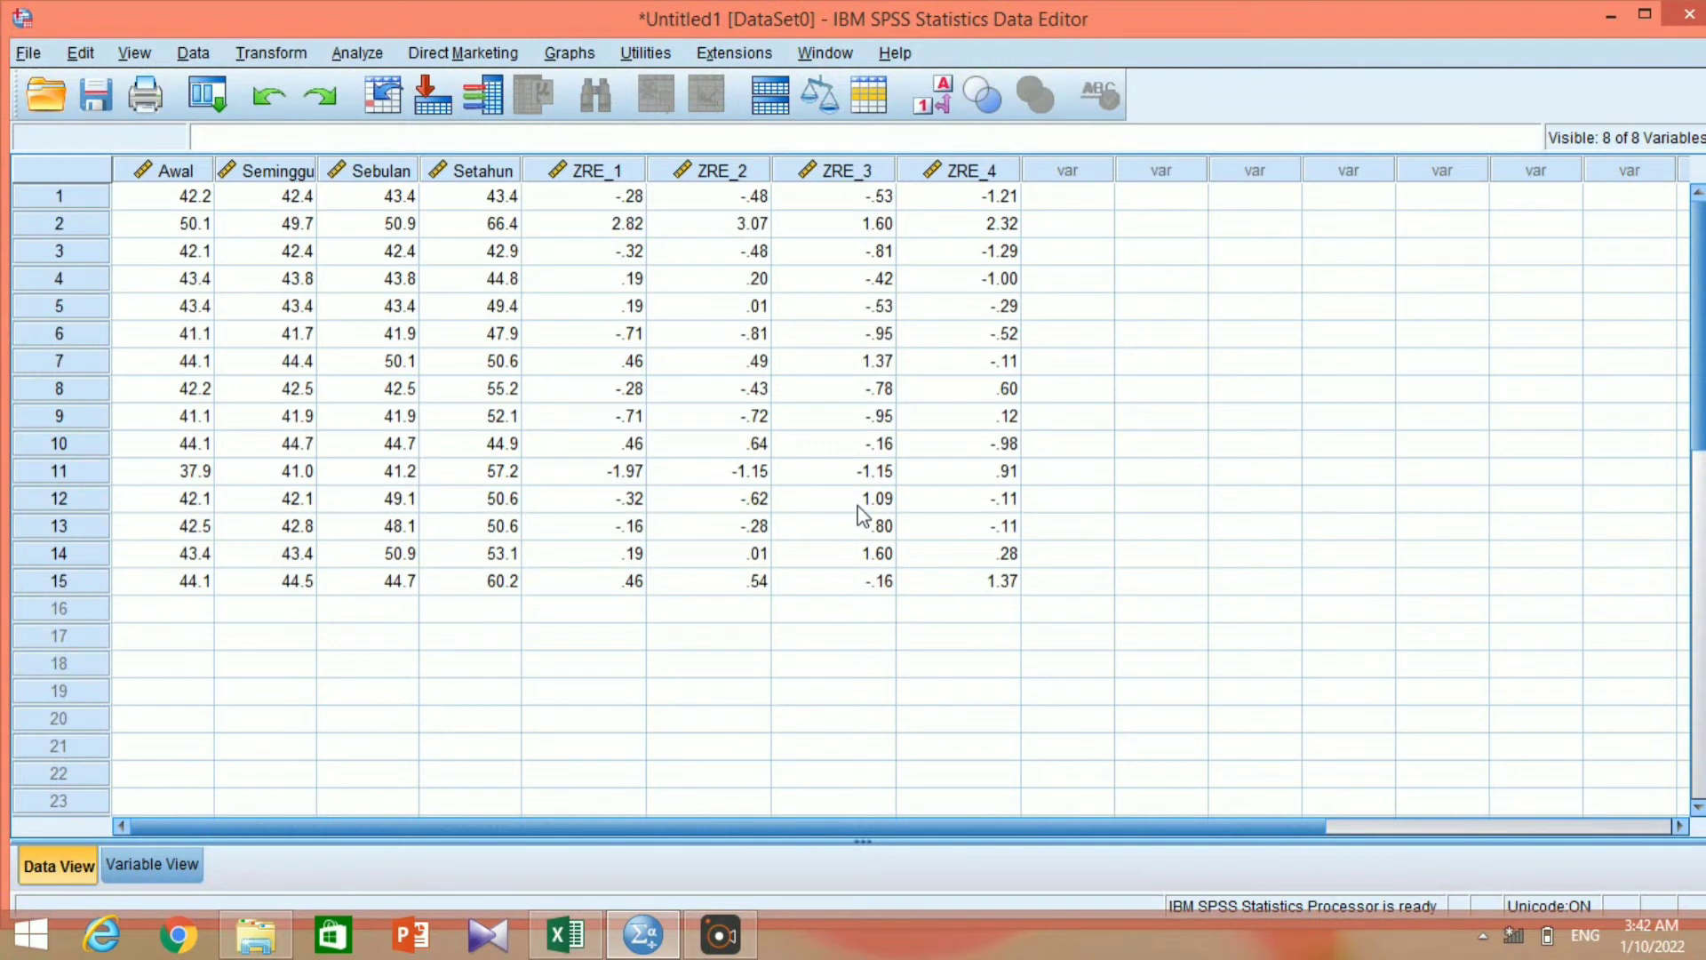
{"action": "left_click", "coordinate": [344, 55]}
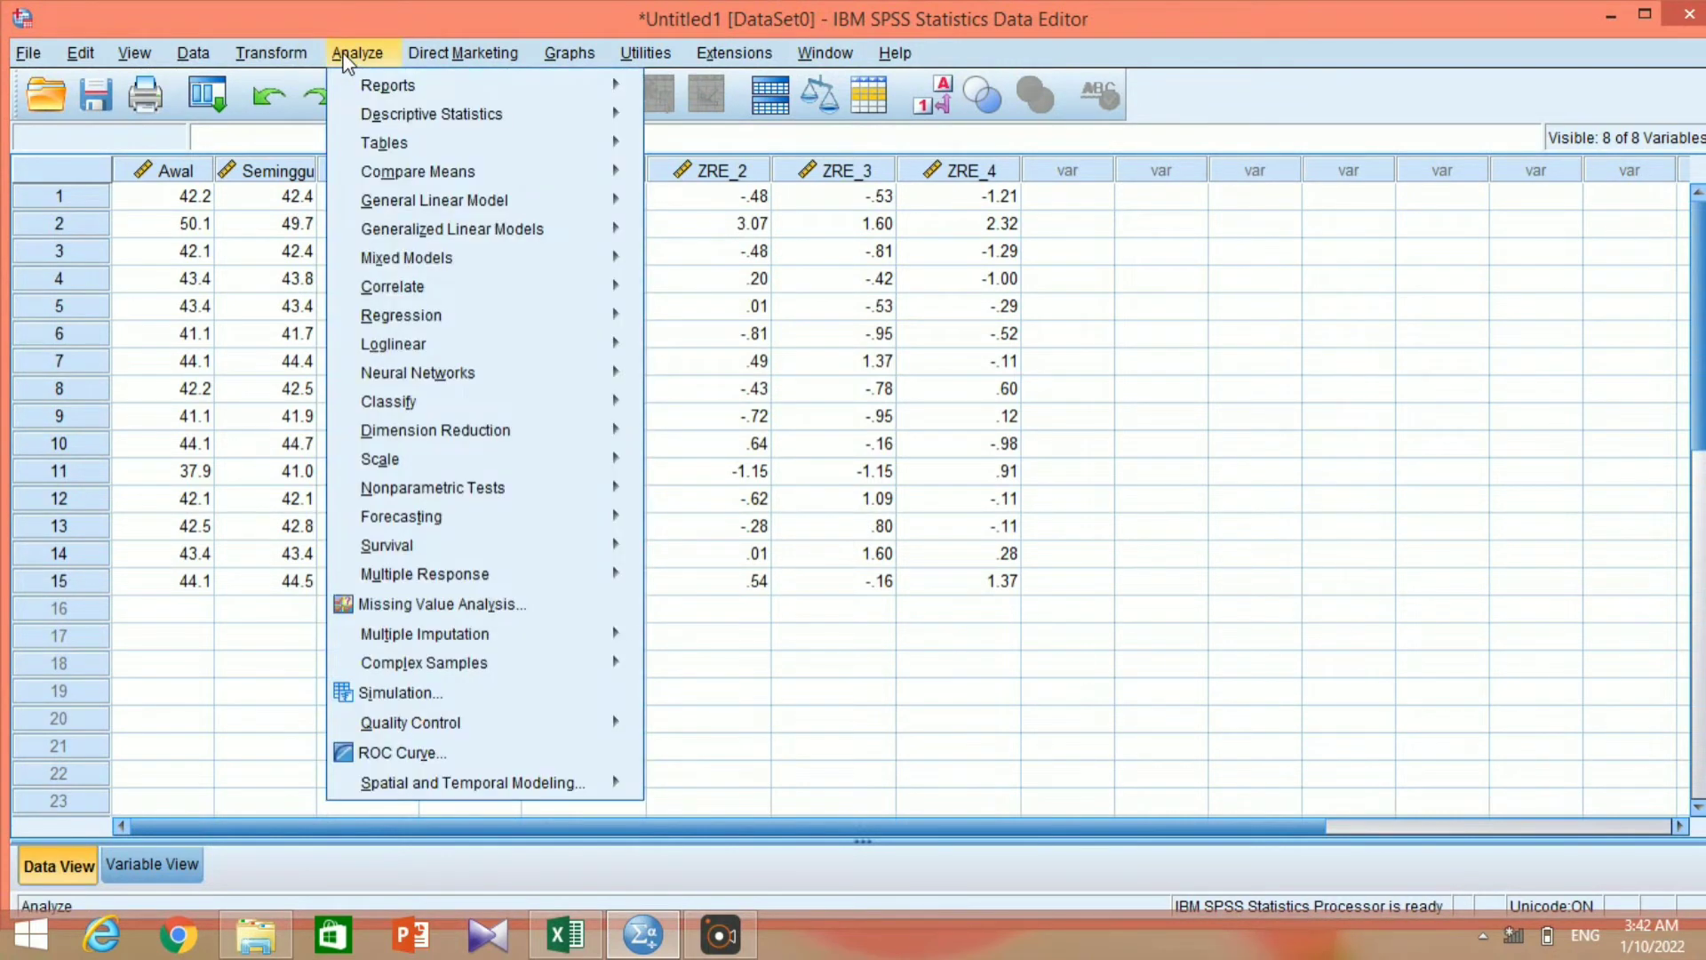
{"action": "mouse_move", "coordinate": [434, 379]}
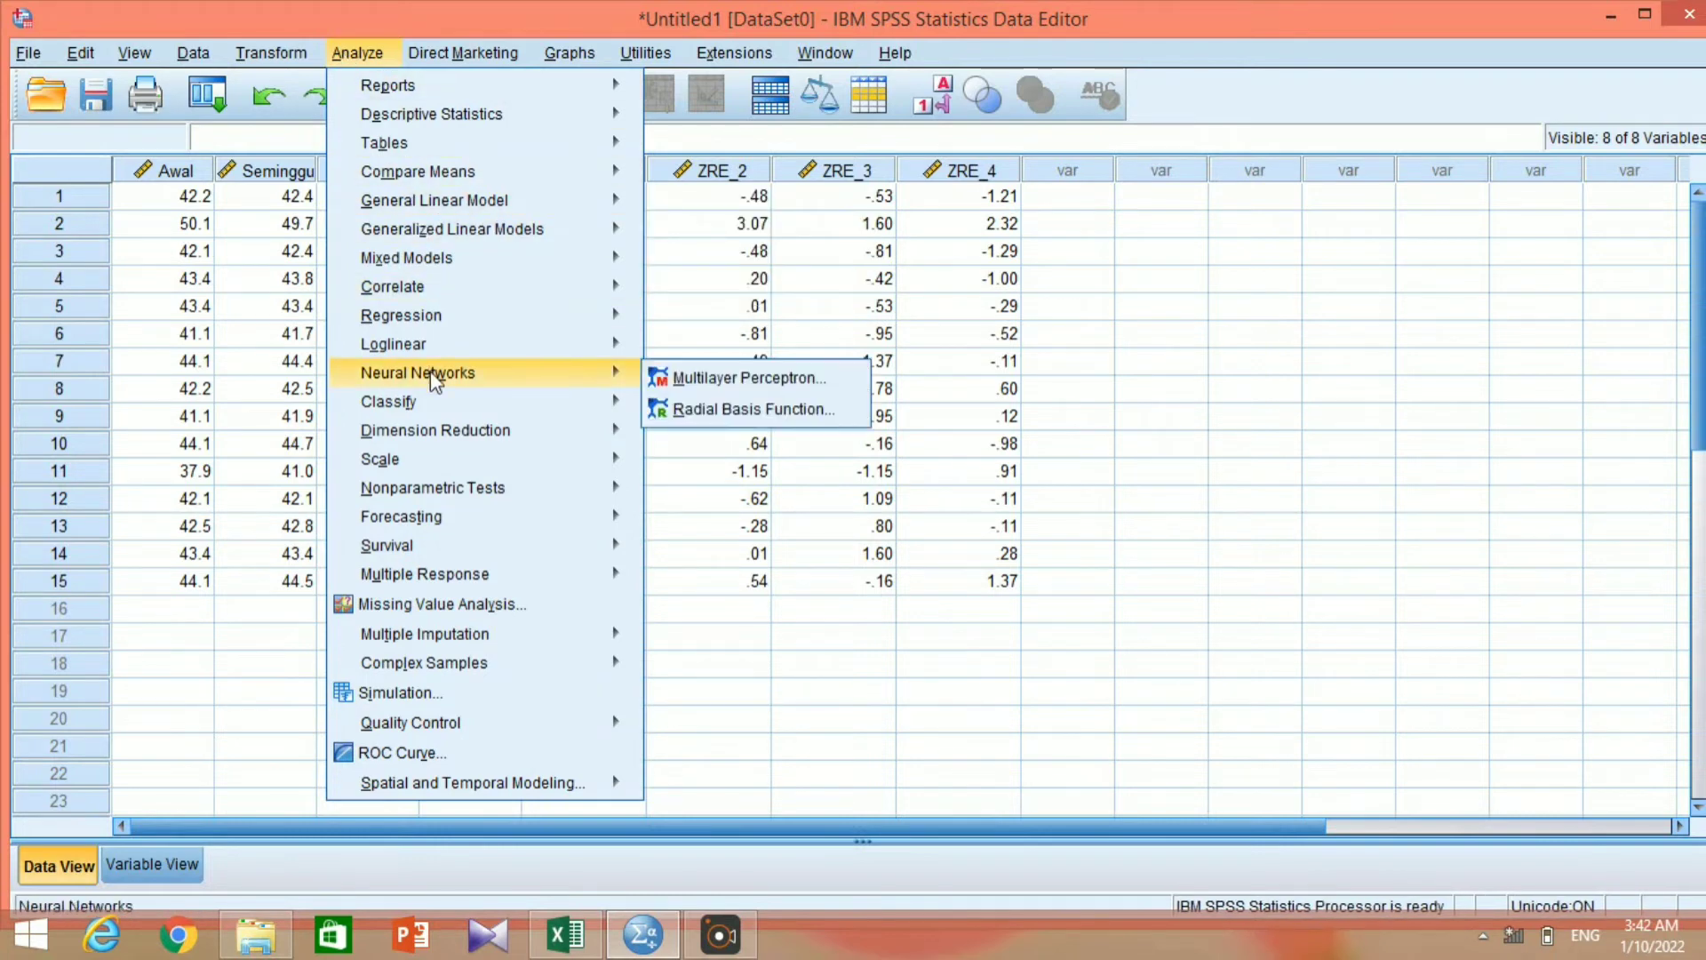
{"action": "mouse_move", "coordinate": [456, 494]}
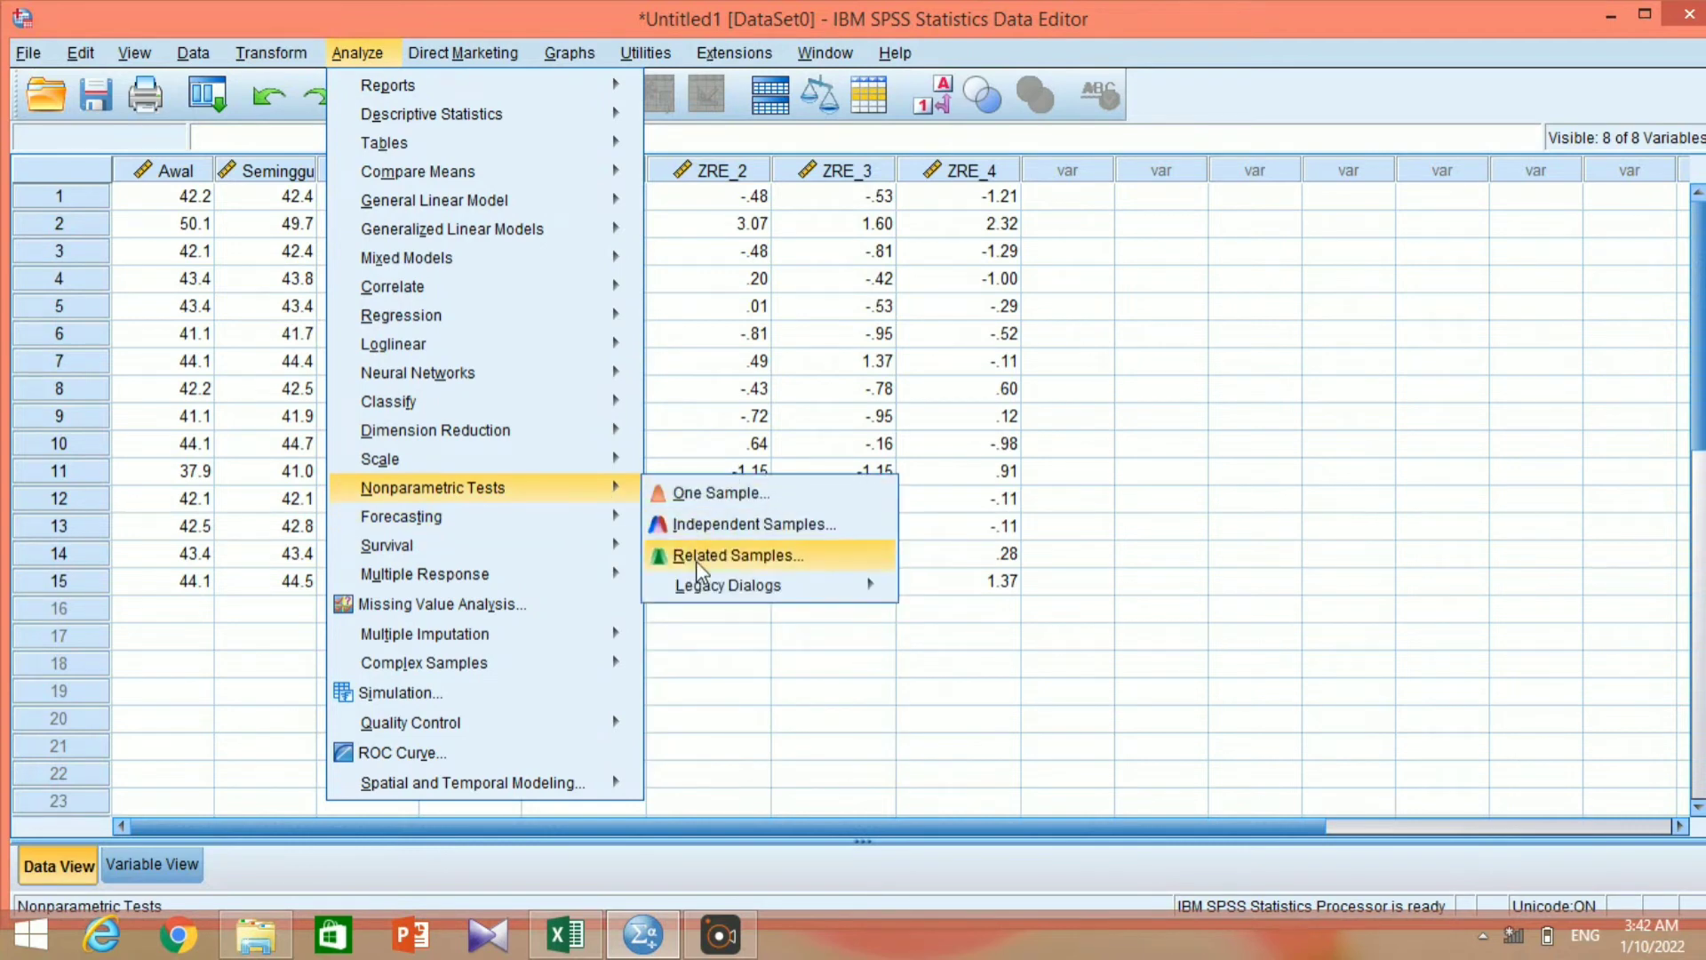
{"action": "mouse_move", "coordinate": [706, 593]}
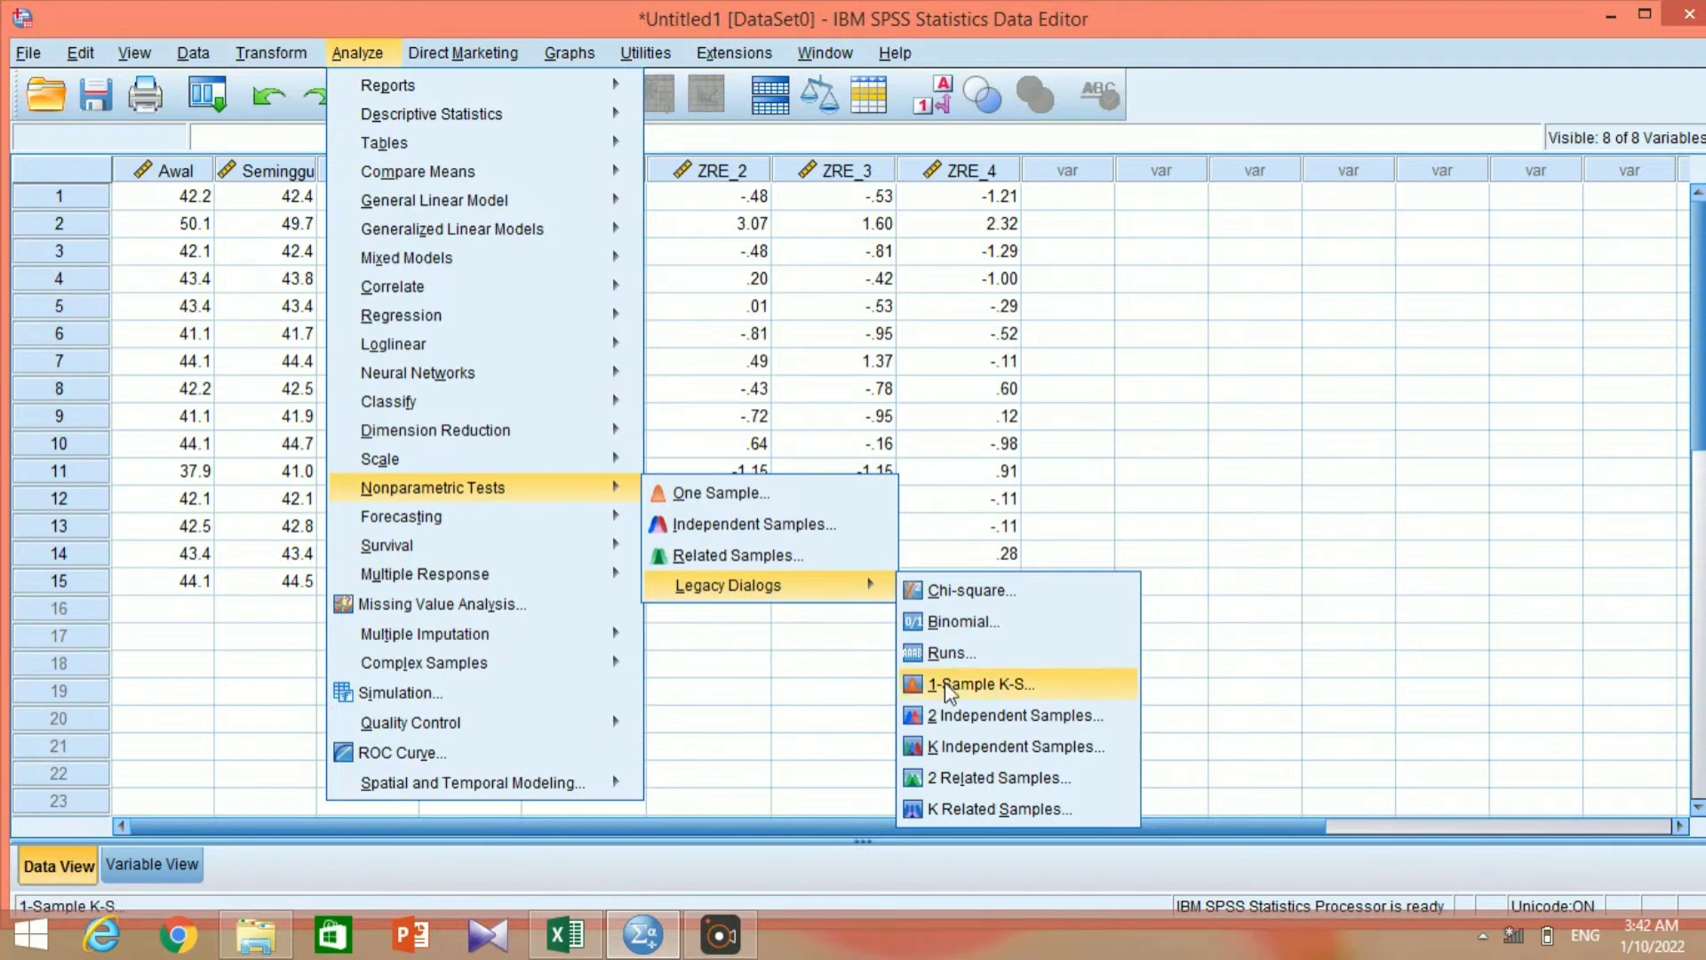
{"action": "left_click", "coordinate": [964, 813]}
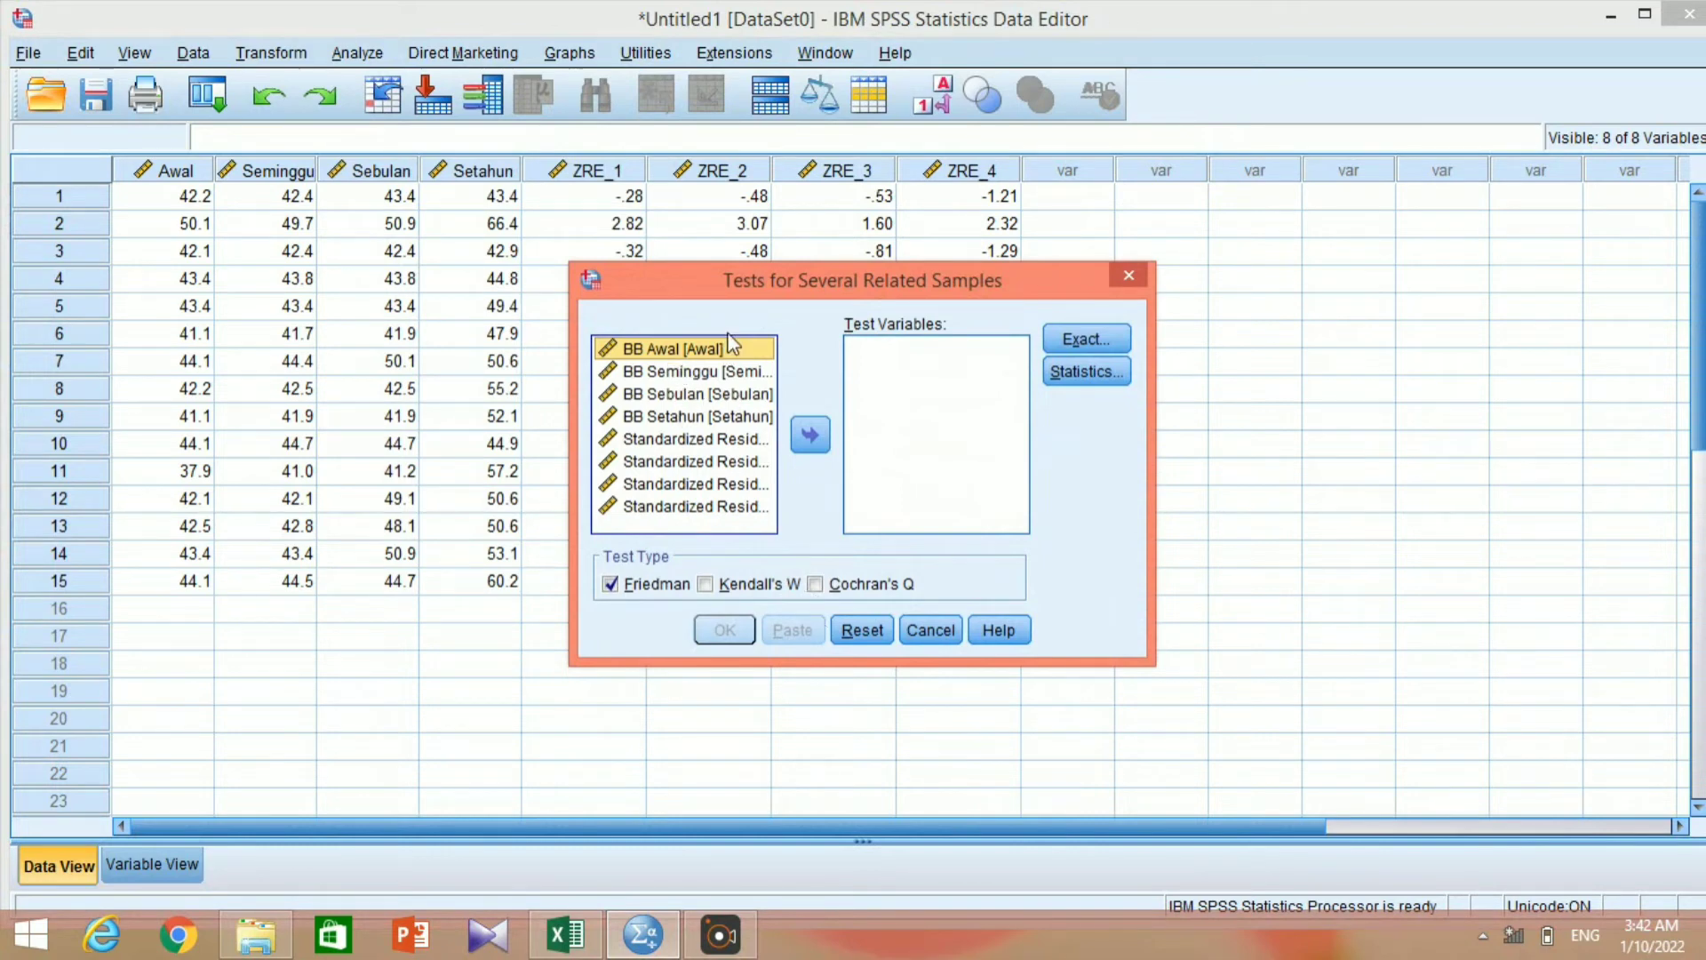
Assign BB Awal, BB Seminggu, BB Sebulan and BB Setahun as the test variables of the Friedman test.
{"action": "left_click", "coordinate": [809, 433]}
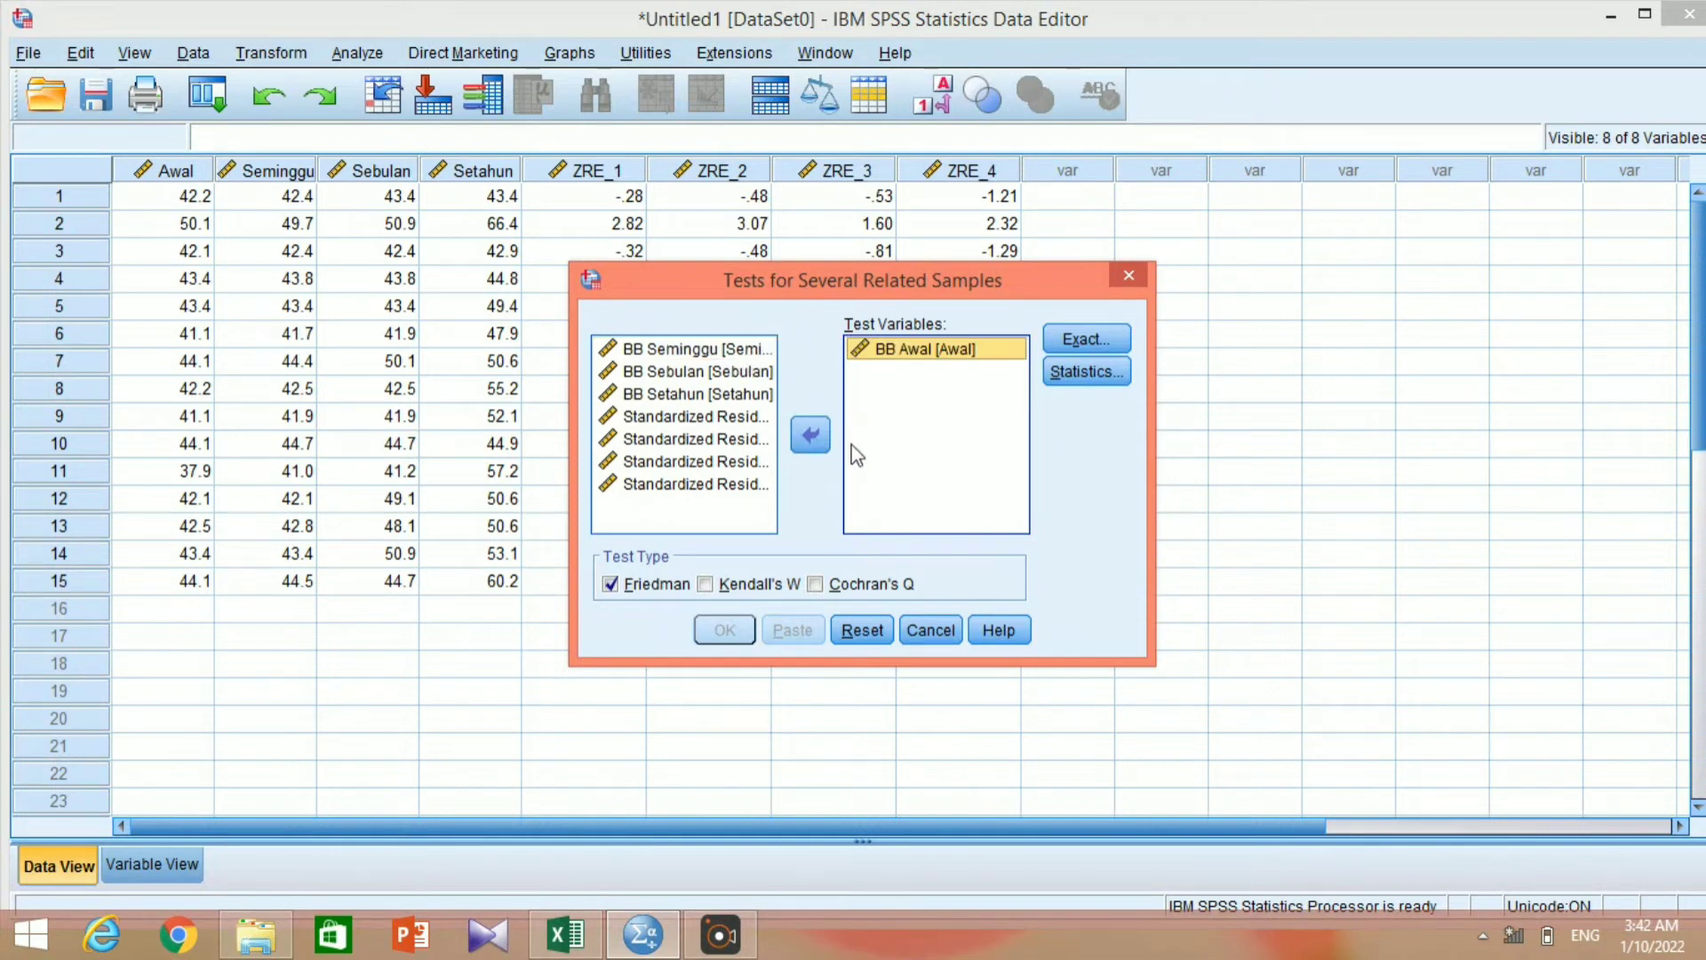
{"action": "left_click", "coordinate": [744, 354]}
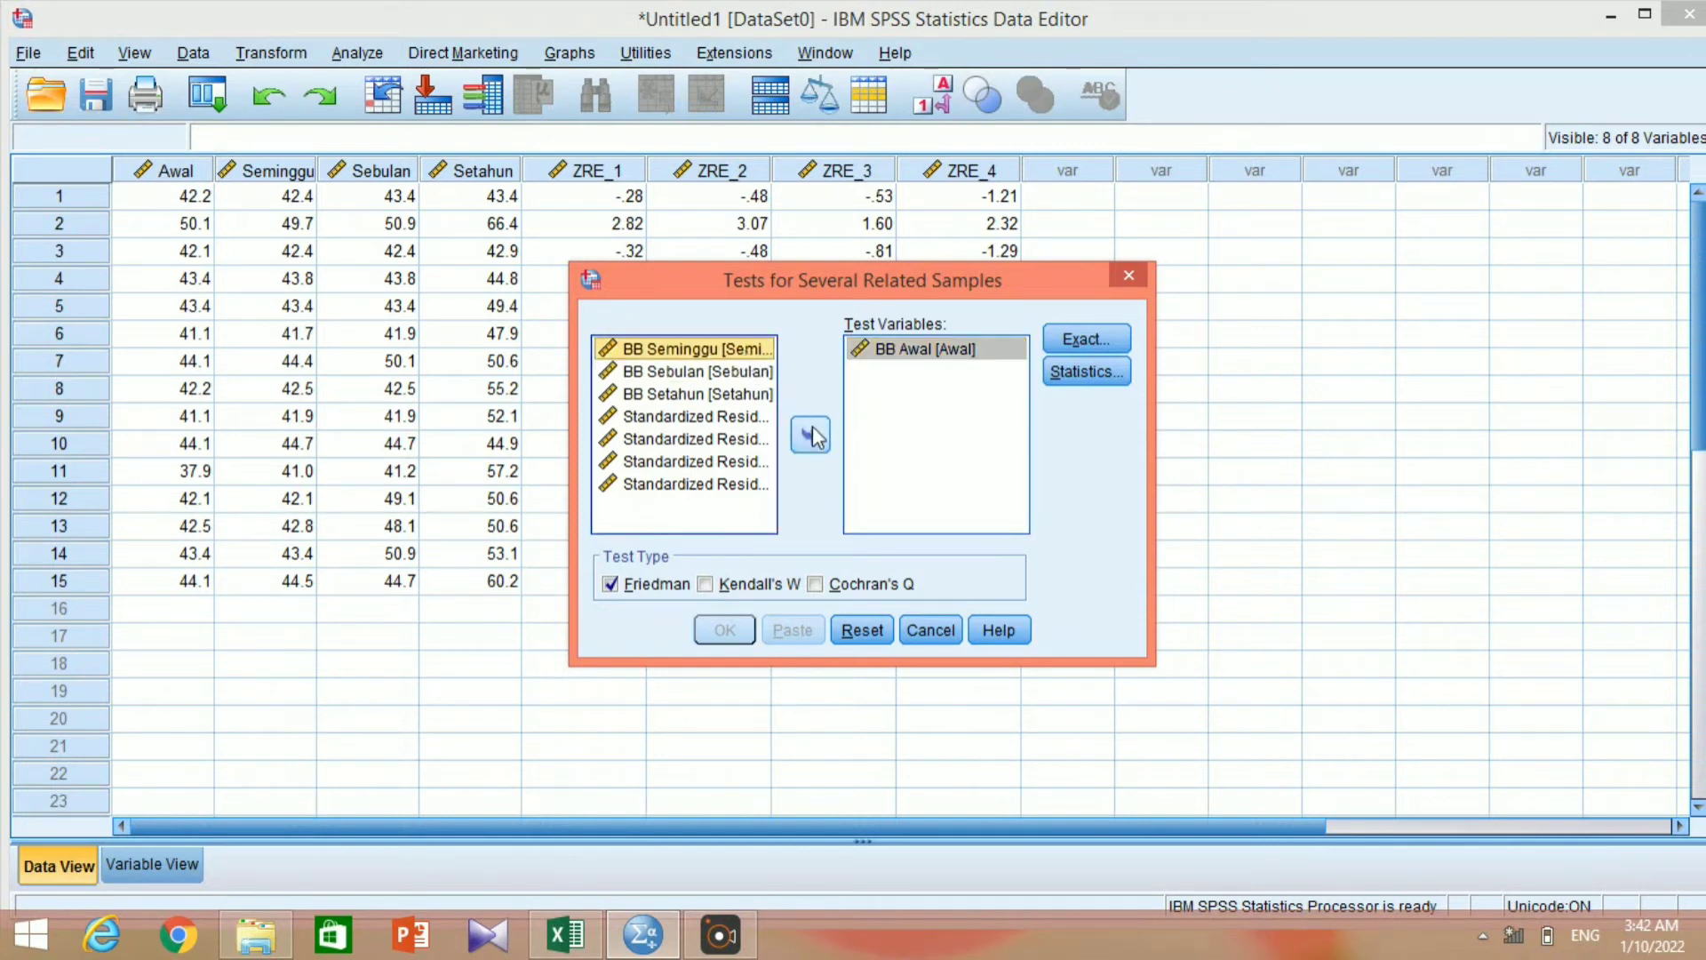
{"action": "left_click", "coordinate": [811, 434]}
{"action": "left_click", "coordinate": [750, 349]}
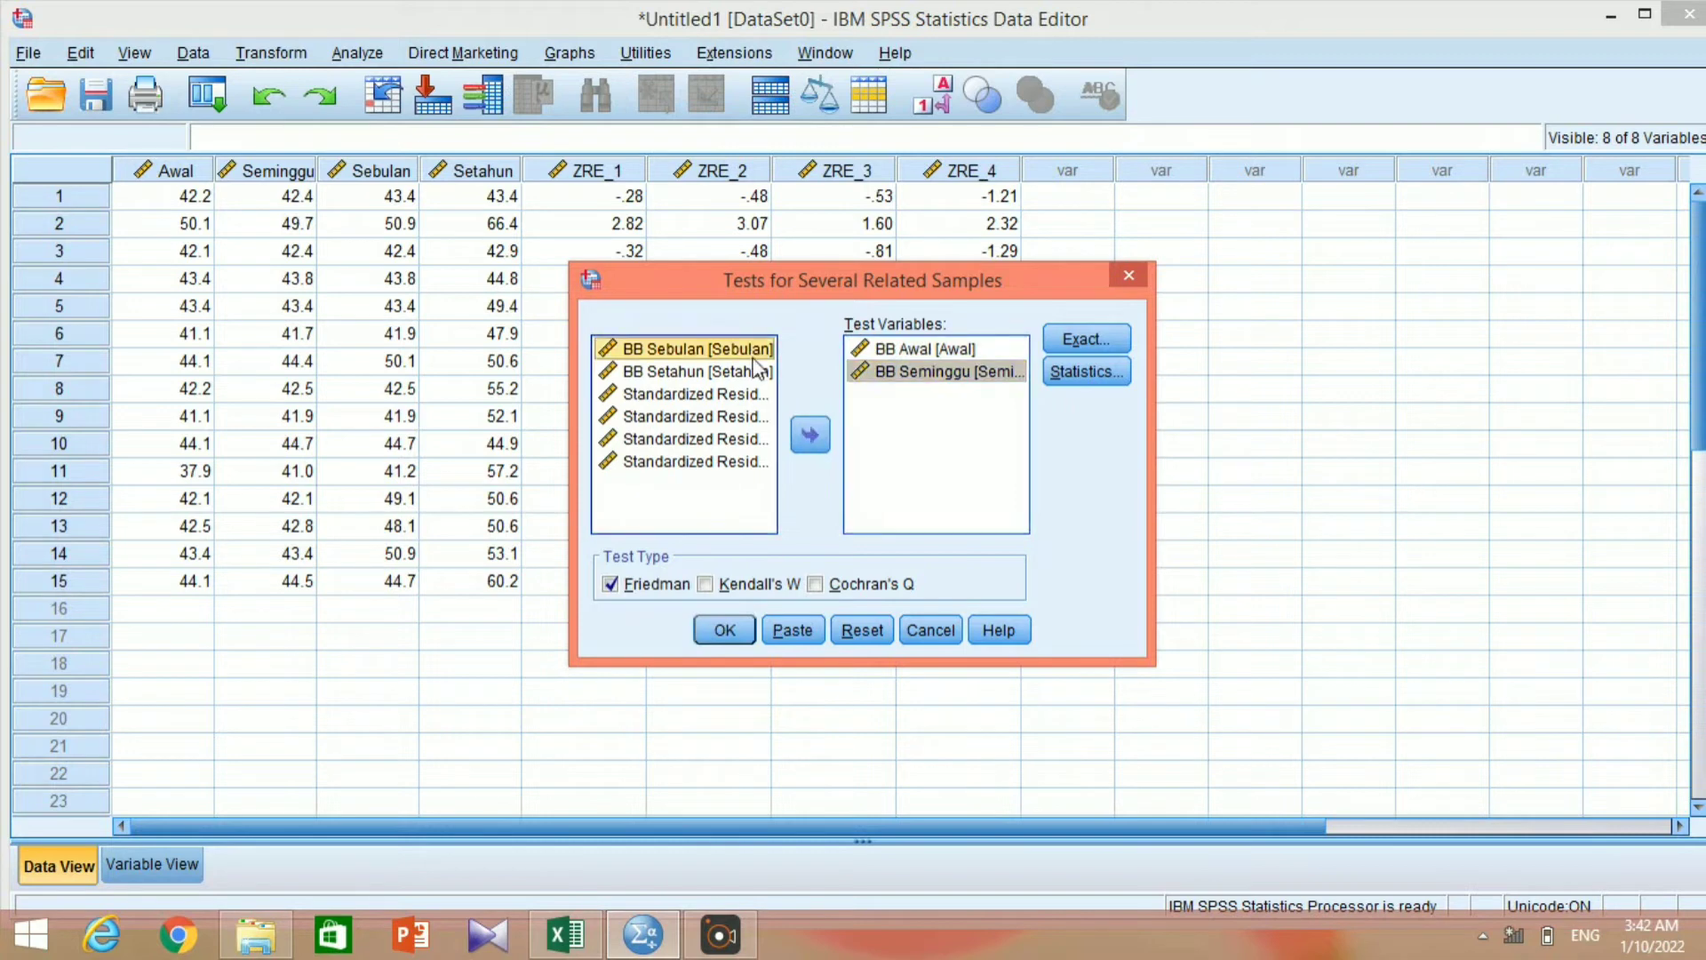
{"action": "left_click", "coordinate": [809, 437]}
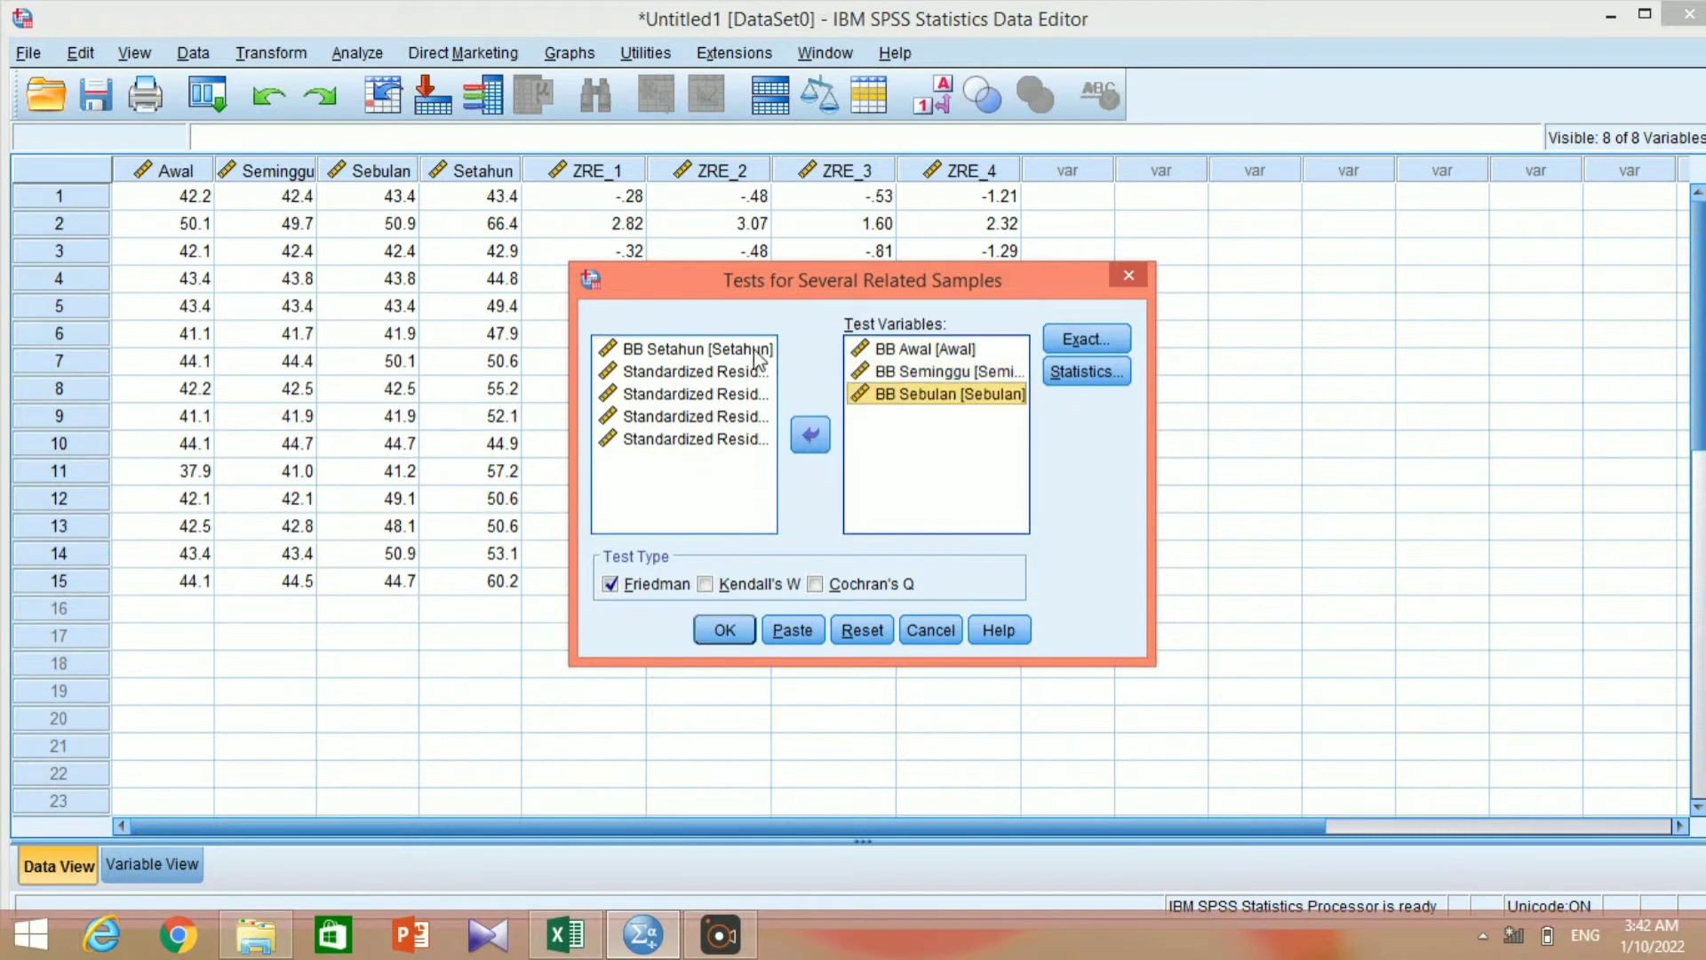
{"action": "left_click", "coordinate": [755, 353]}
{"action": "left_click", "coordinate": [809, 437]}
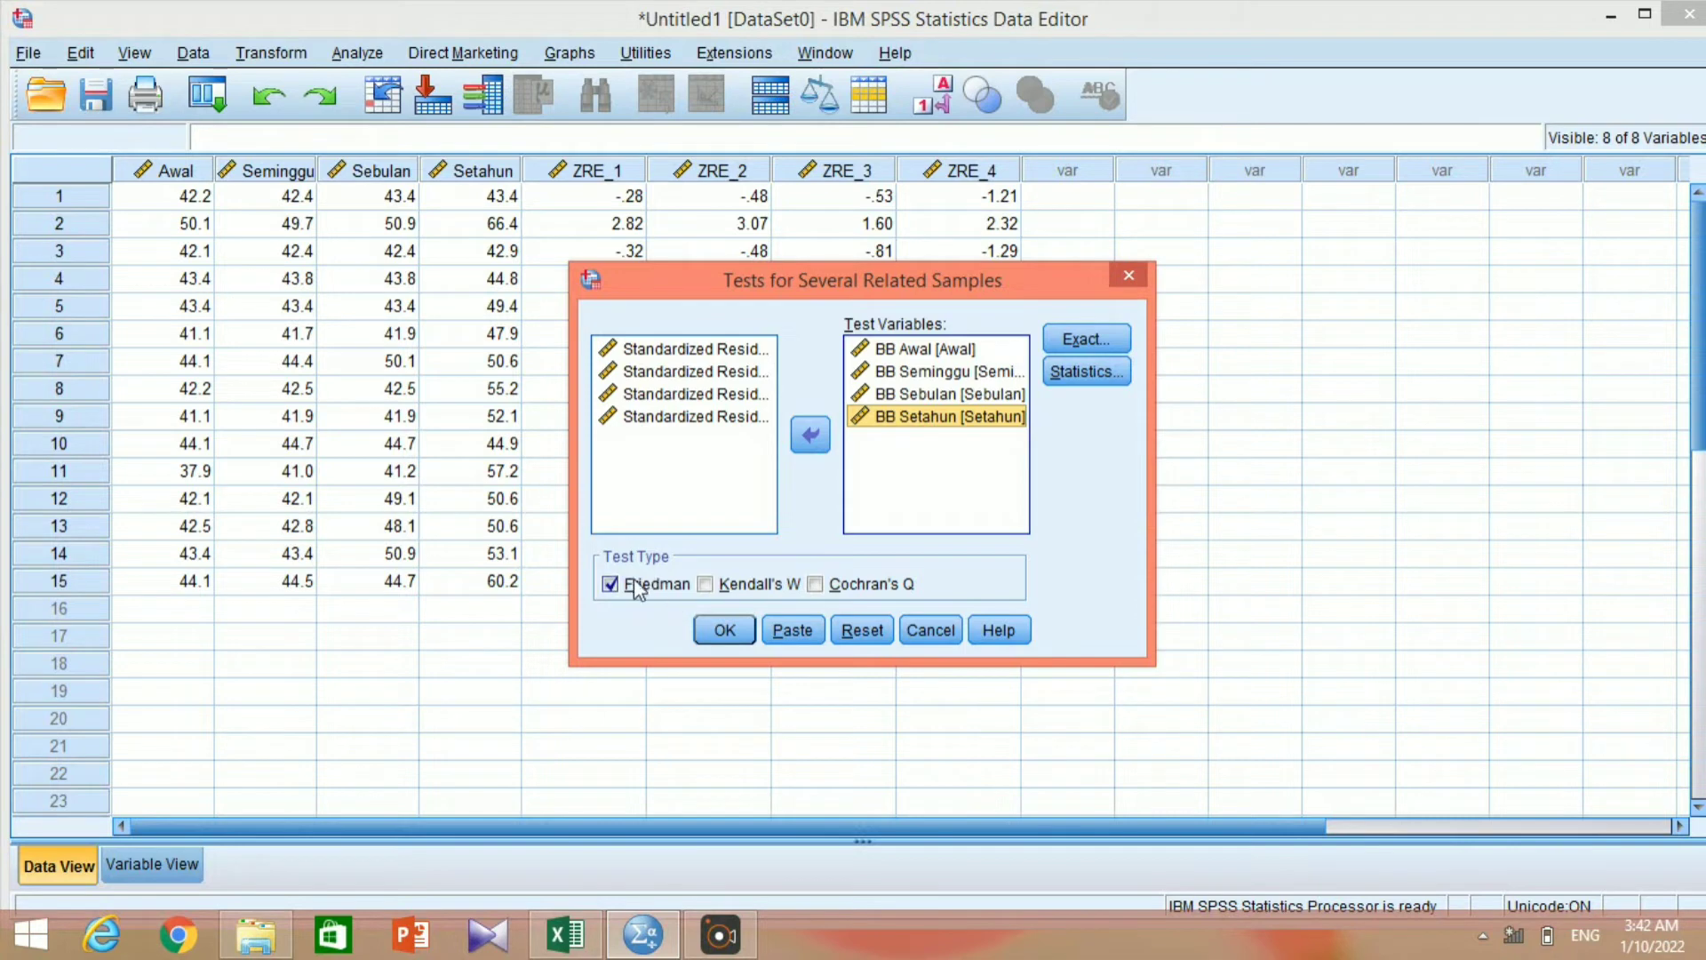
Include descriptive statistics and quartiles in the Friedman test and run it.
{"action": "left_click", "coordinate": [1108, 370]}
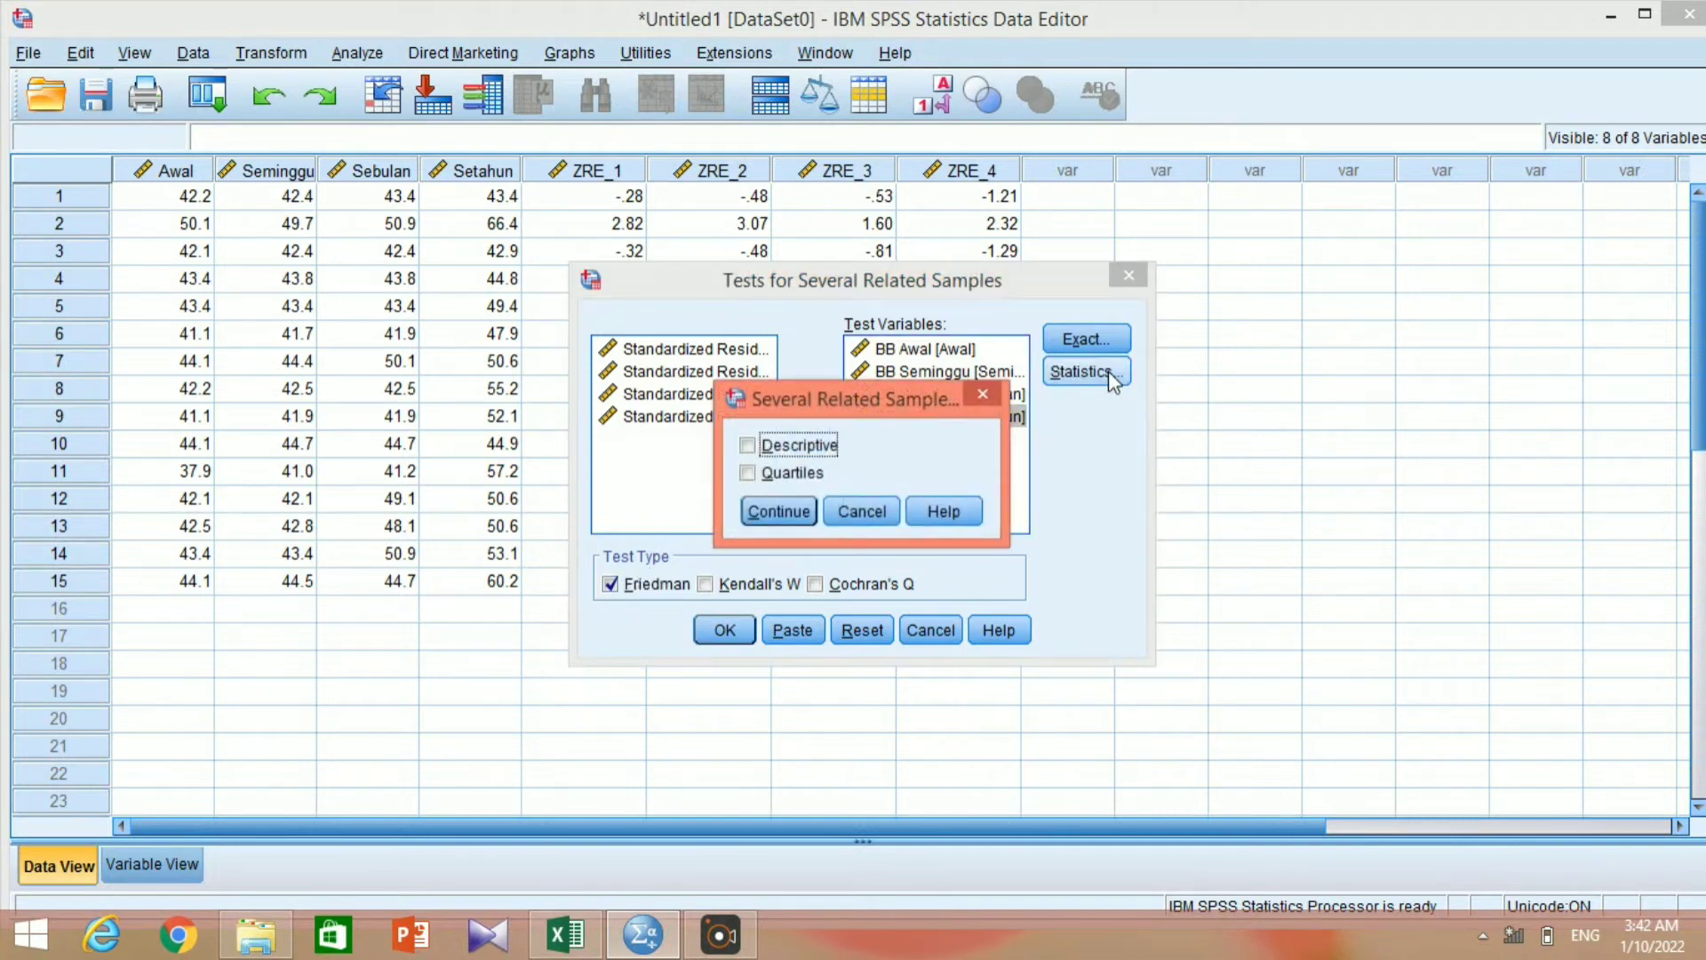
{"action": "left_click", "coordinate": [749, 447]}
{"action": "left_click", "coordinate": [754, 474]}
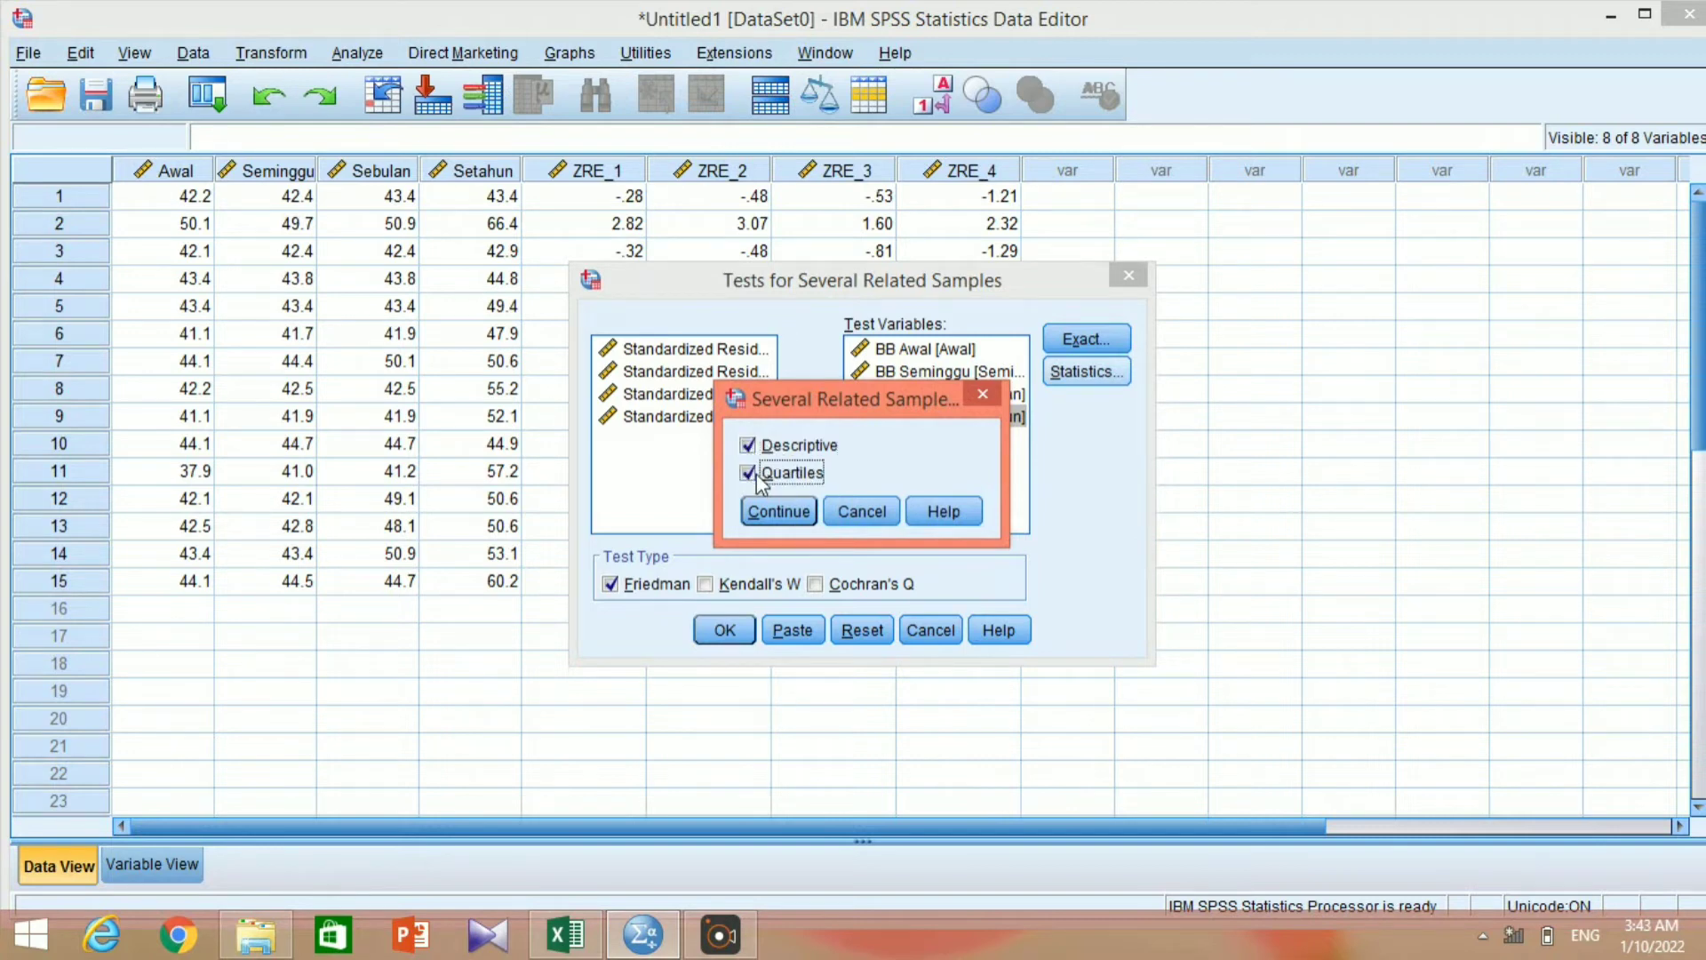
{"action": "left_click", "coordinate": [778, 512]}
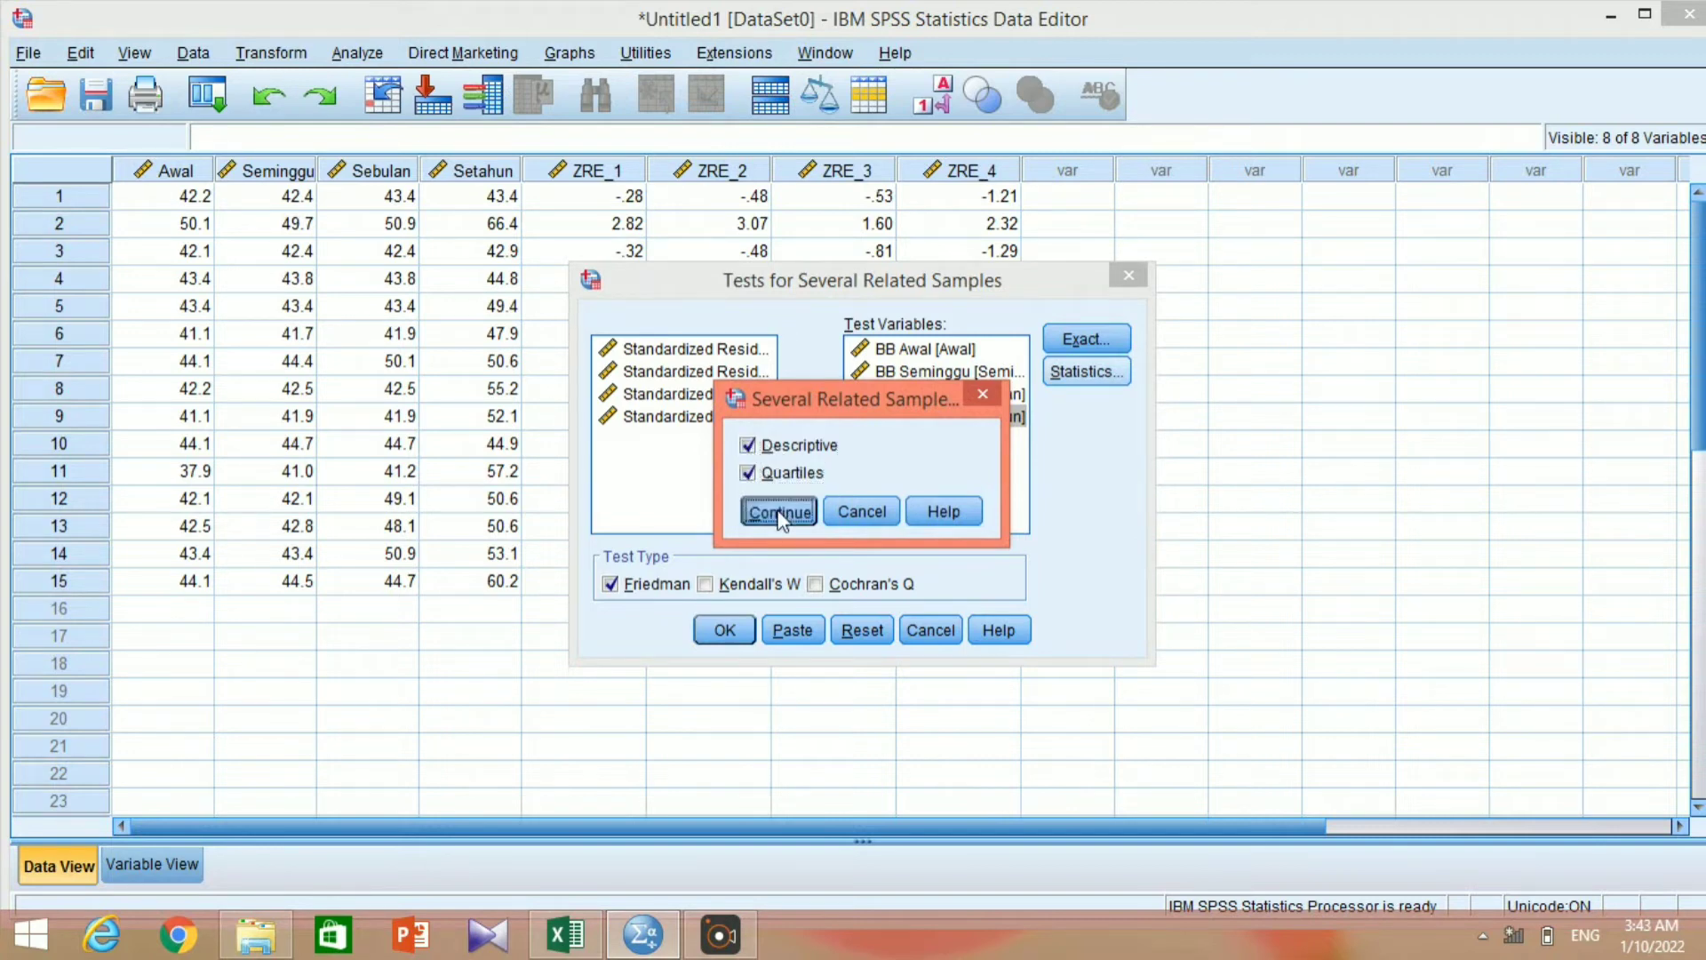
{"action": "left_click", "coordinate": [730, 632]}
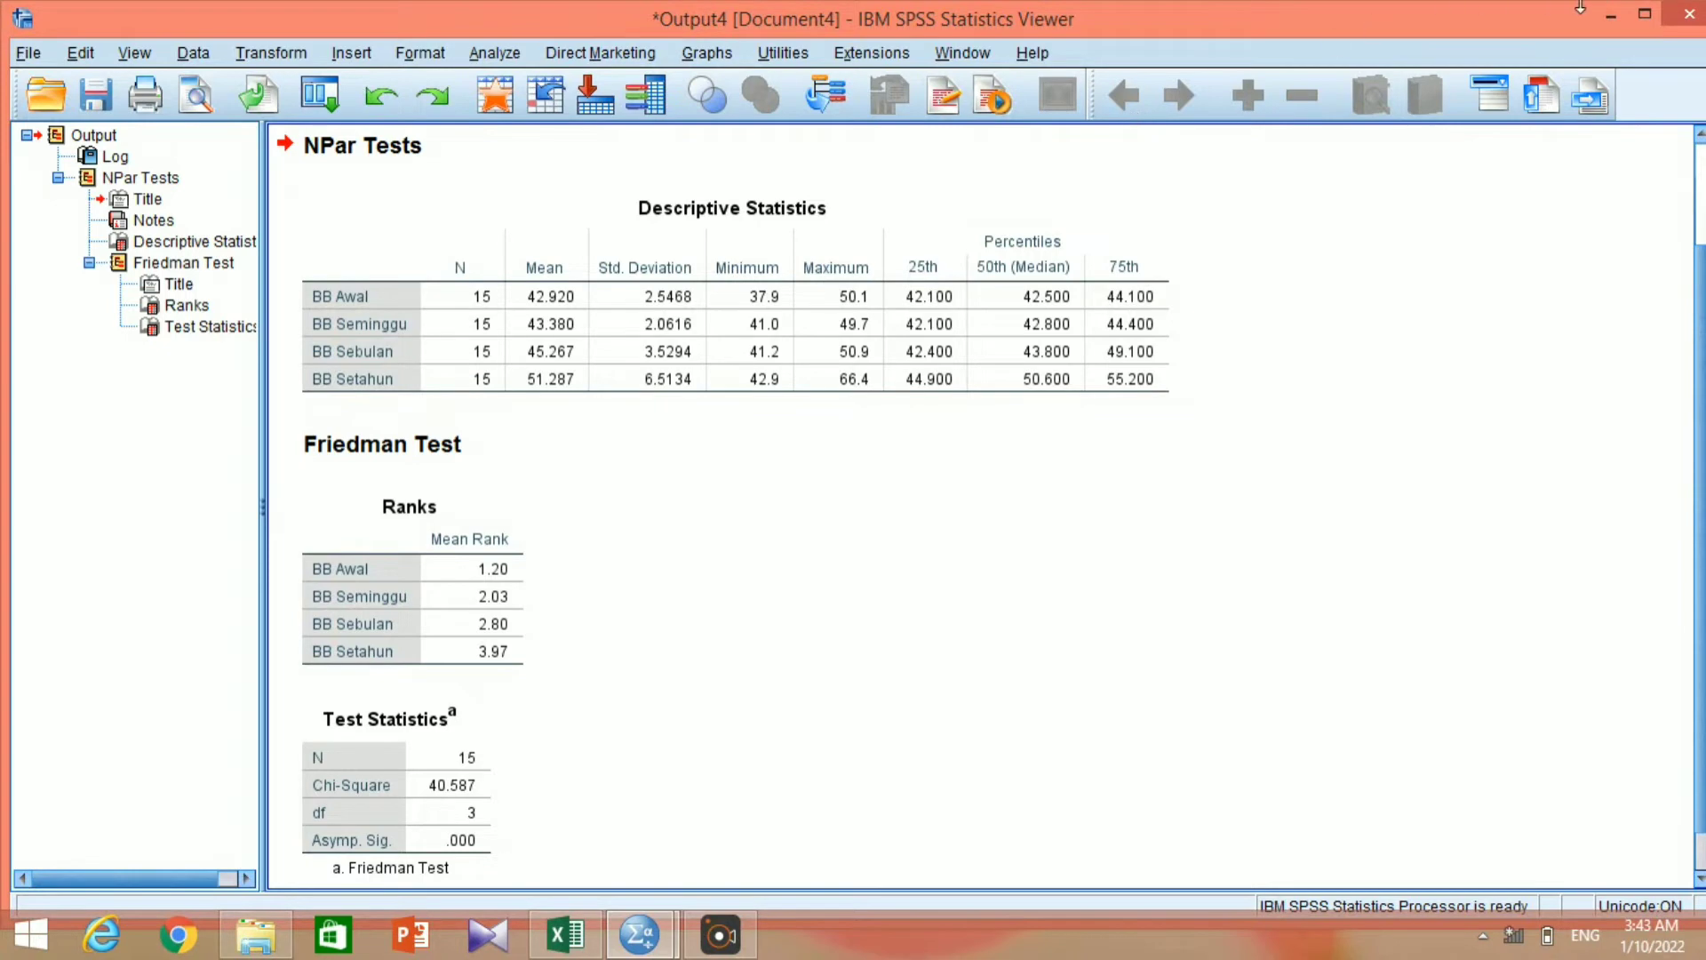
Close the Friedman output without saving it and undo the data entry to empty the data grid.
{"action": "left_click", "coordinate": [1687, 16]}
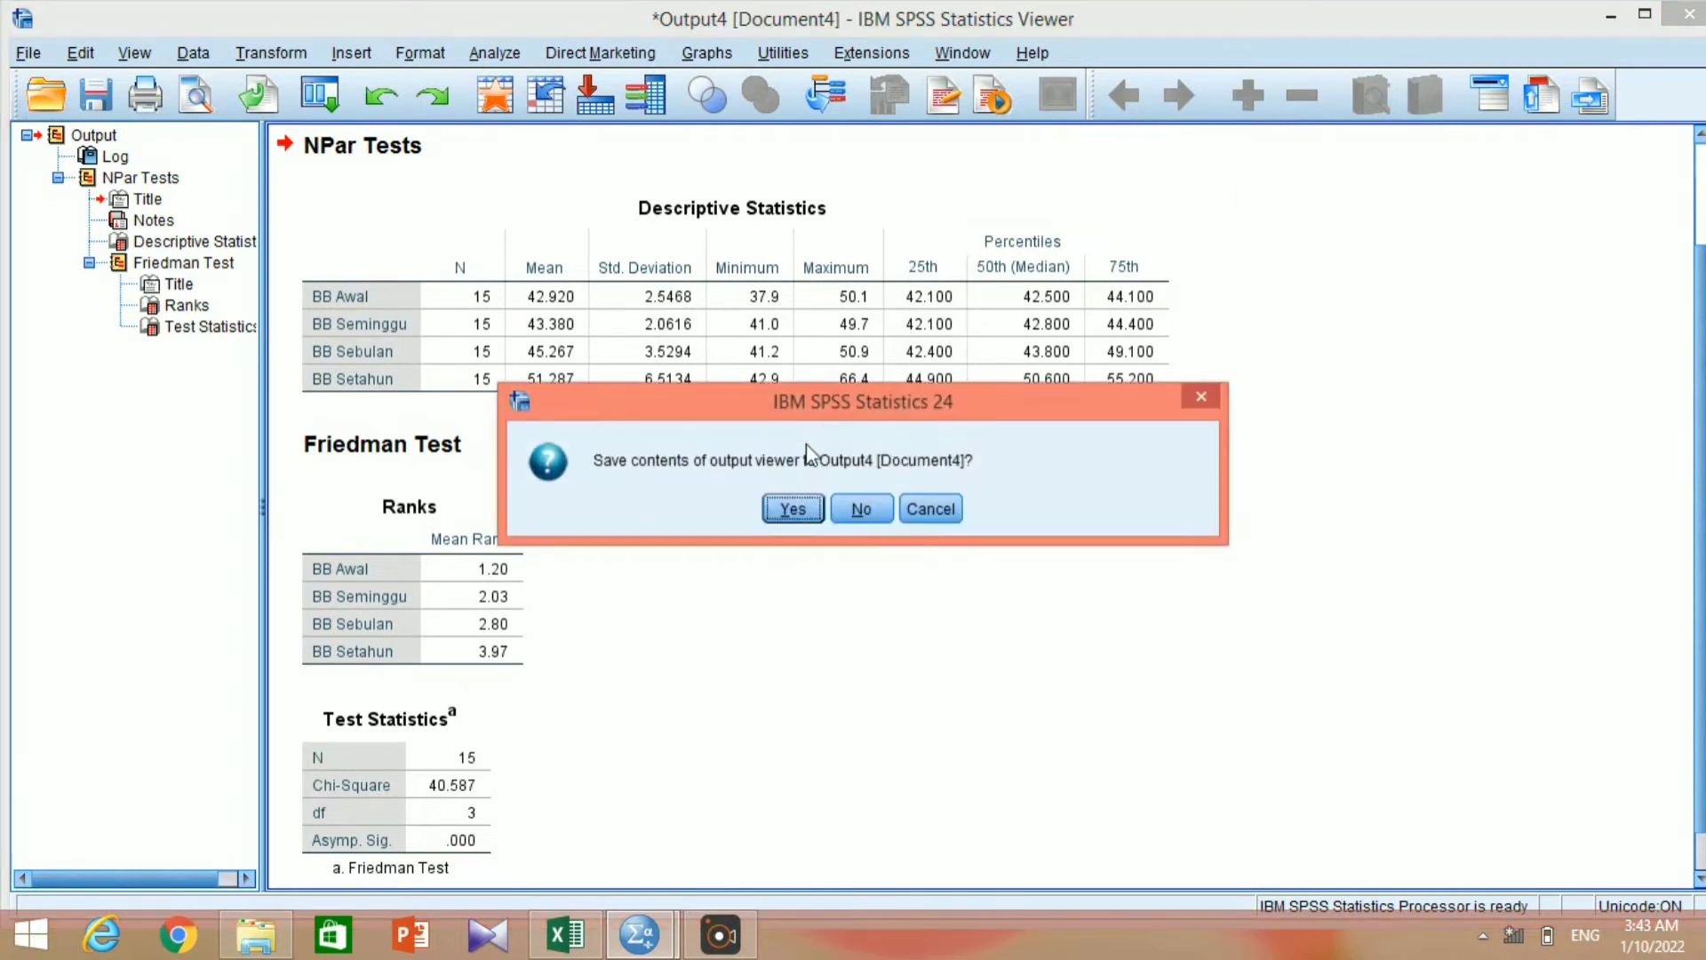
{"action": "left_click", "coordinate": [876, 523]}
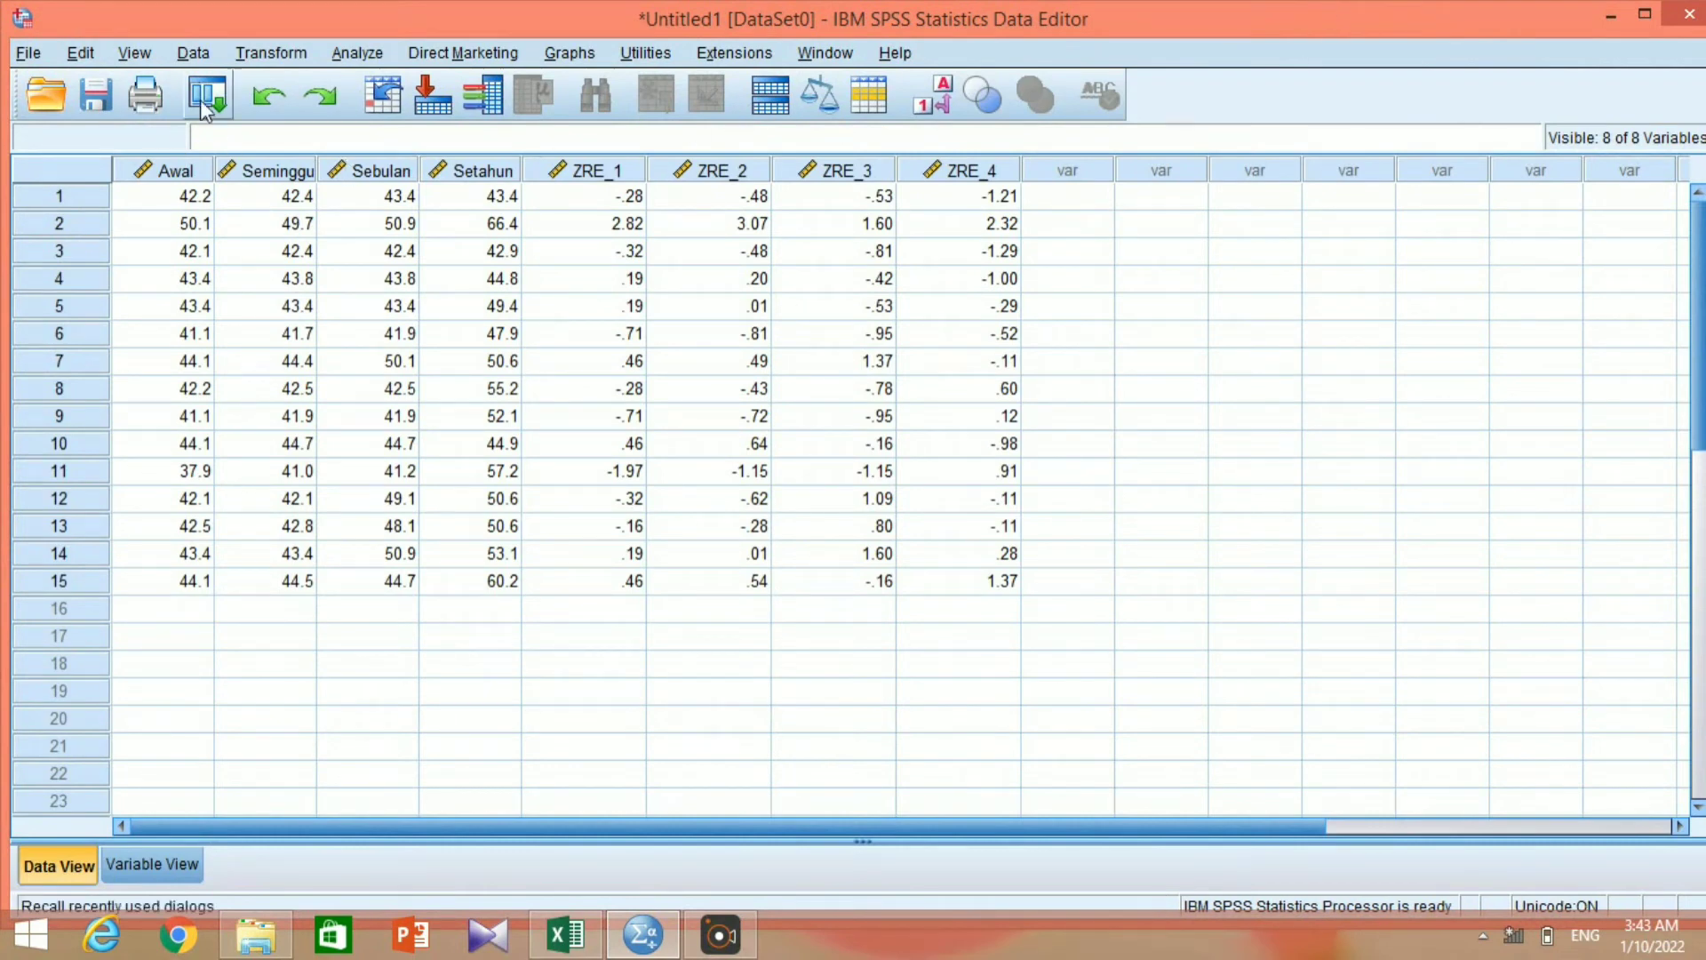
{"action": "left_click", "coordinate": [265, 96]}
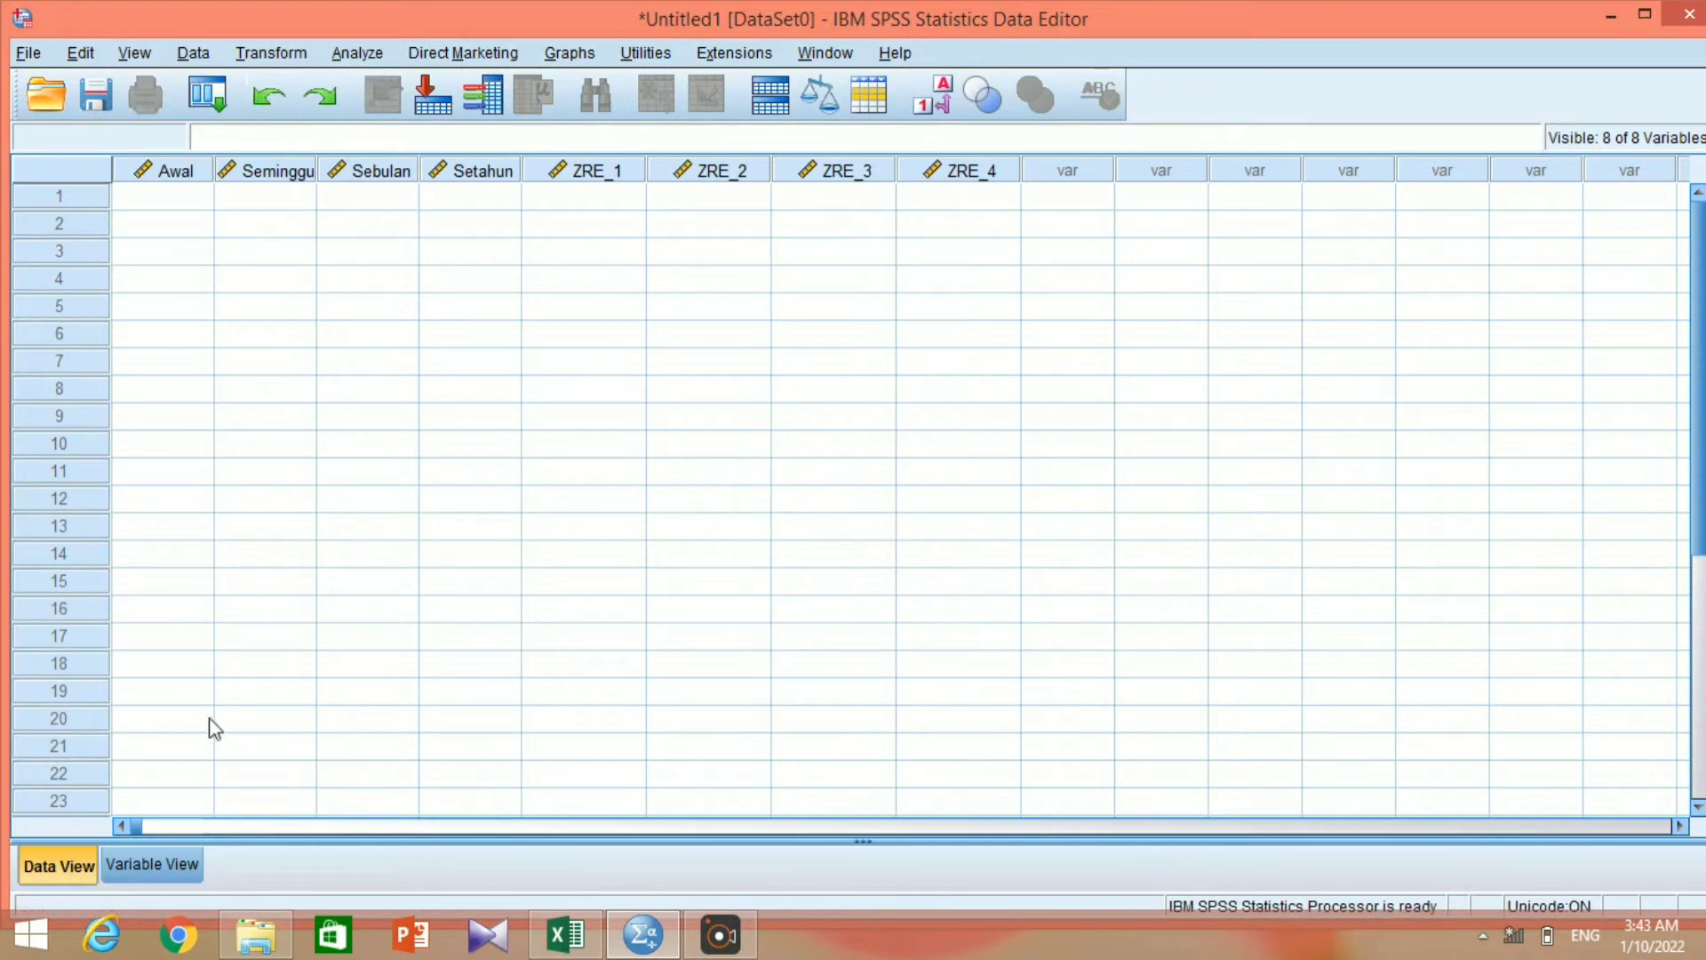
Try to undo the remaining variable definitions in the emptied dataset.
{"action": "left_click", "coordinate": [146, 864]}
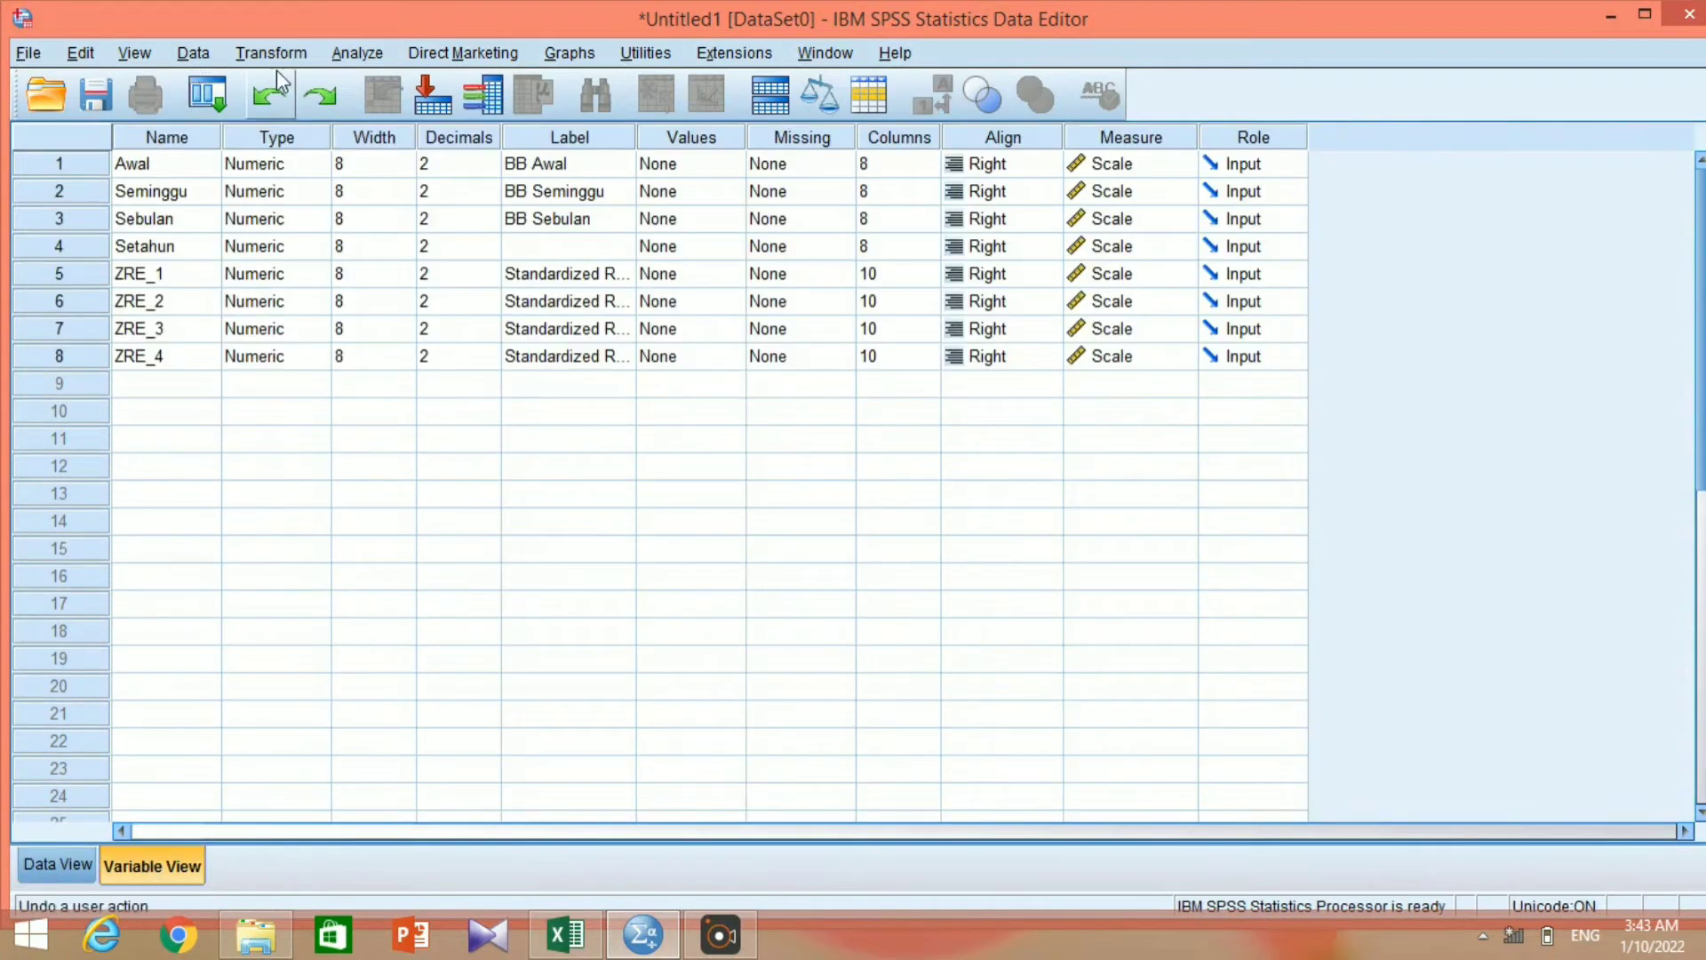
{"action": "left_click", "coordinate": [41, 862]}
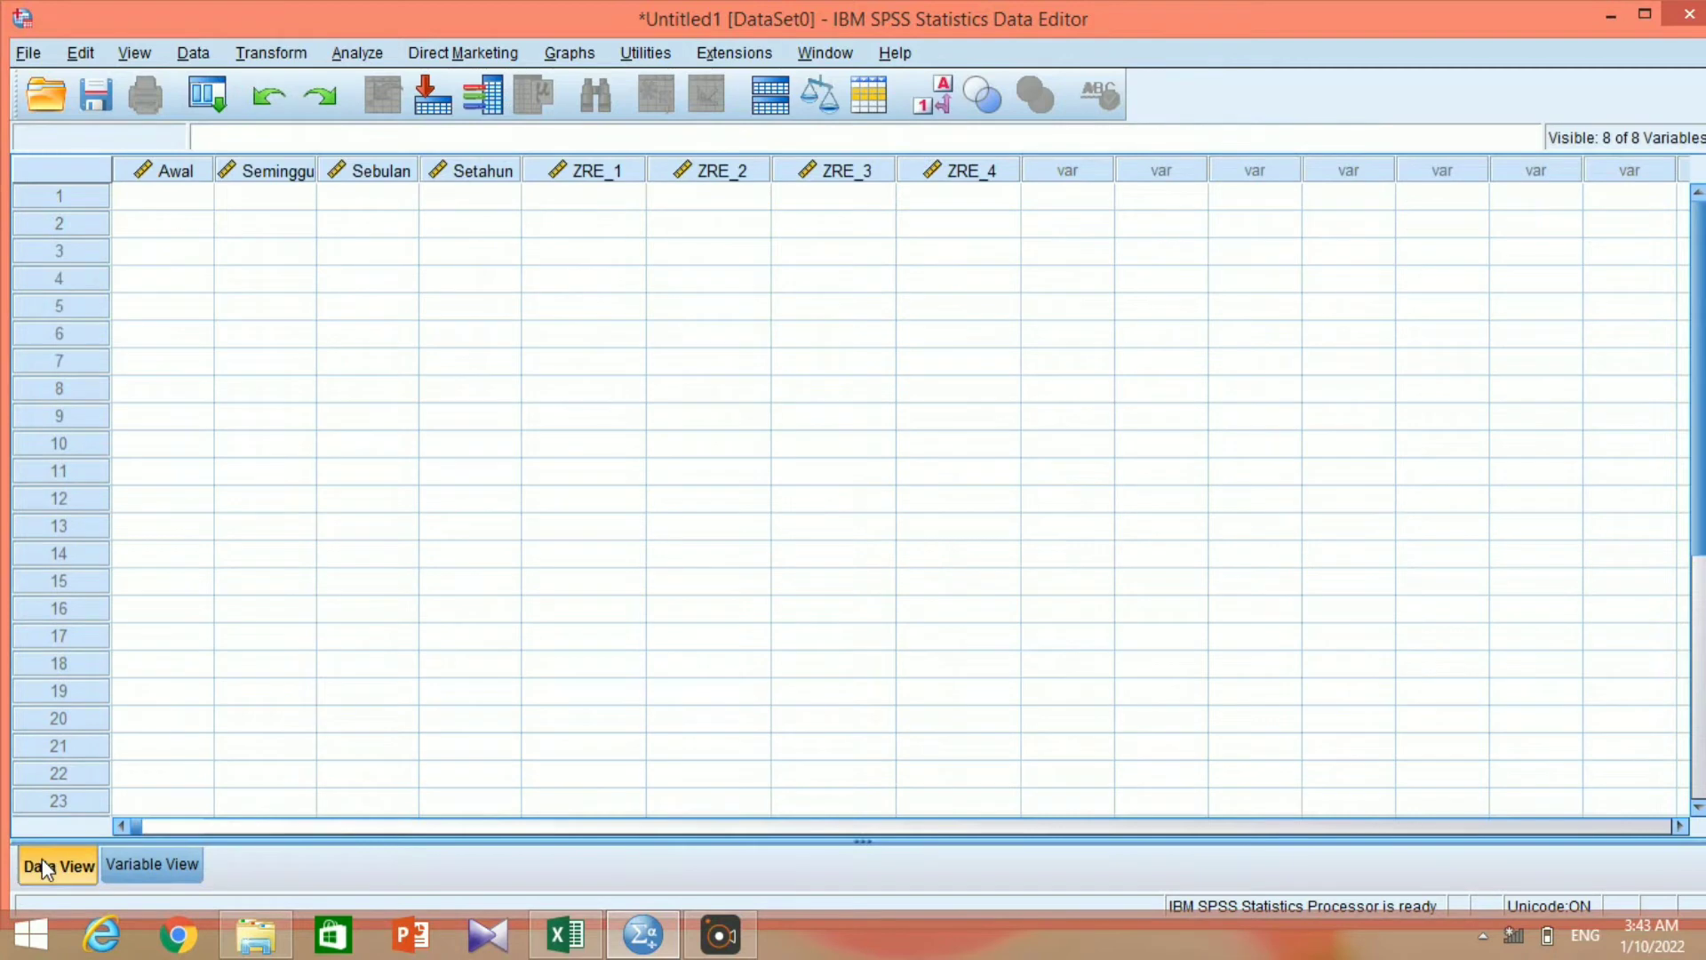
{"action": "left_click", "coordinate": [265, 88]}
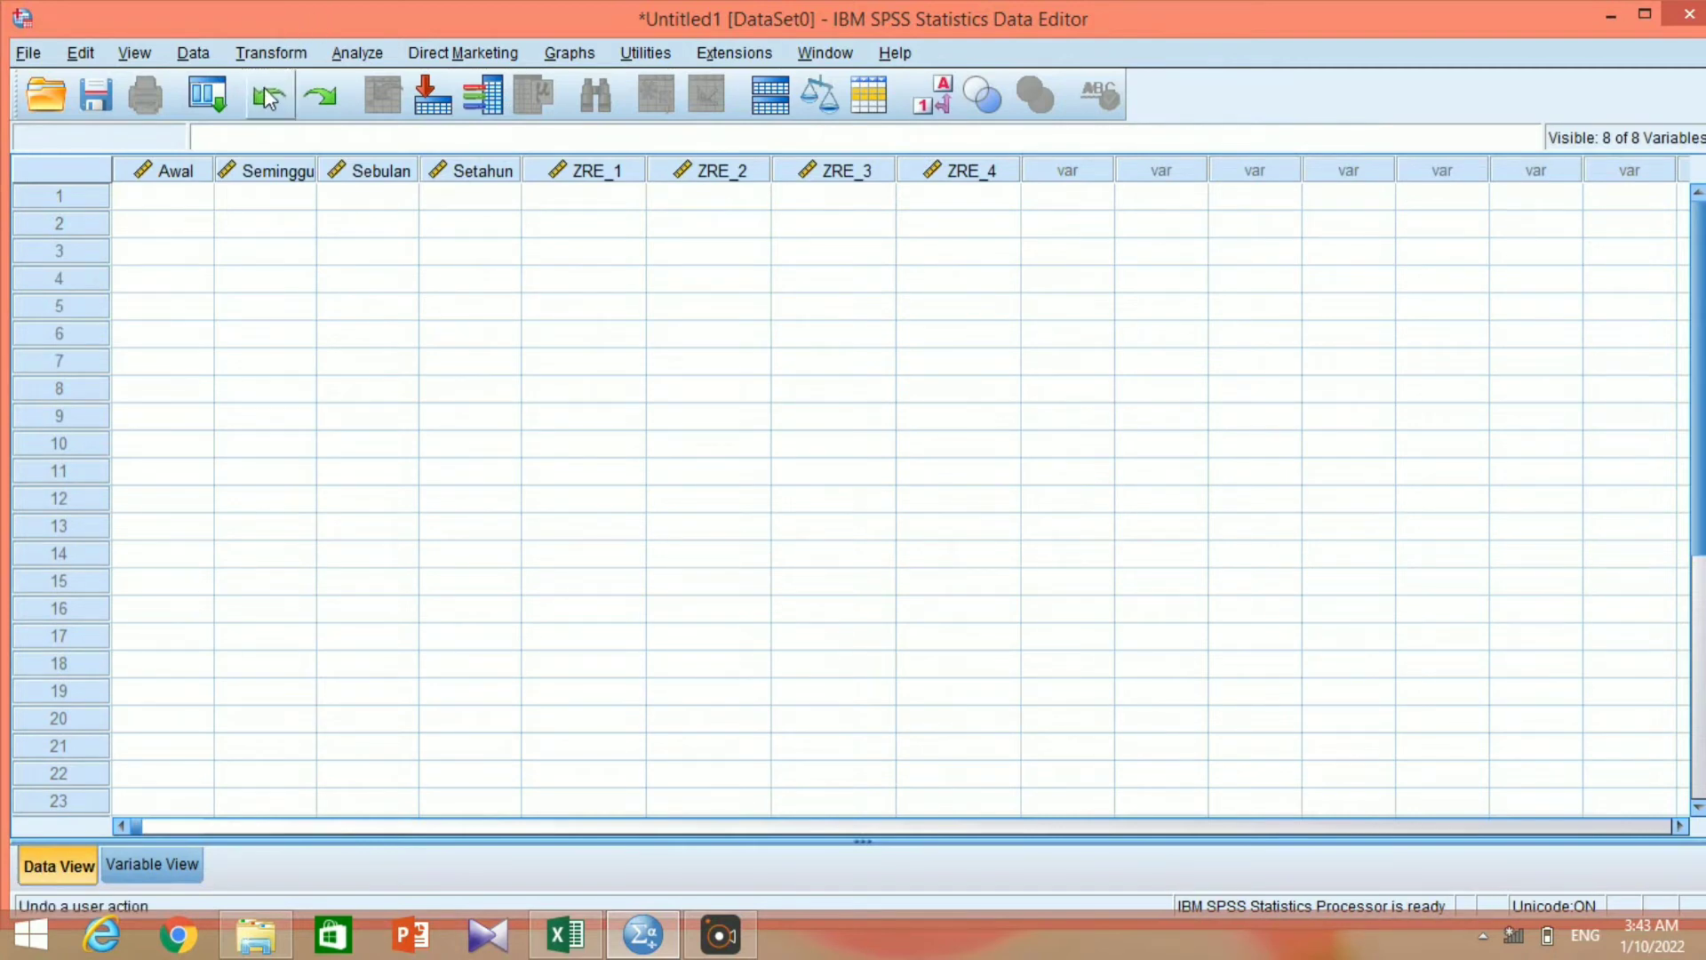
{"action": "left_click", "coordinate": [983, 167]}
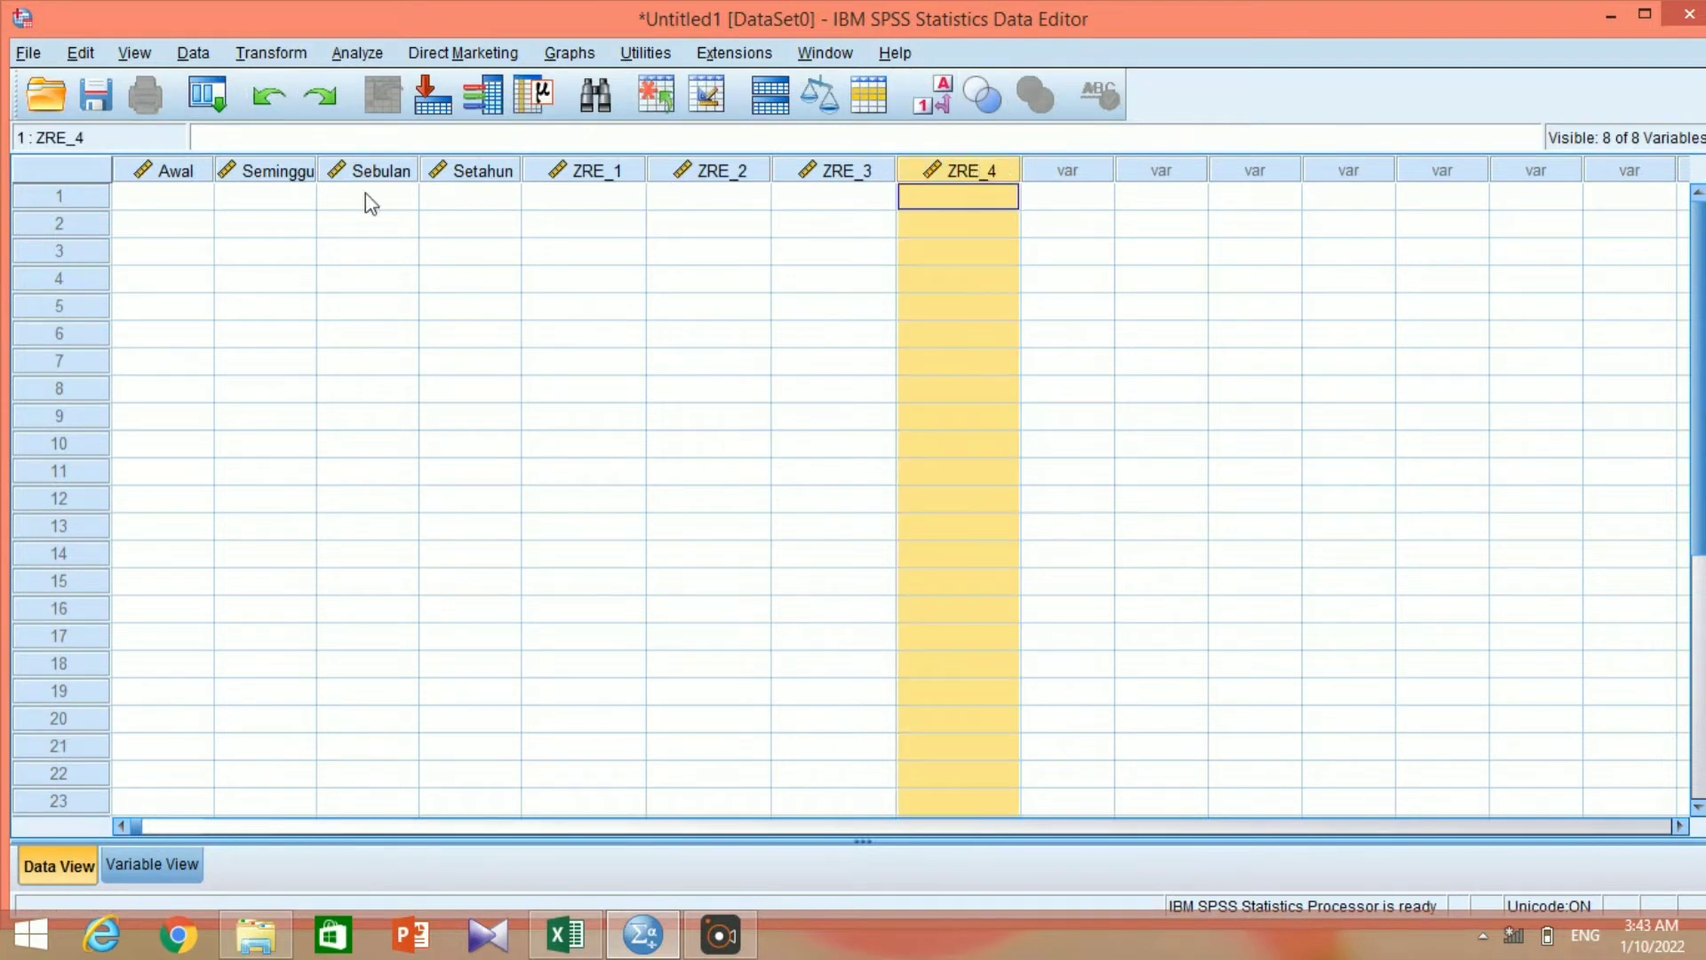
Exit SPSS without saving the dataset, restart it from the desktop and dismiss the welcome dialog.
{"action": "left_click", "coordinate": [1691, 18]}
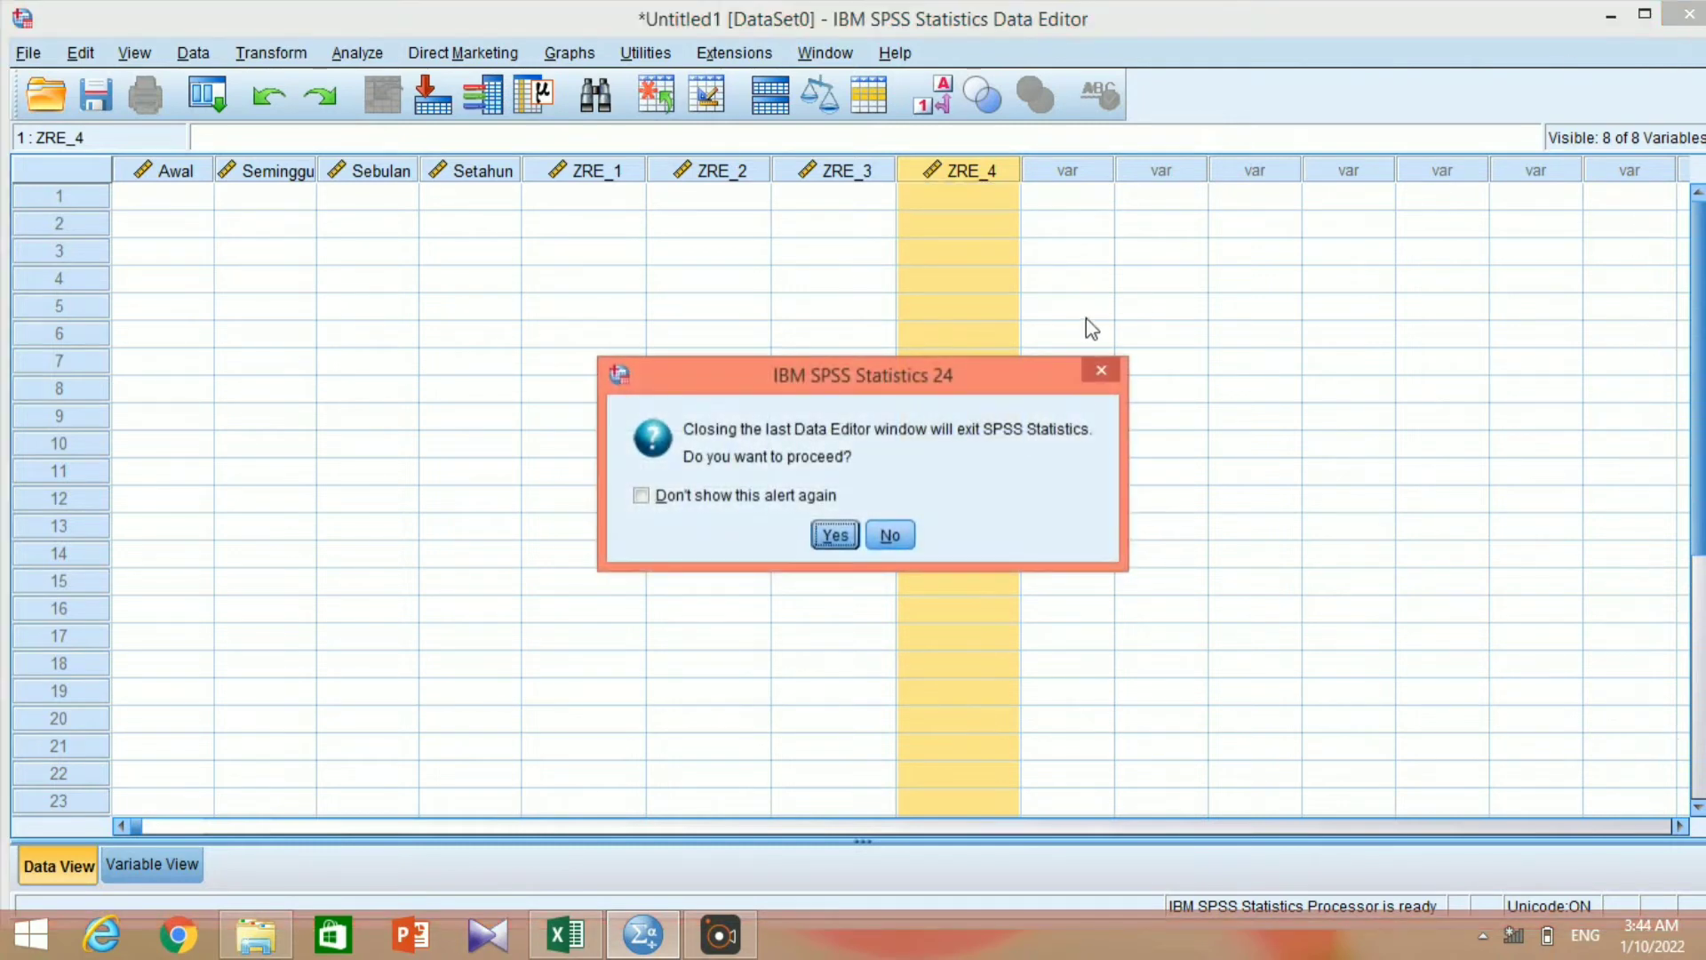
{"action": "left_click", "coordinate": [823, 534]}
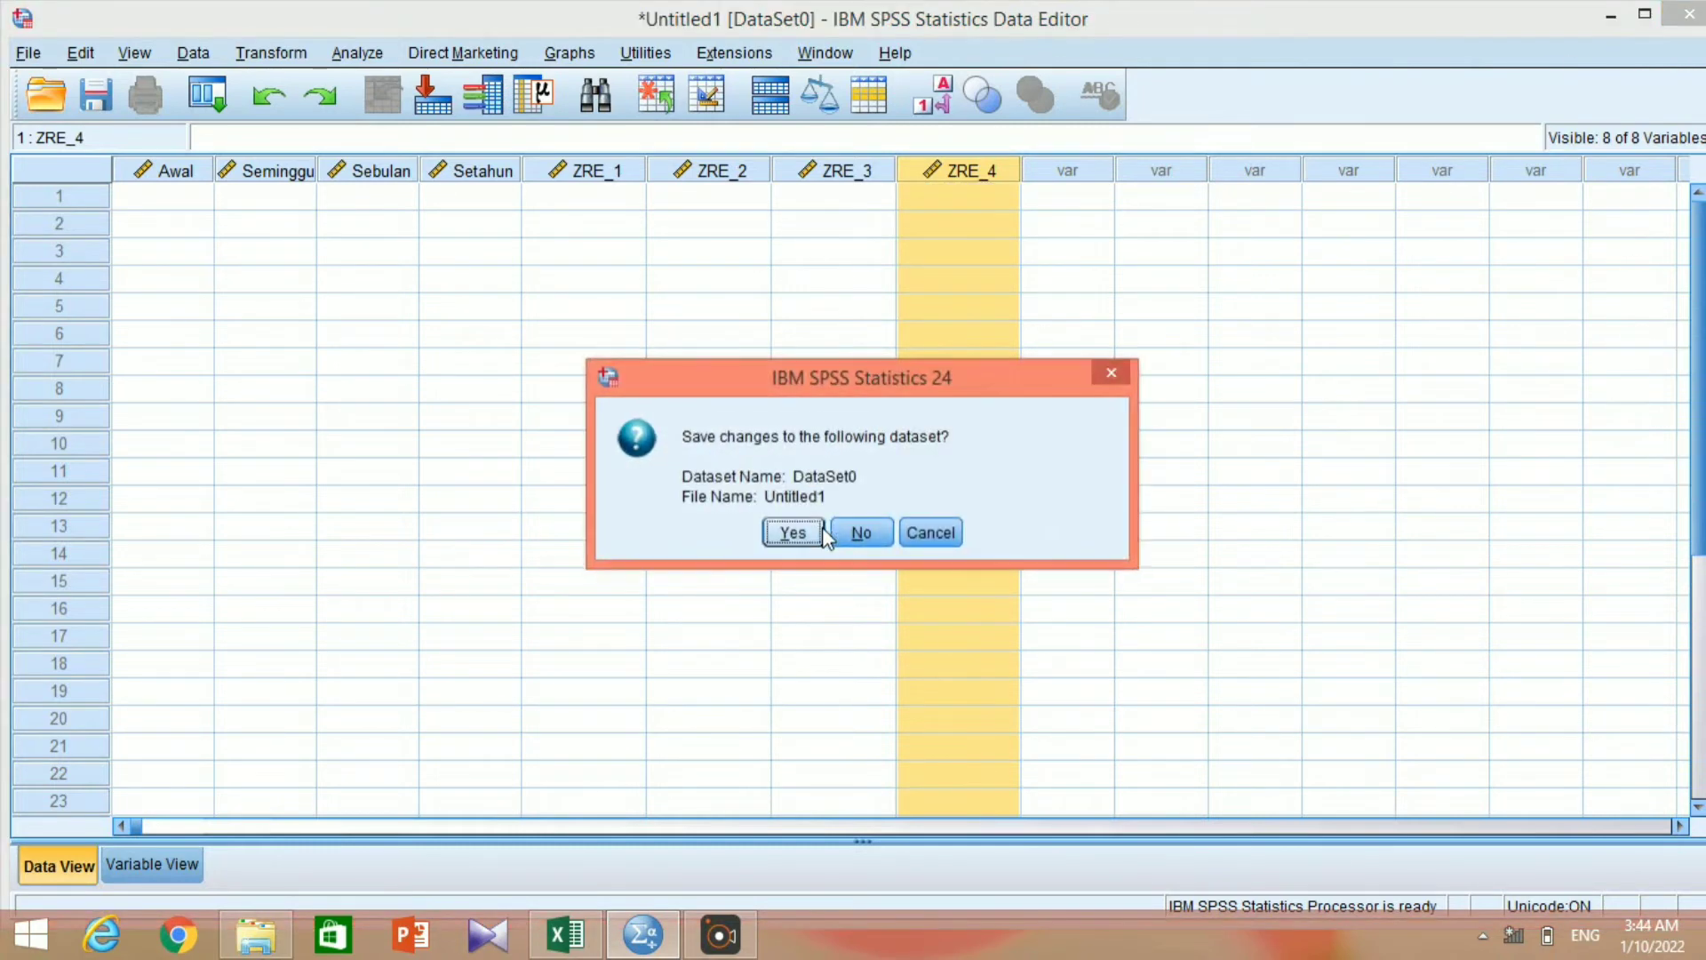
{"action": "left_click", "coordinate": [860, 534]}
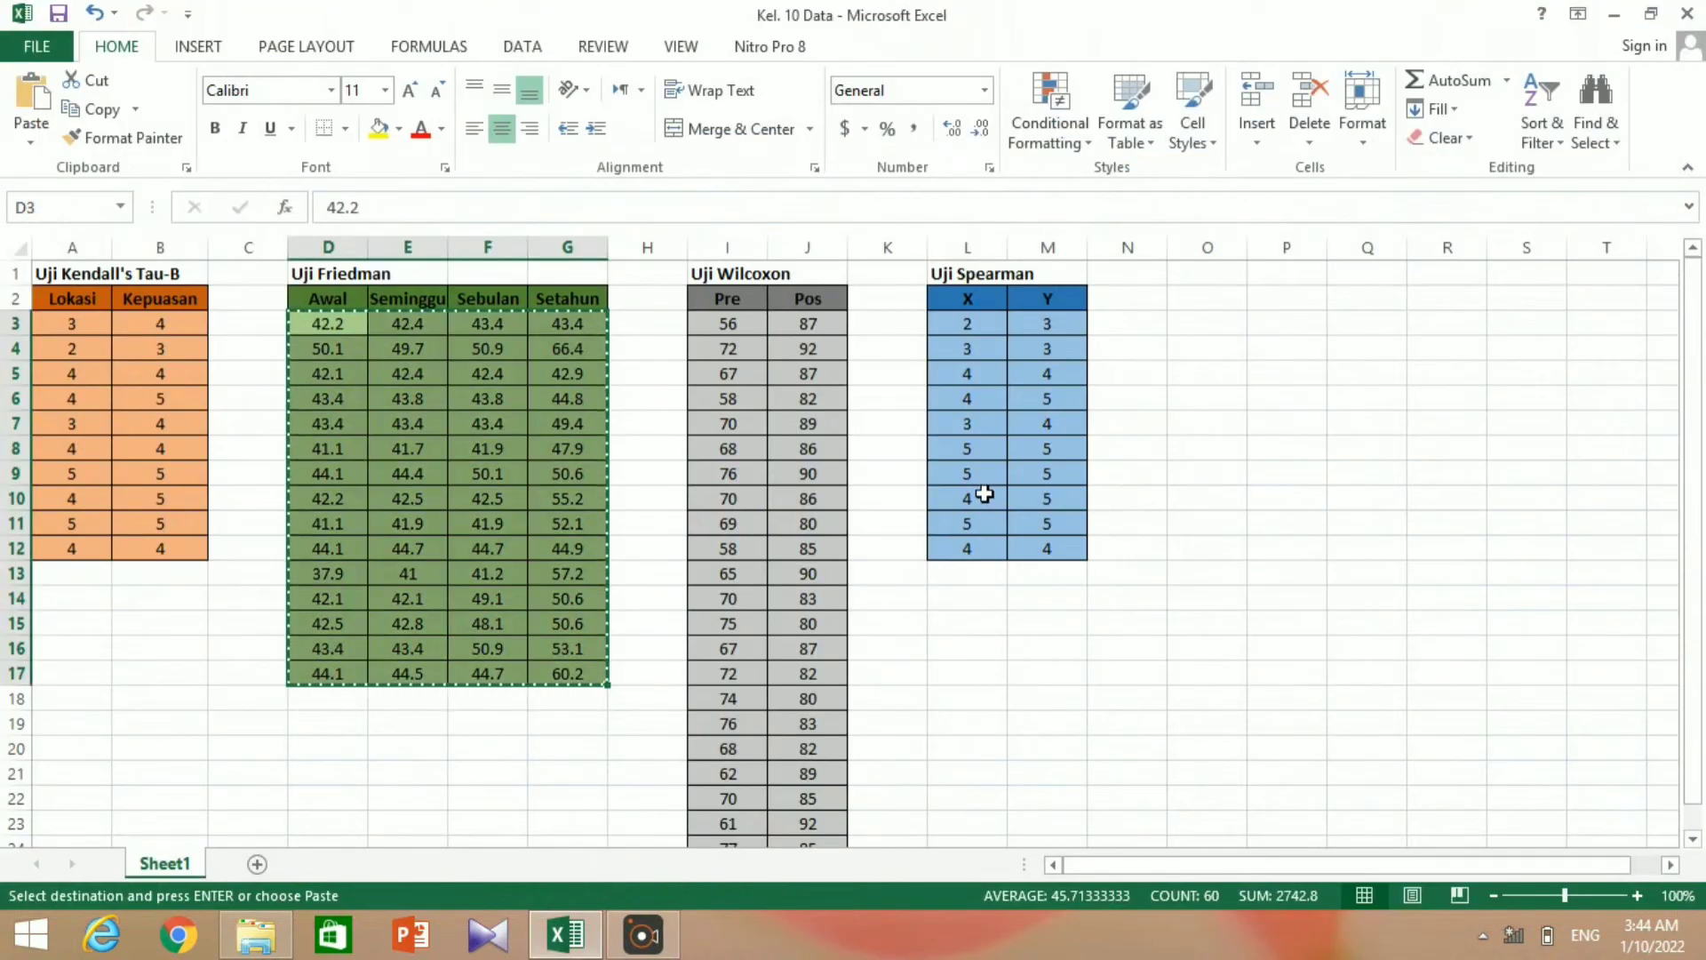
{"action": "left_click", "coordinate": [1611, 15]}
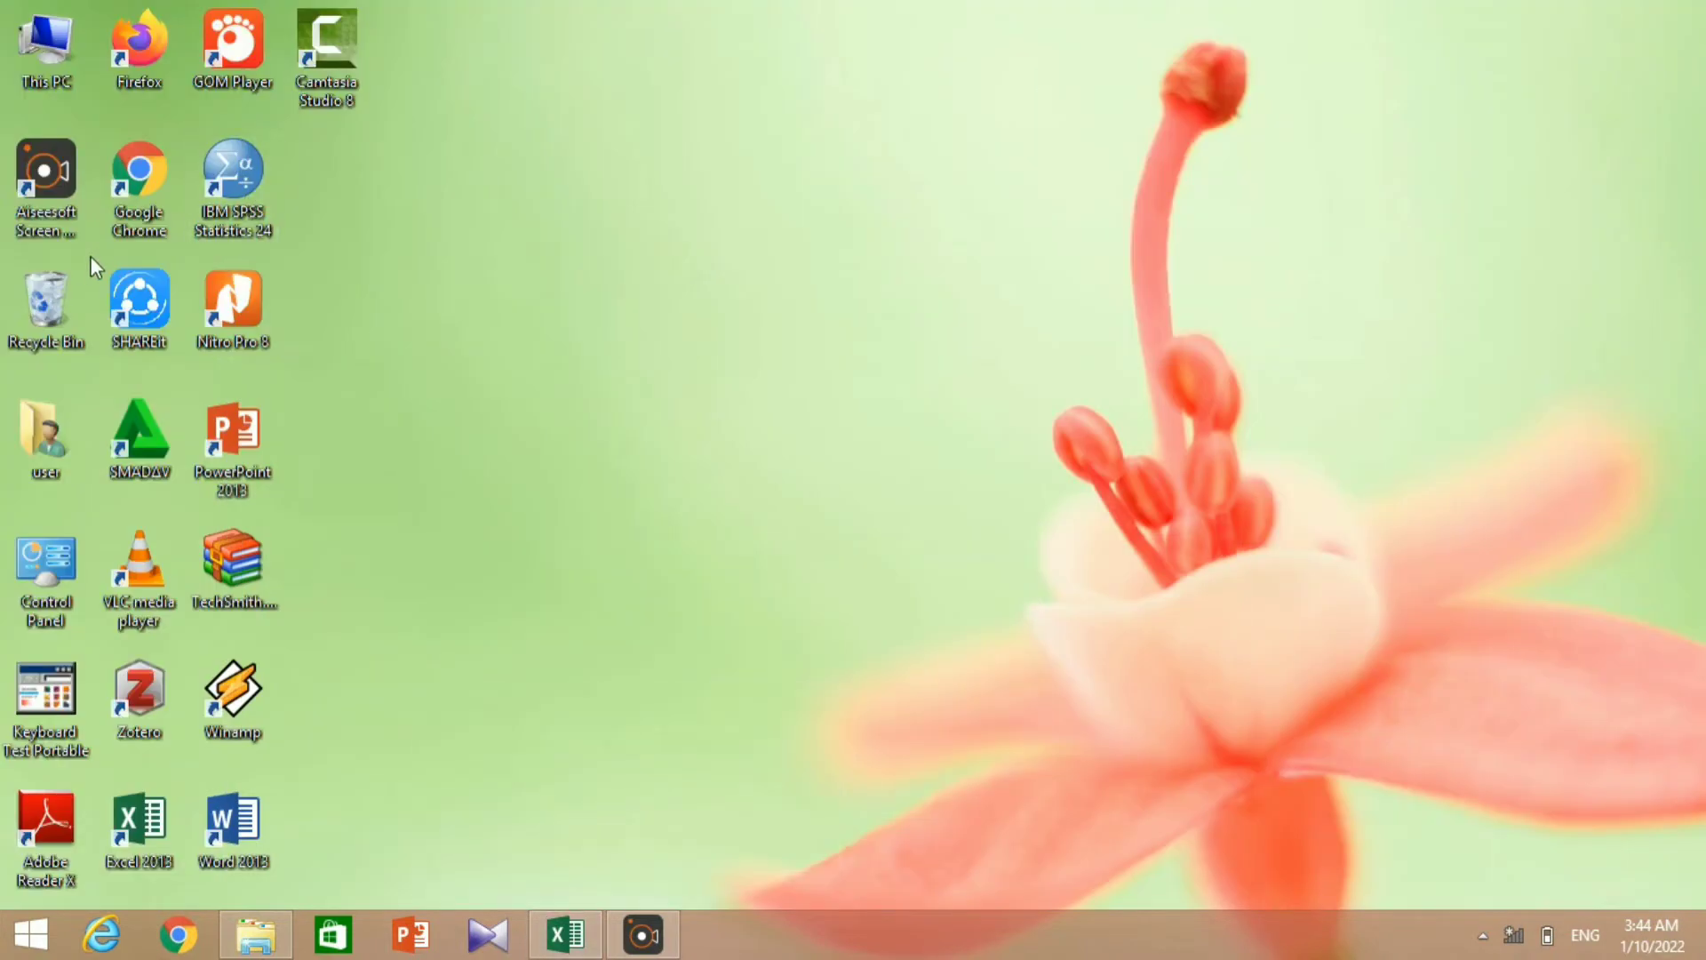
{"action": "double_click", "coordinate": [249, 179]}
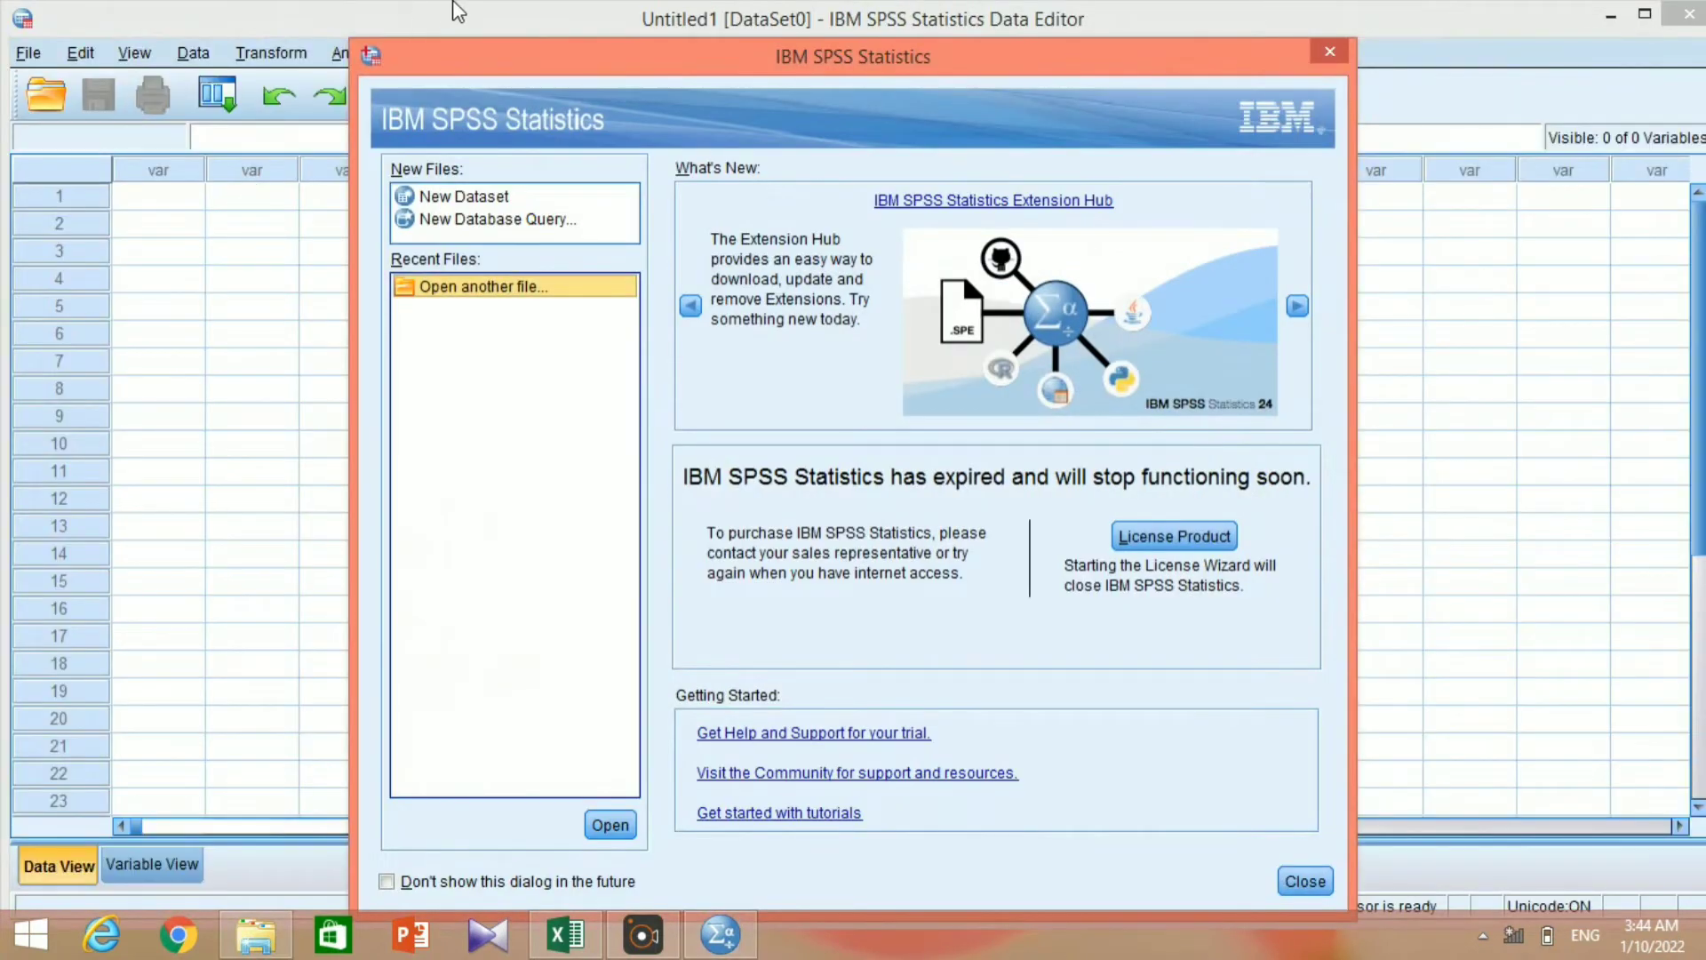
{"action": "left_click", "coordinate": [1326, 56]}
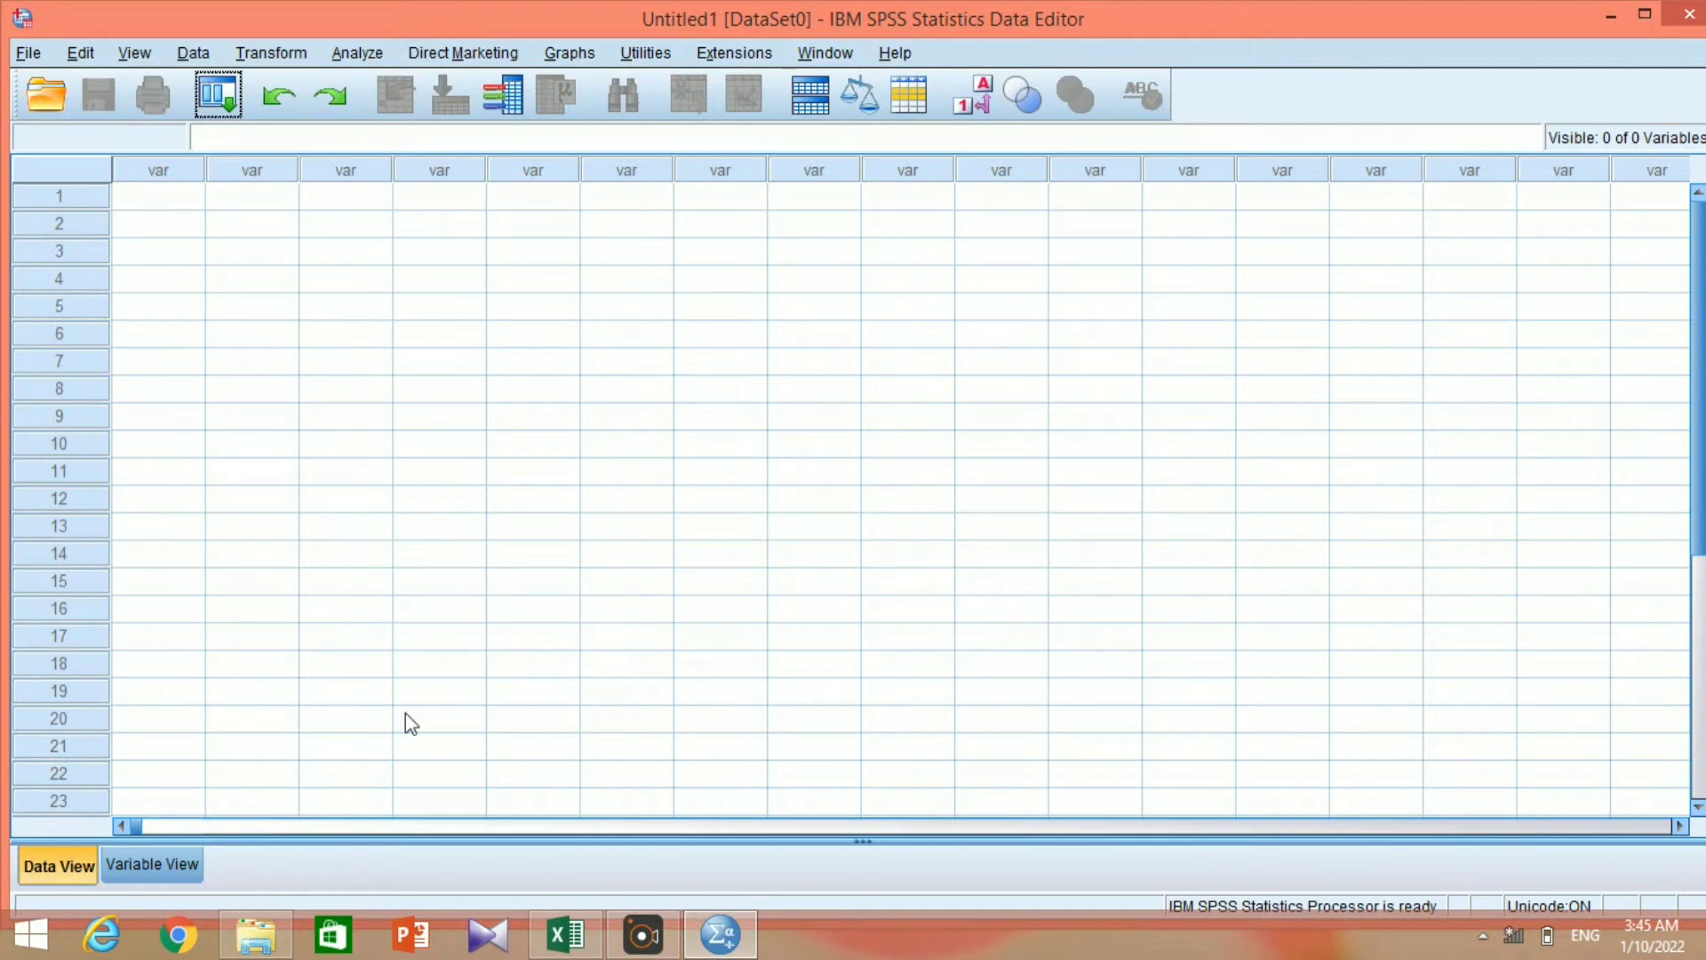
Define two variables named Pre and Post in the new dataset.
{"action": "left_click", "coordinate": [135, 866]}
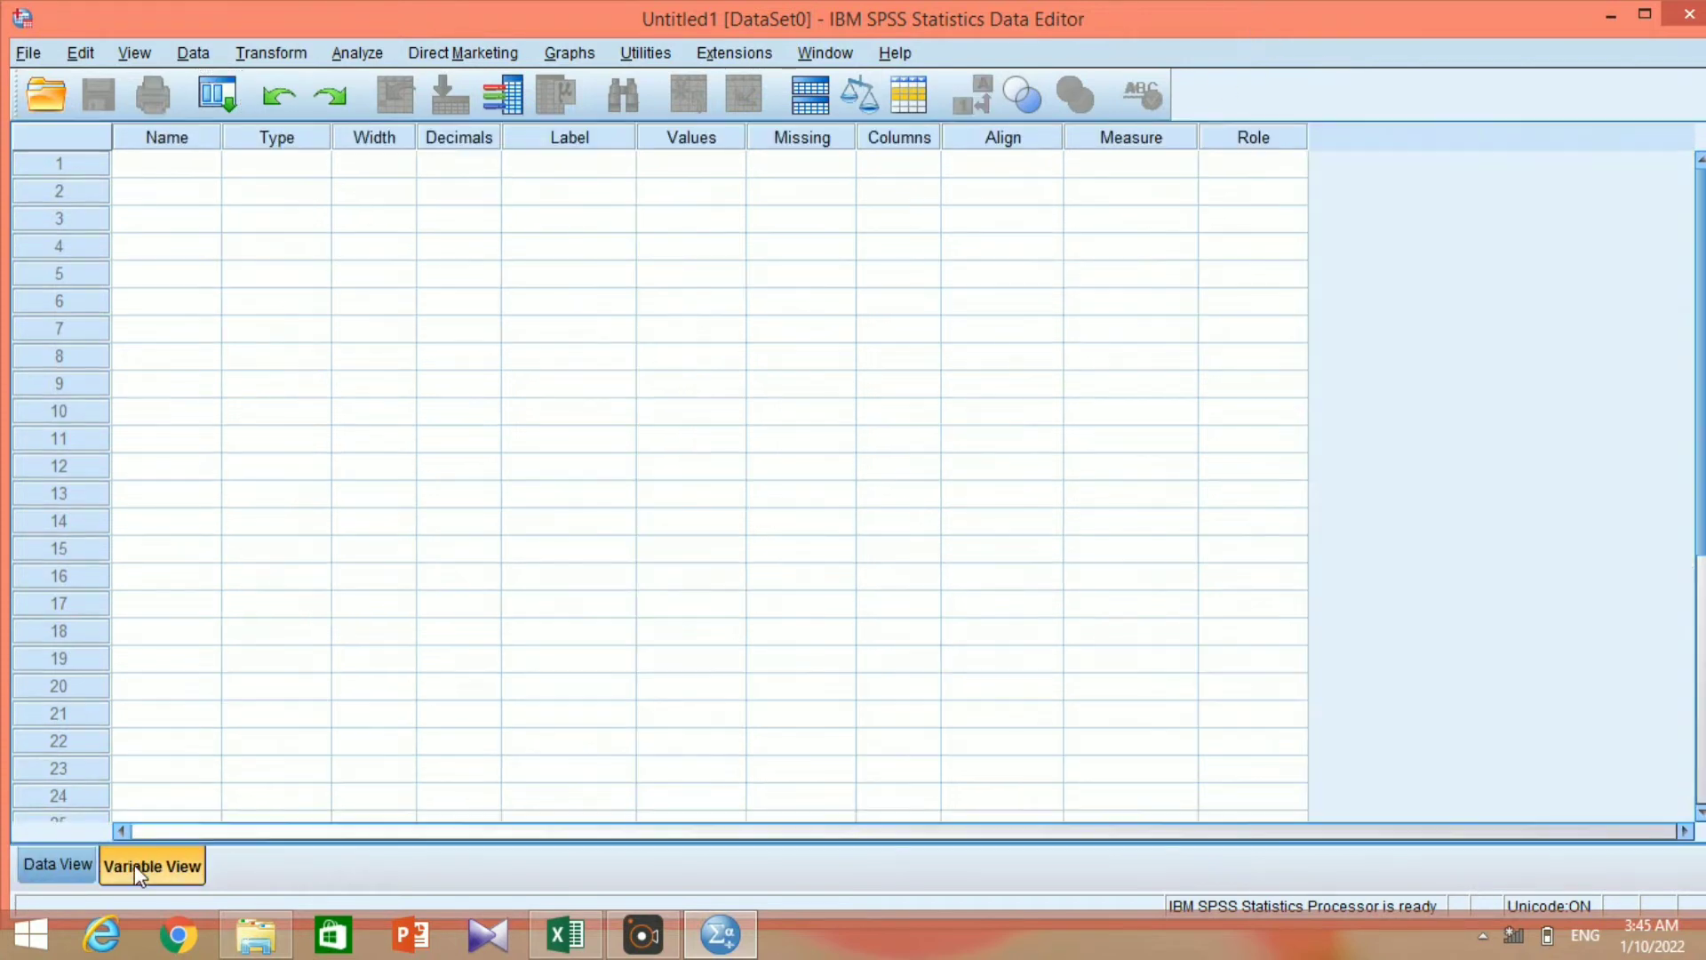
{"action": "left_click", "coordinate": [189, 167]}
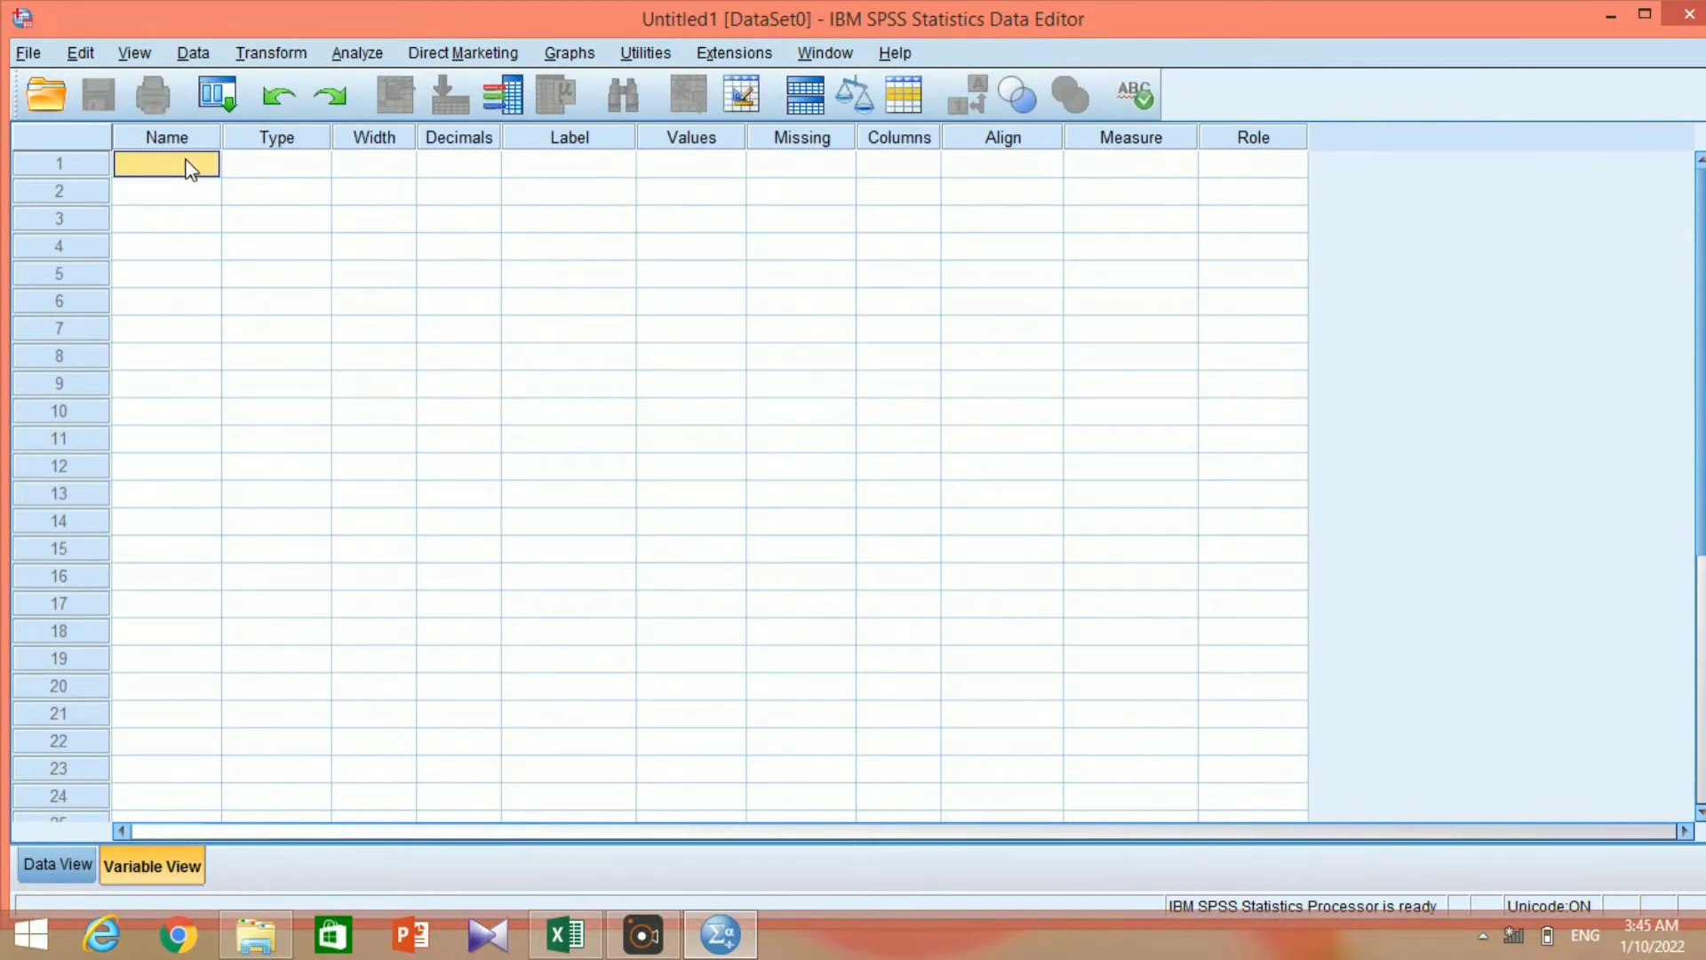
{"action": "left_click", "coordinate": [188, 163]}
{"action": "type", "text": "Pre"}
{"action": "key", "text": "Return"}
{"action": "type", "text": "Post"}
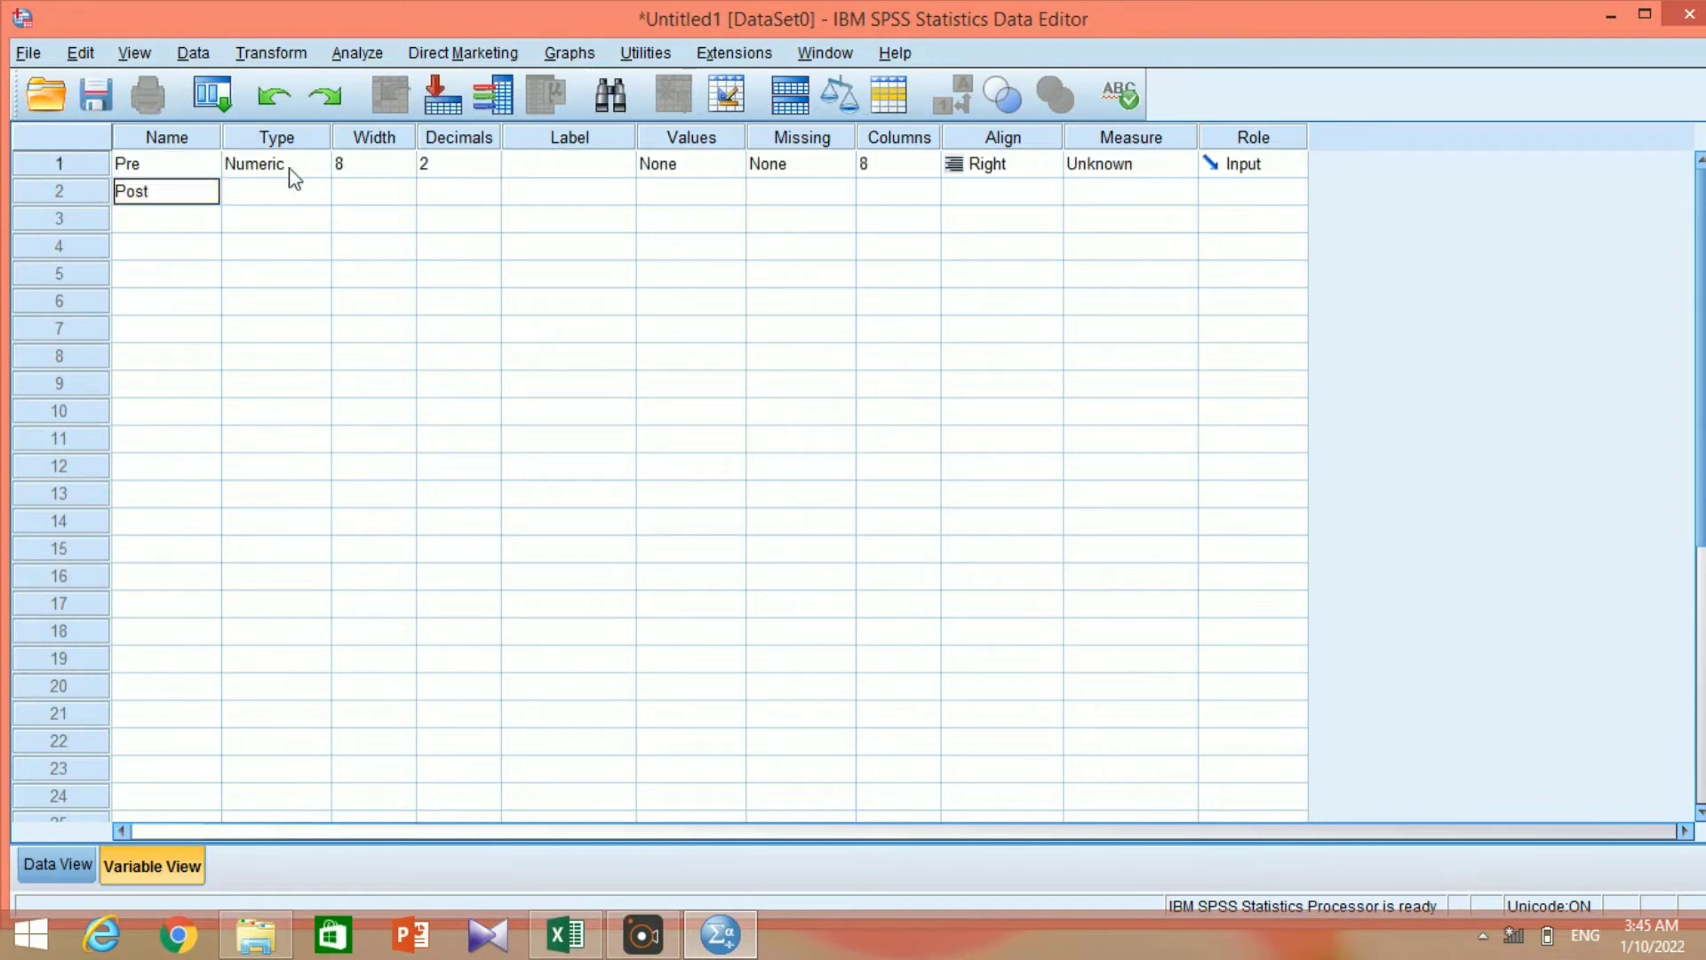
{"action": "key", "text": "Return"}
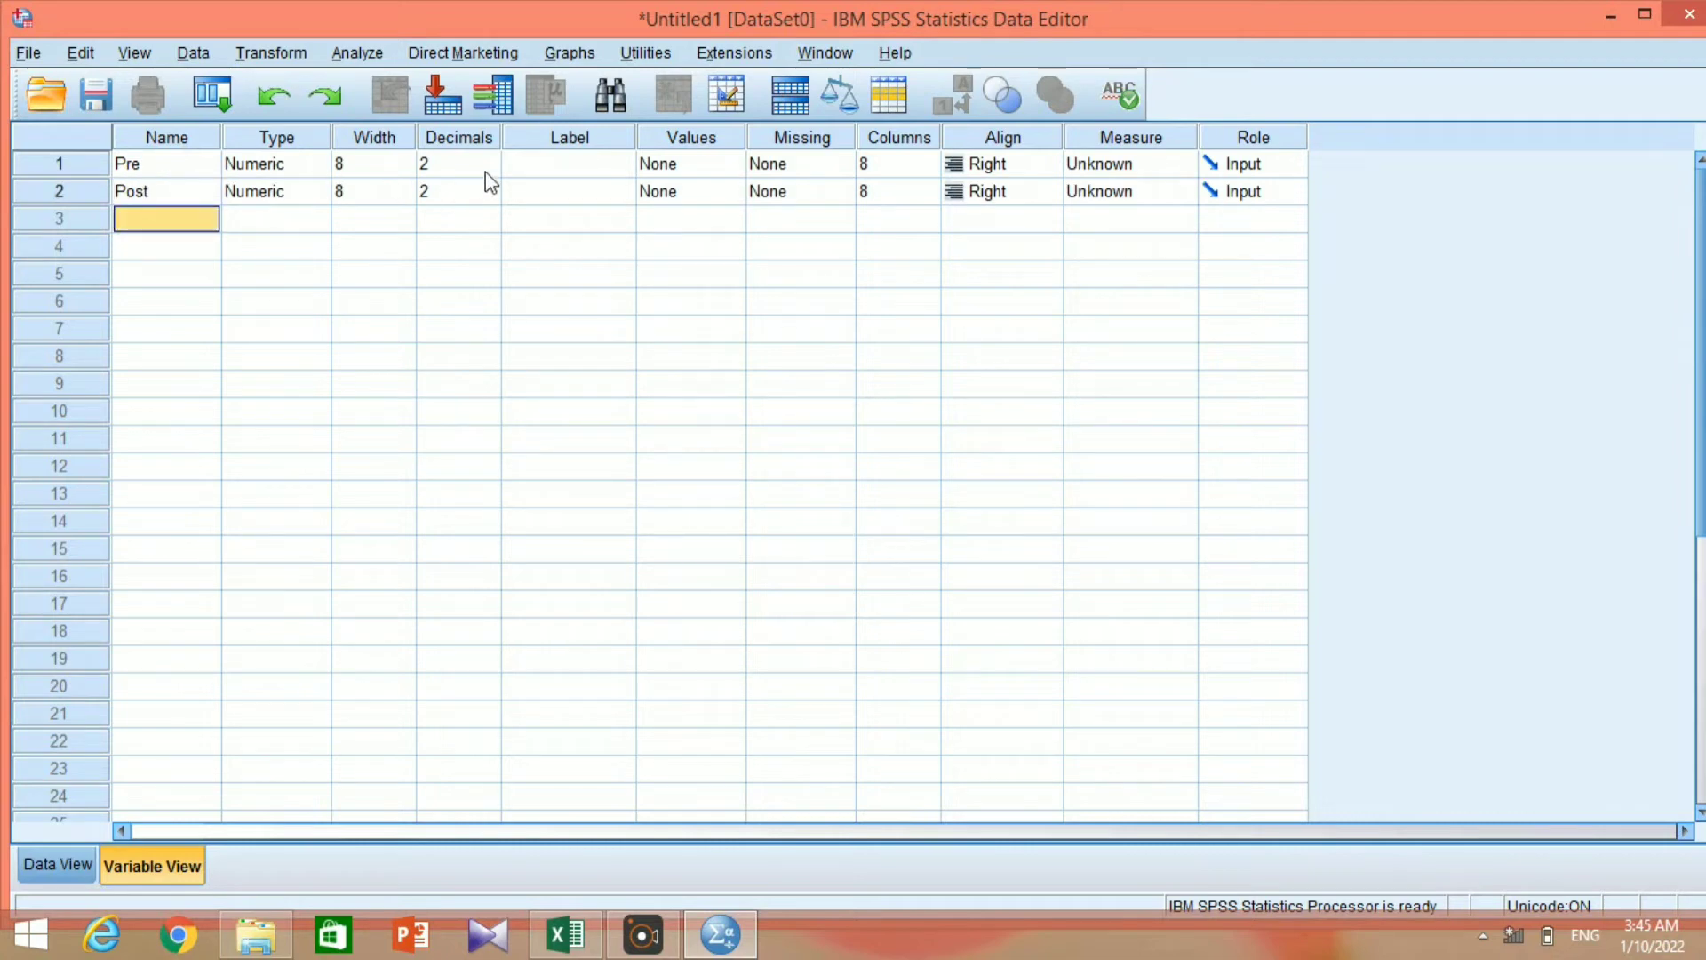
Label the variable Pre as "Pre Test" and the variable Post as "Post Test".
{"action": "left_click", "coordinate": [523, 165]}
{"action": "left_click", "coordinate": [522, 165]}
{"action": "type", "text": "P"}
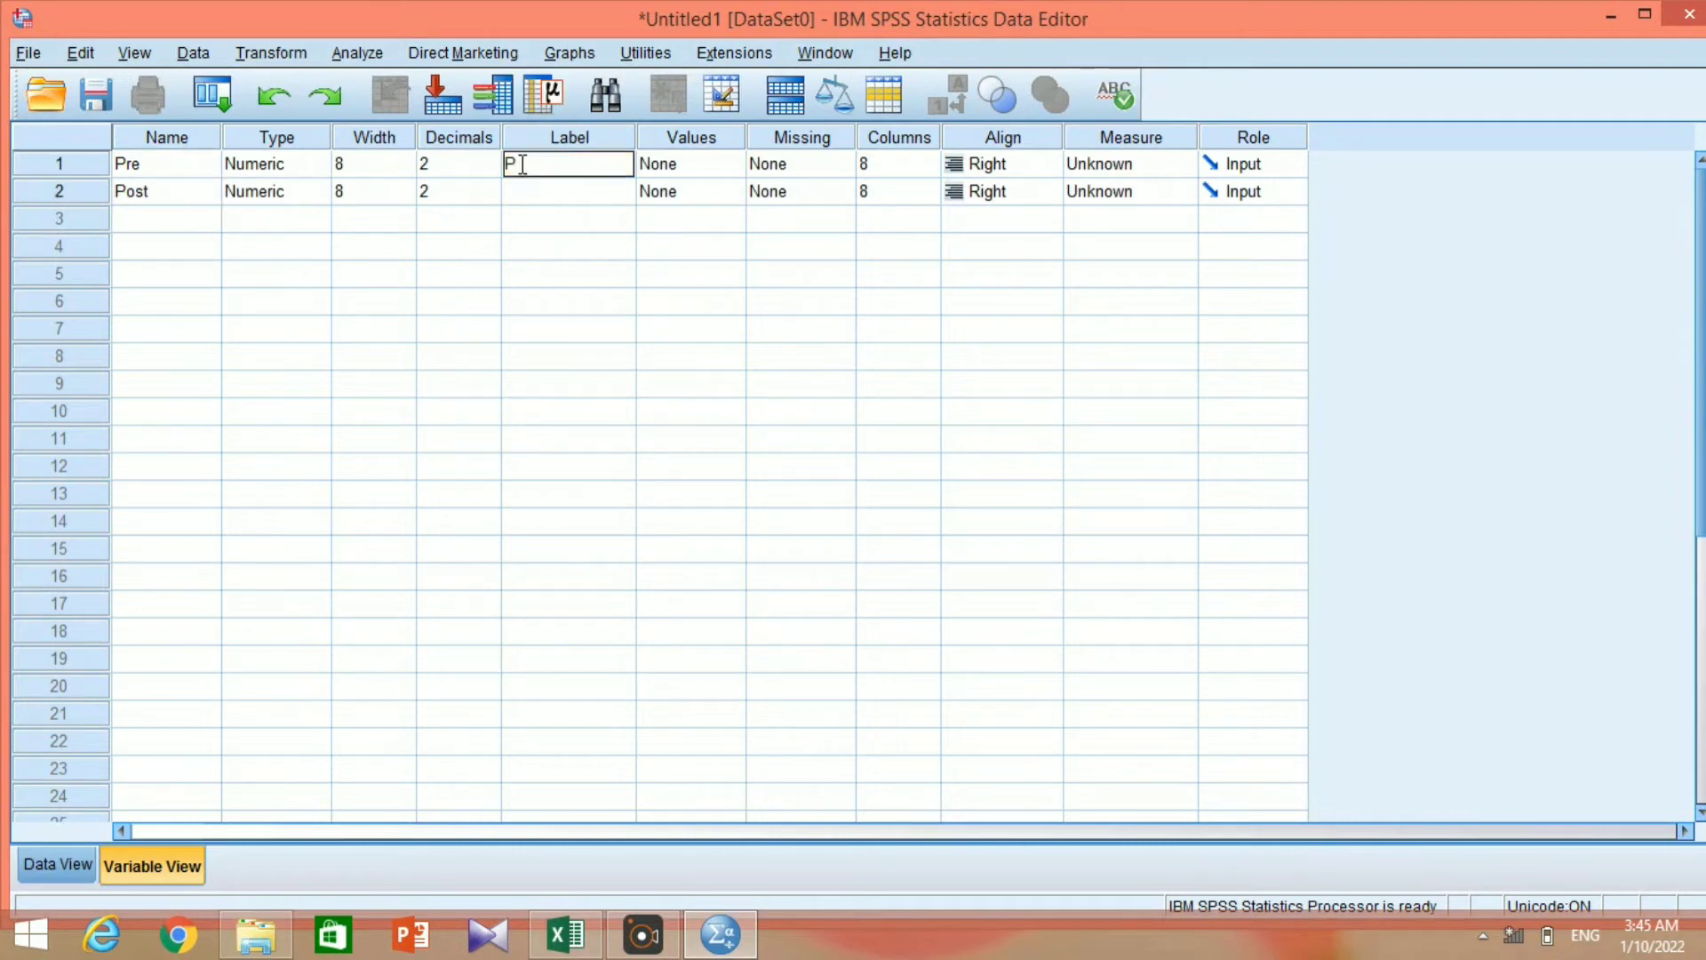
{"action": "type", "text": "e"}
{"action": "key", "text": "BackSpace"}
{"action": "type", "text": "re Test"}
{"action": "key", "text": "Return"}
{"action": "type", "text": "P"}
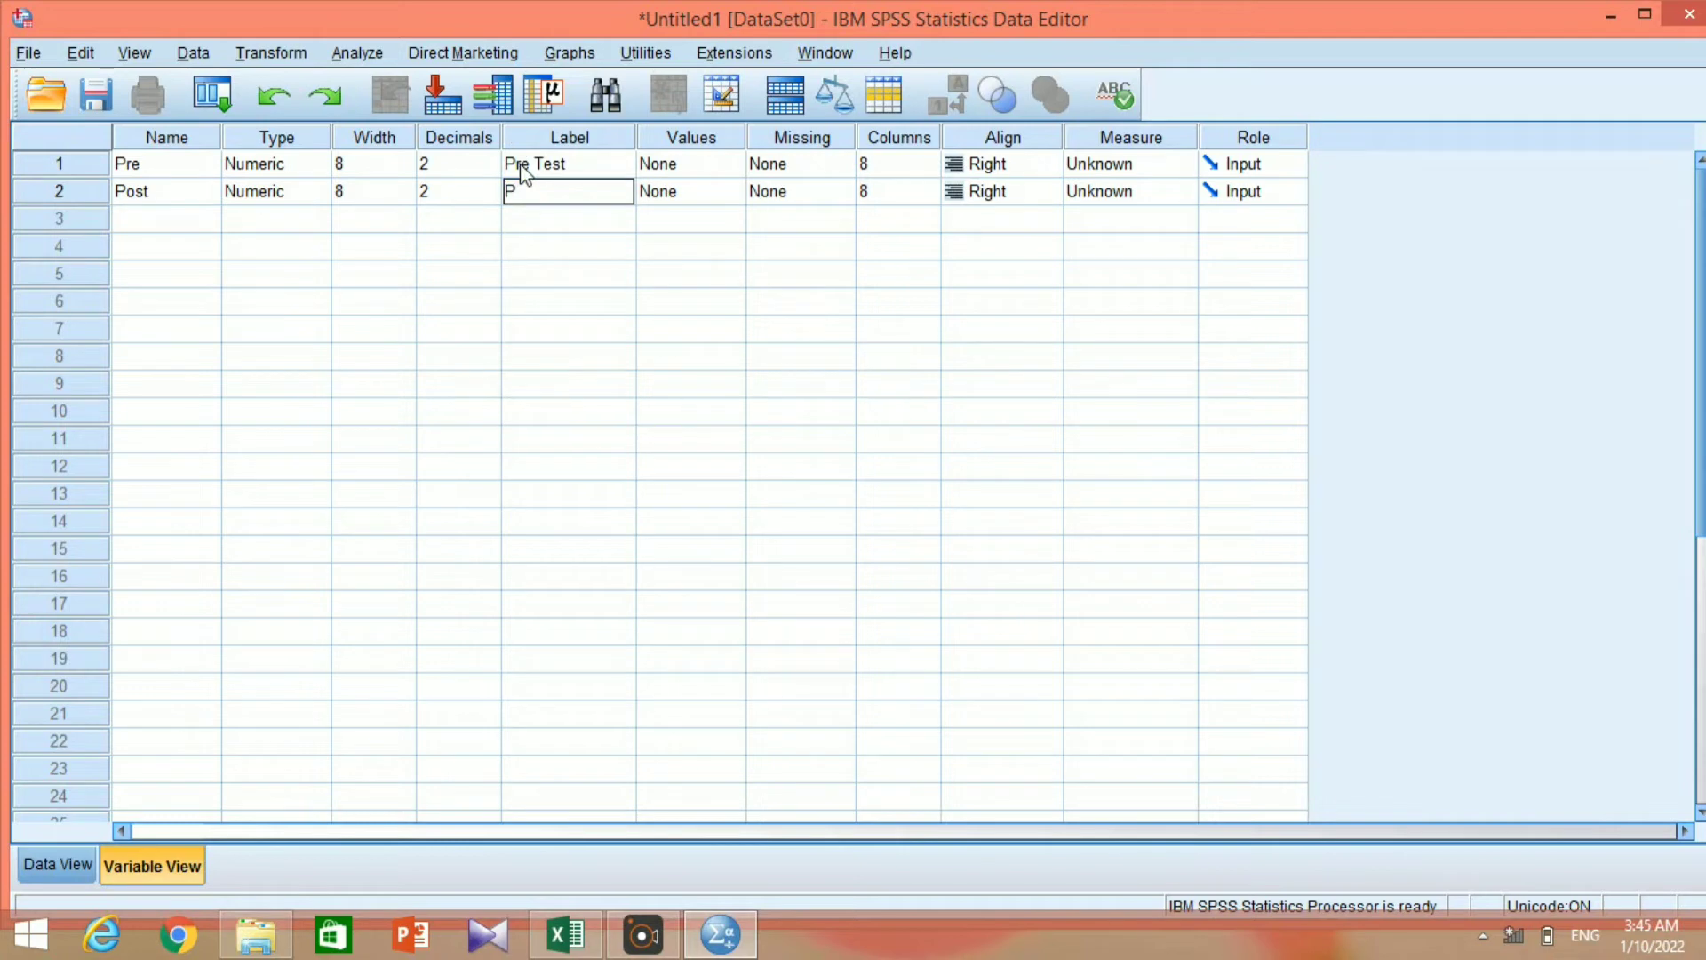
{"action": "type", "text": "ost Test"}
Set the number of decimals to 0 for both Pre and Post.
{"action": "double_click", "coordinate": [489, 167]}
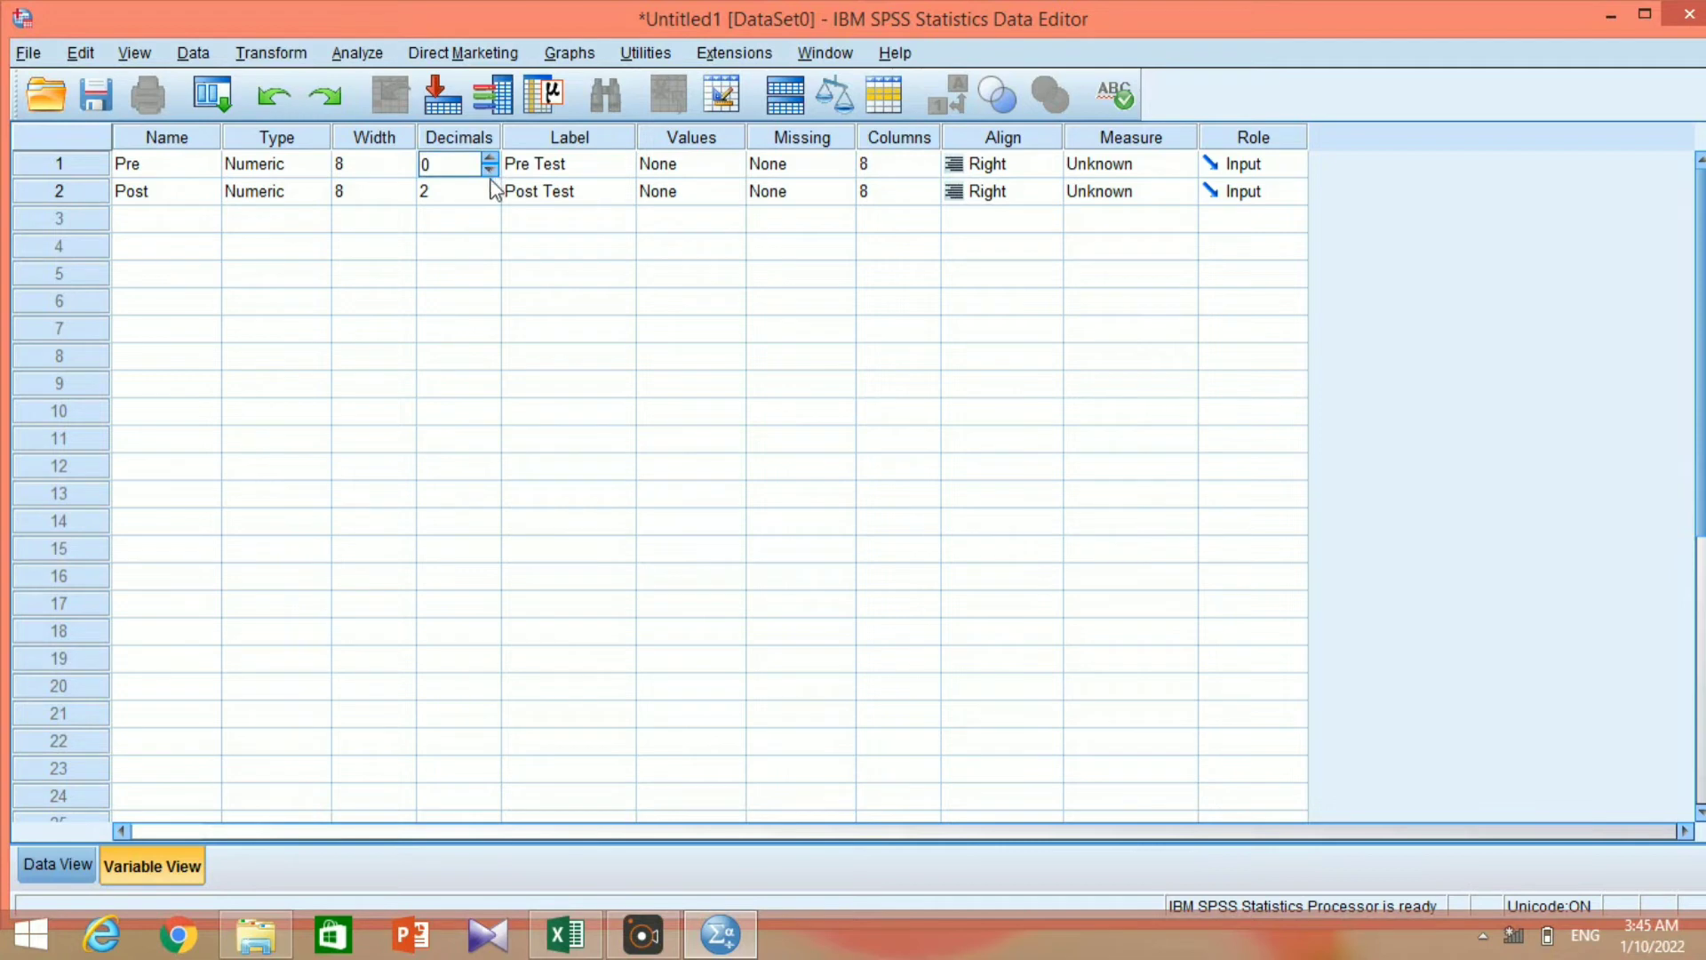
{"action": "left_click", "coordinate": [492, 194]}
{"action": "double_click", "coordinate": [493, 194]}
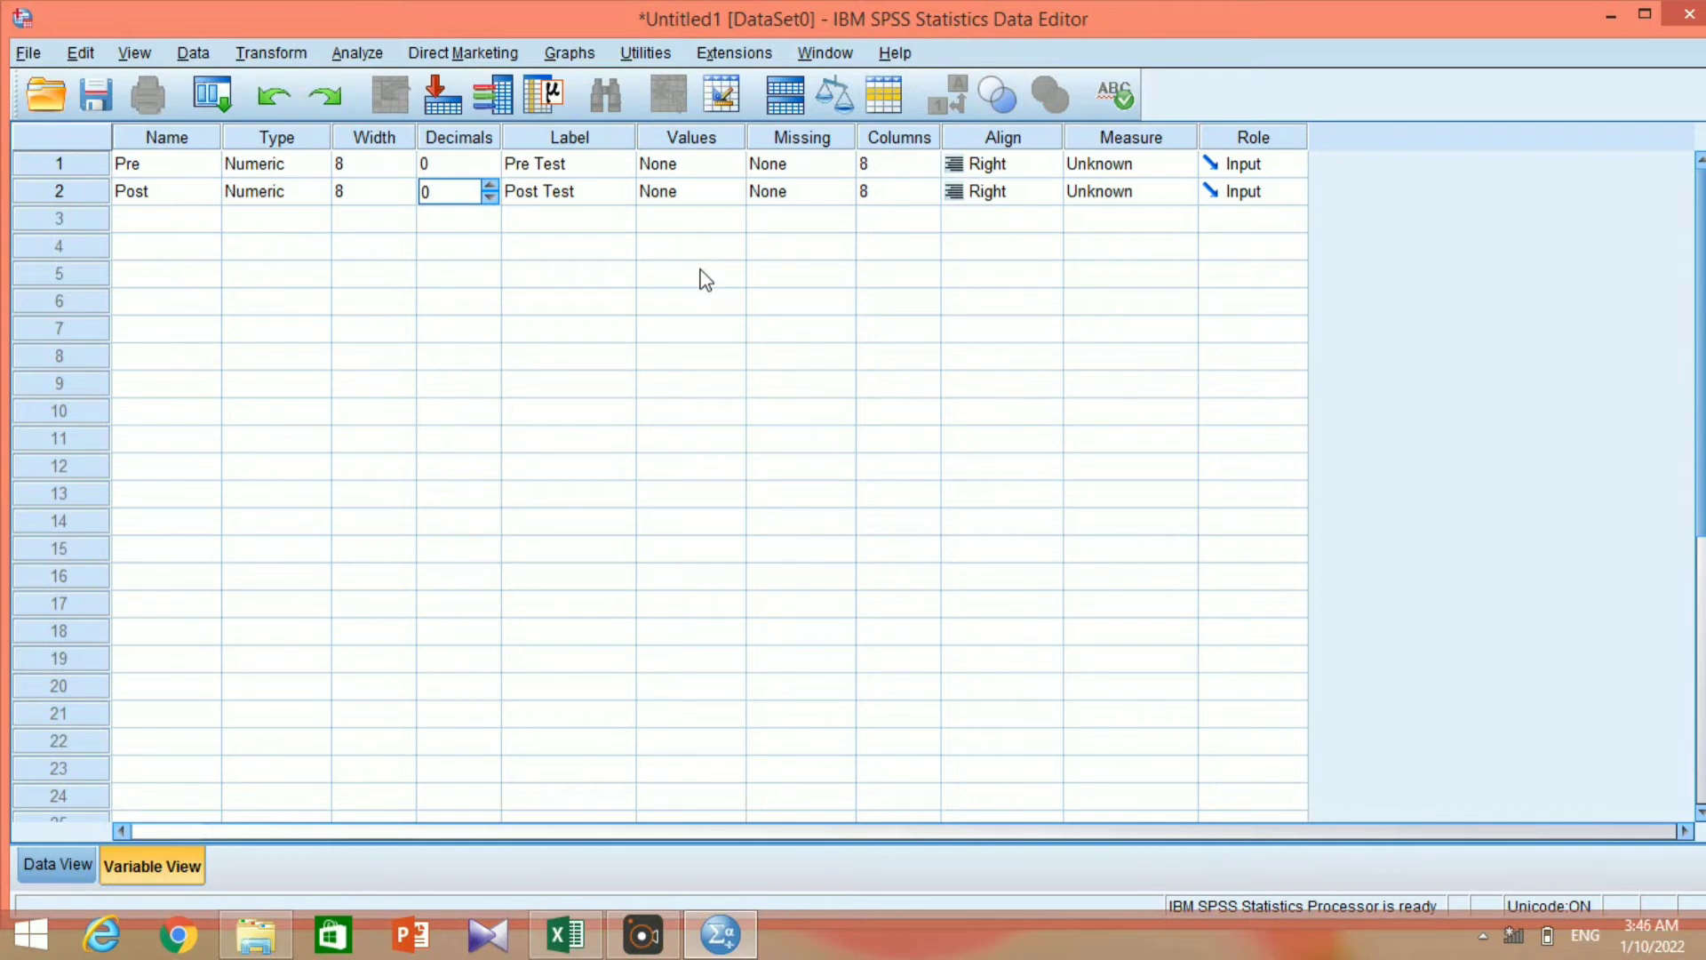
Set the measurement level of both Pre and Post to Scale.
{"action": "left_click", "coordinate": [1190, 165]}
{"action": "left_click", "coordinate": [1172, 193]}
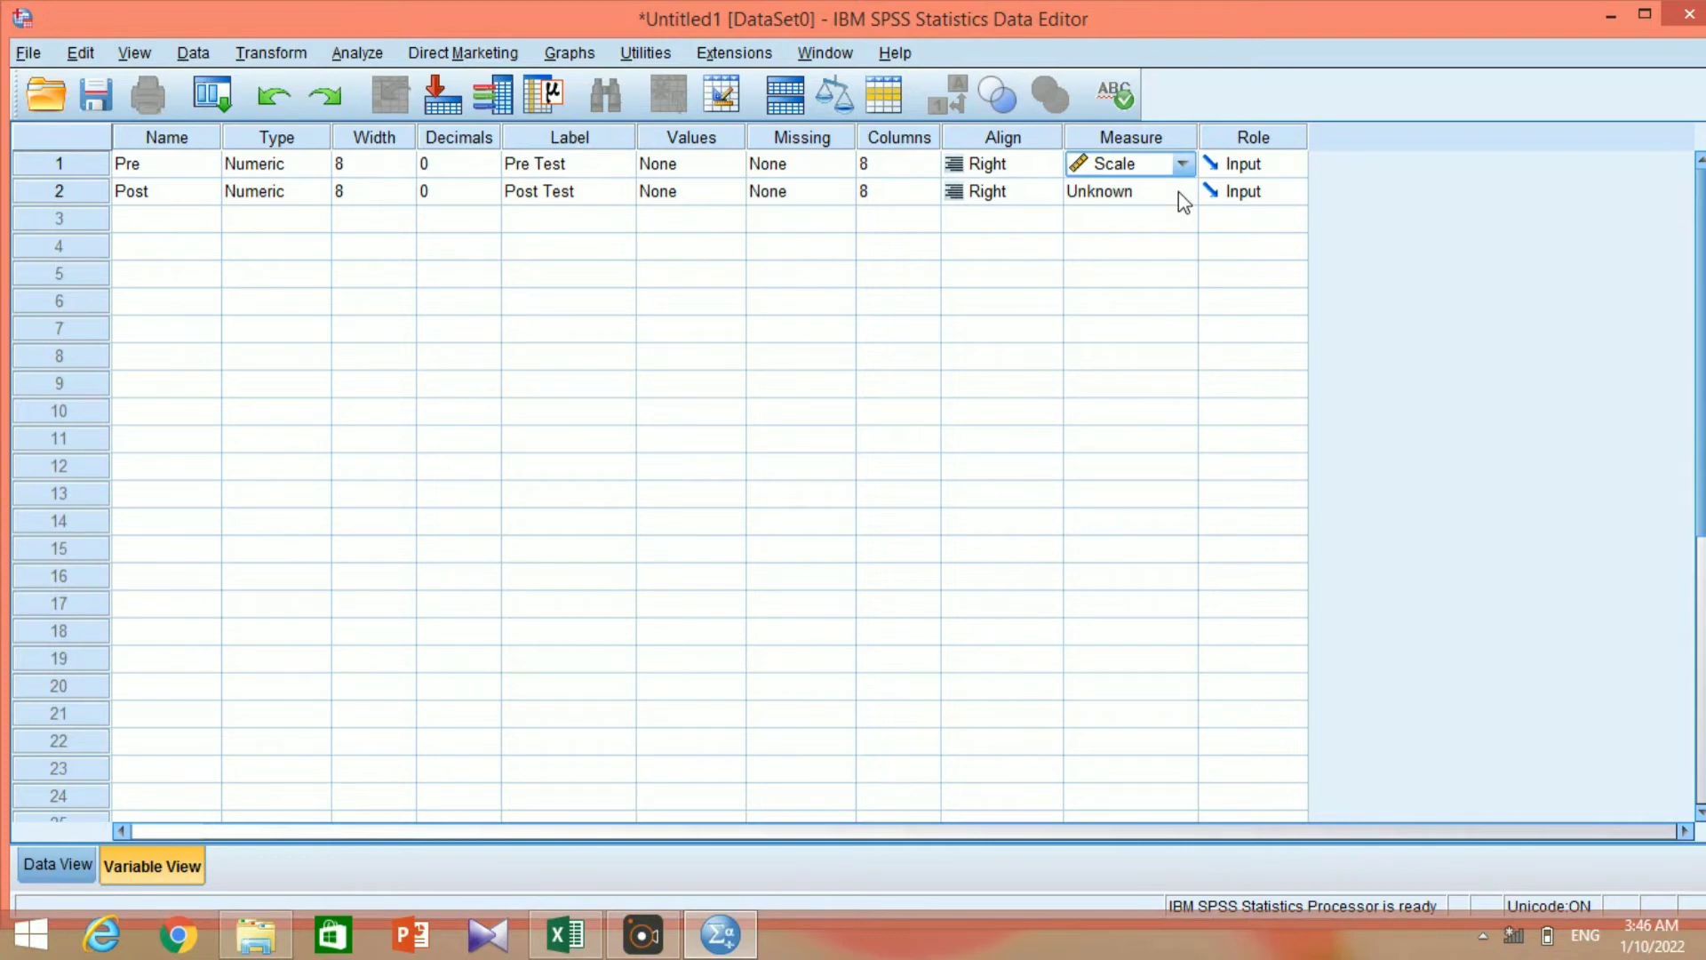
{"action": "left_click", "coordinate": [1179, 192]}
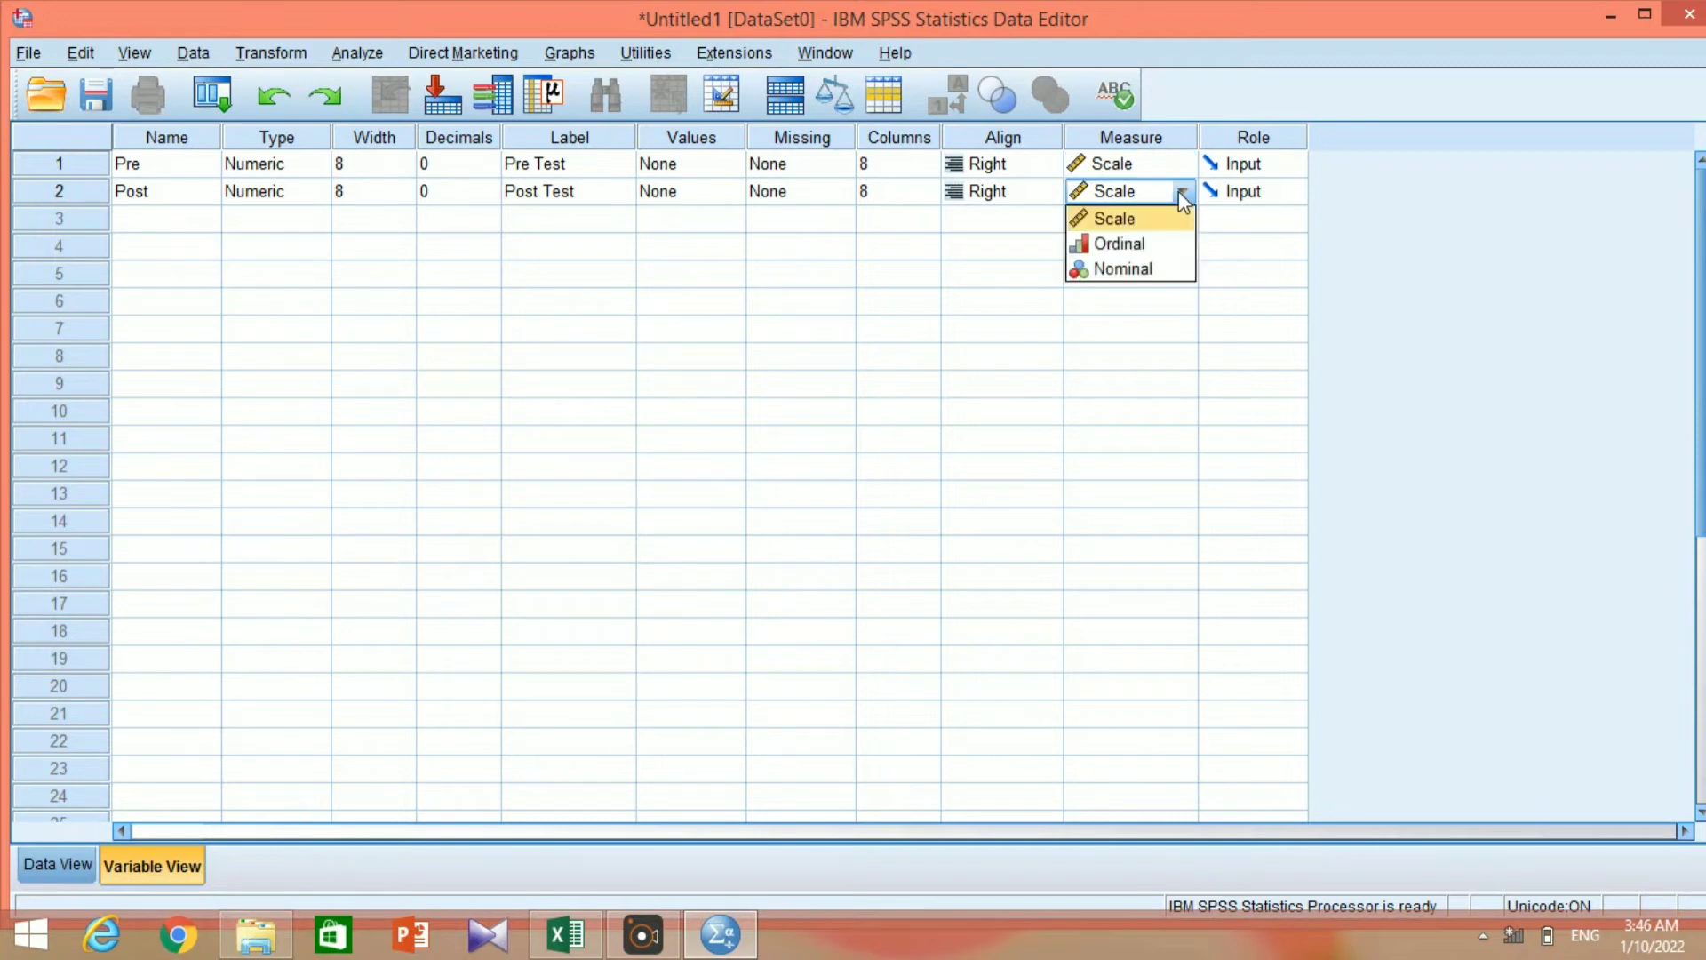
{"action": "left_click", "coordinate": [1165, 224]}
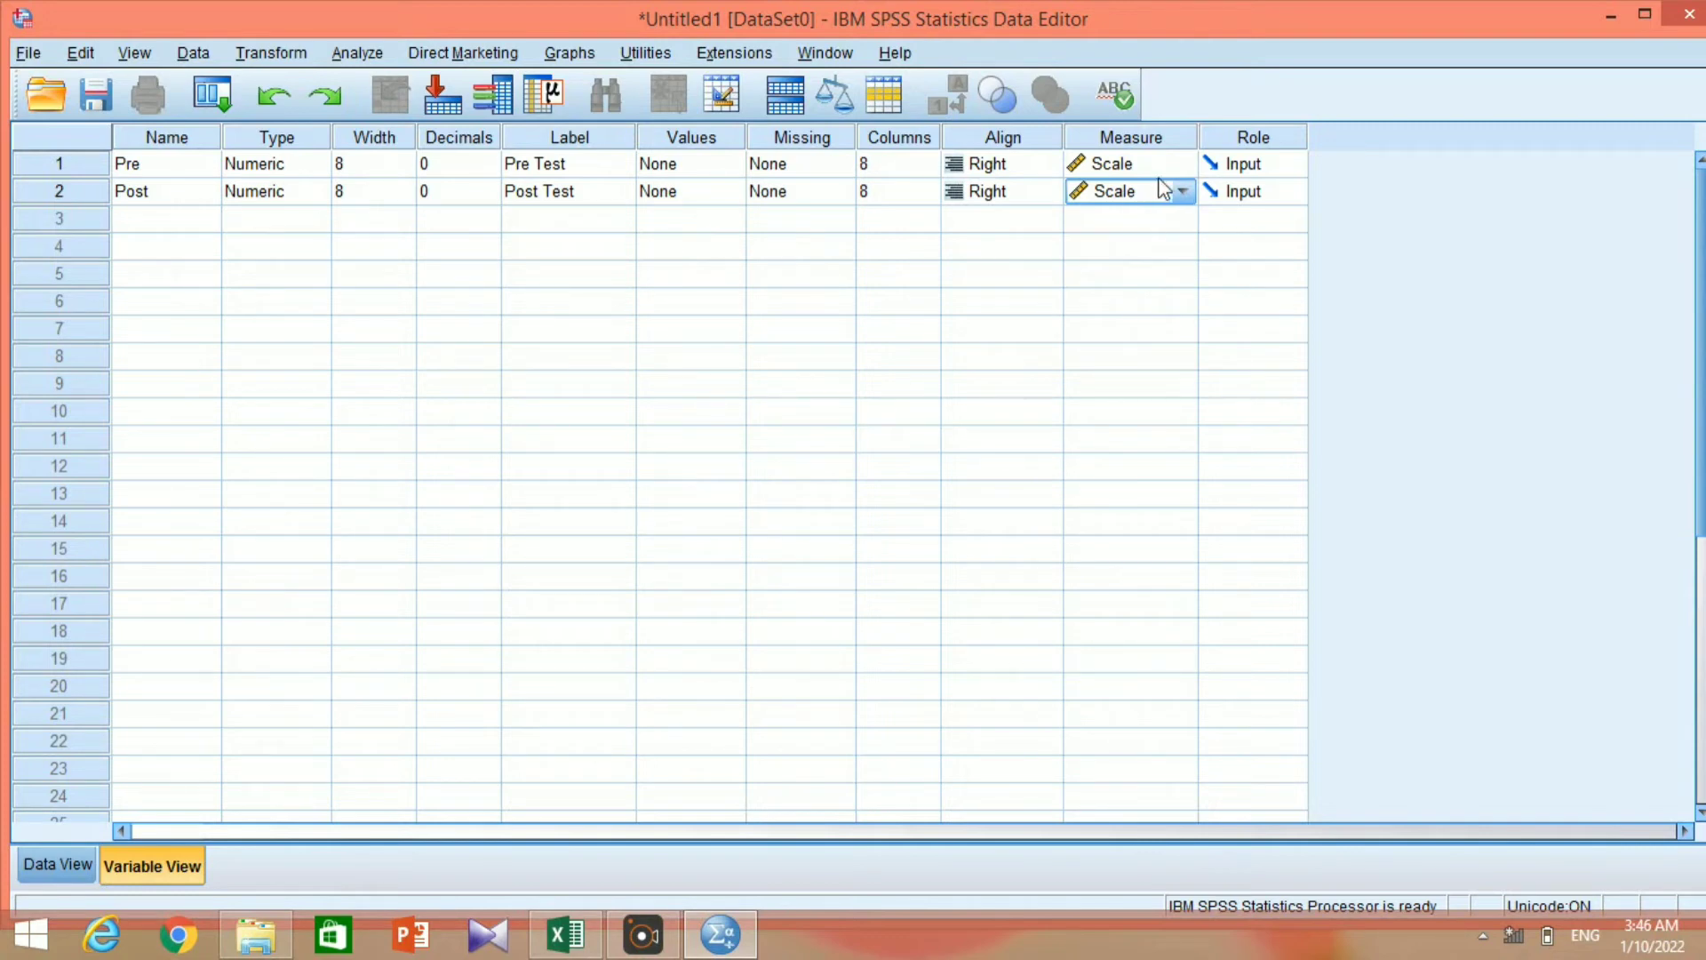
{"action": "left_click", "coordinate": [1183, 166]}
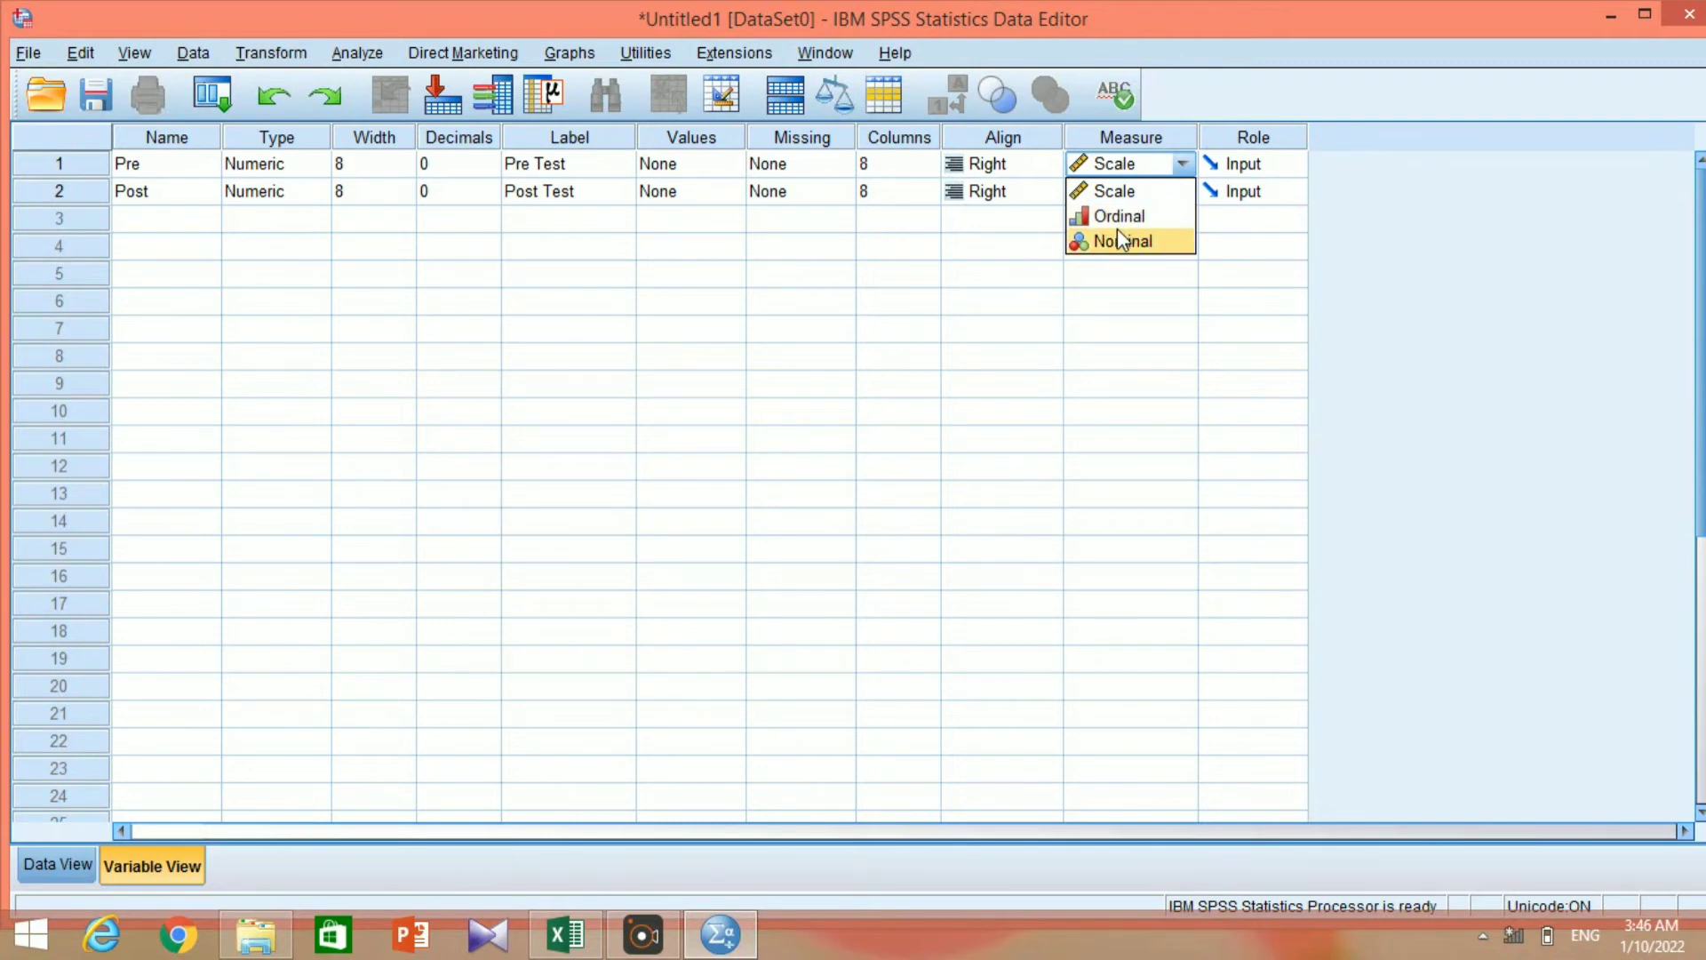
{"action": "left_click", "coordinate": [1049, 166]}
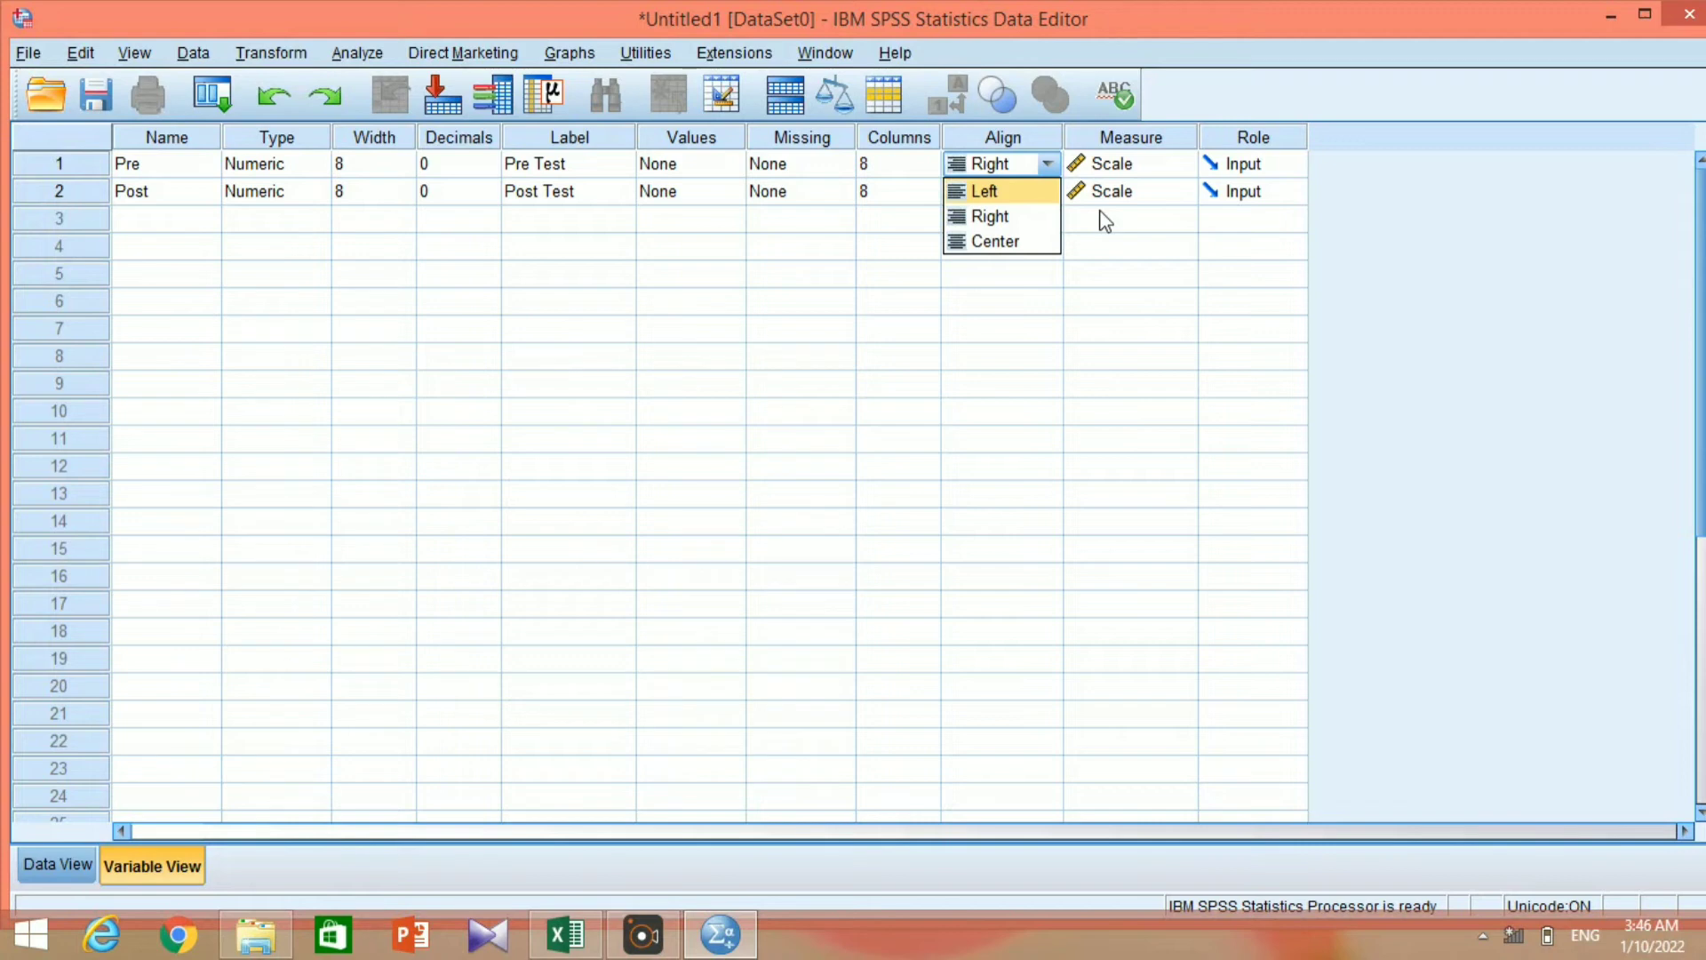
{"action": "left_click", "coordinate": [1155, 169]}
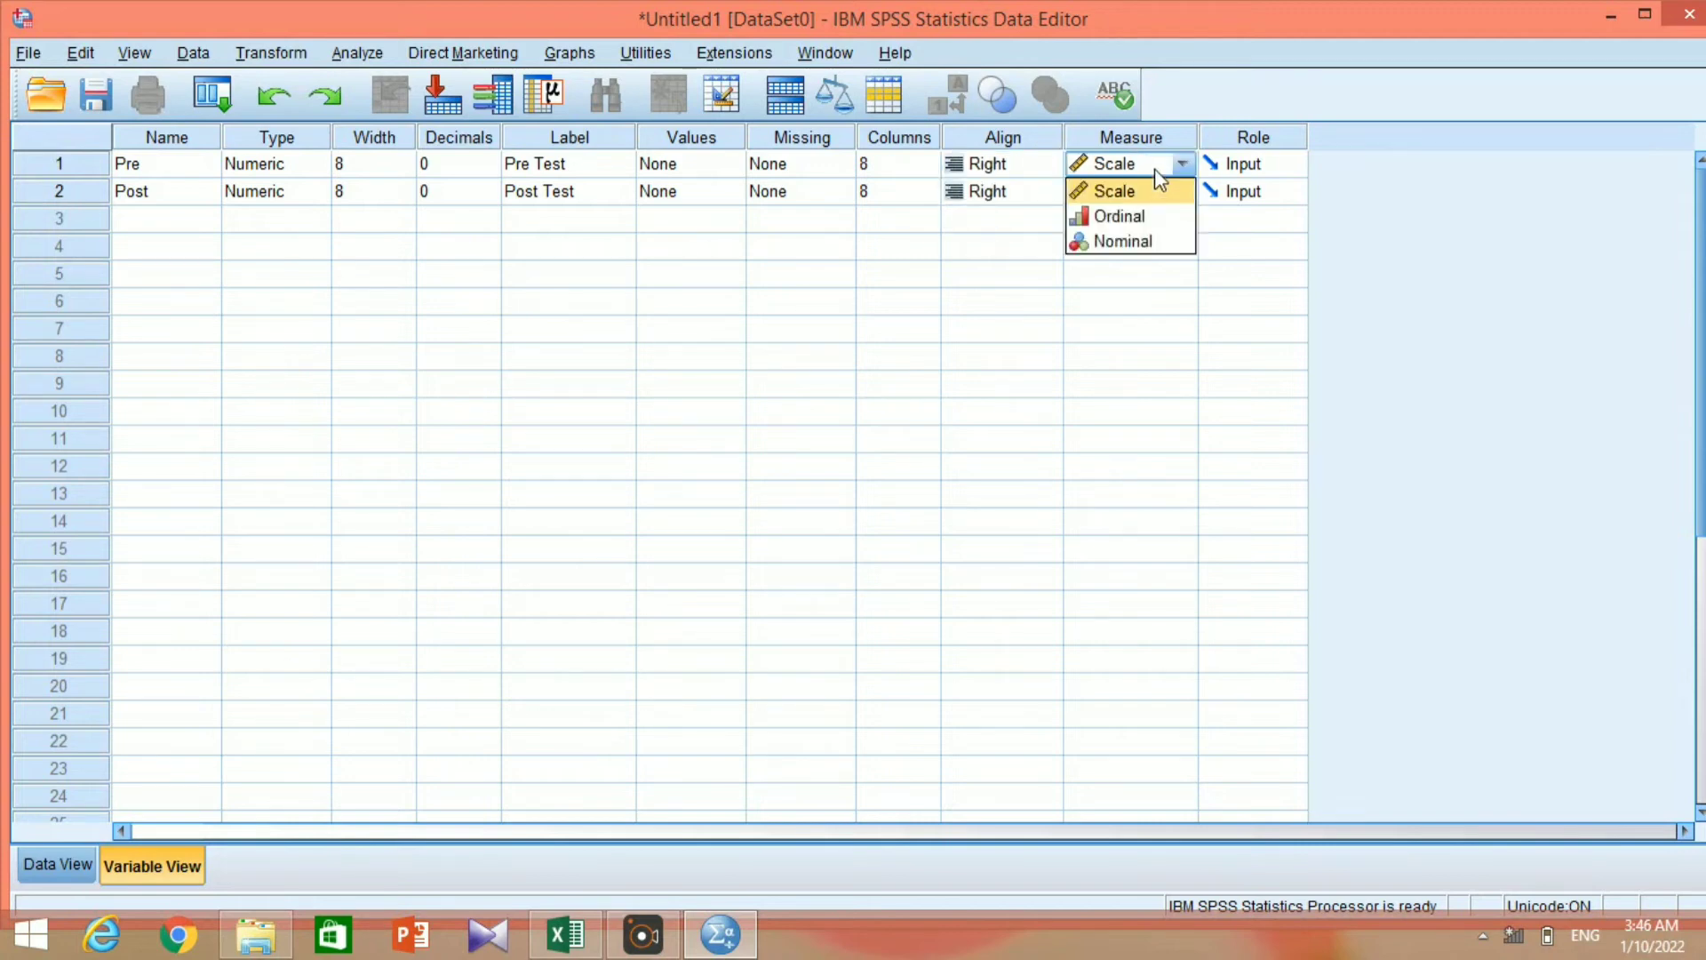
{"action": "left_click", "coordinate": [1145, 169]}
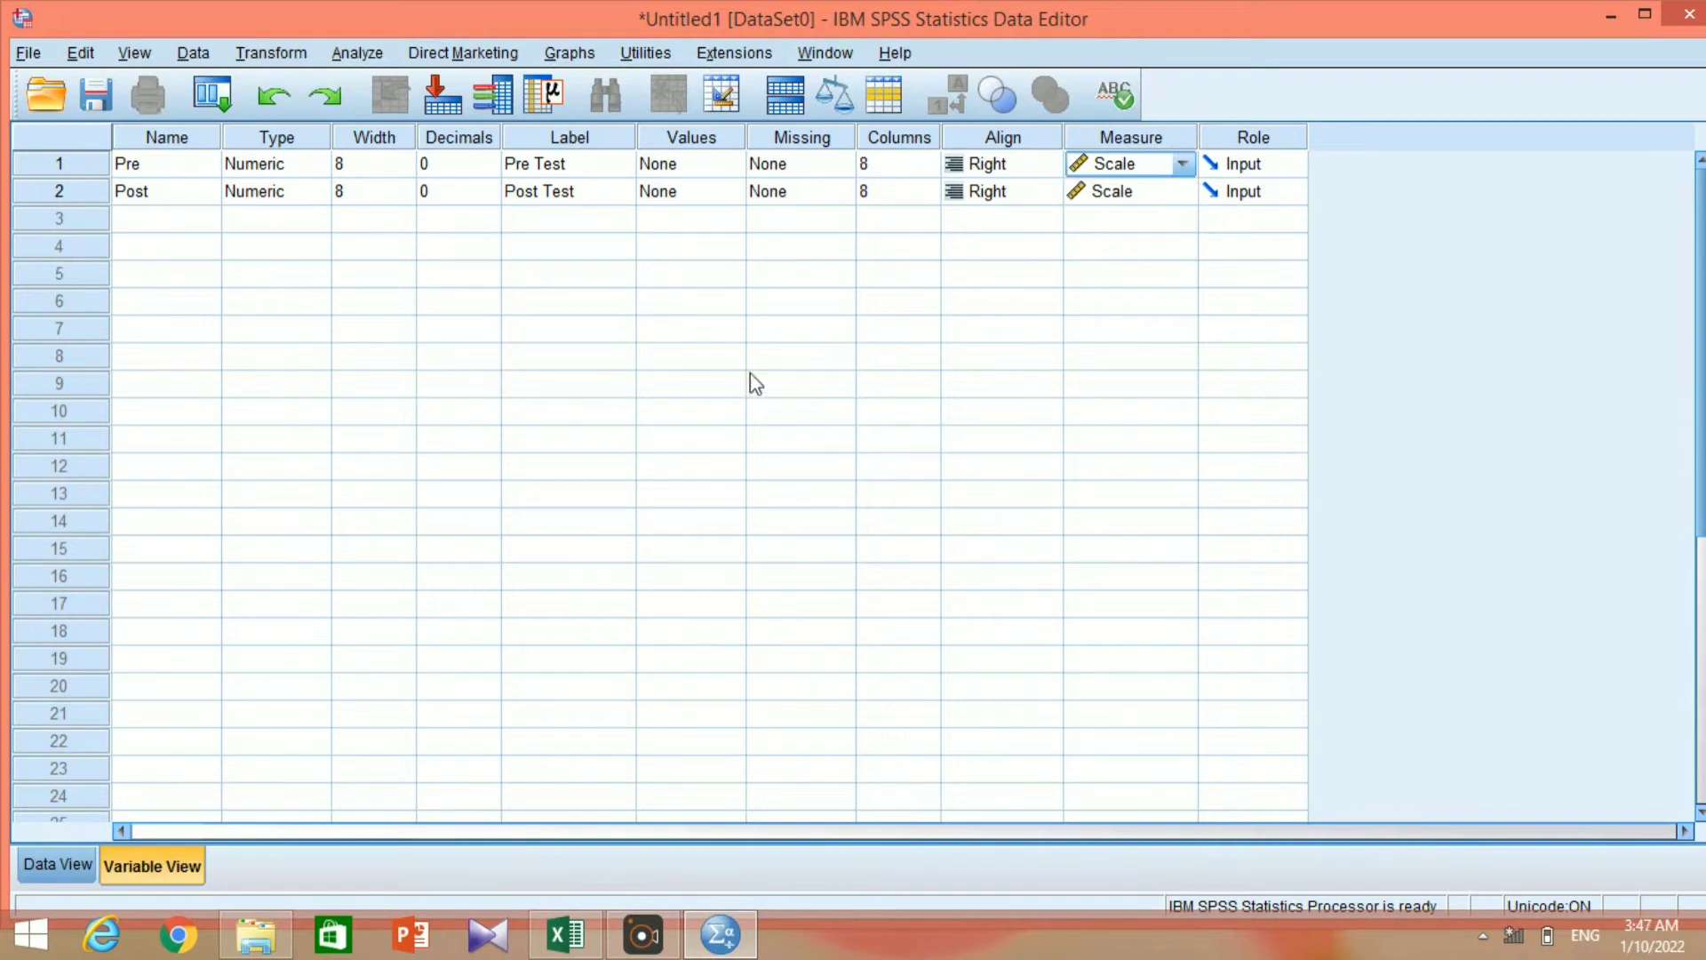
Switch to the Excel workbook and copy the Uji Wilcoxon Pre and Pos values in I3:J24.
{"action": "left_click", "coordinate": [69, 859]}
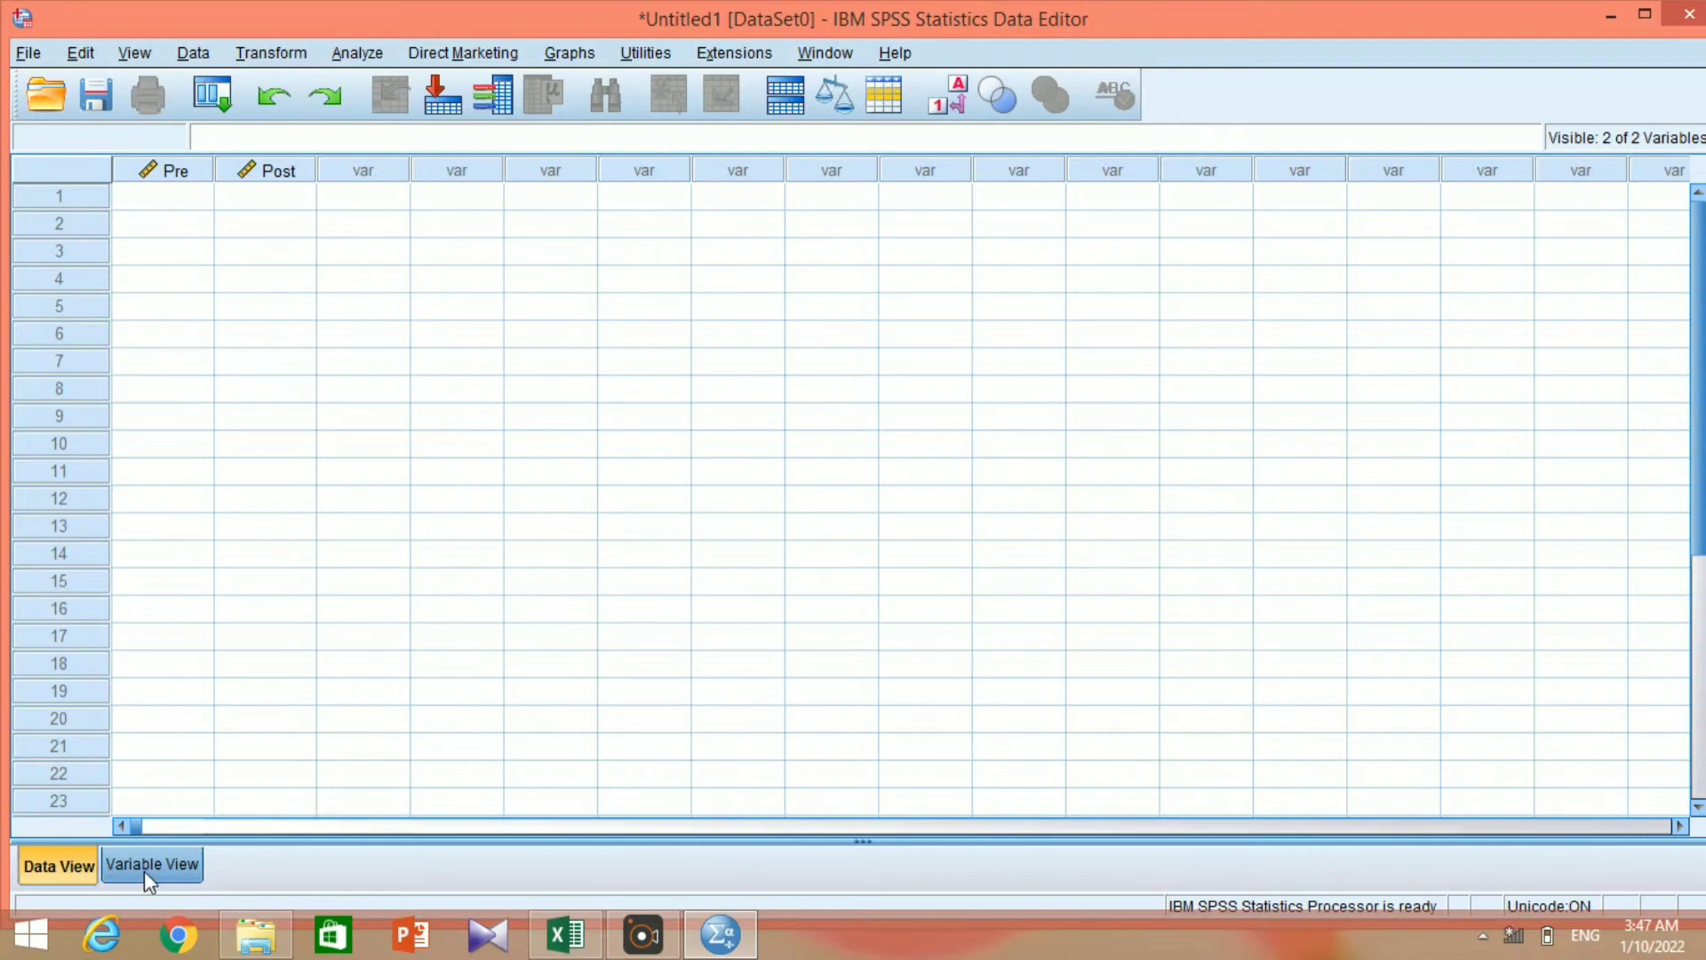
{"action": "left_click", "coordinate": [555, 947]}
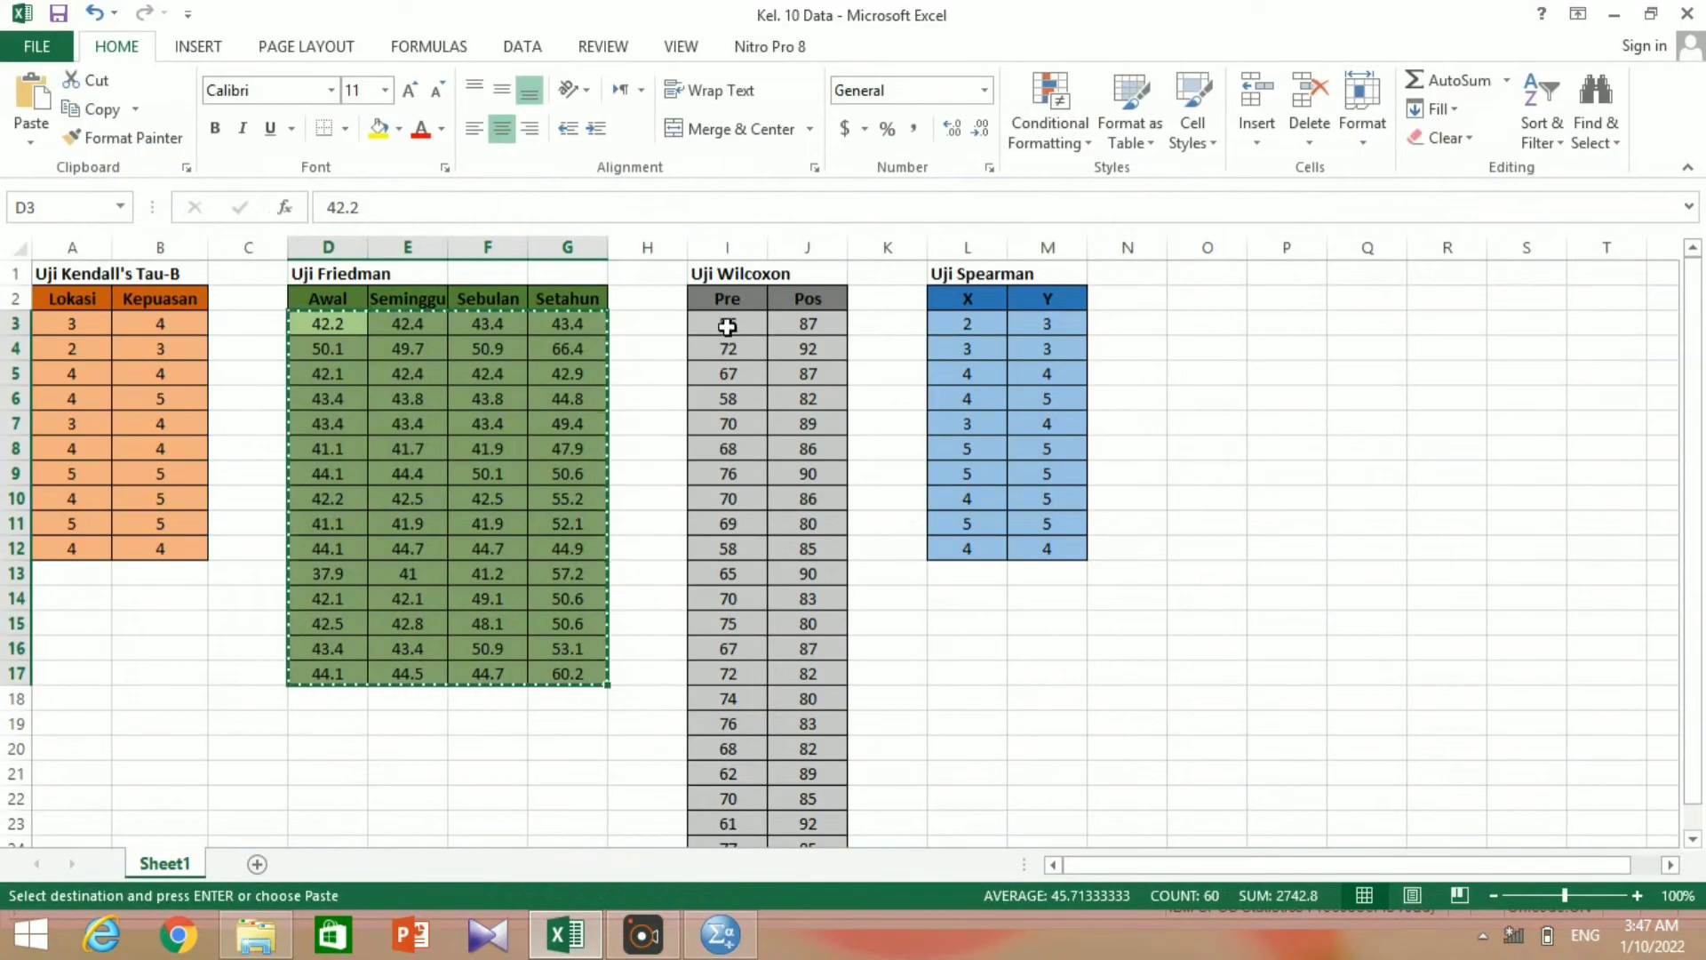
{"action": "left_click_drag", "start_coordinate": [727, 326], "coordinate": [796, 795]}
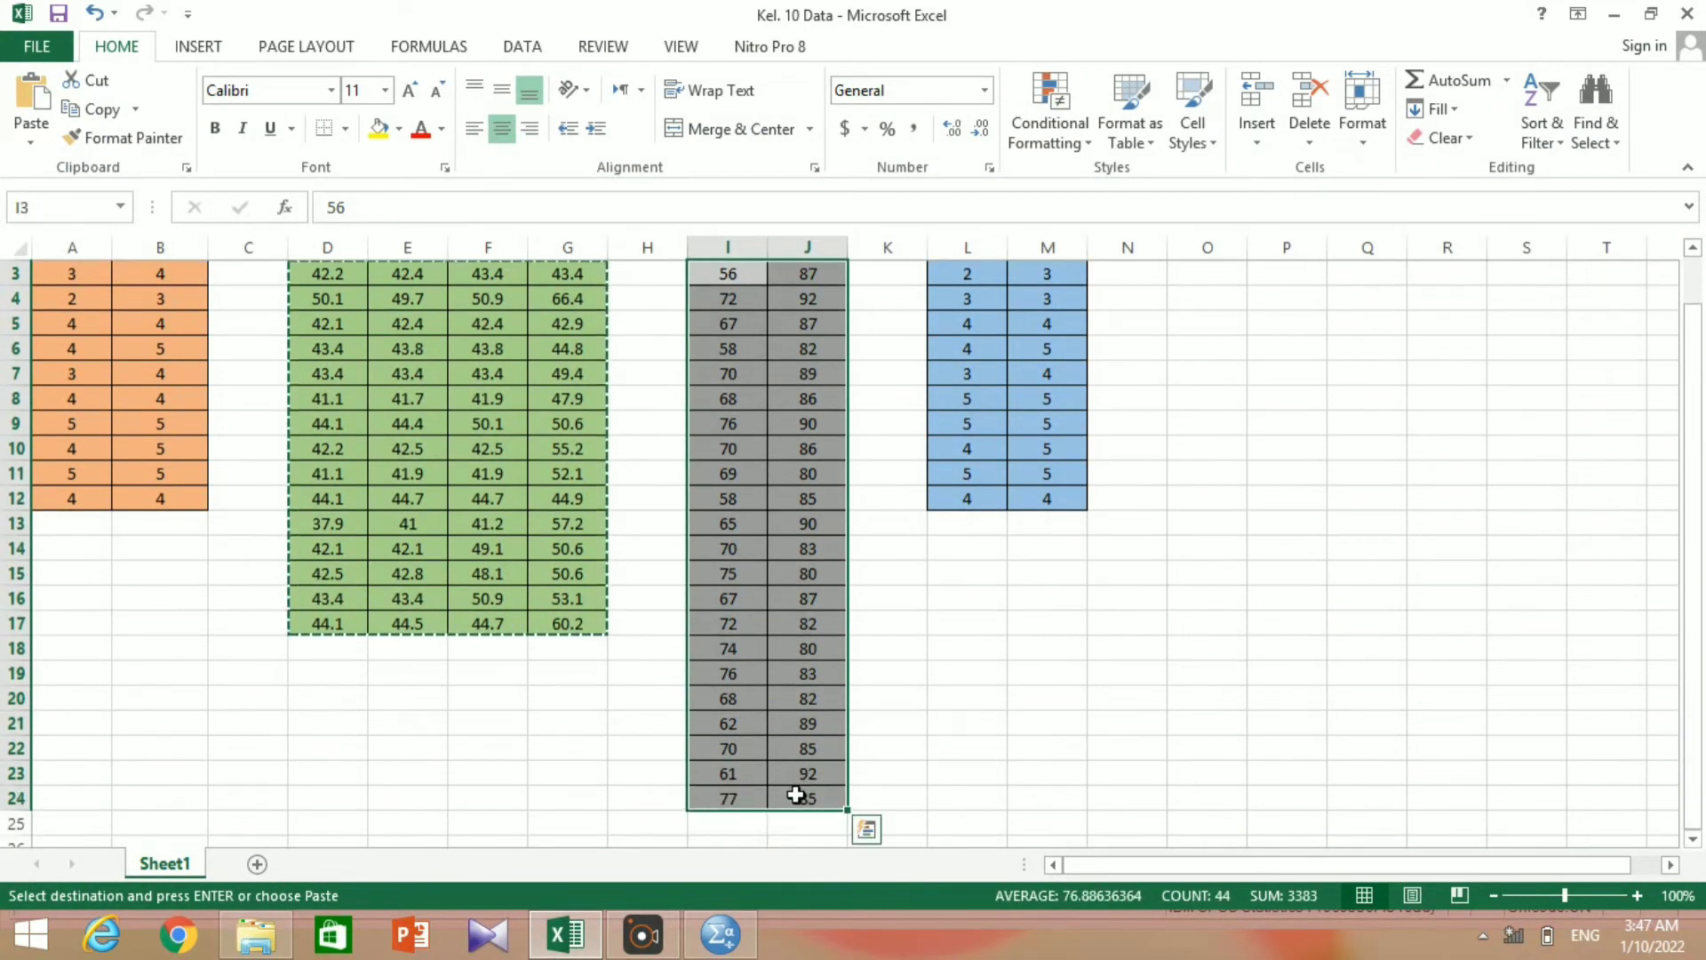
{"action": "right_click", "coordinate": [778, 647]}
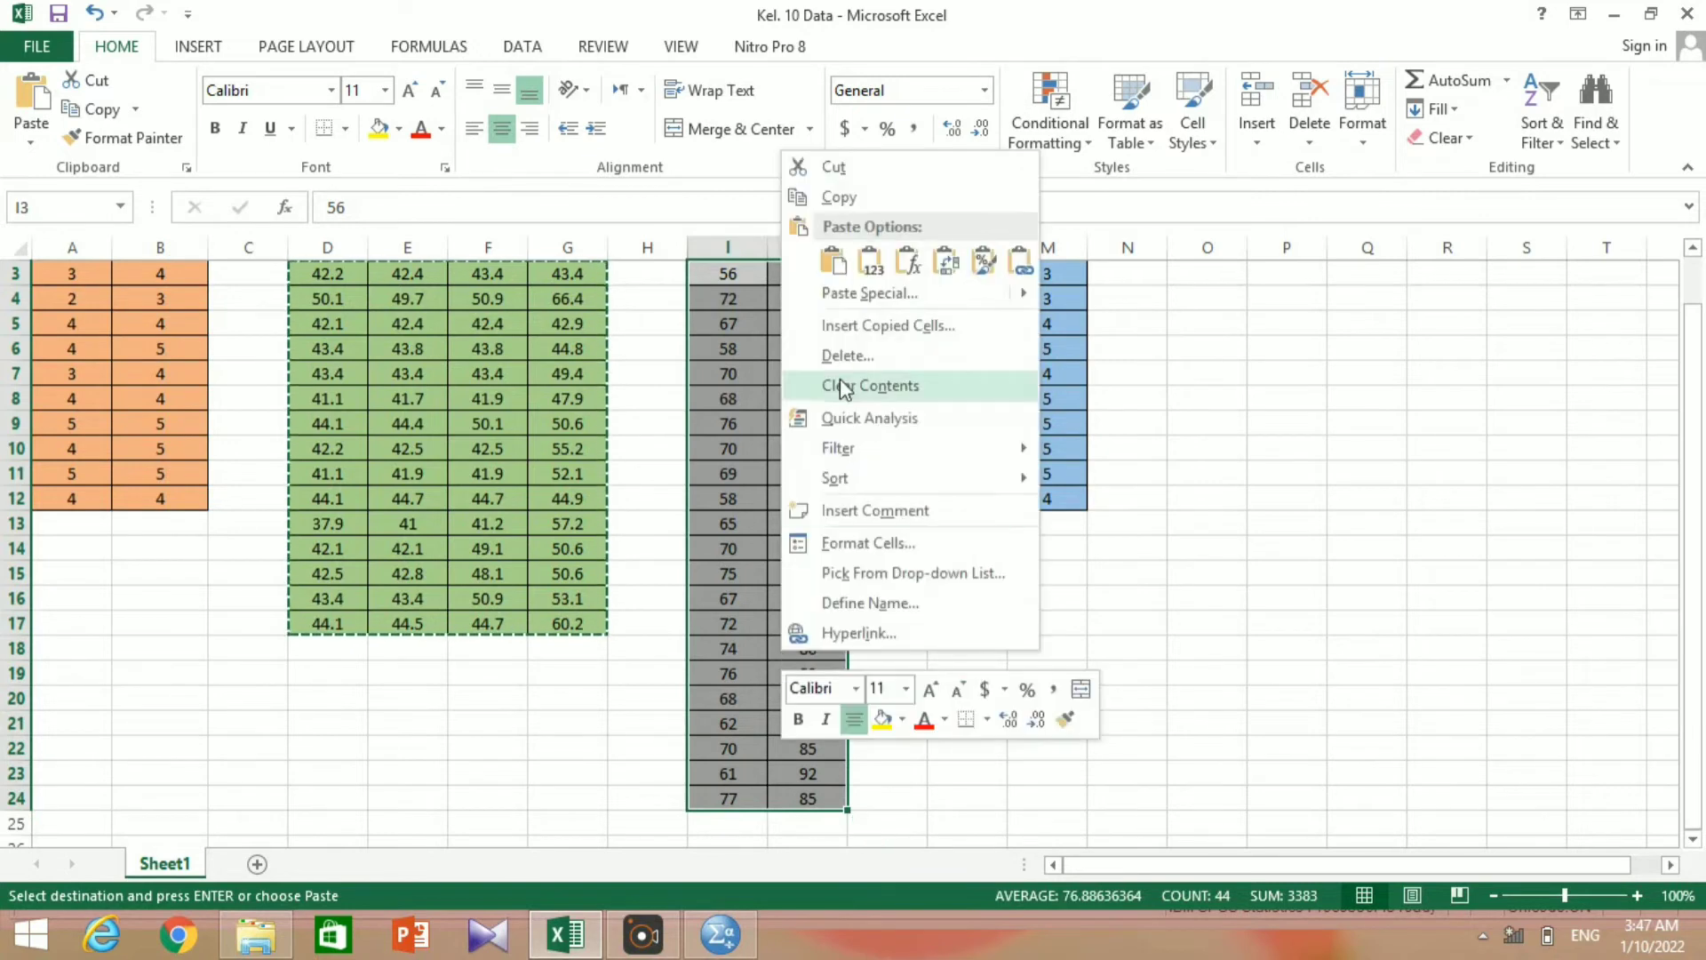
{"action": "left_click", "coordinate": [866, 201]}
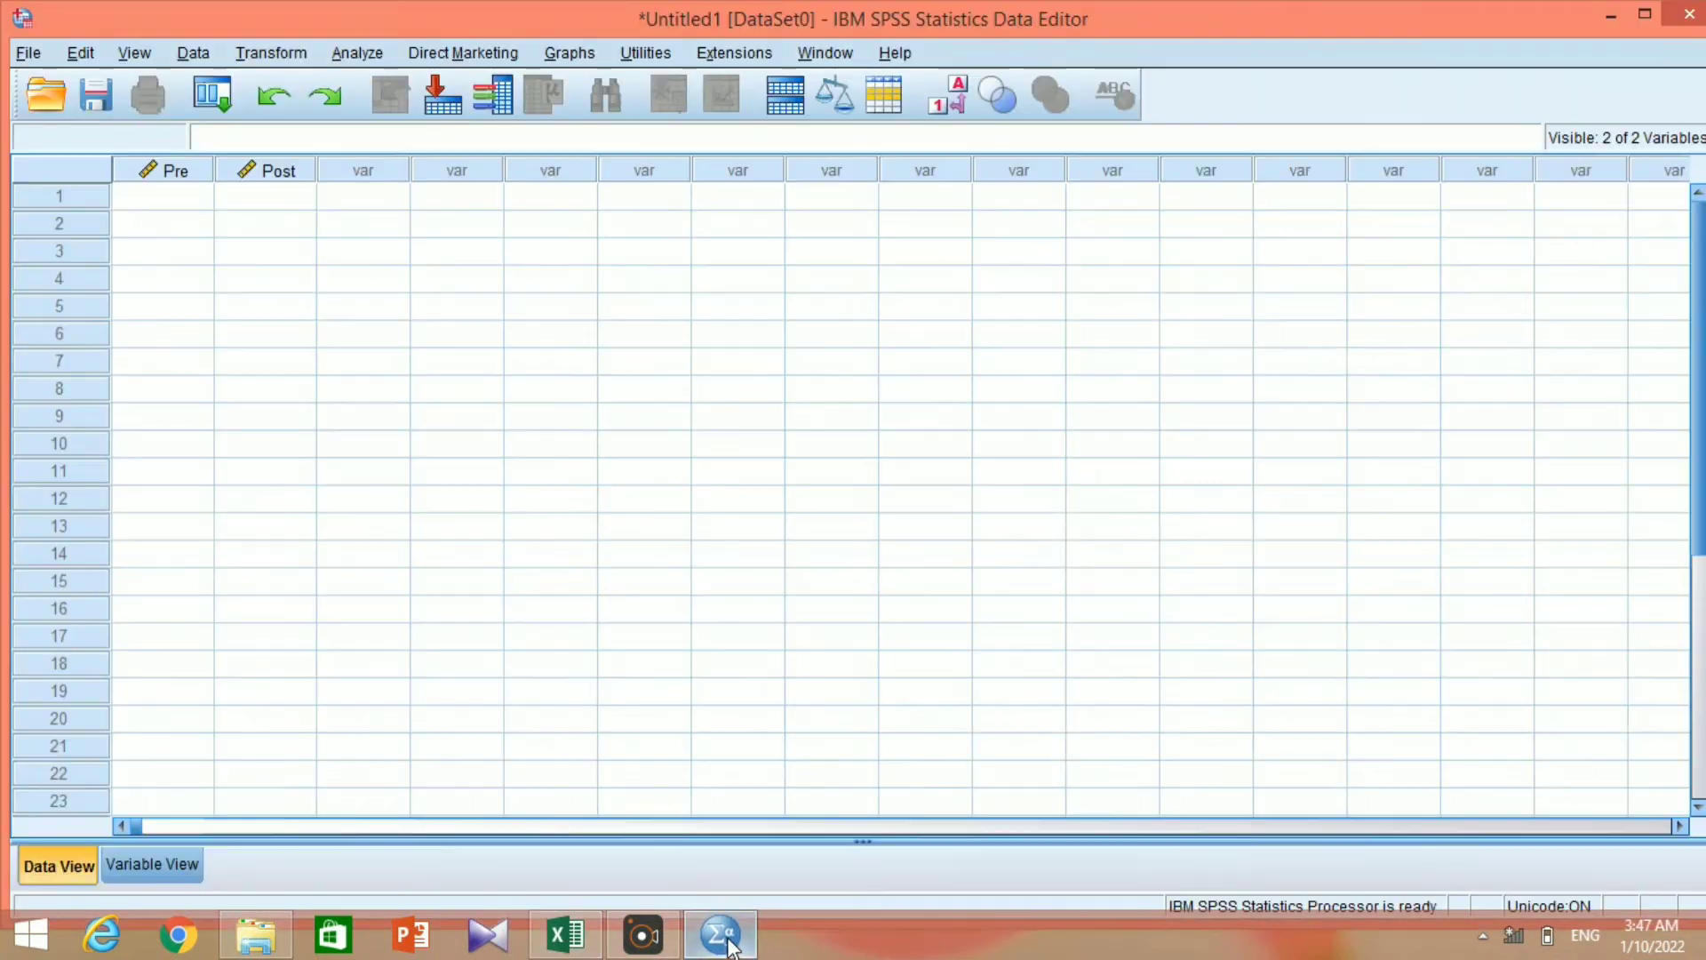
Return to SPSS and paste the copied values into the Pre and Post columns, starting at row 1.
{"action": "left_click", "coordinate": [720, 934]}
{"action": "left_click", "coordinate": [161, 198]}
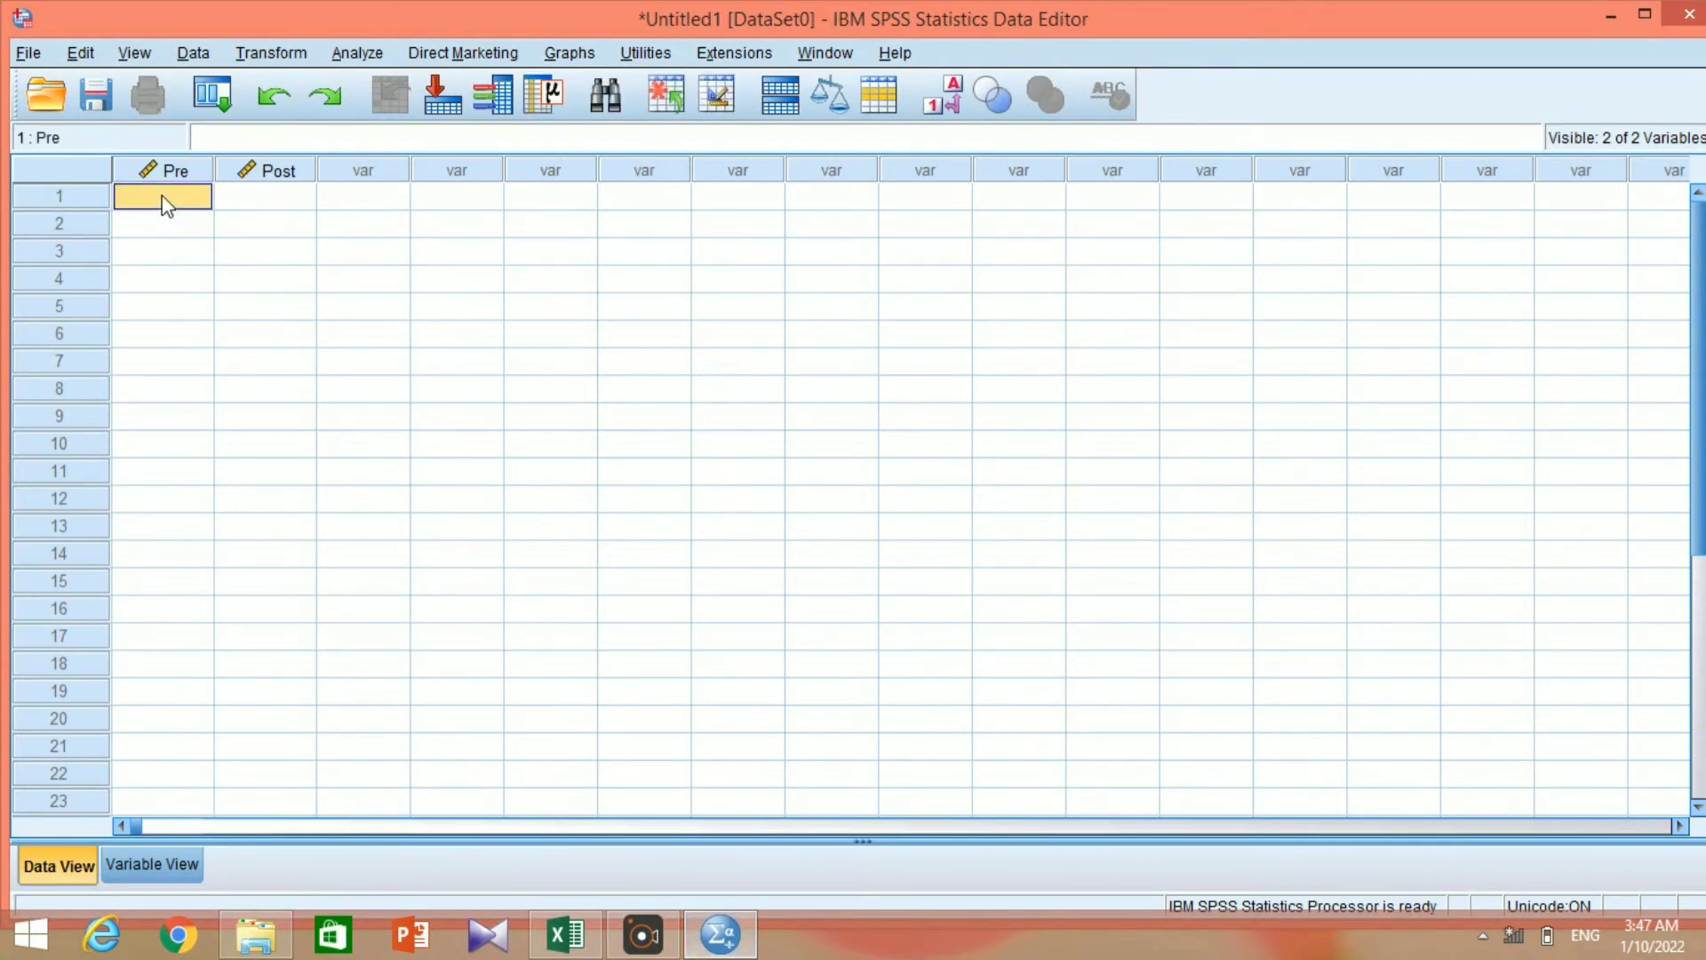
{"action": "right_click", "coordinate": [167, 208]}
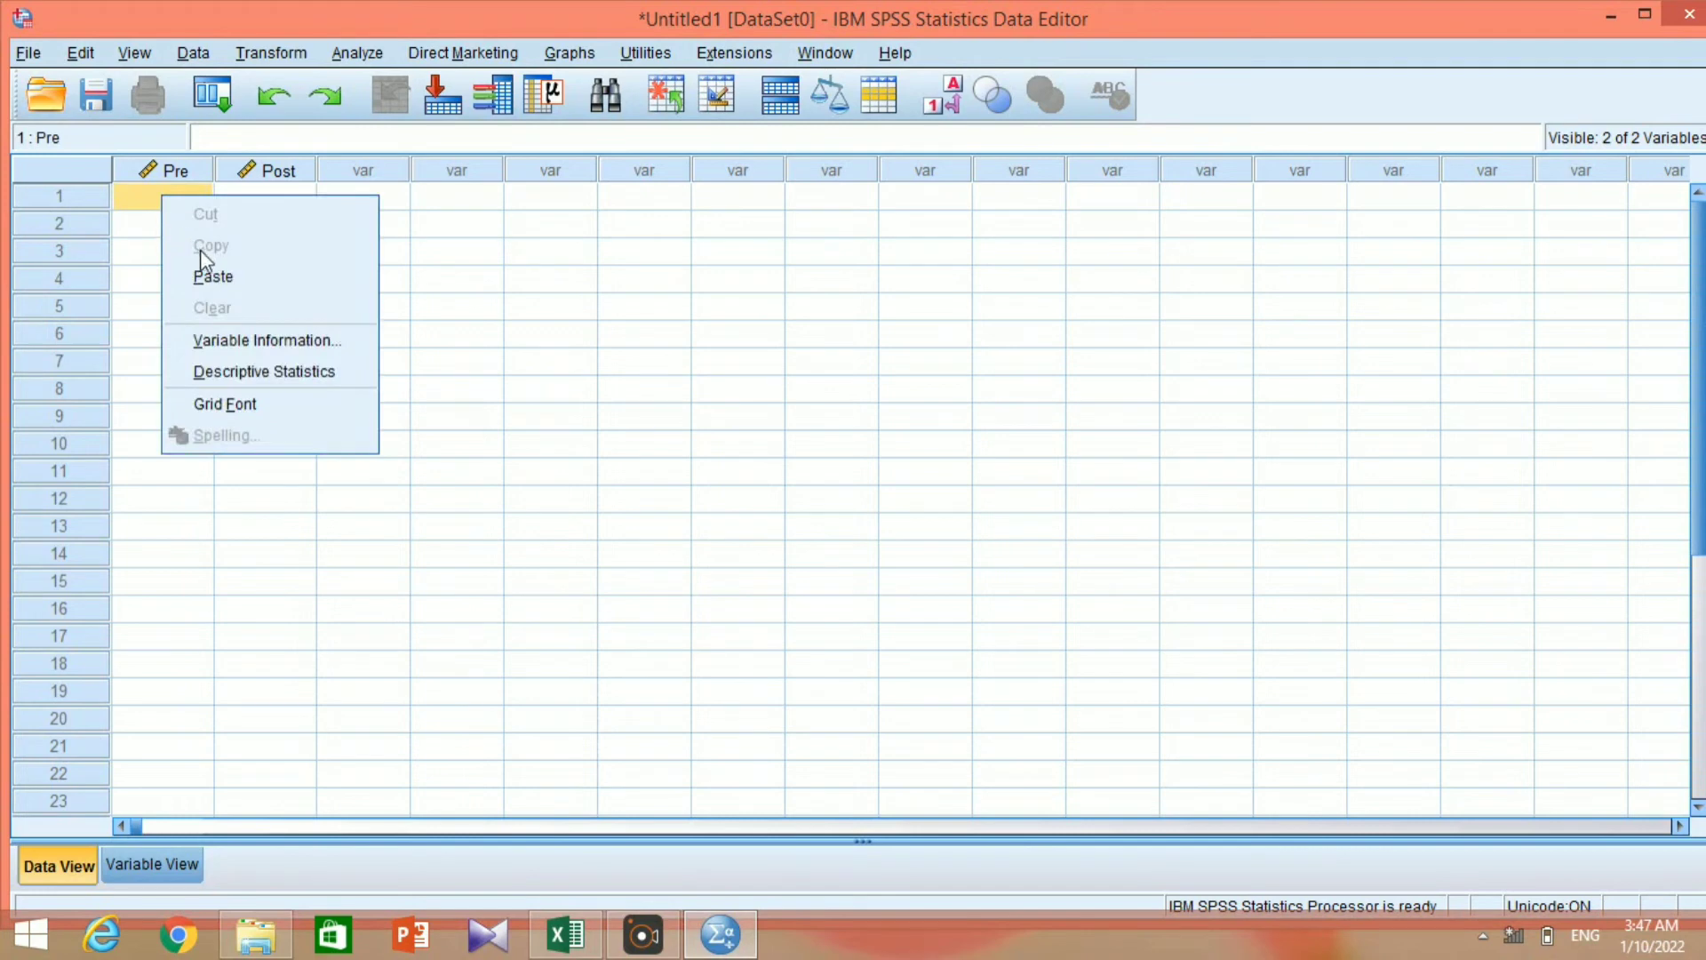
{"action": "left_click", "coordinate": [218, 286]}
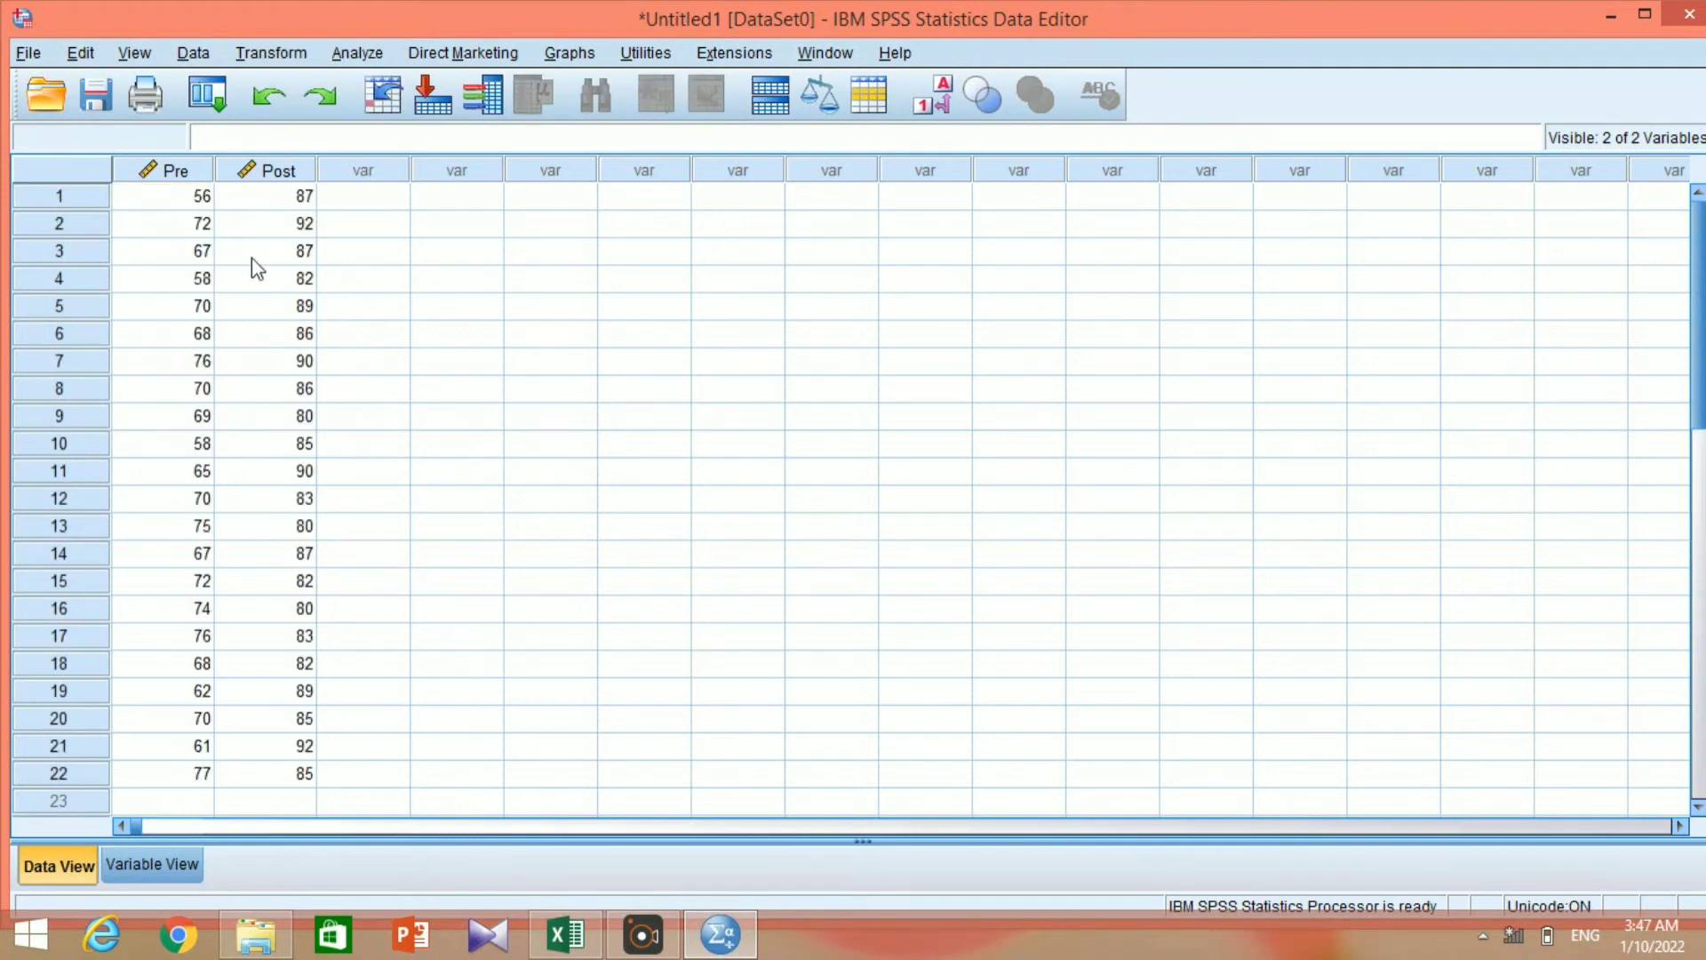
{"action": "left_click", "coordinate": [379, 54]}
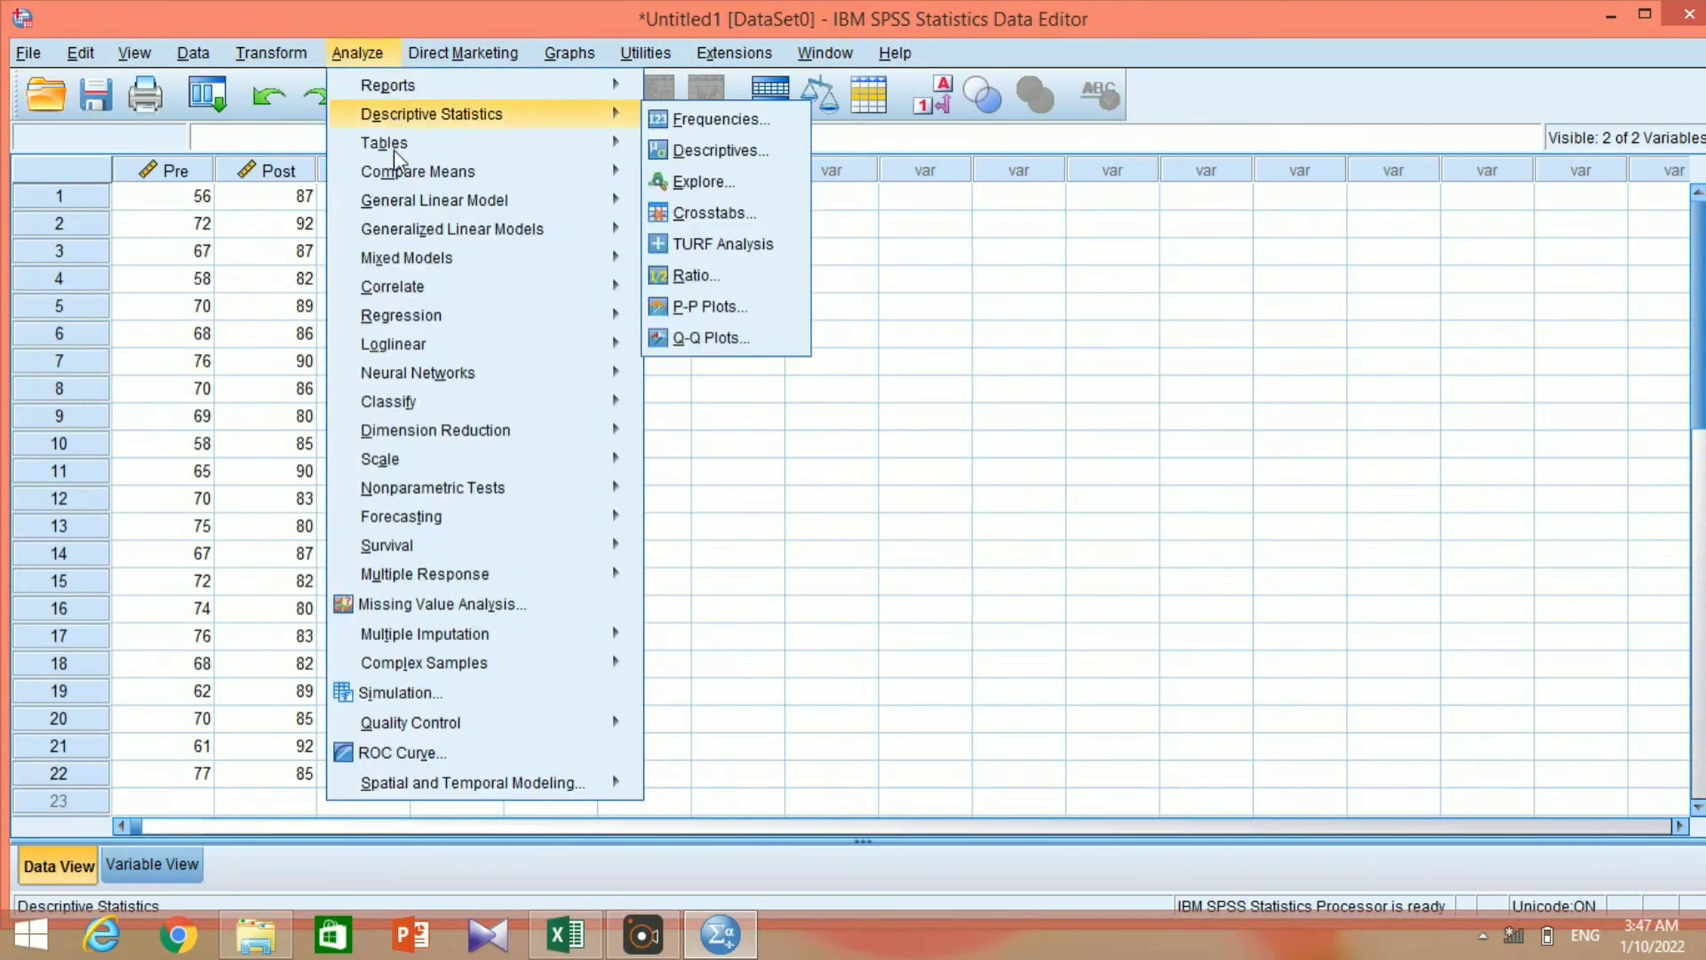
{"action": "mouse_move", "coordinate": [414, 438]}
{"action": "mouse_move", "coordinate": [510, 494]}
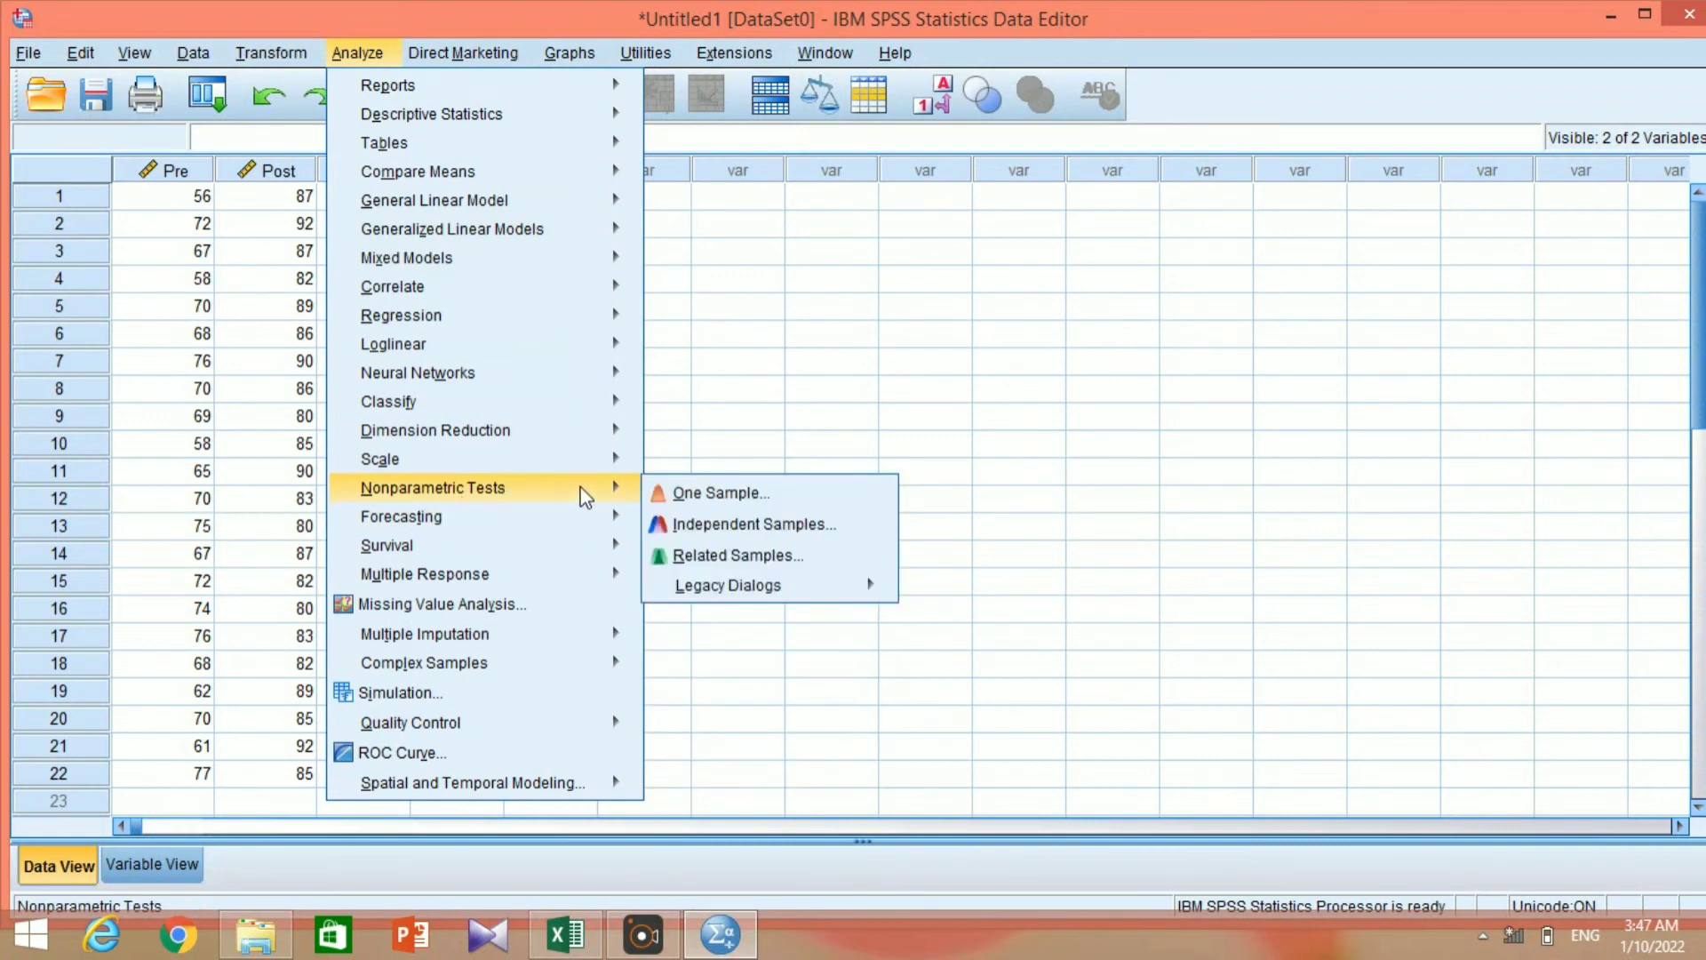
{"action": "mouse_move", "coordinate": [698, 589]}
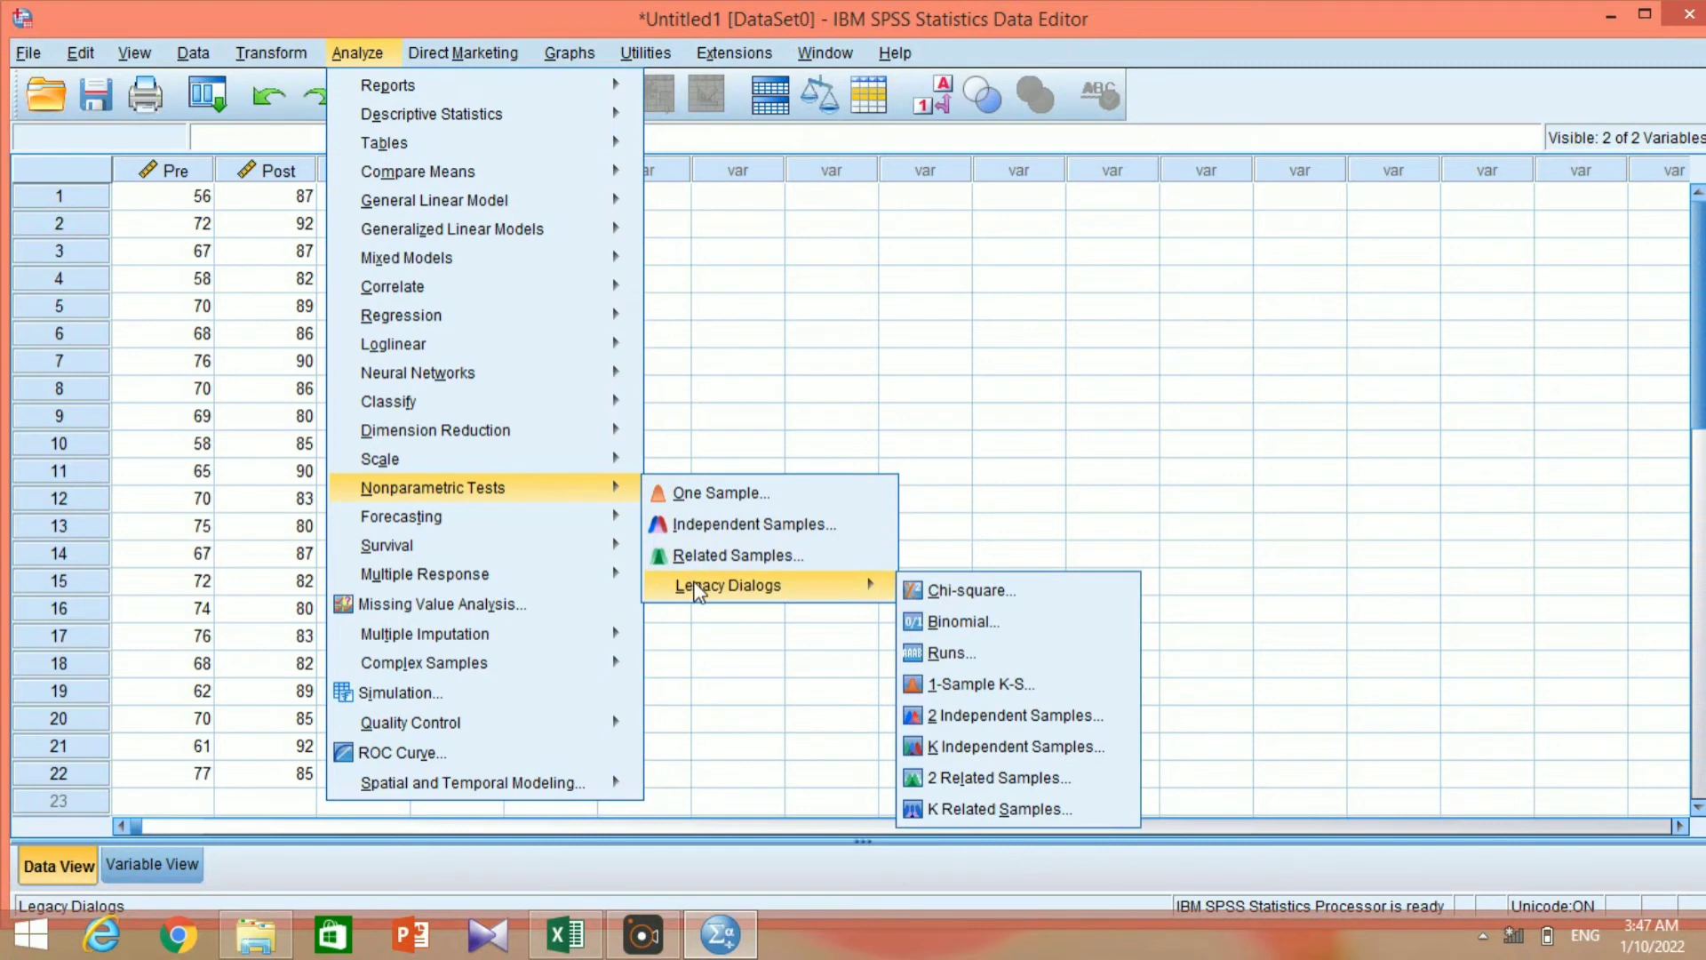
{"action": "left_click", "coordinate": [879, 613]}
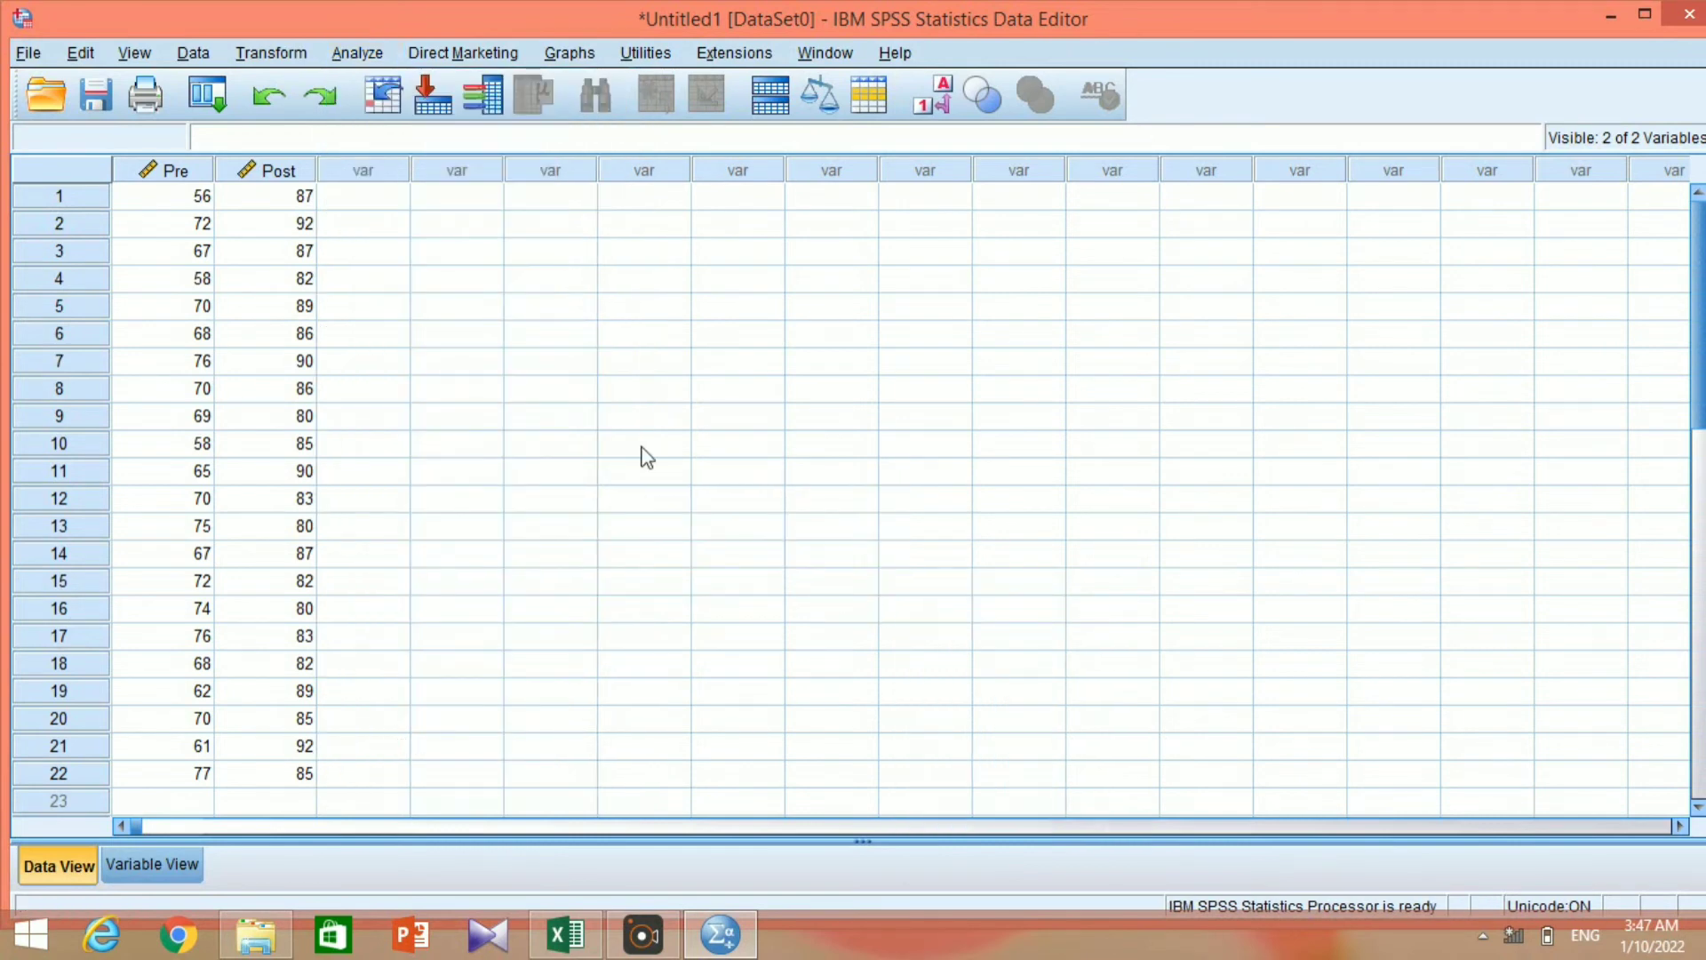
Open the legacy nonparametric test for 2 Related Samples.
{"action": "left_click", "coordinate": [370, 55]}
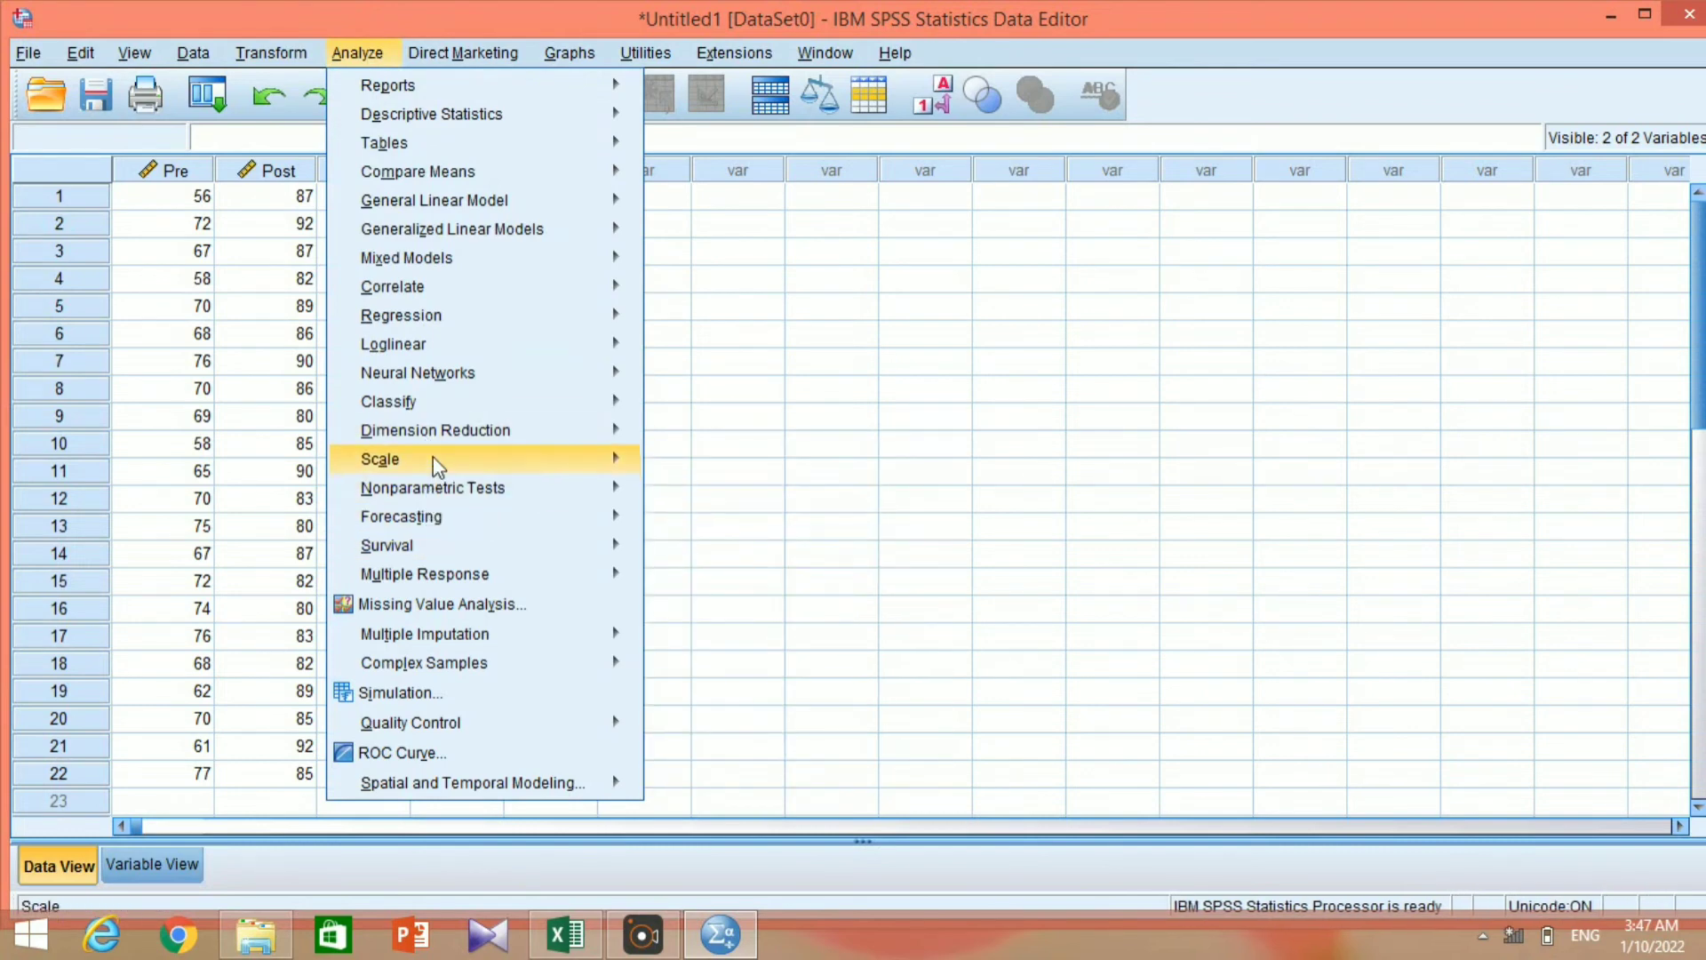
{"action": "mouse_move", "coordinate": [454, 490]}
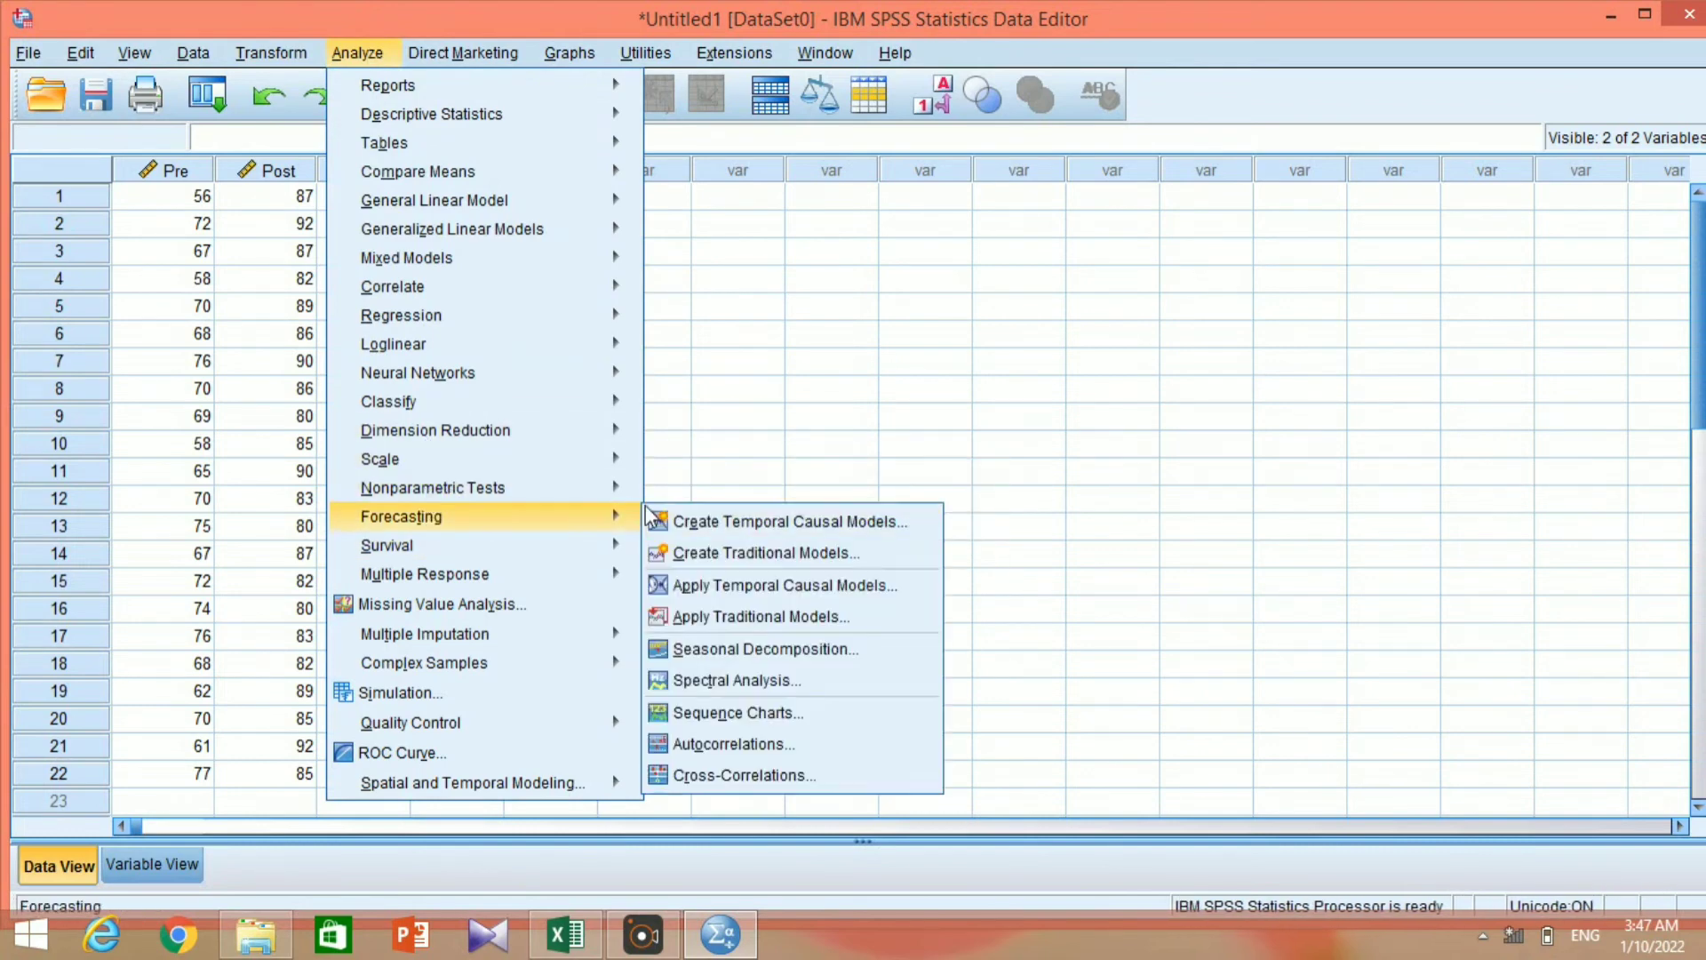
{"action": "mouse_move", "coordinate": [629, 491]}
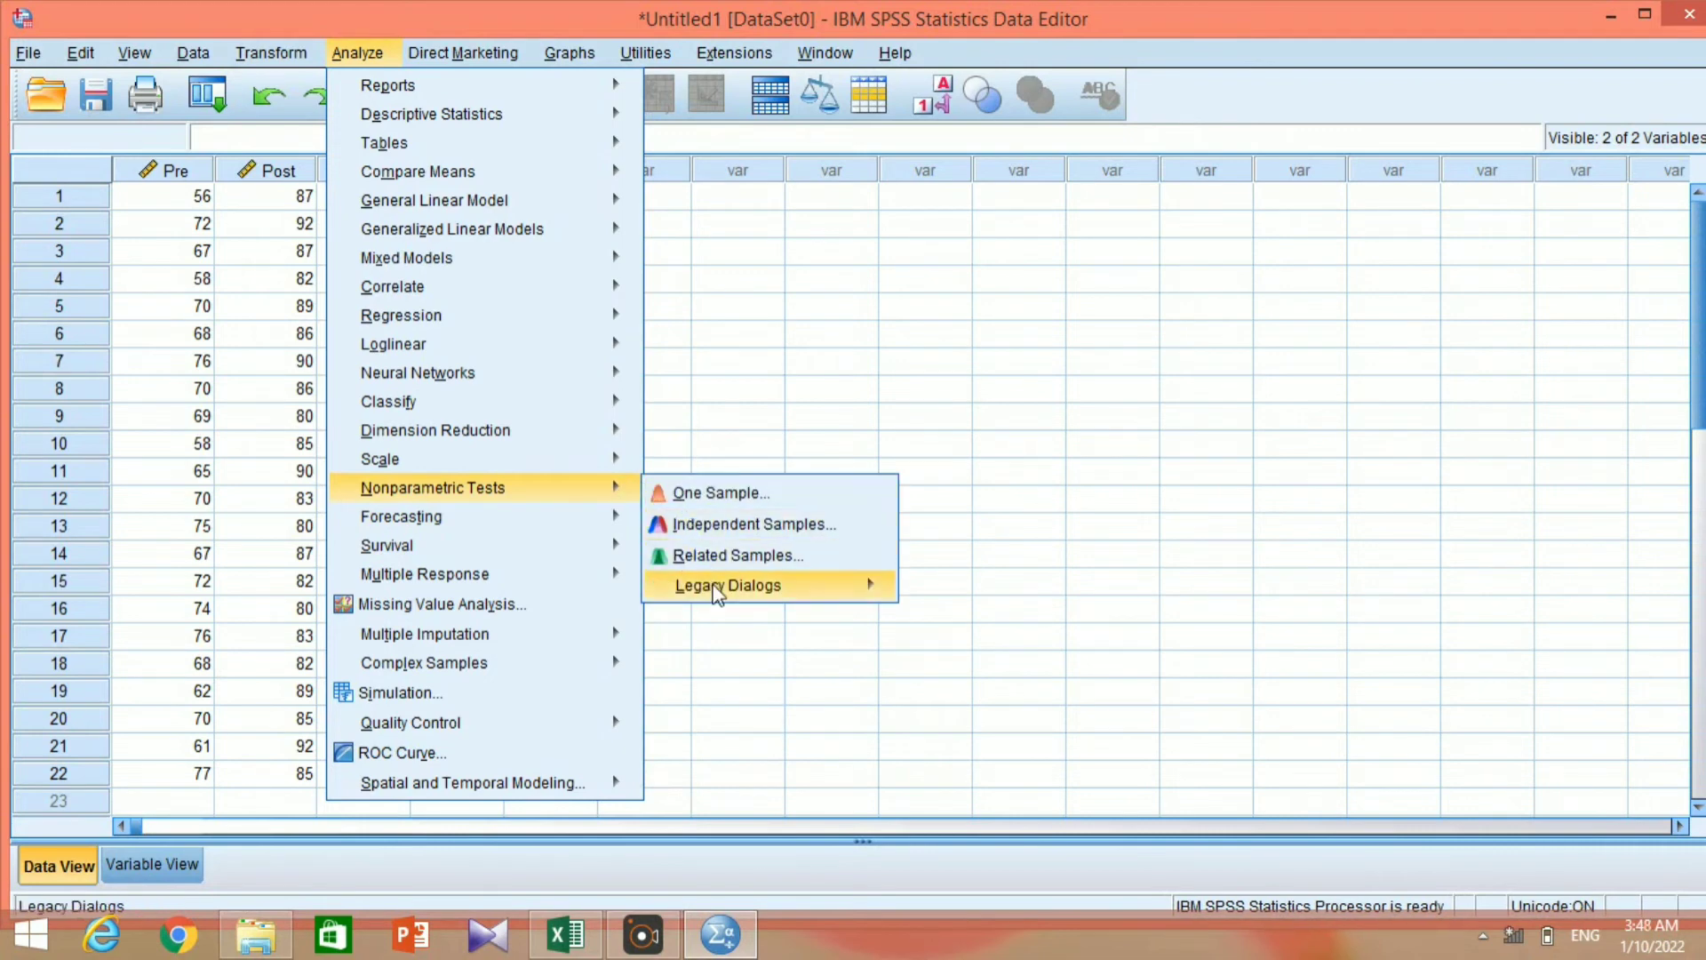
{"action": "mouse_move", "coordinate": [716, 588]}
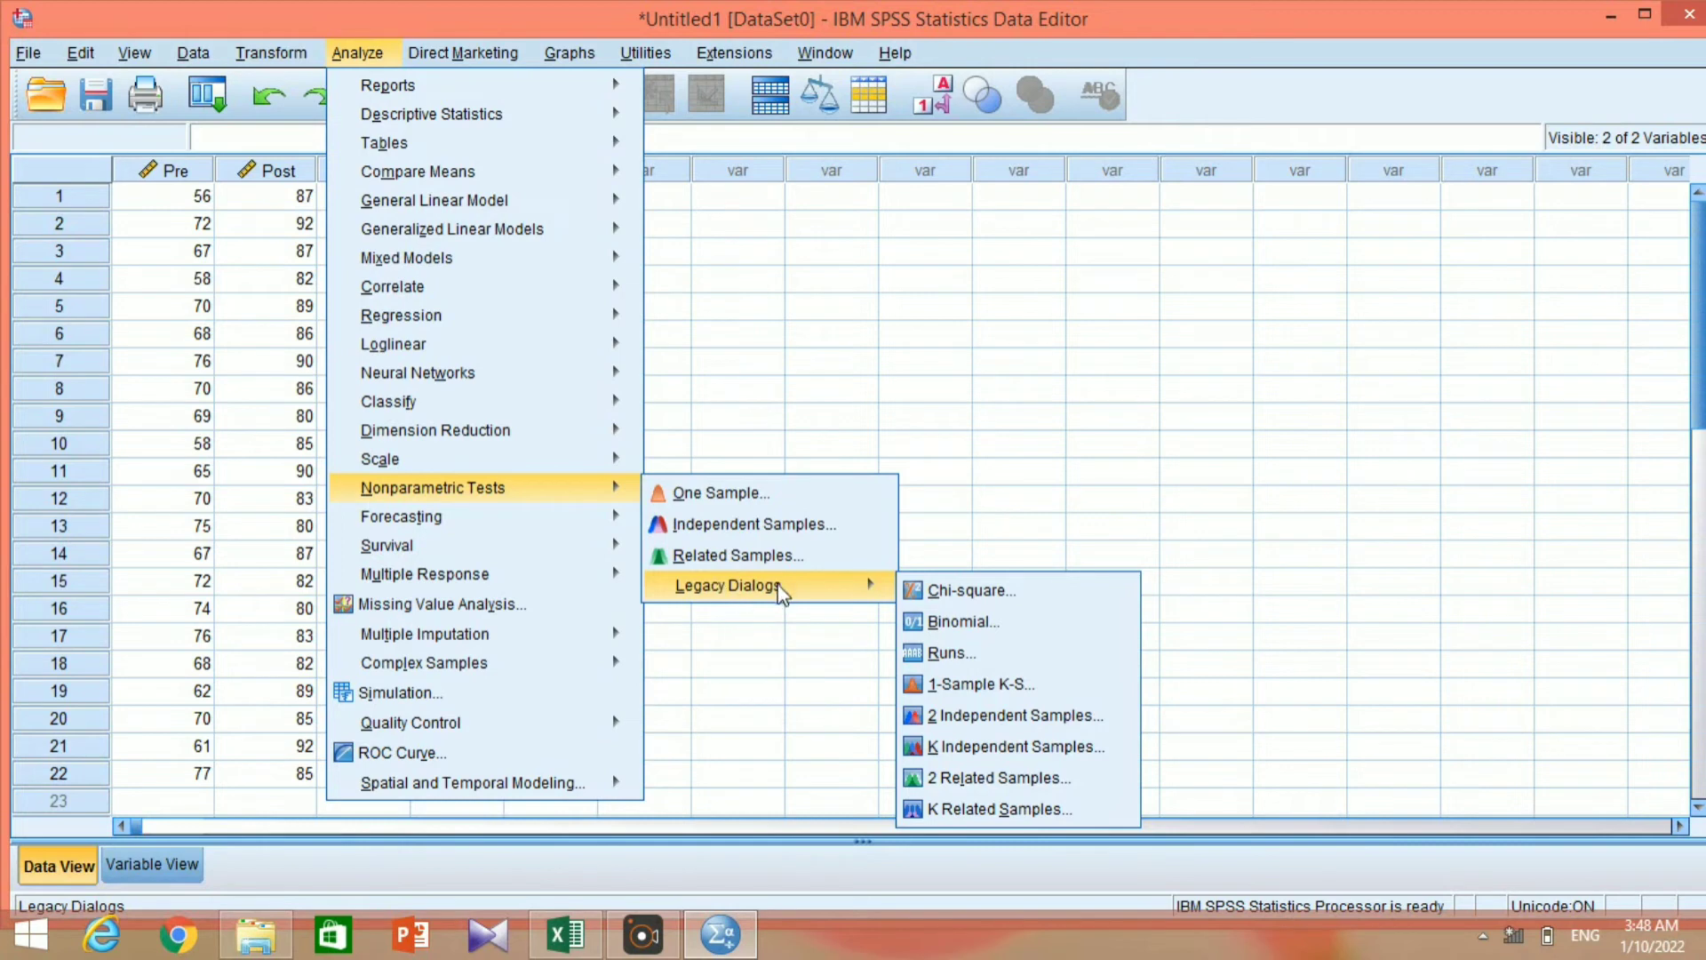
{"action": "left_click", "coordinate": [955, 771]}
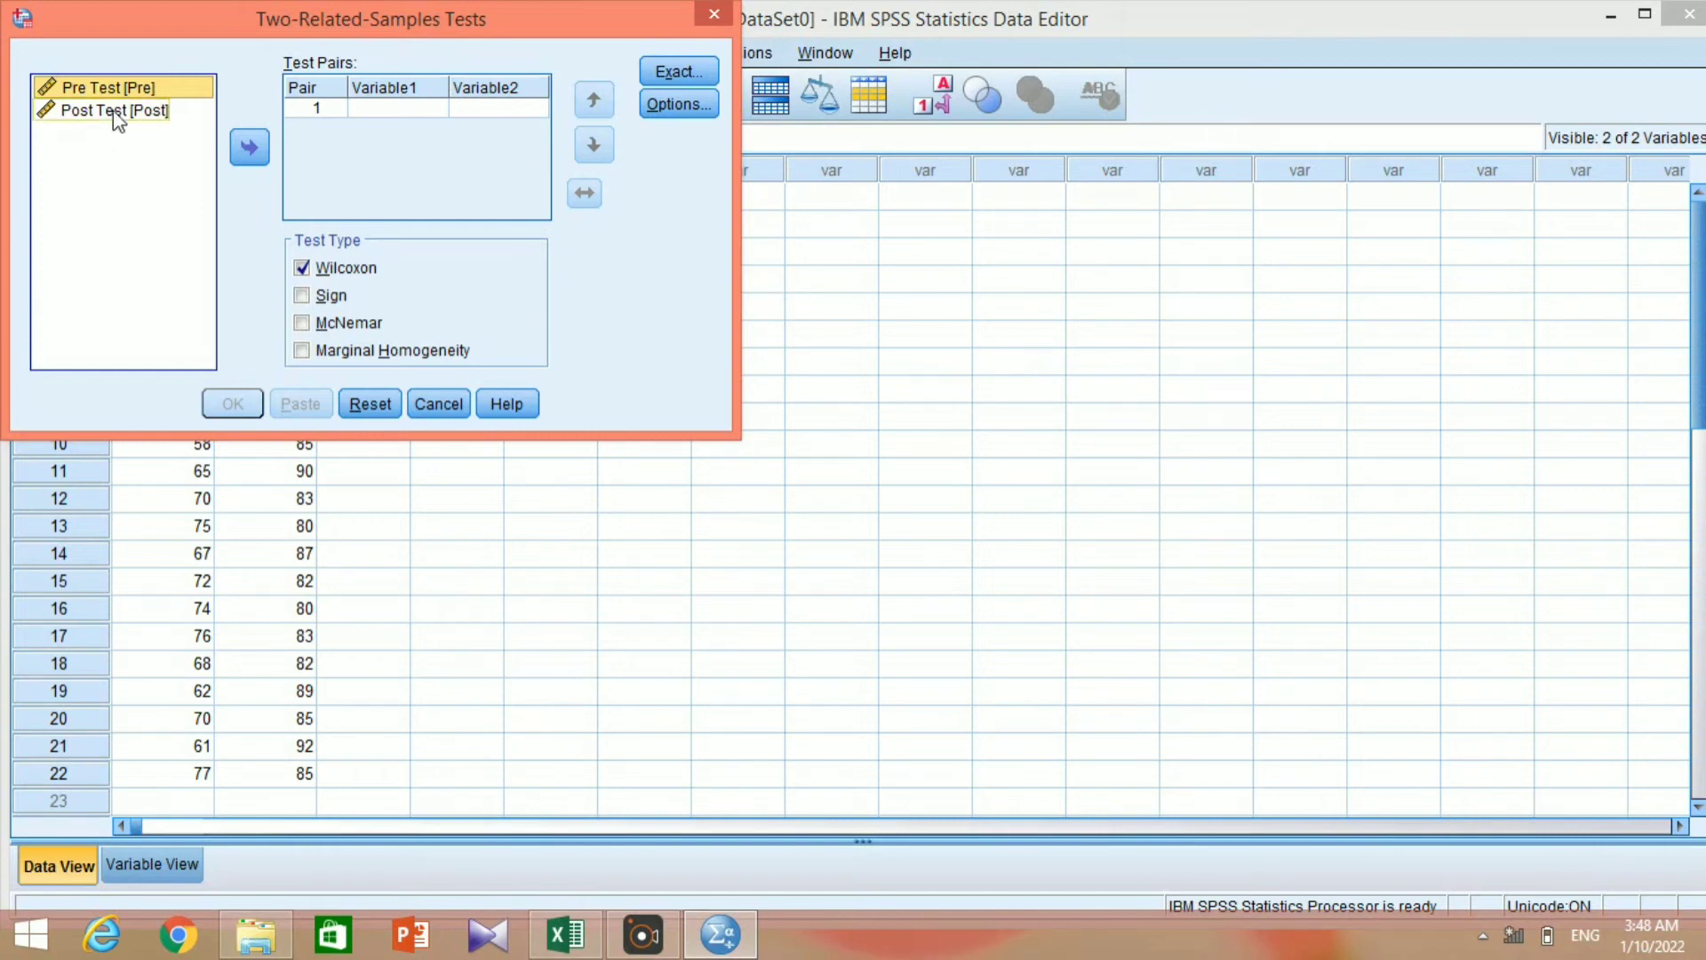
Pair Pre Test as Variable1 with Post Test as Variable2 and run the Wilcoxon test.
{"action": "left_click", "coordinate": [254, 151]}
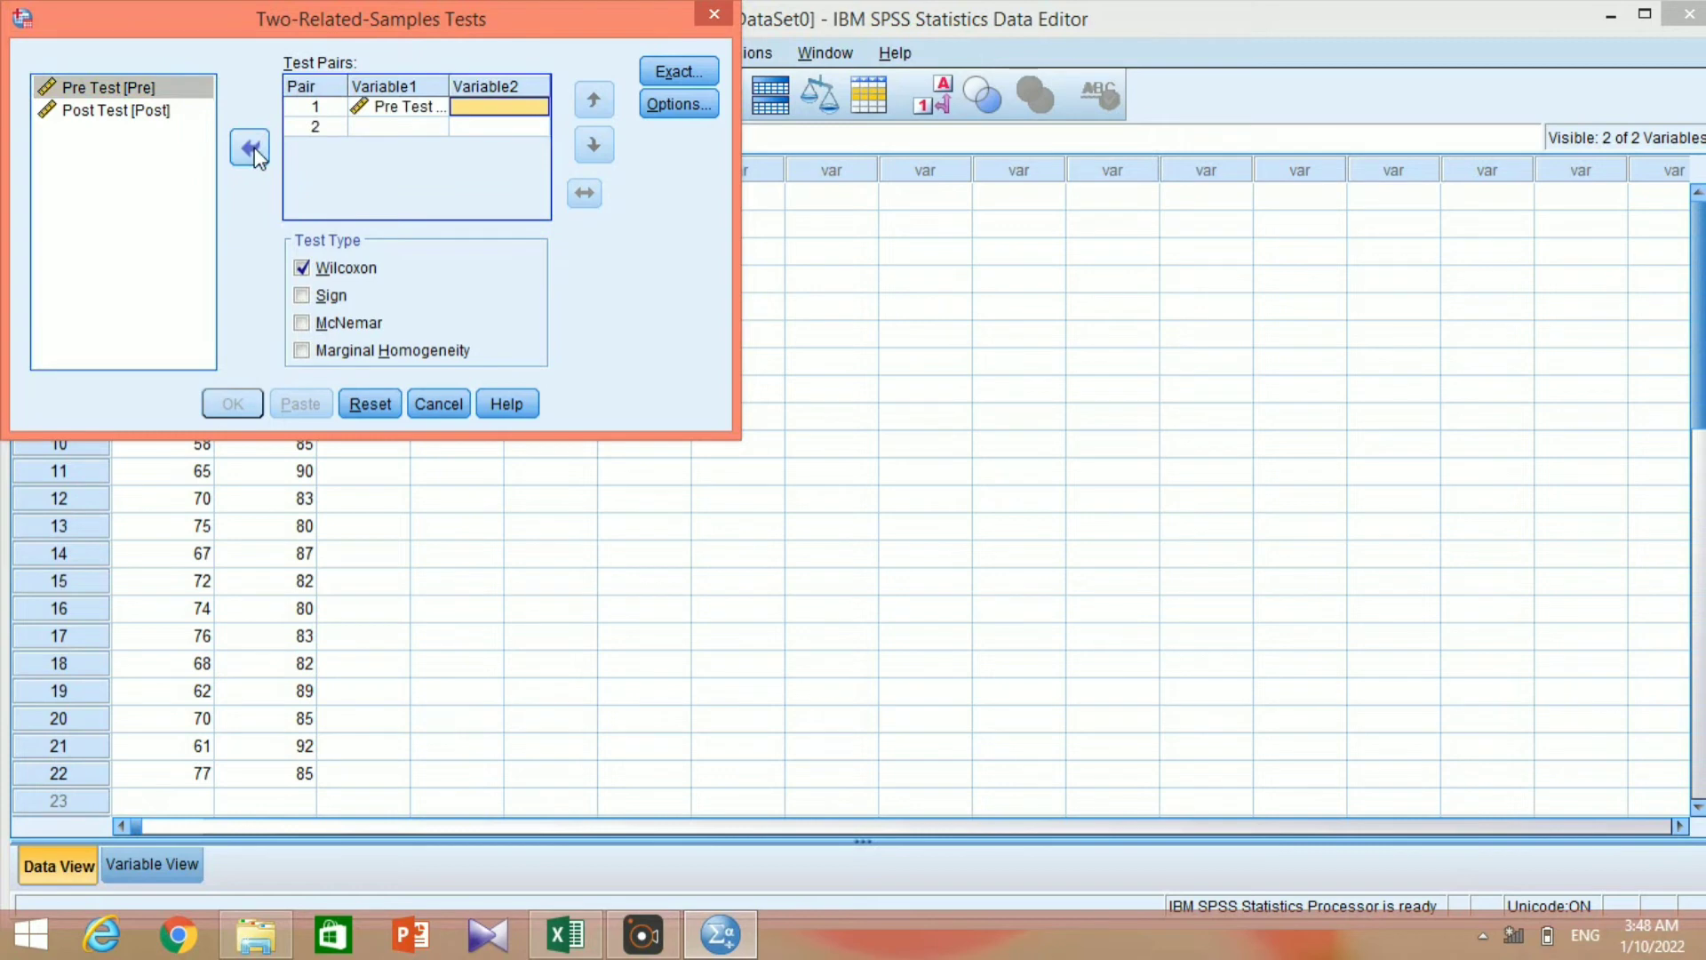
{"action": "left_click", "coordinate": [121, 111]}
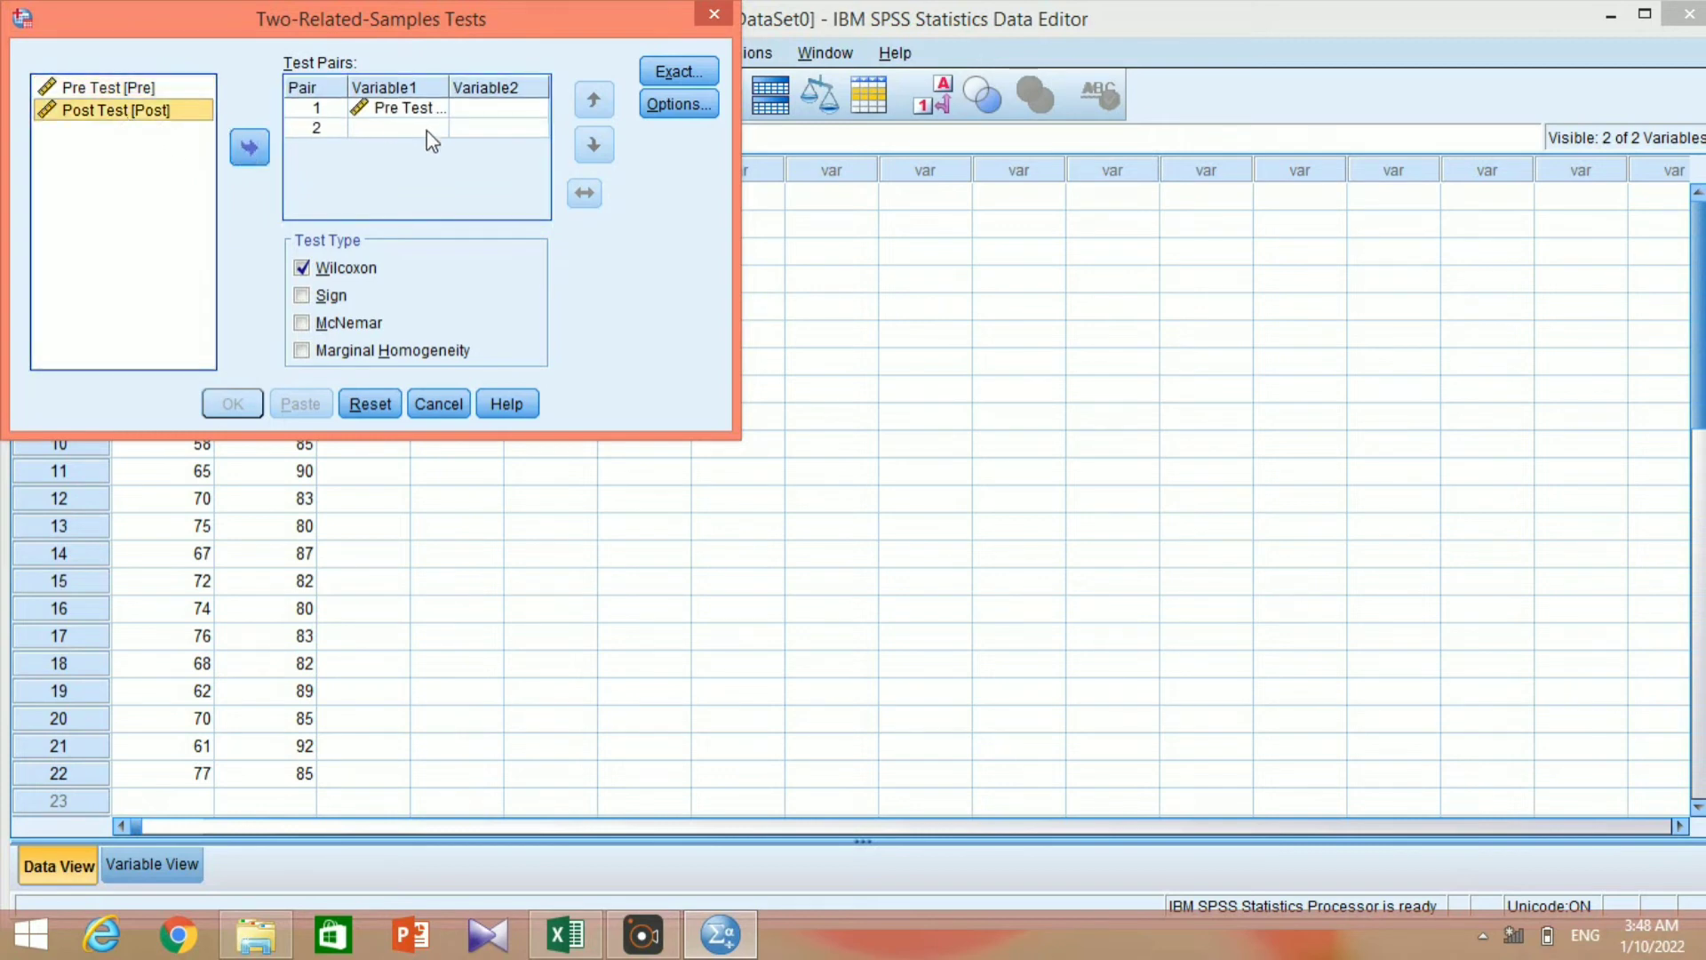
{"action": "left_click", "coordinate": [236, 157]}
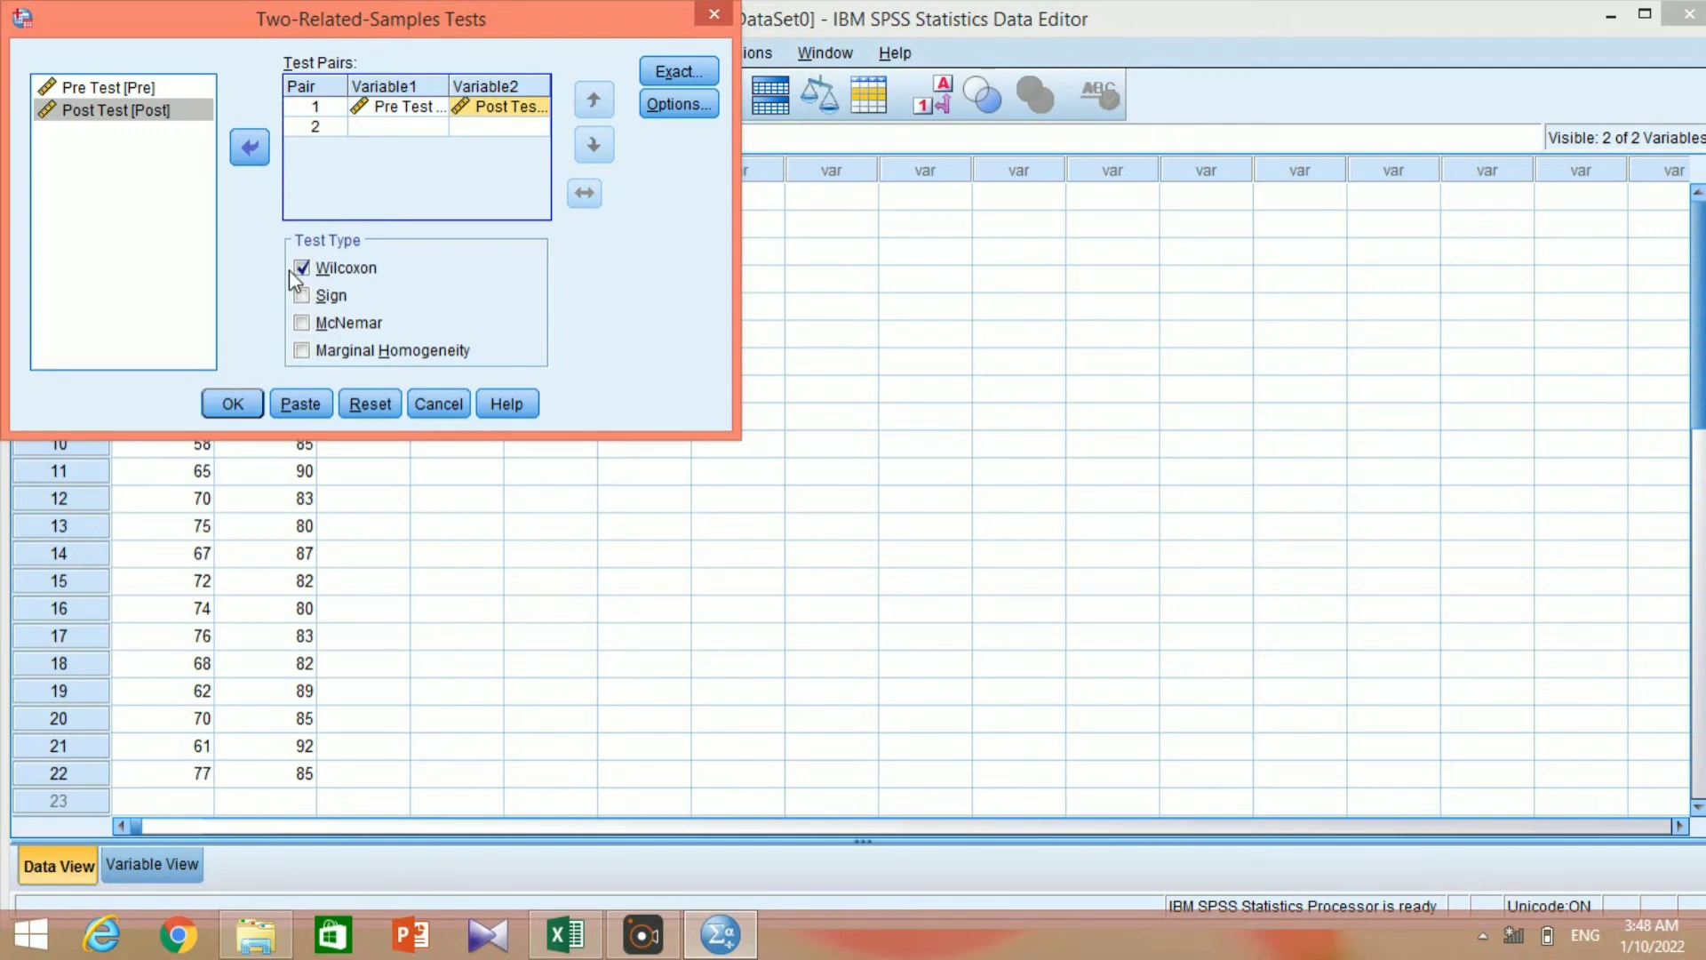
{"action": "left_click", "coordinate": [231, 402]}
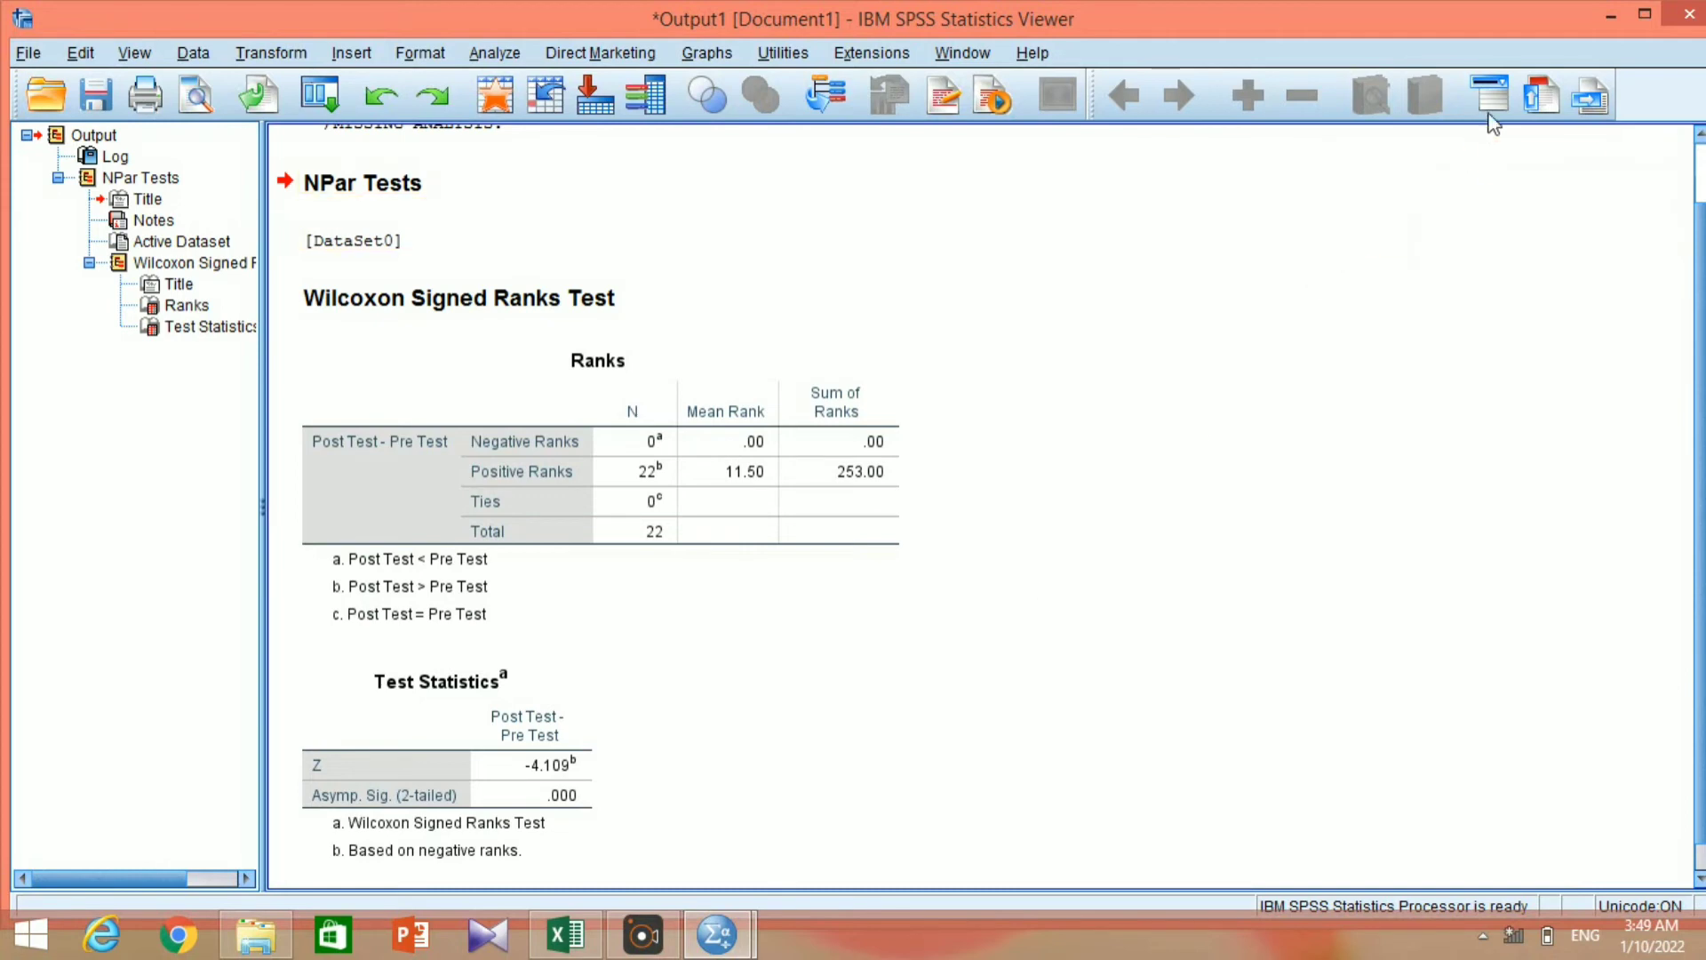
Close the Wilcoxon output without saving it.
{"action": "left_click", "coordinate": [1680, 22]}
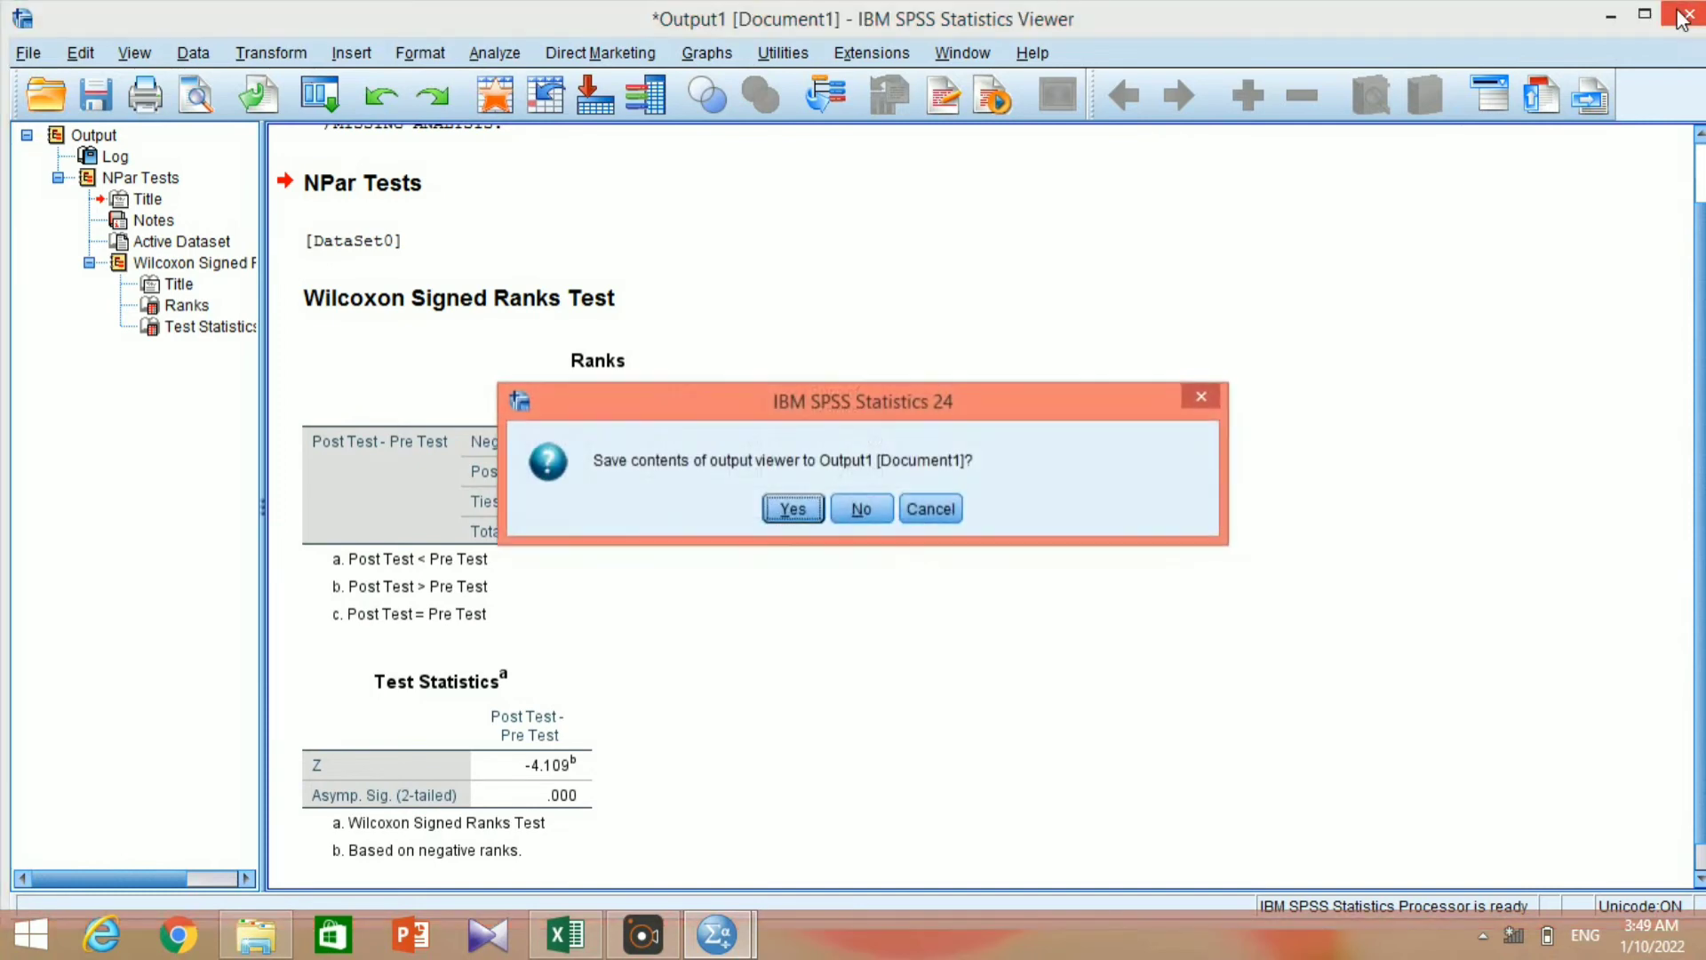
{"action": "left_click", "coordinate": [859, 510]}
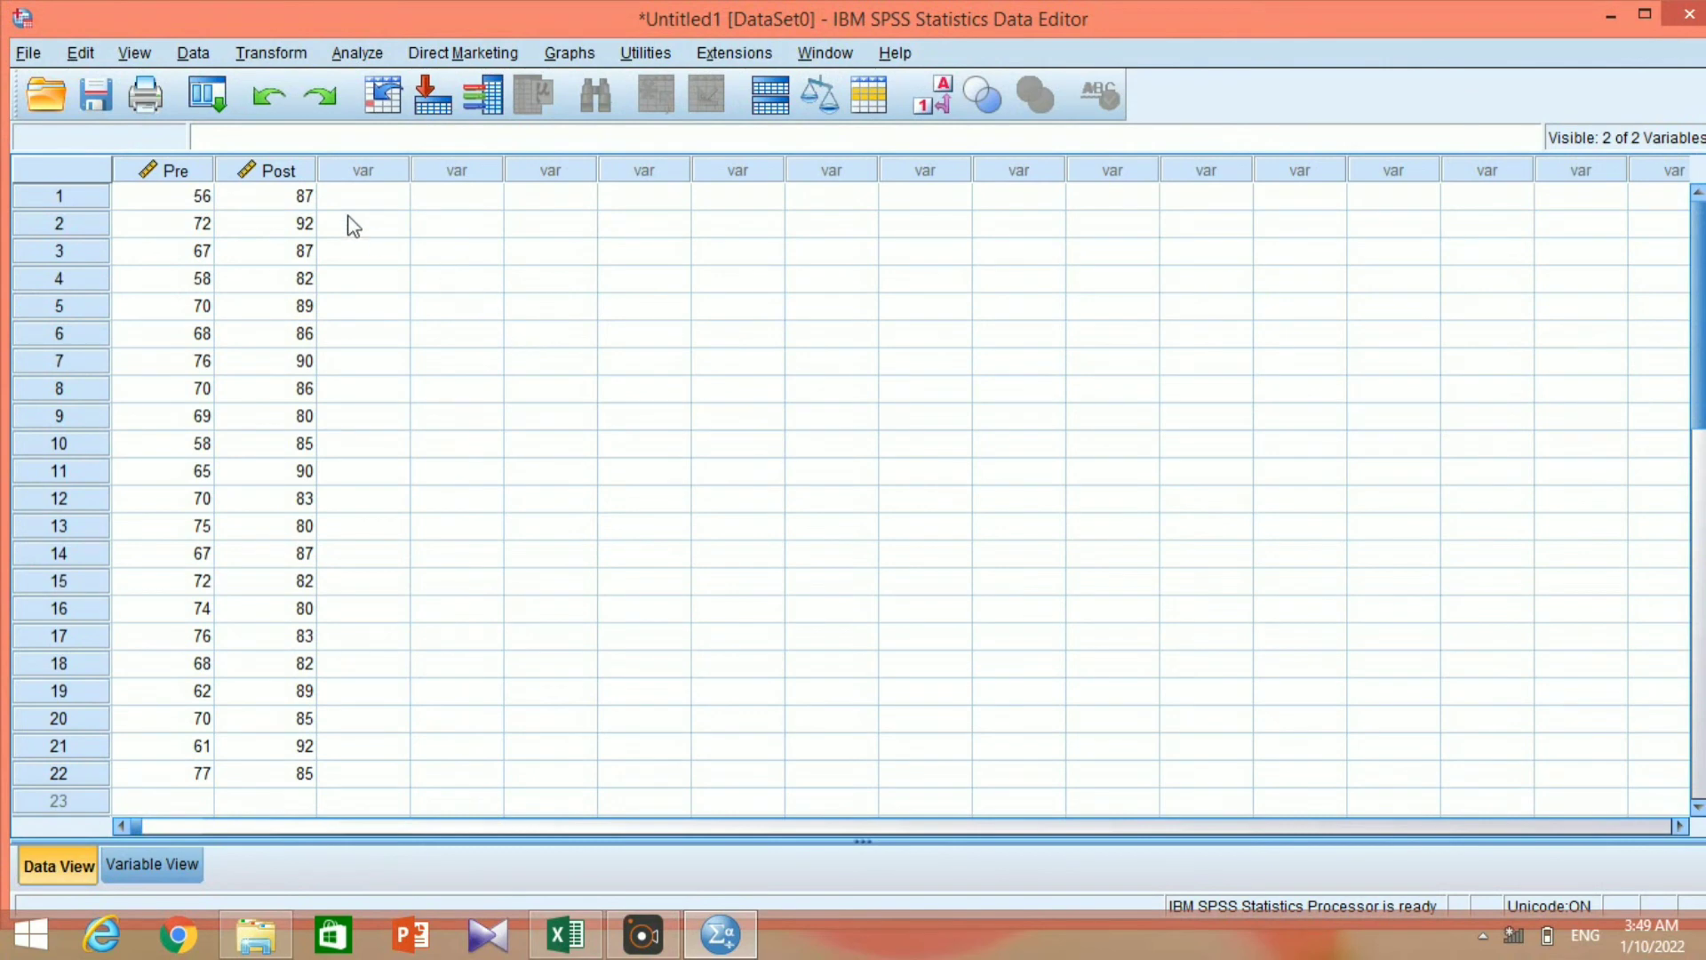
Undo the pasted Pre and Post values and the earlier variable settings, and display the variable definitions.
{"action": "left_click", "coordinate": [268, 98]}
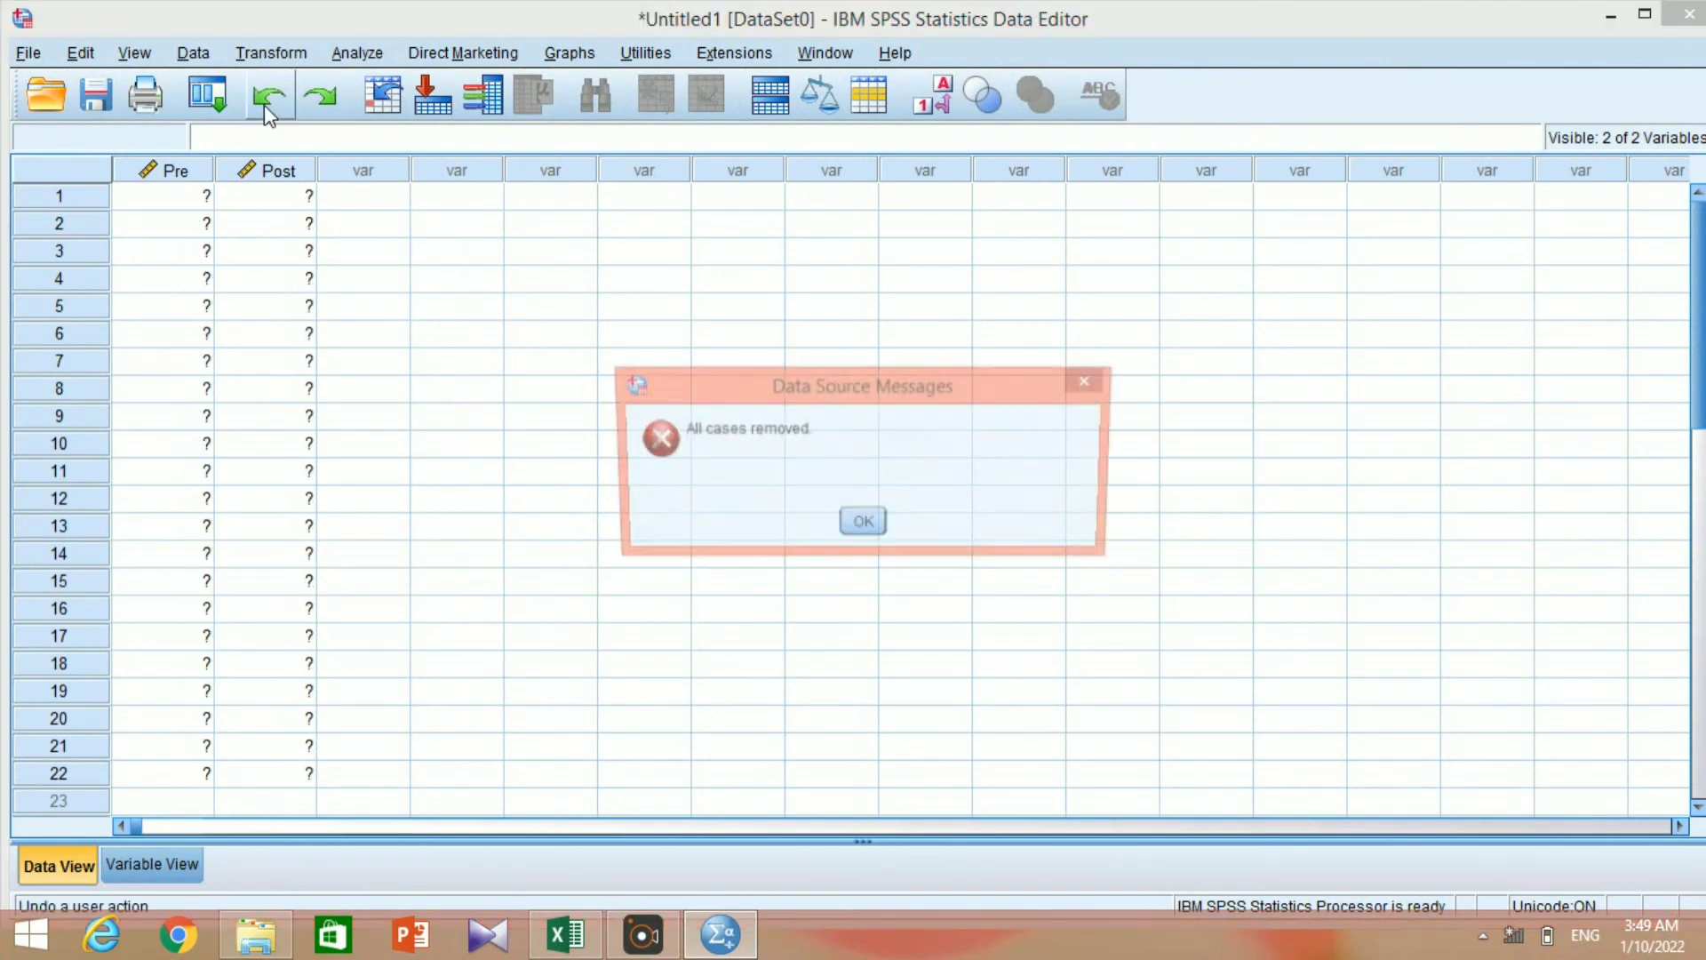
{"action": "left_click", "coordinate": [860, 525]}
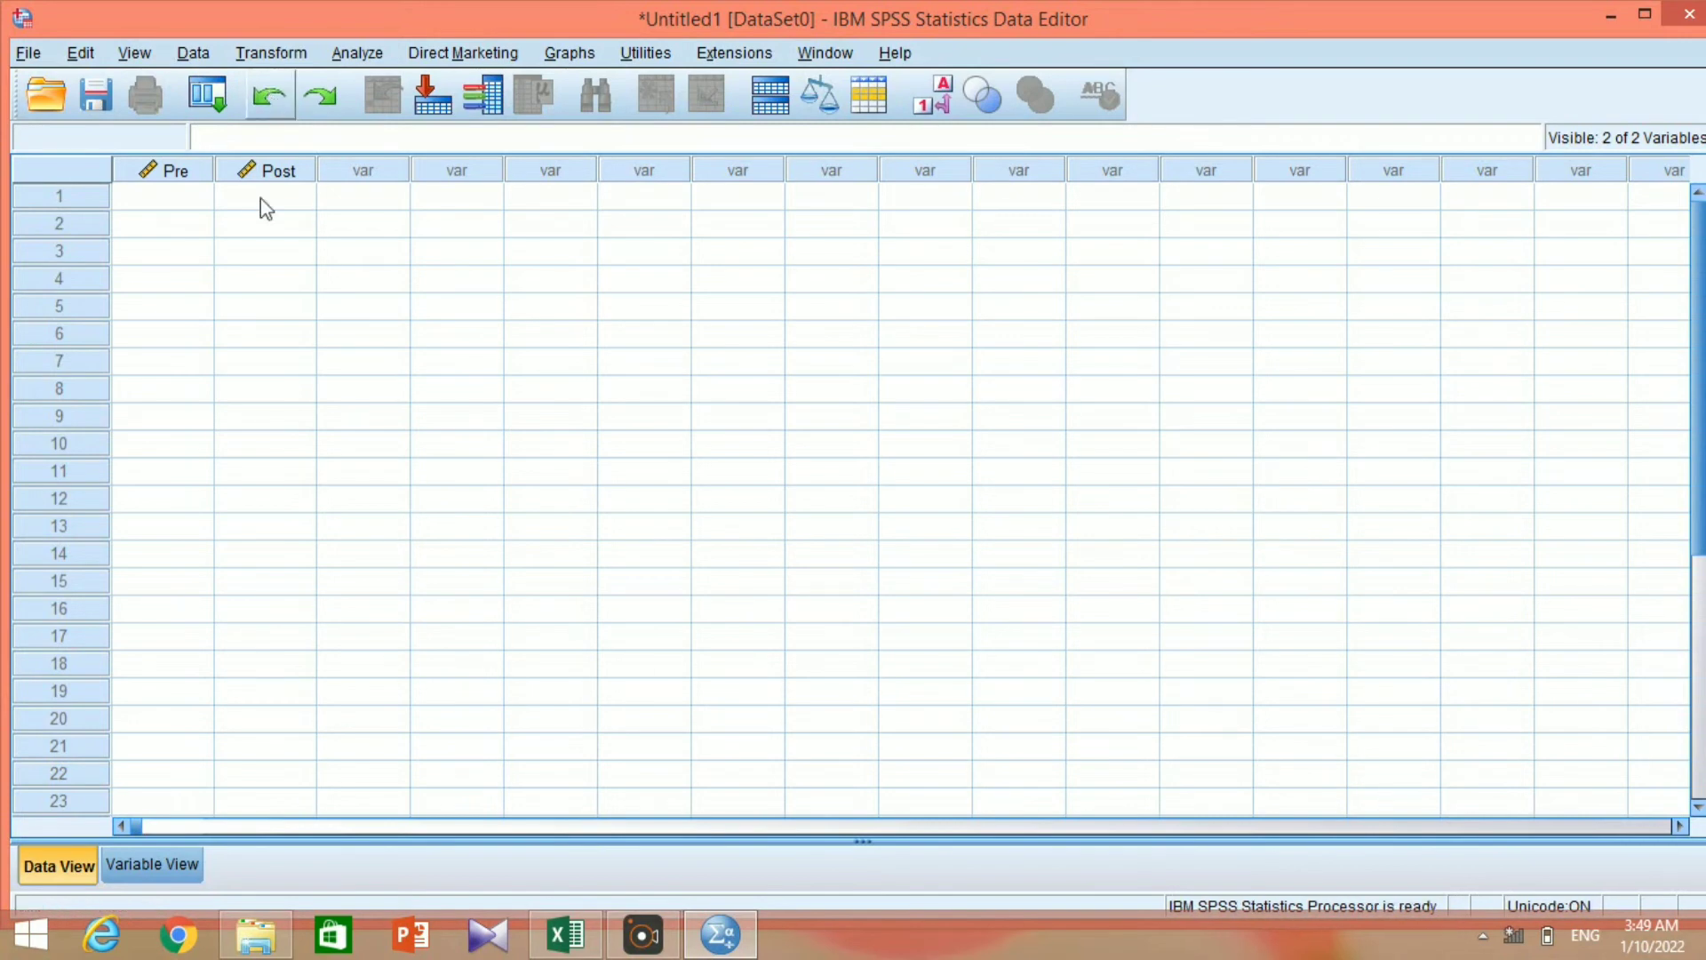
{"action": "left_click", "coordinate": [153, 862]}
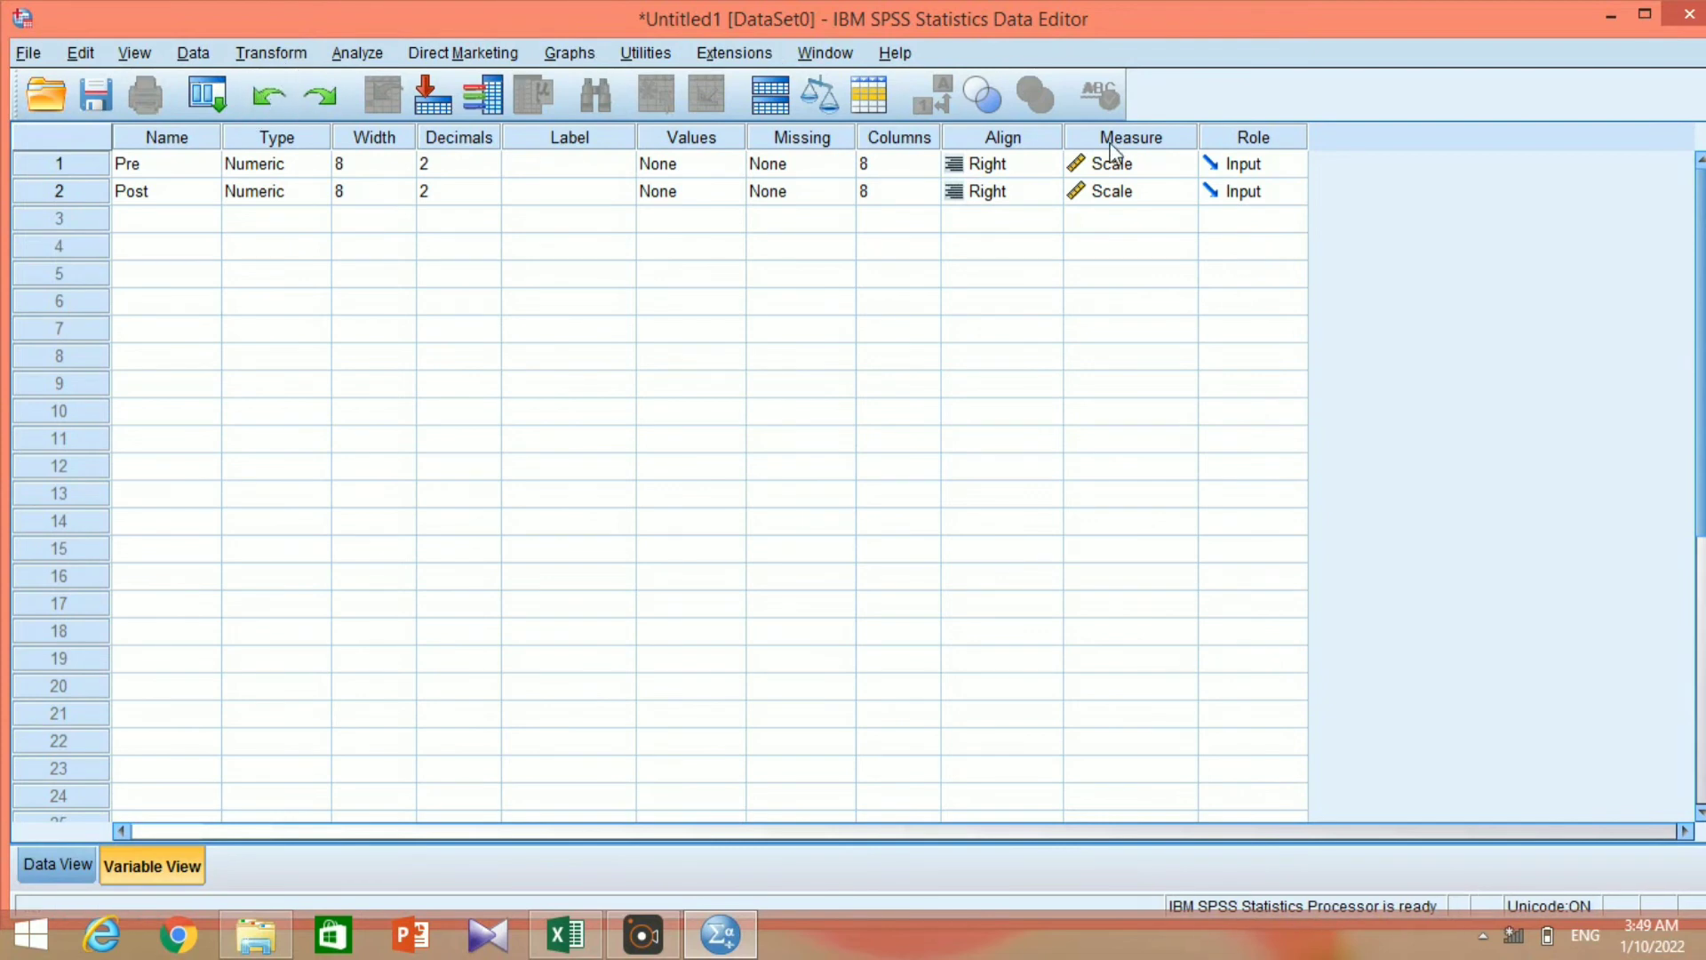
Exit SPSS without saving the dataset.
{"action": "left_click", "coordinate": [1691, 14]}
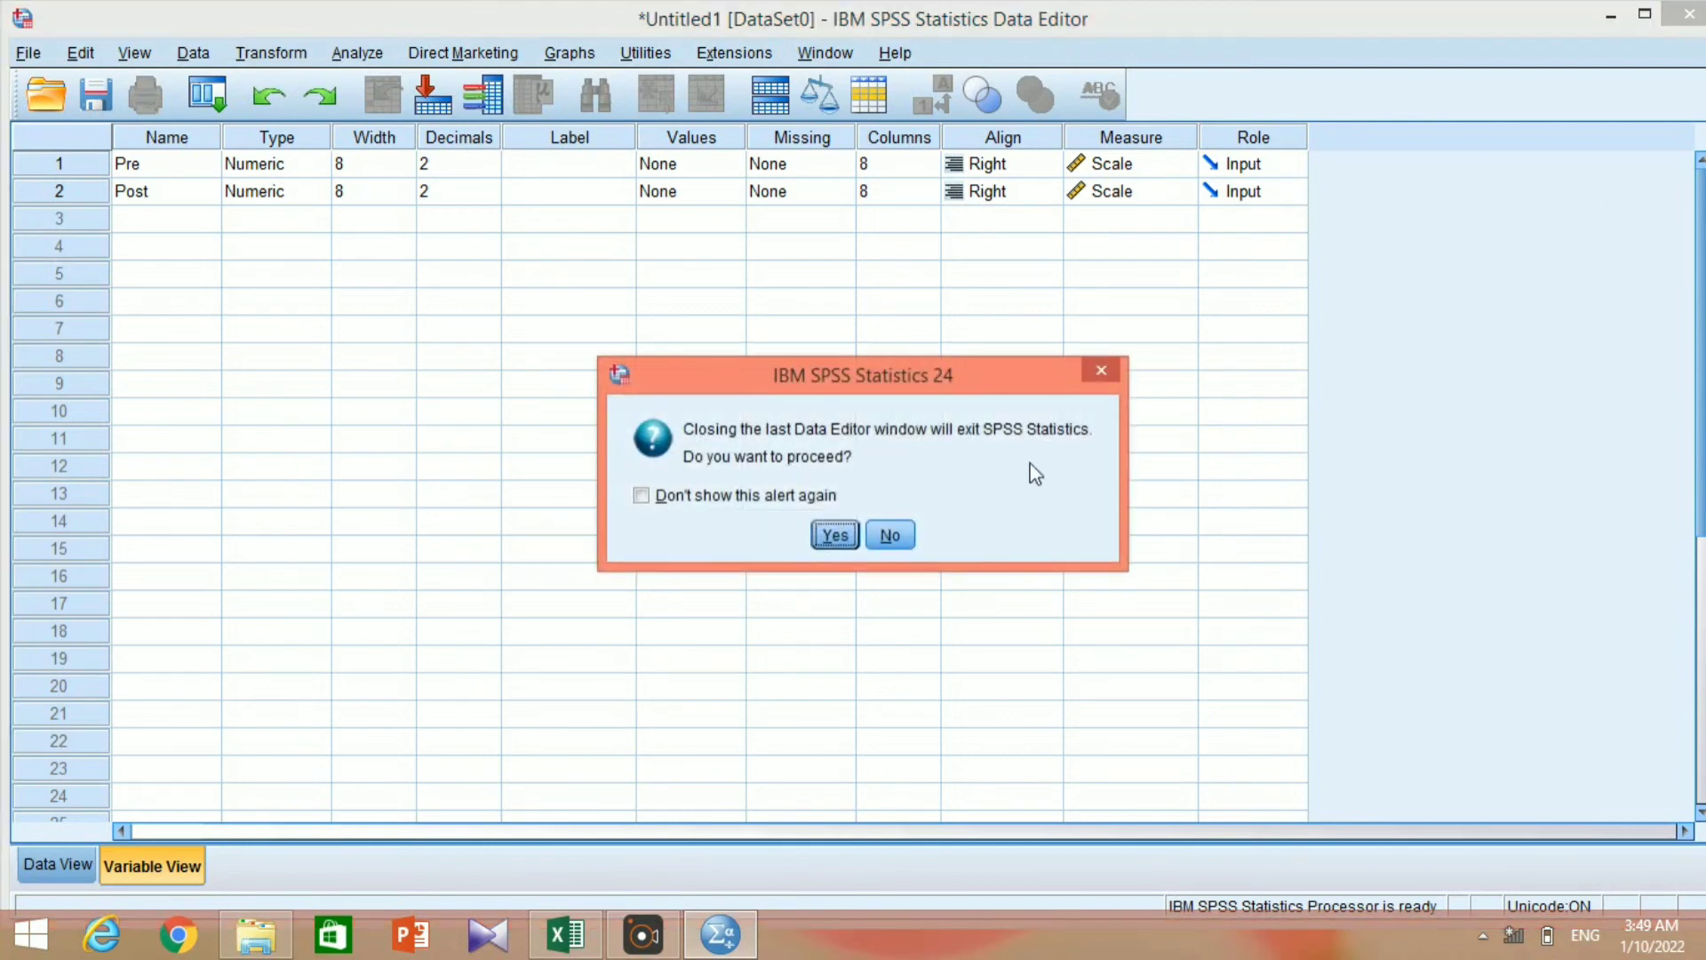
{"action": "left_click", "coordinate": [840, 534]}
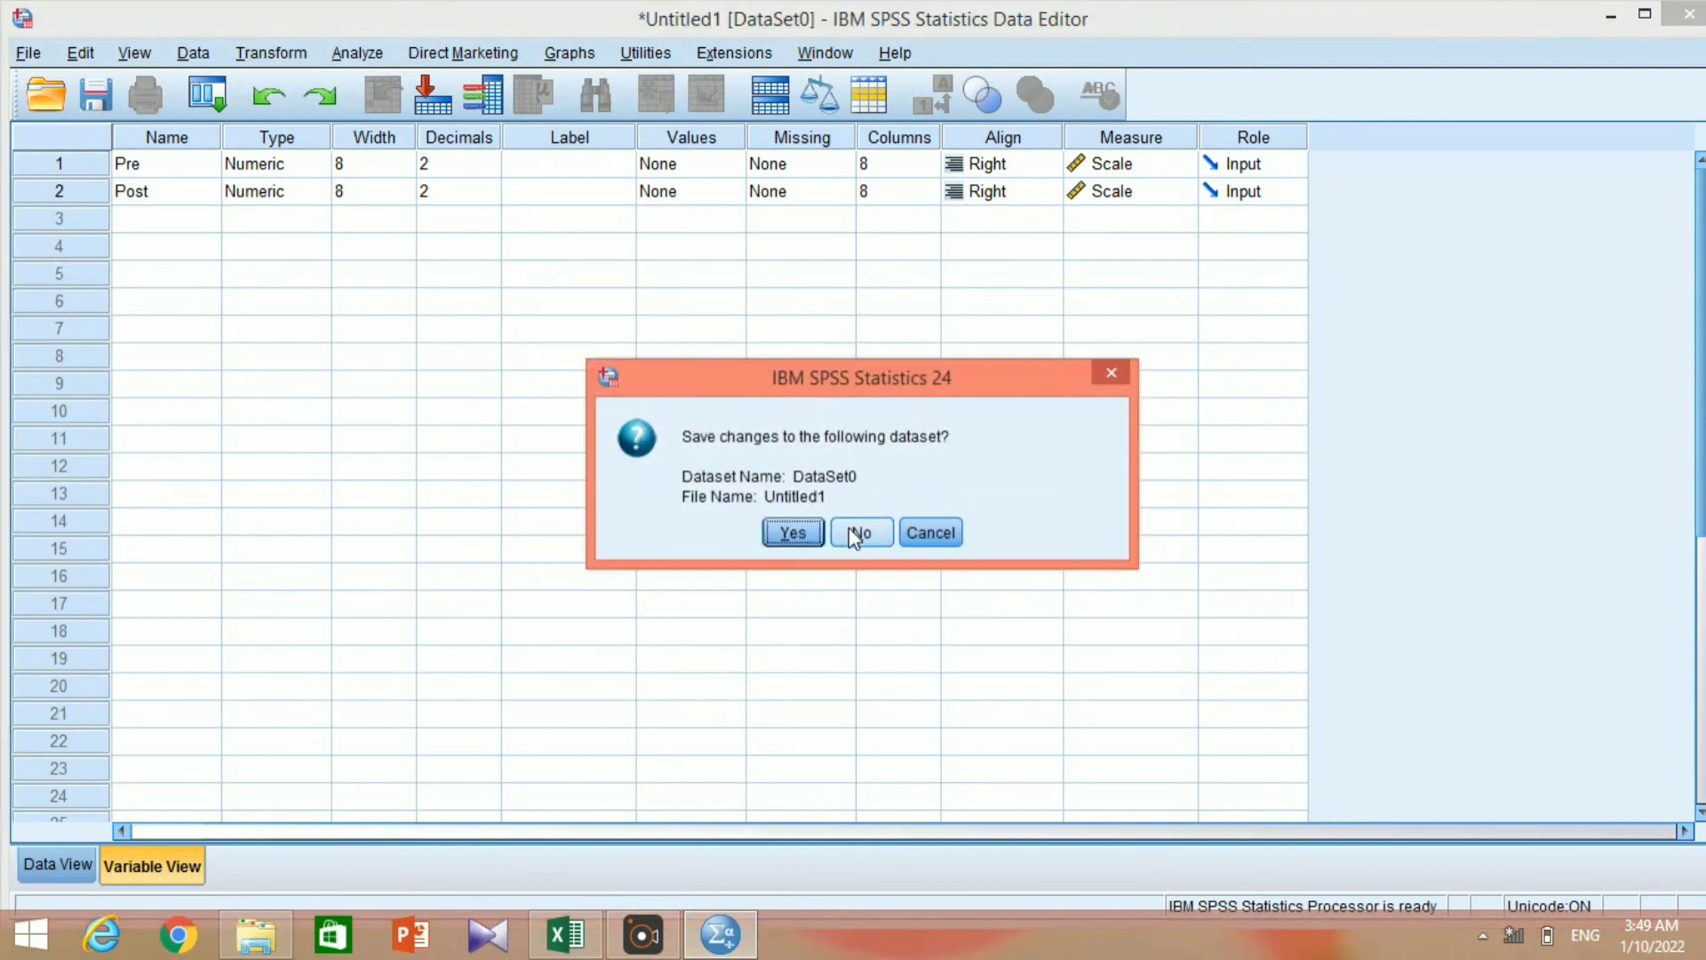
{"action": "left_click", "coordinate": [858, 532]}
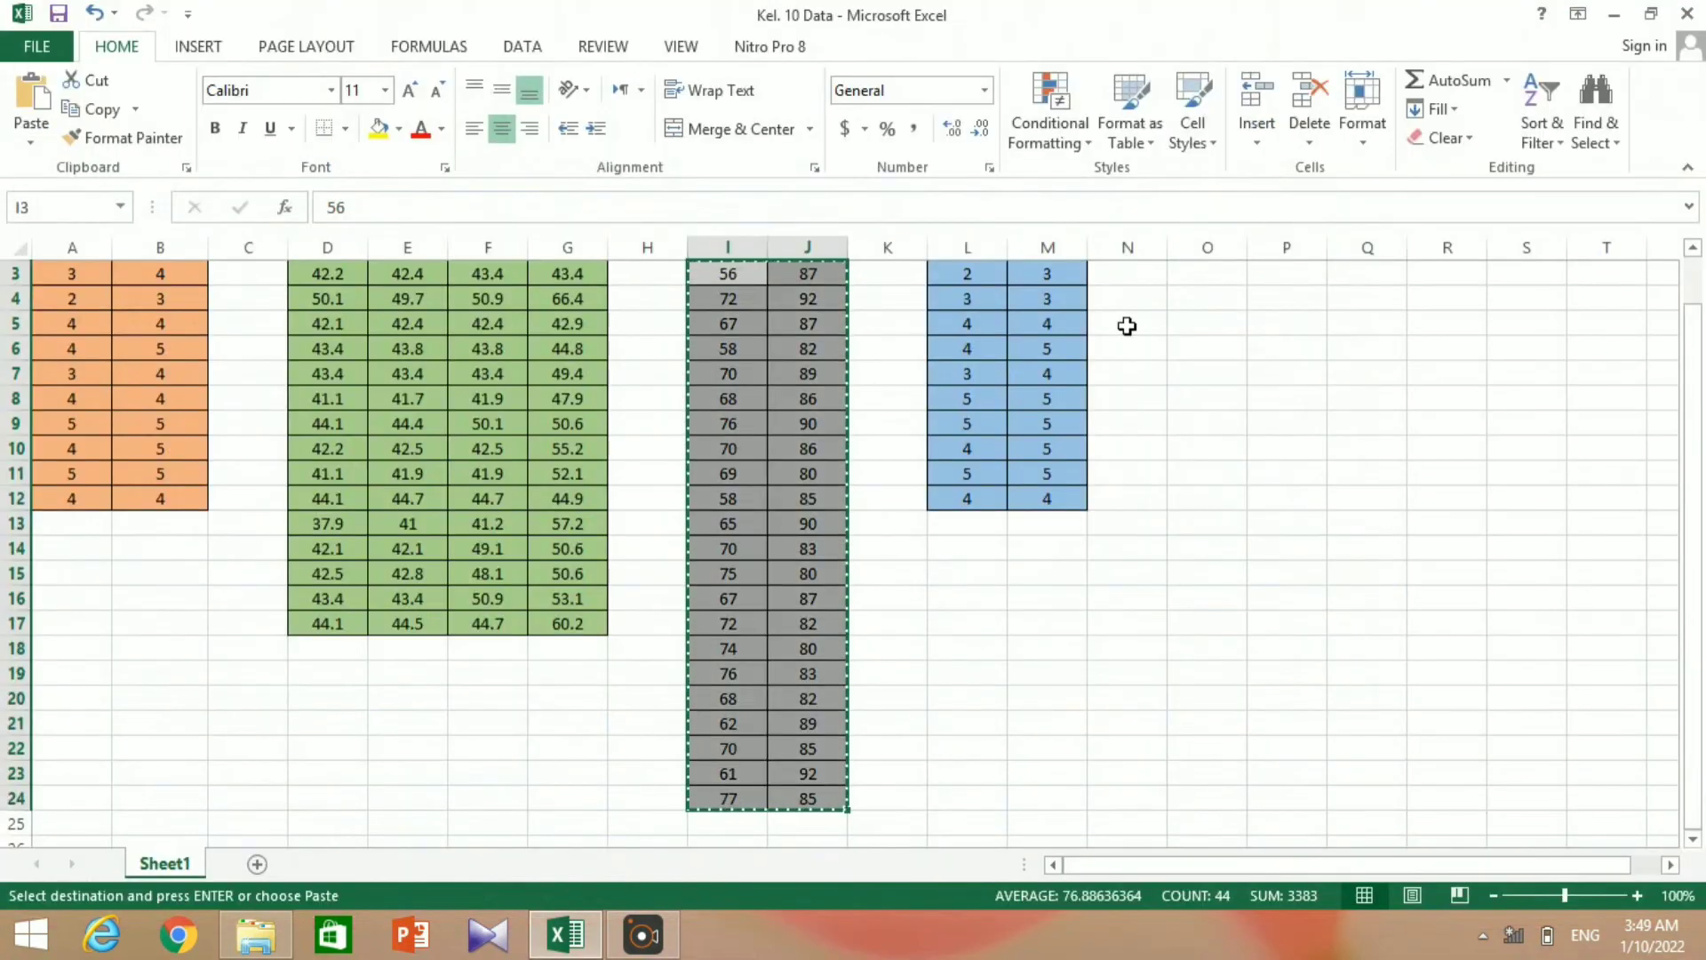
Minimize the Excel workbook, relaunch IBM SPSS Statistics 24 from the desktop and dismiss the welcome dialog.
{"action": "left_click", "coordinate": [1610, 14]}
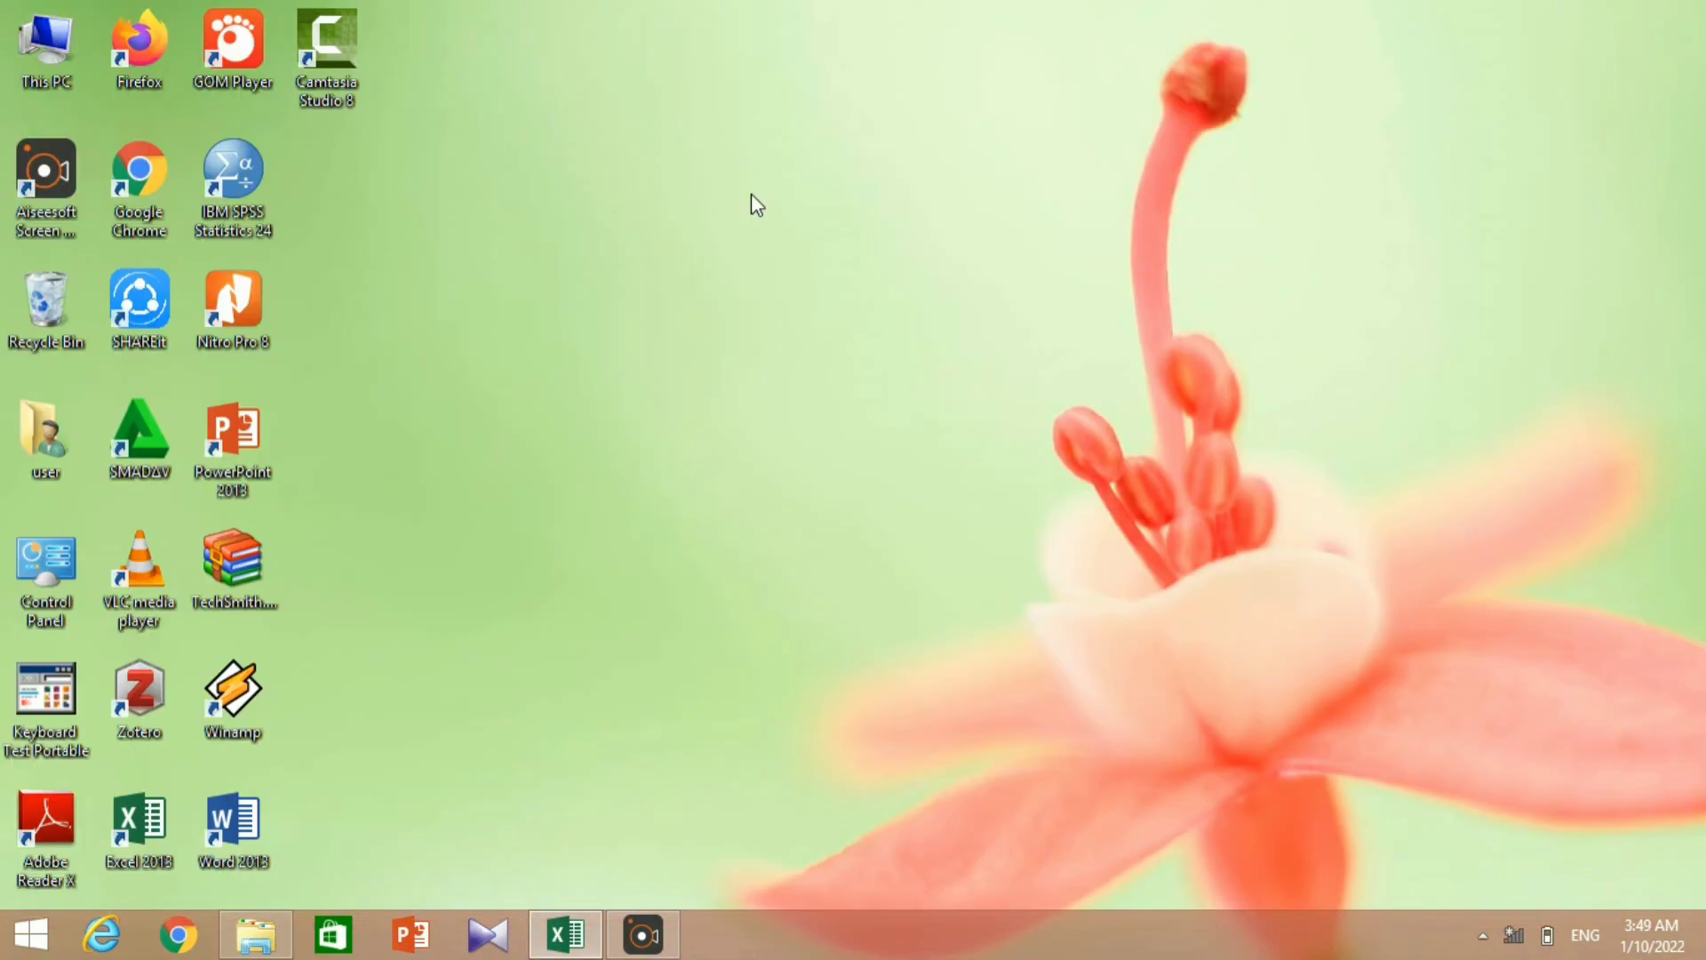
{"action": "double_click", "coordinate": [239, 184]}
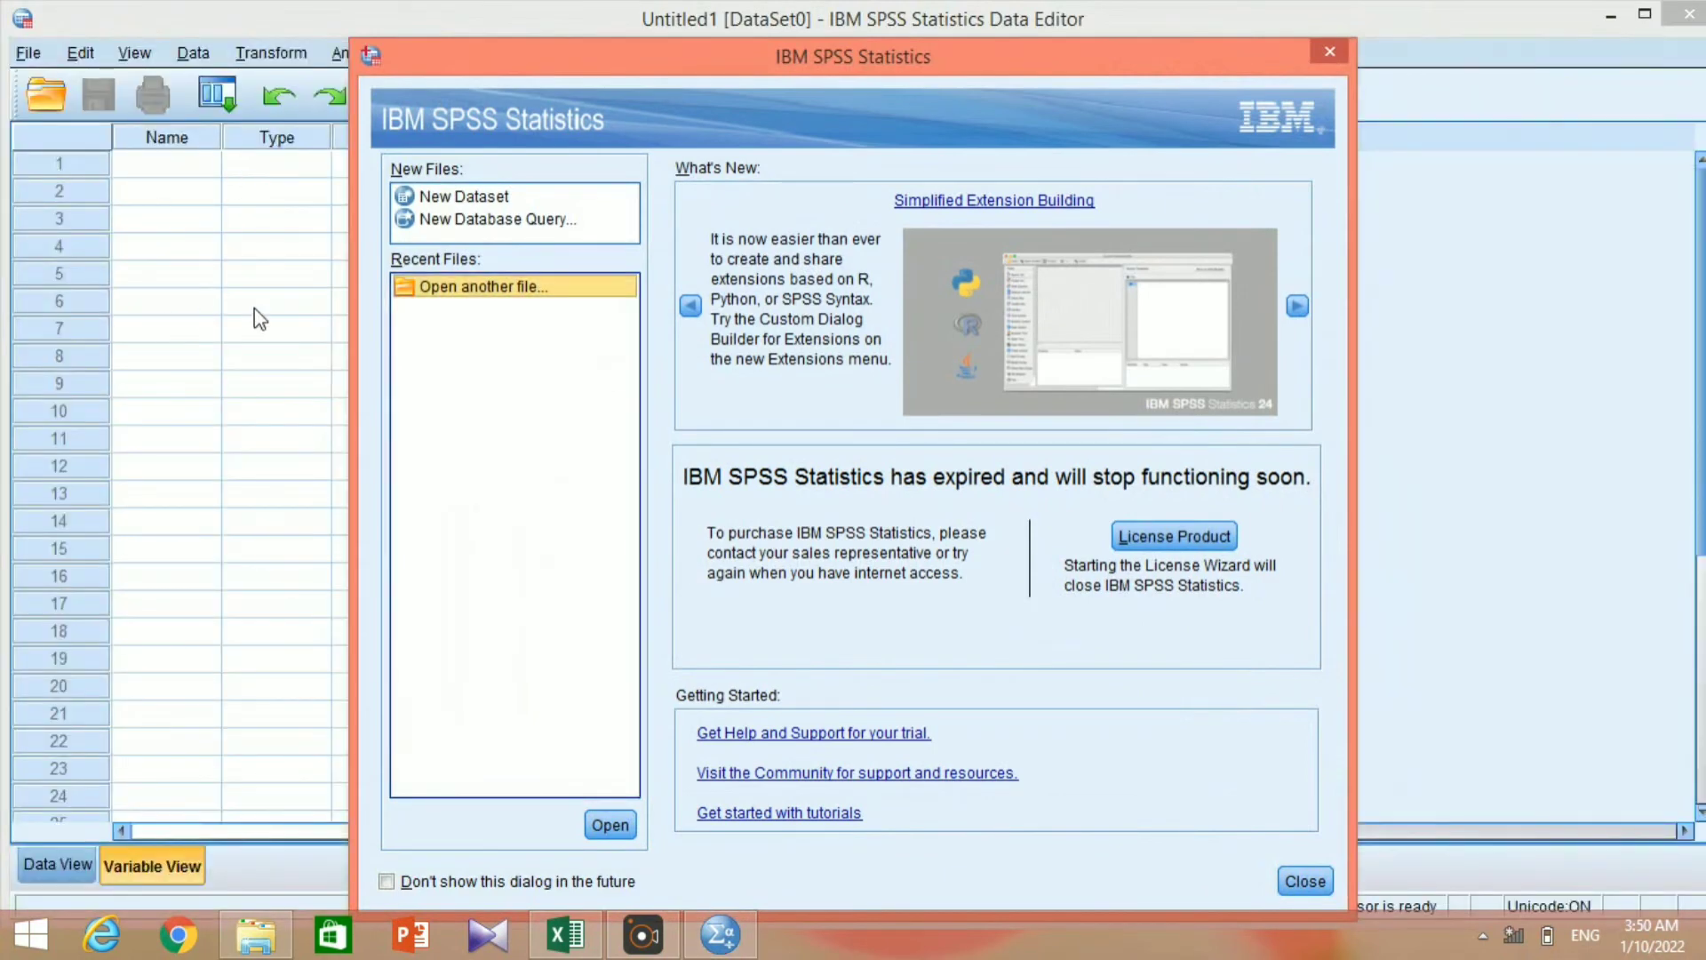
{"action": "left_click", "coordinate": [1329, 53]}
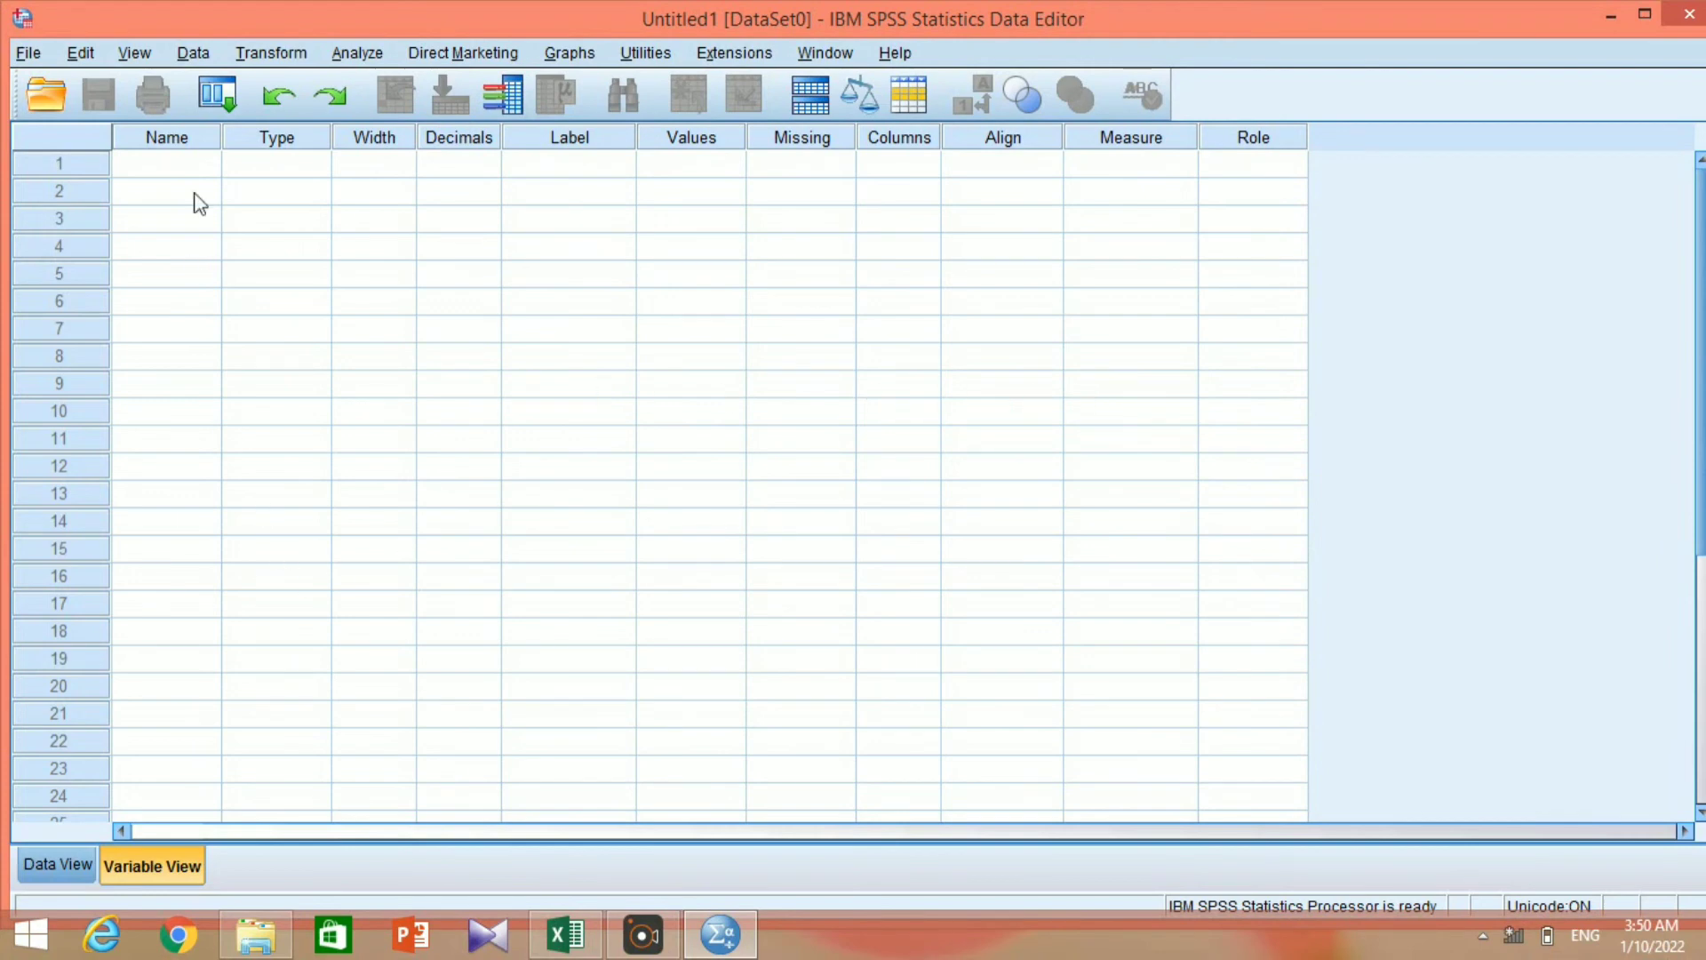
Define two variables named X and Y in the first two rows.
{"action": "left_click", "coordinate": [186, 166]}
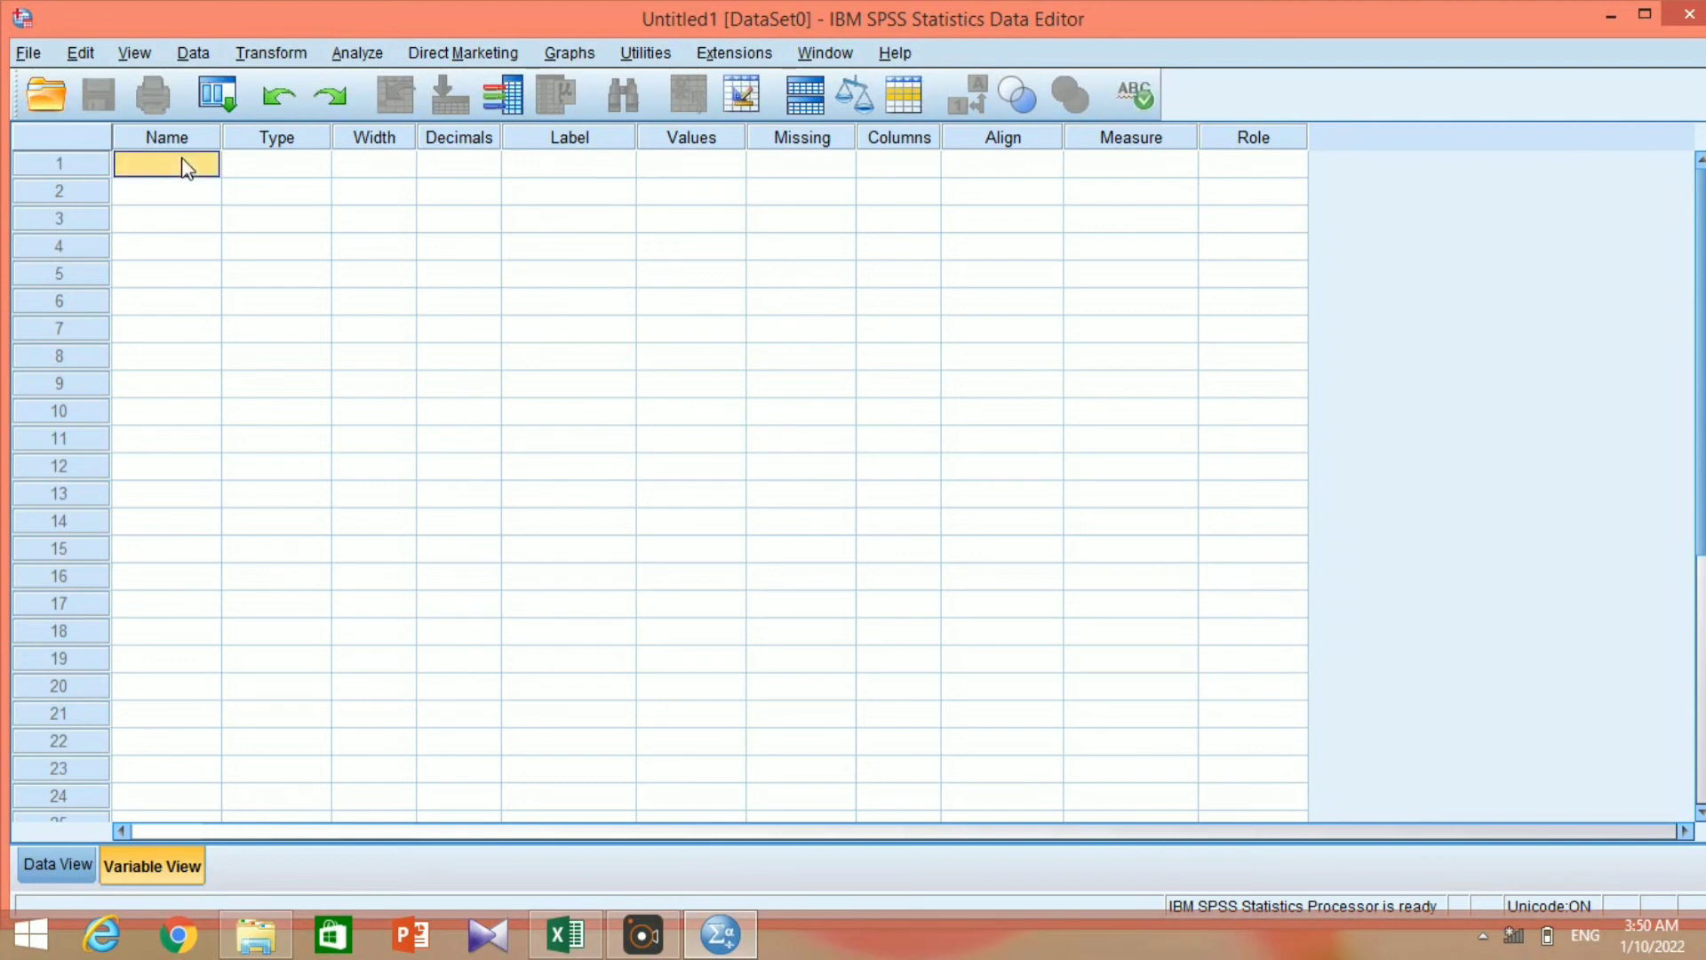
{"action": "left_click", "coordinate": [184, 162]}
{"action": "type", "text": "X"}
{"action": "key", "text": "Return"}
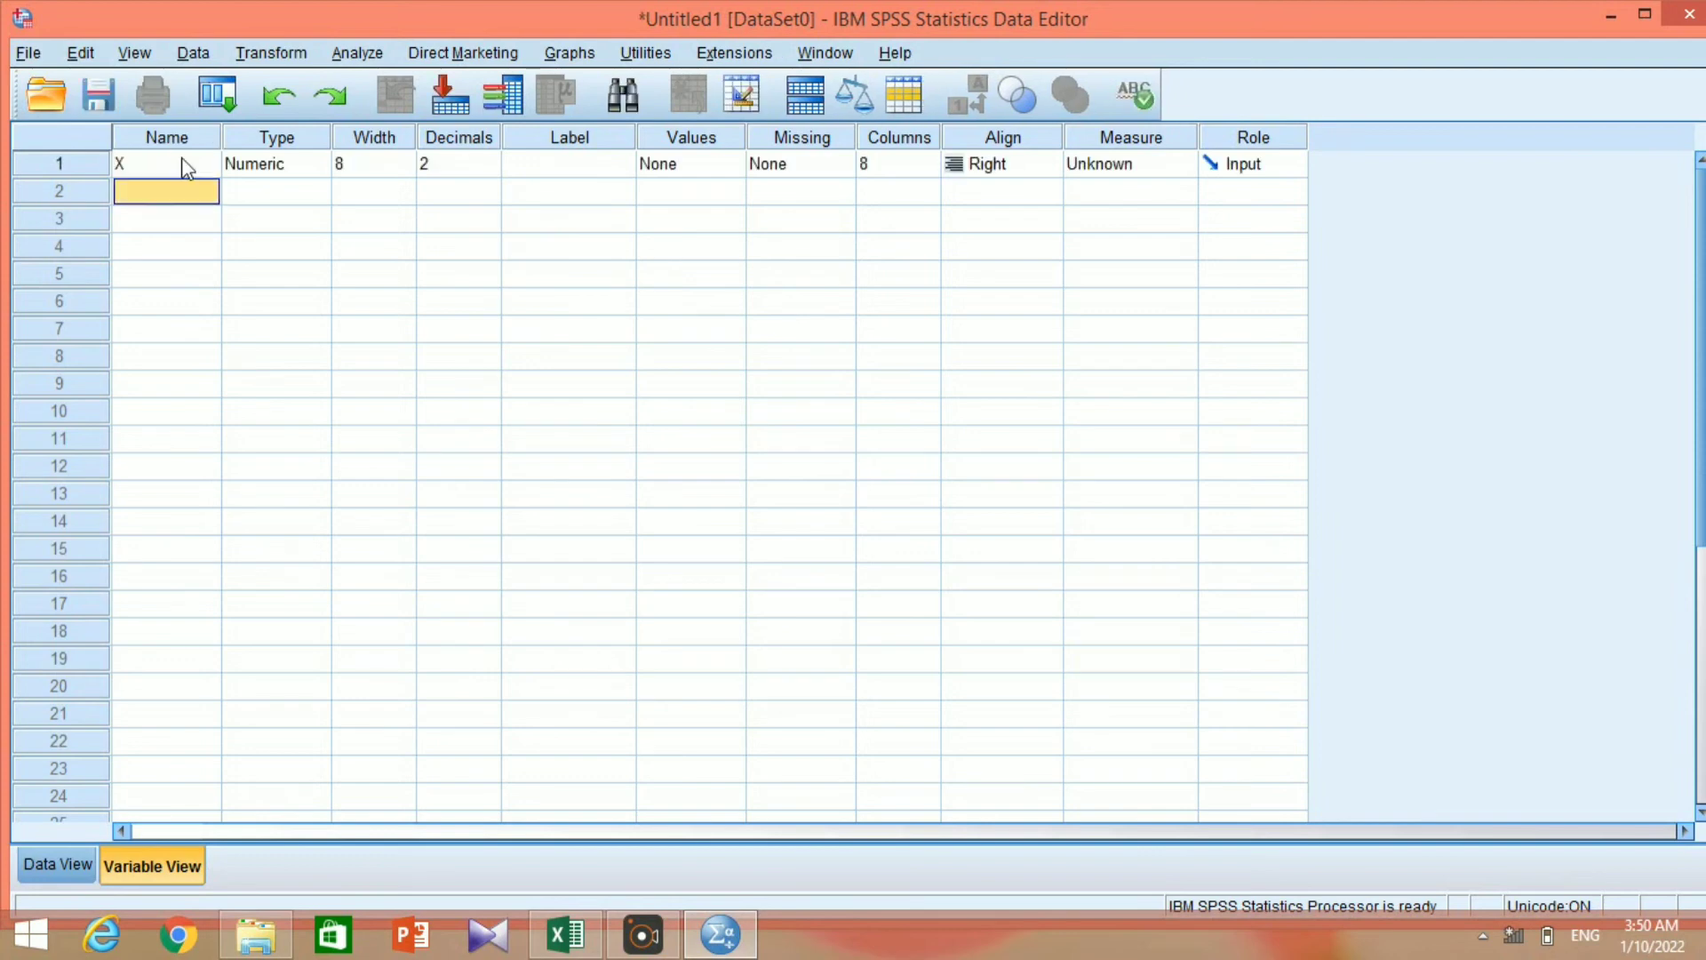
{"action": "type", "text": "Y"}
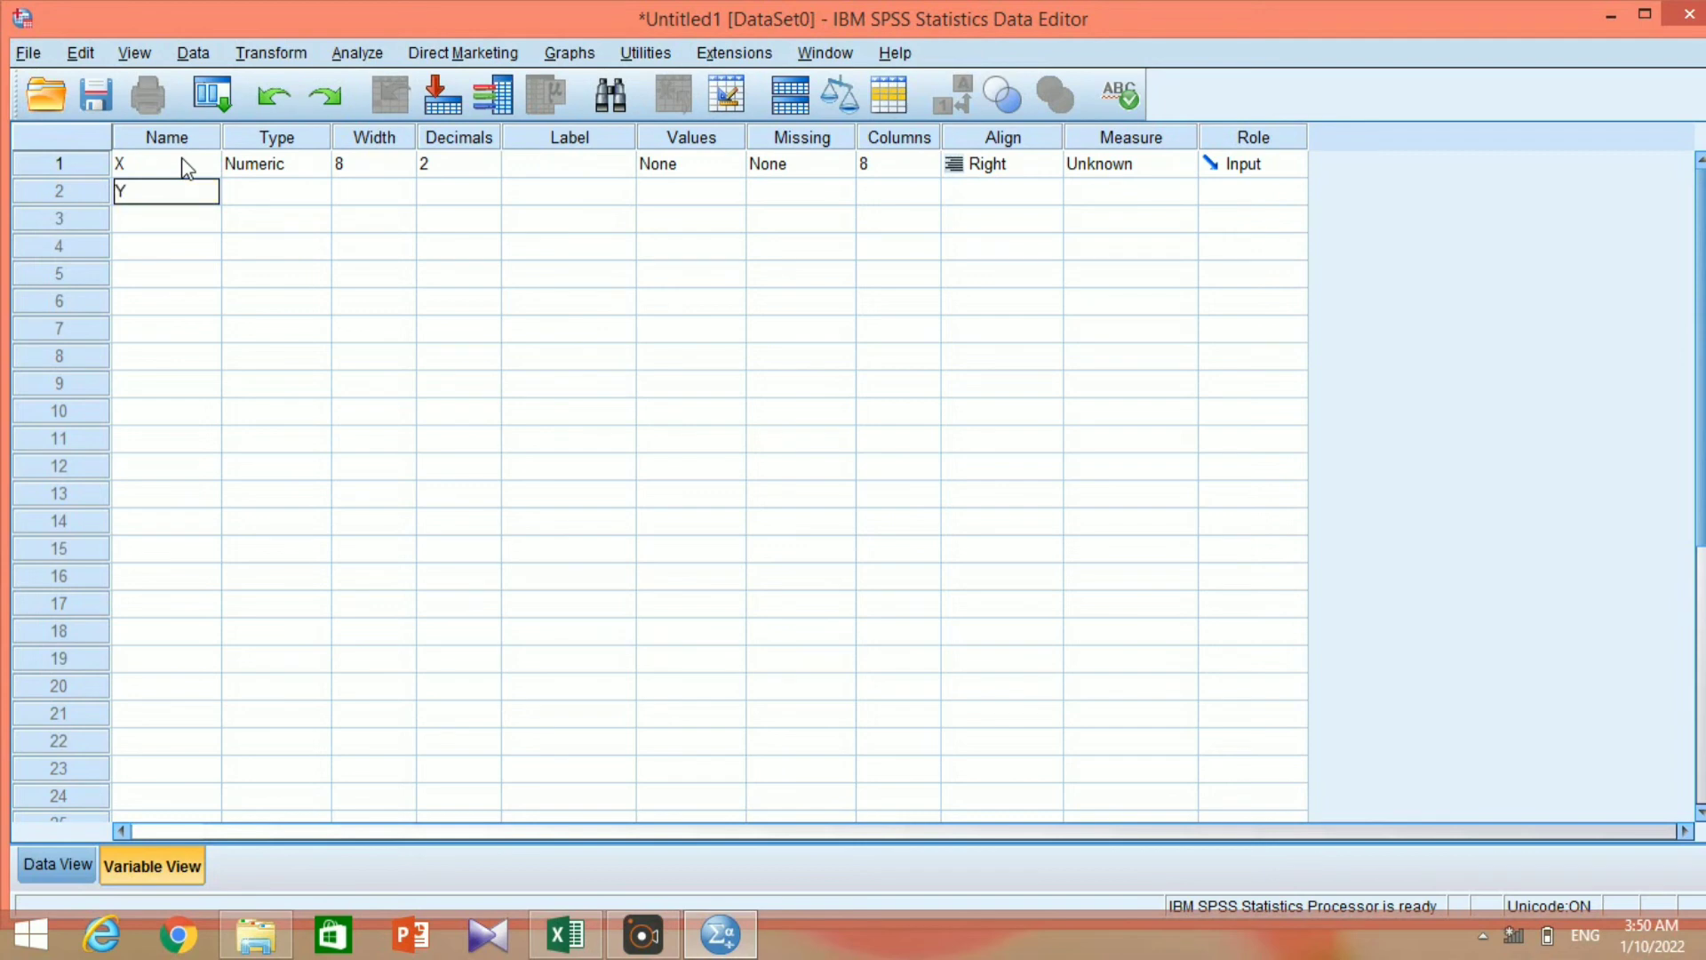
{"action": "key", "text": "Return"}
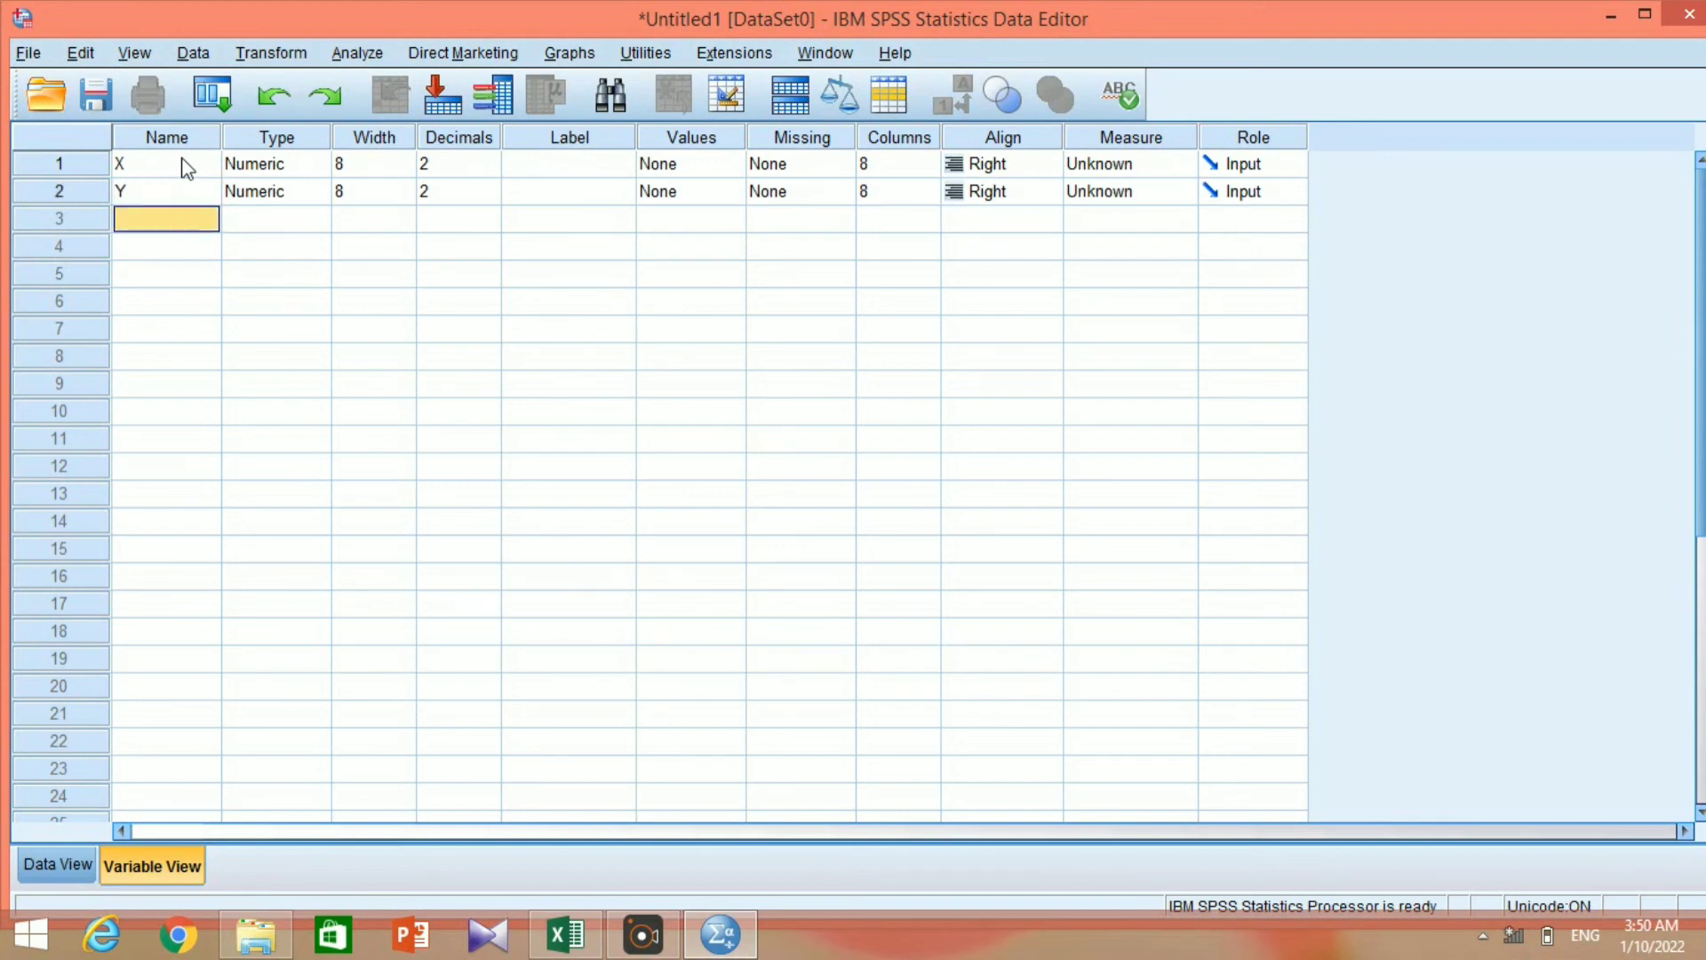
Label variable X as "Kualitas Produk".
{"action": "left_click", "coordinate": [605, 166]}
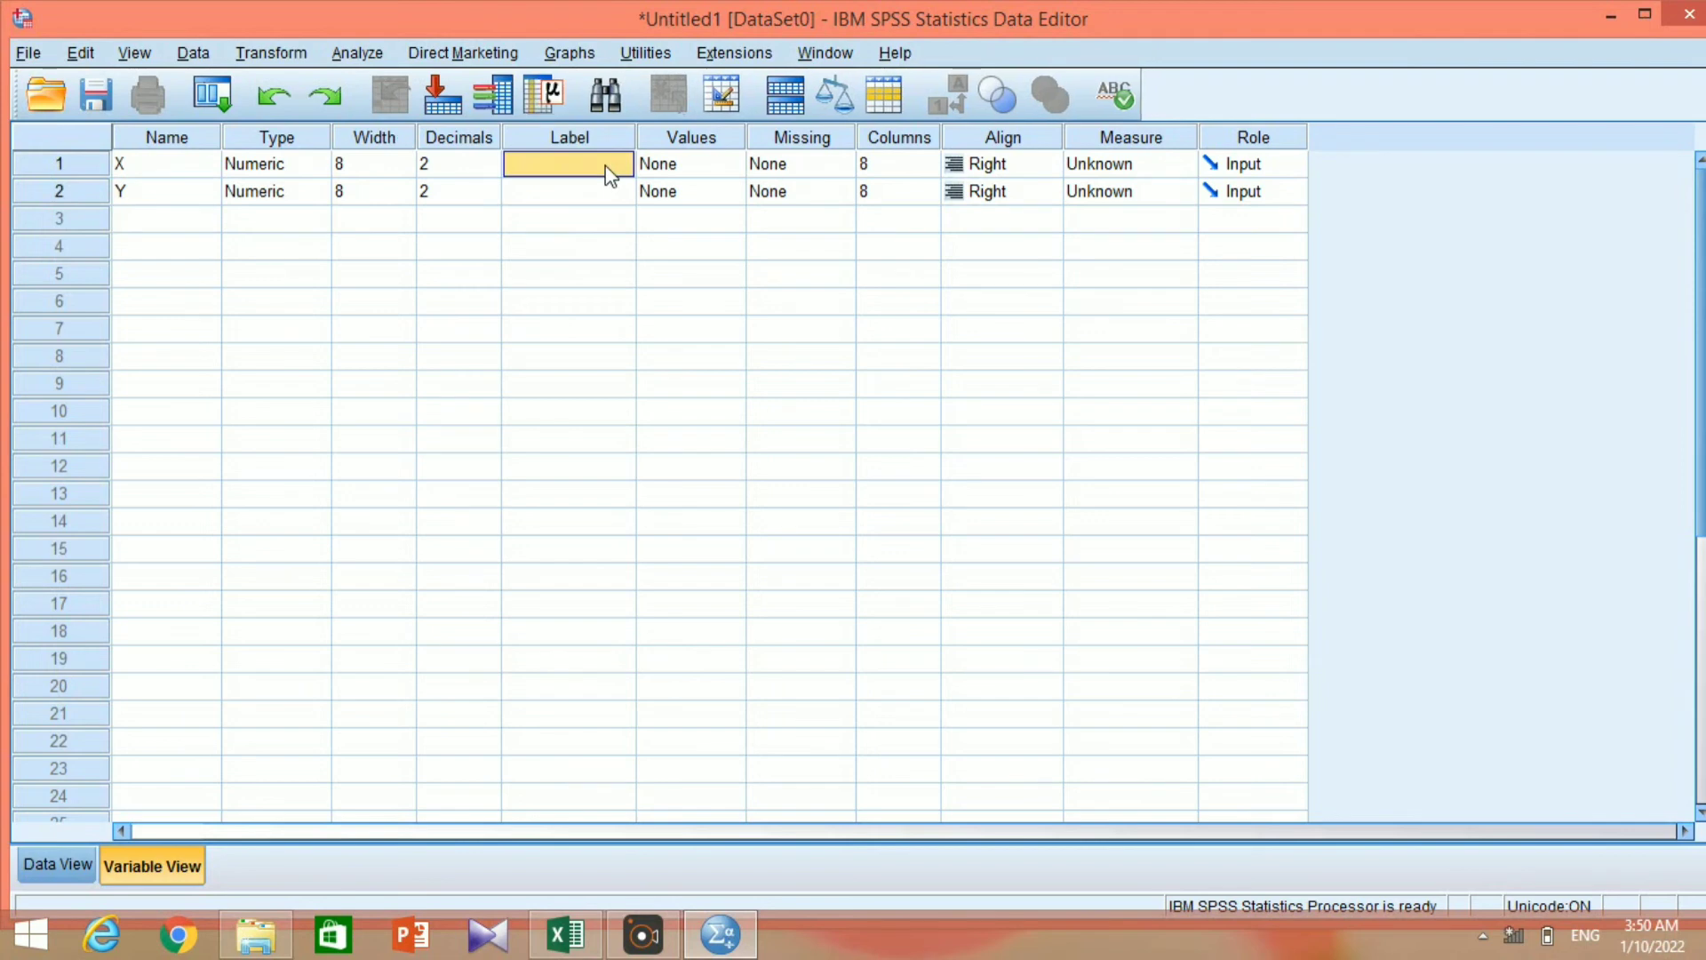
{"action": "double_click", "coordinate": [605, 165]}
{"action": "type", "text": "k"}
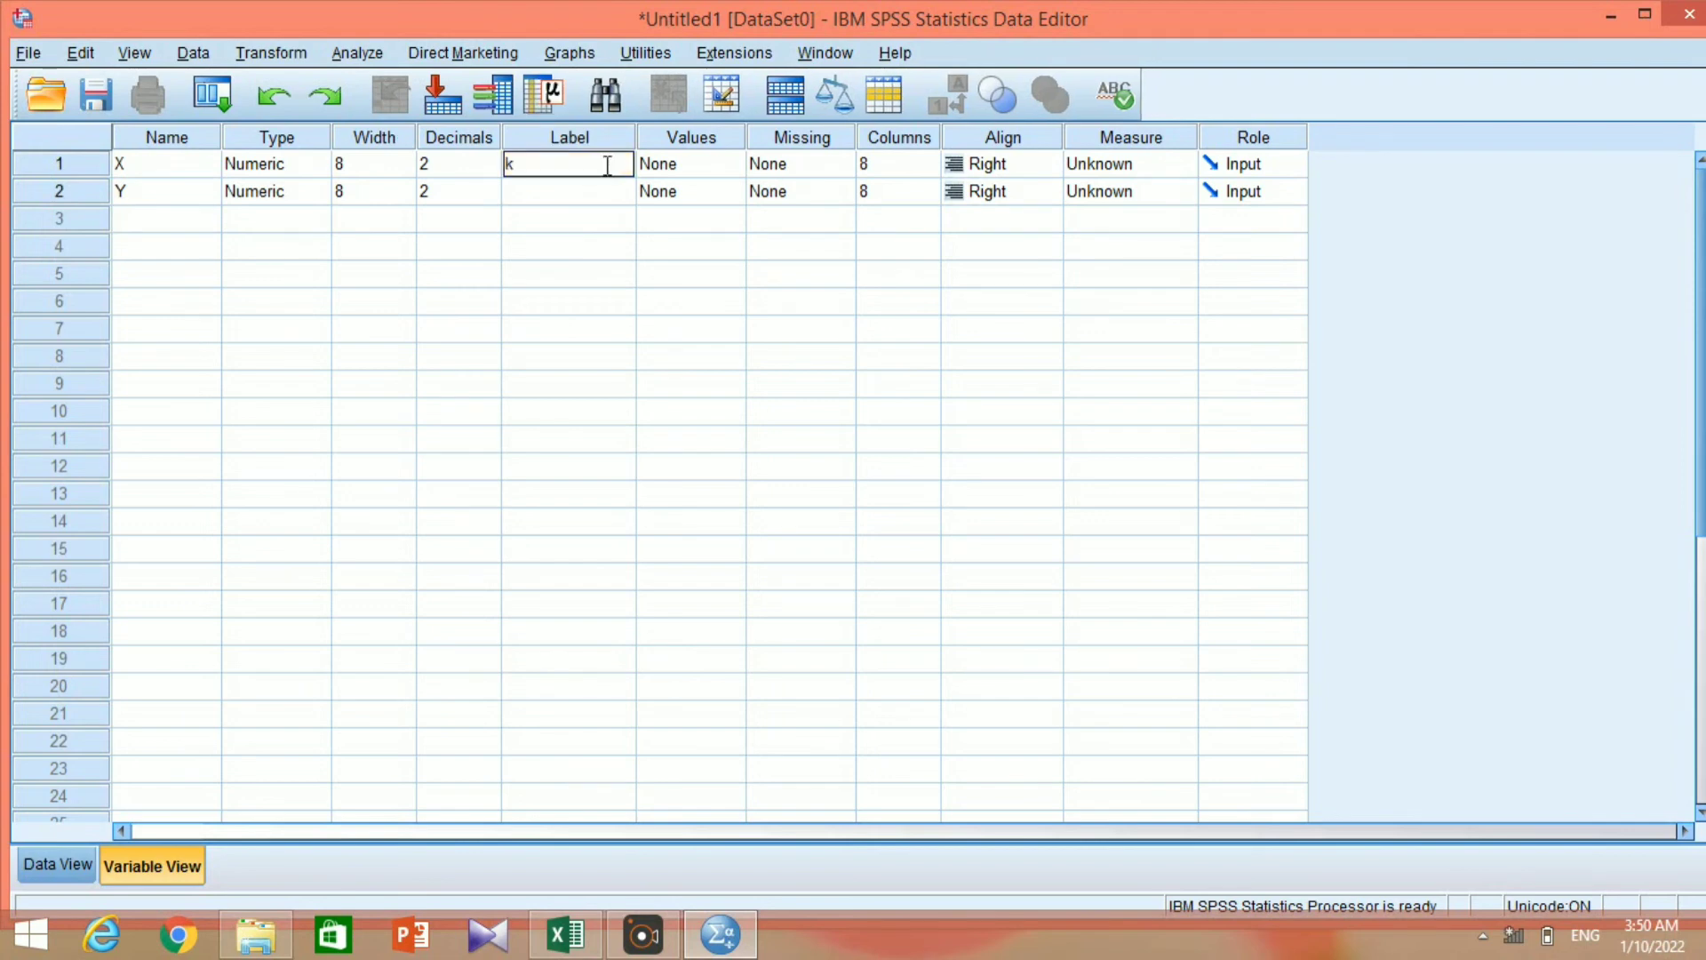
{"action": "key", "text": "BackSpace"}
{"action": "type", "text": "k"}
{"action": "key", "text": "BackSpace"}
{"action": "type", "text": "Kualitas Produk"}
{"action": "key", "text": "Return"}
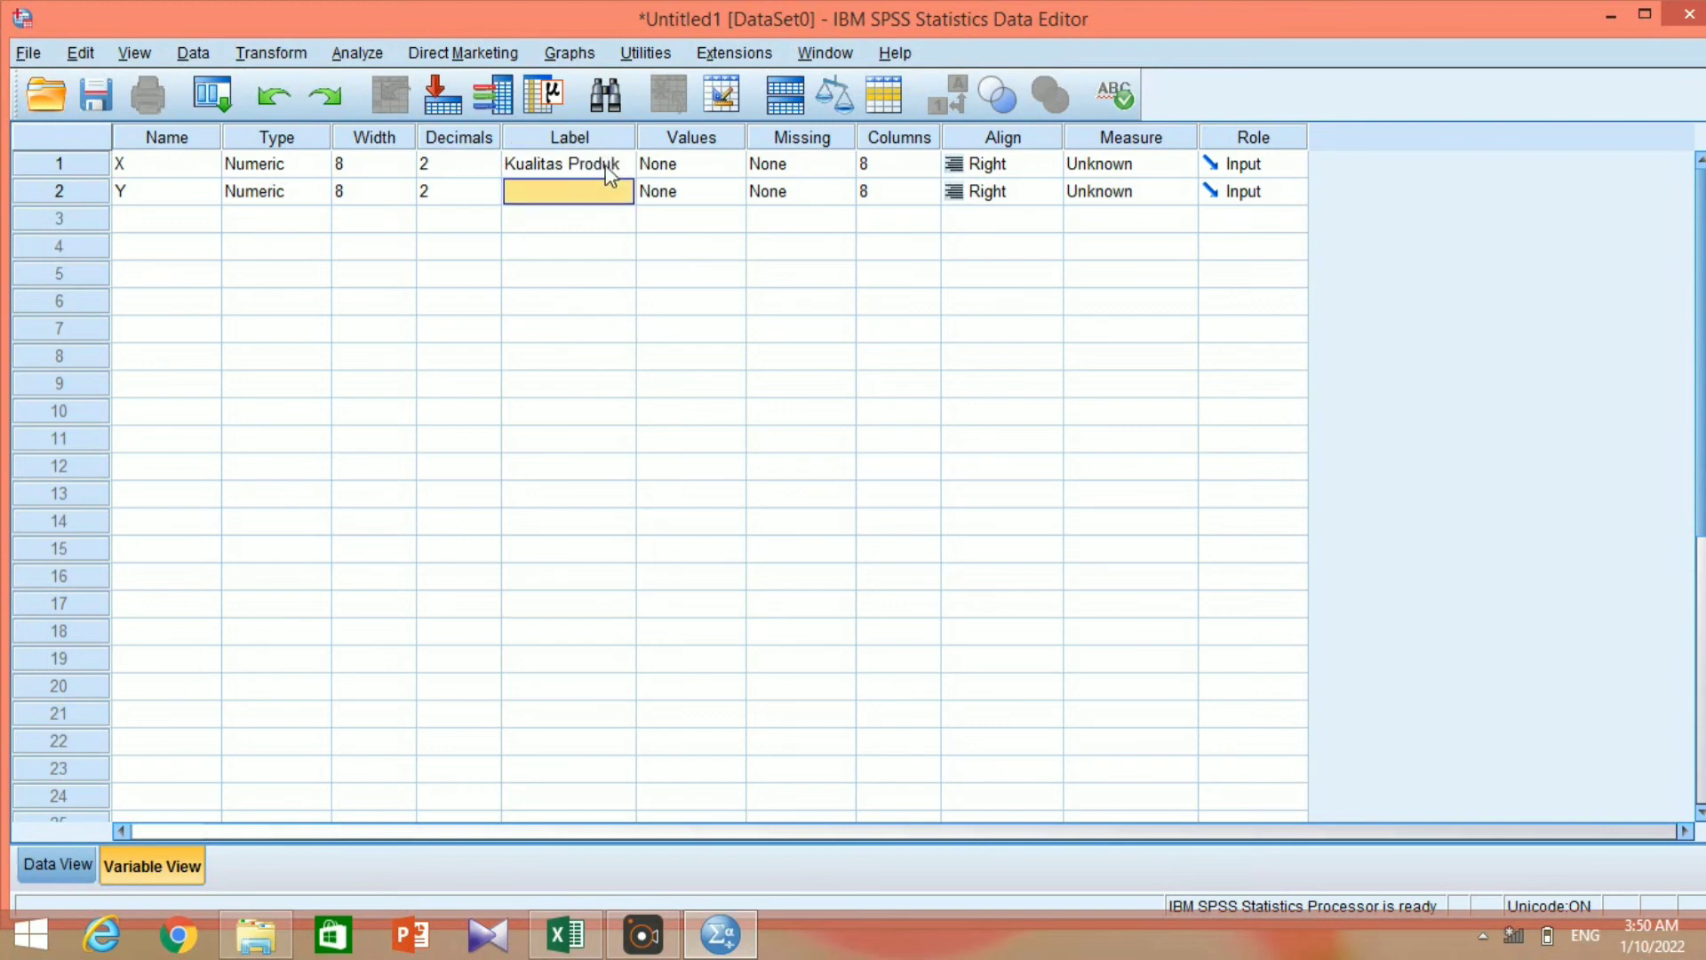
Label variable Y as "Kepuasan Konsumen".
{"action": "key", "text": "shift"}
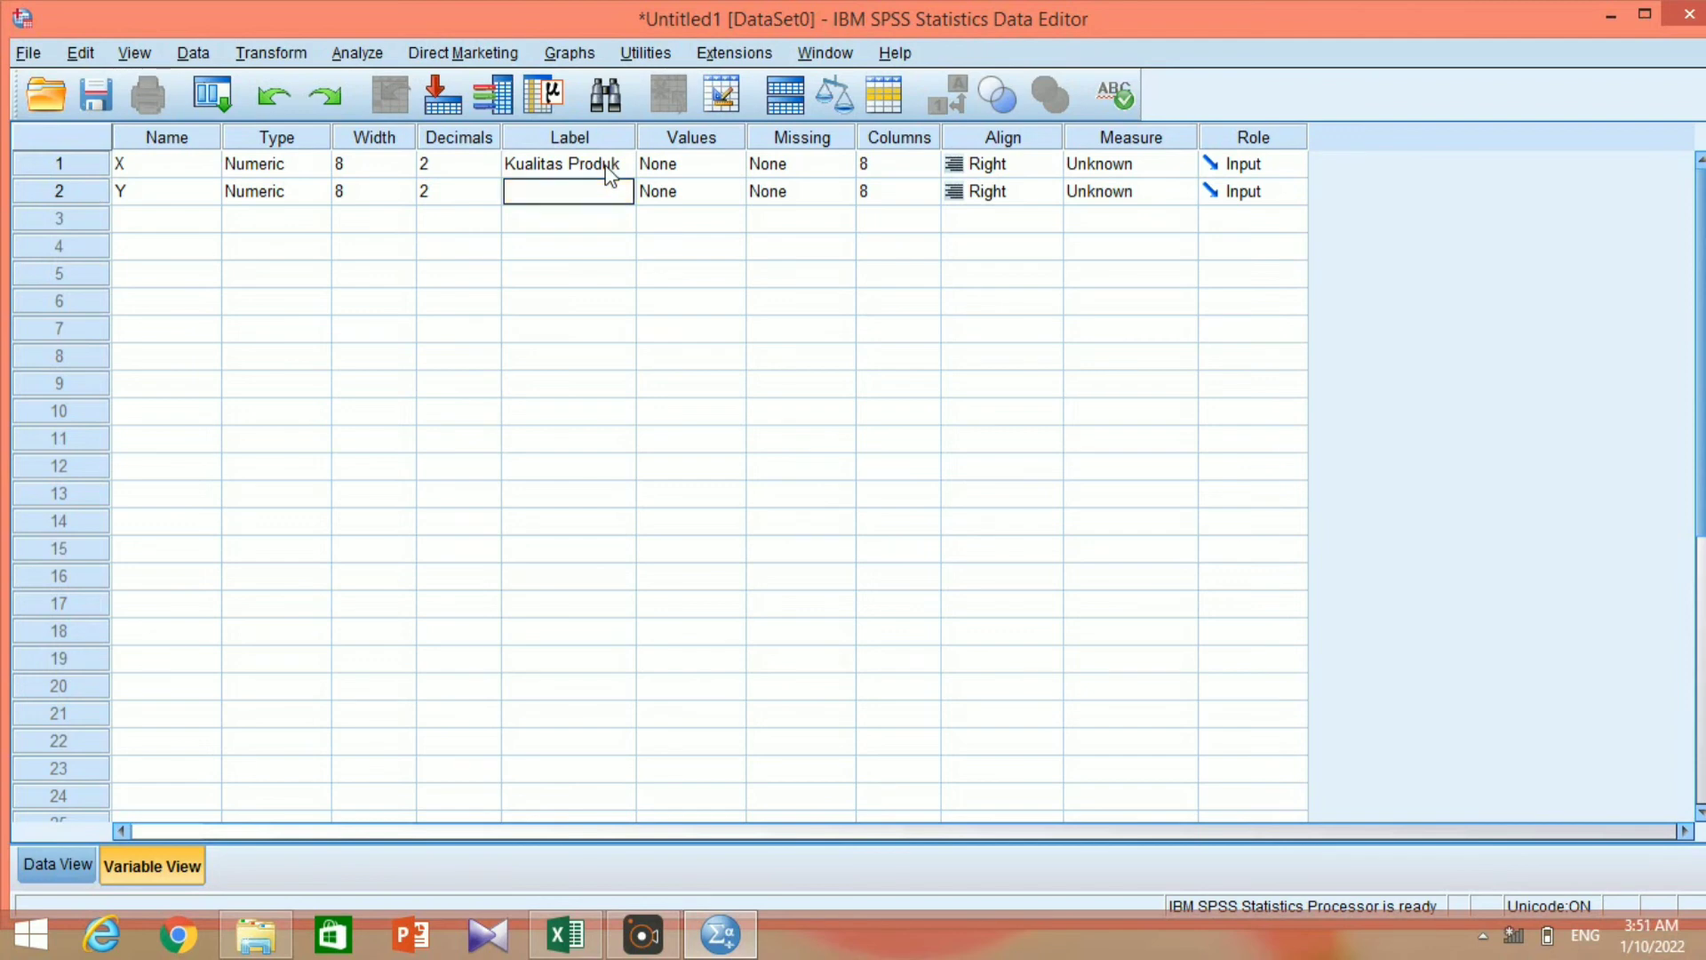
{"action": "type", "text": "Ke"}
{"action": "type", "text": "puasan K"}
{"action": "type", "text": "onsum"}
{"action": "type", "text": "en"}
Switch to the Excel workbook and copy the Uji Spearman X and Y values in L3:M12.
{"action": "left_click", "coordinate": [63, 871]}
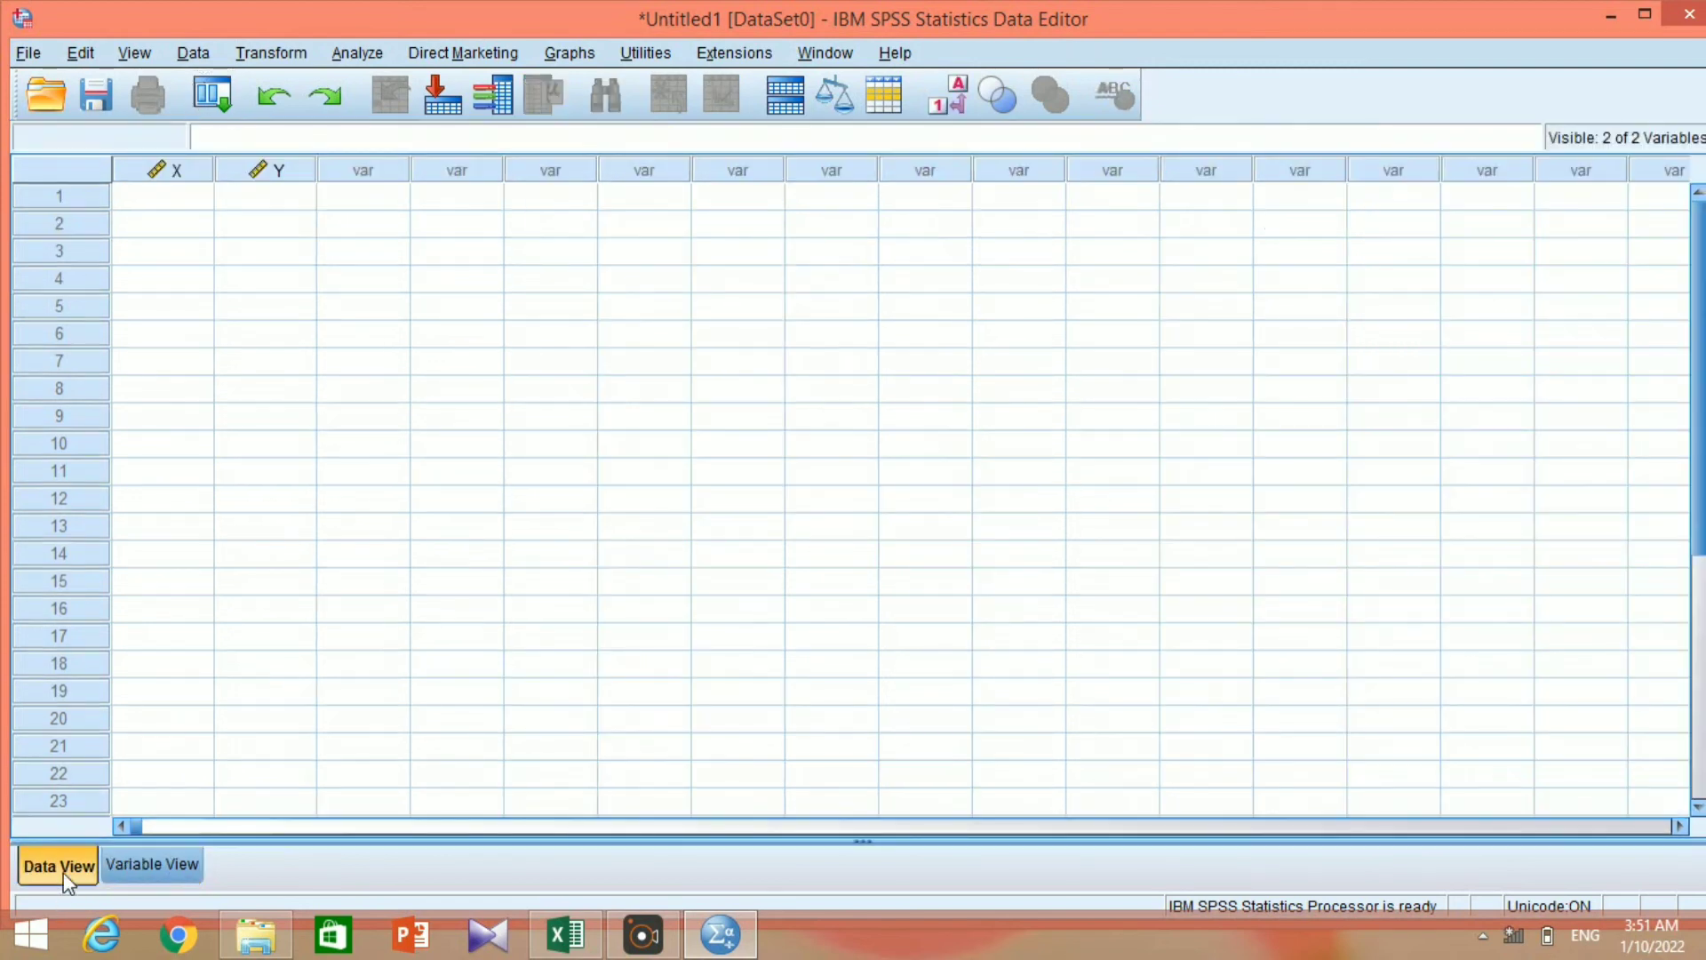
{"action": "left_click", "coordinate": [566, 932]}
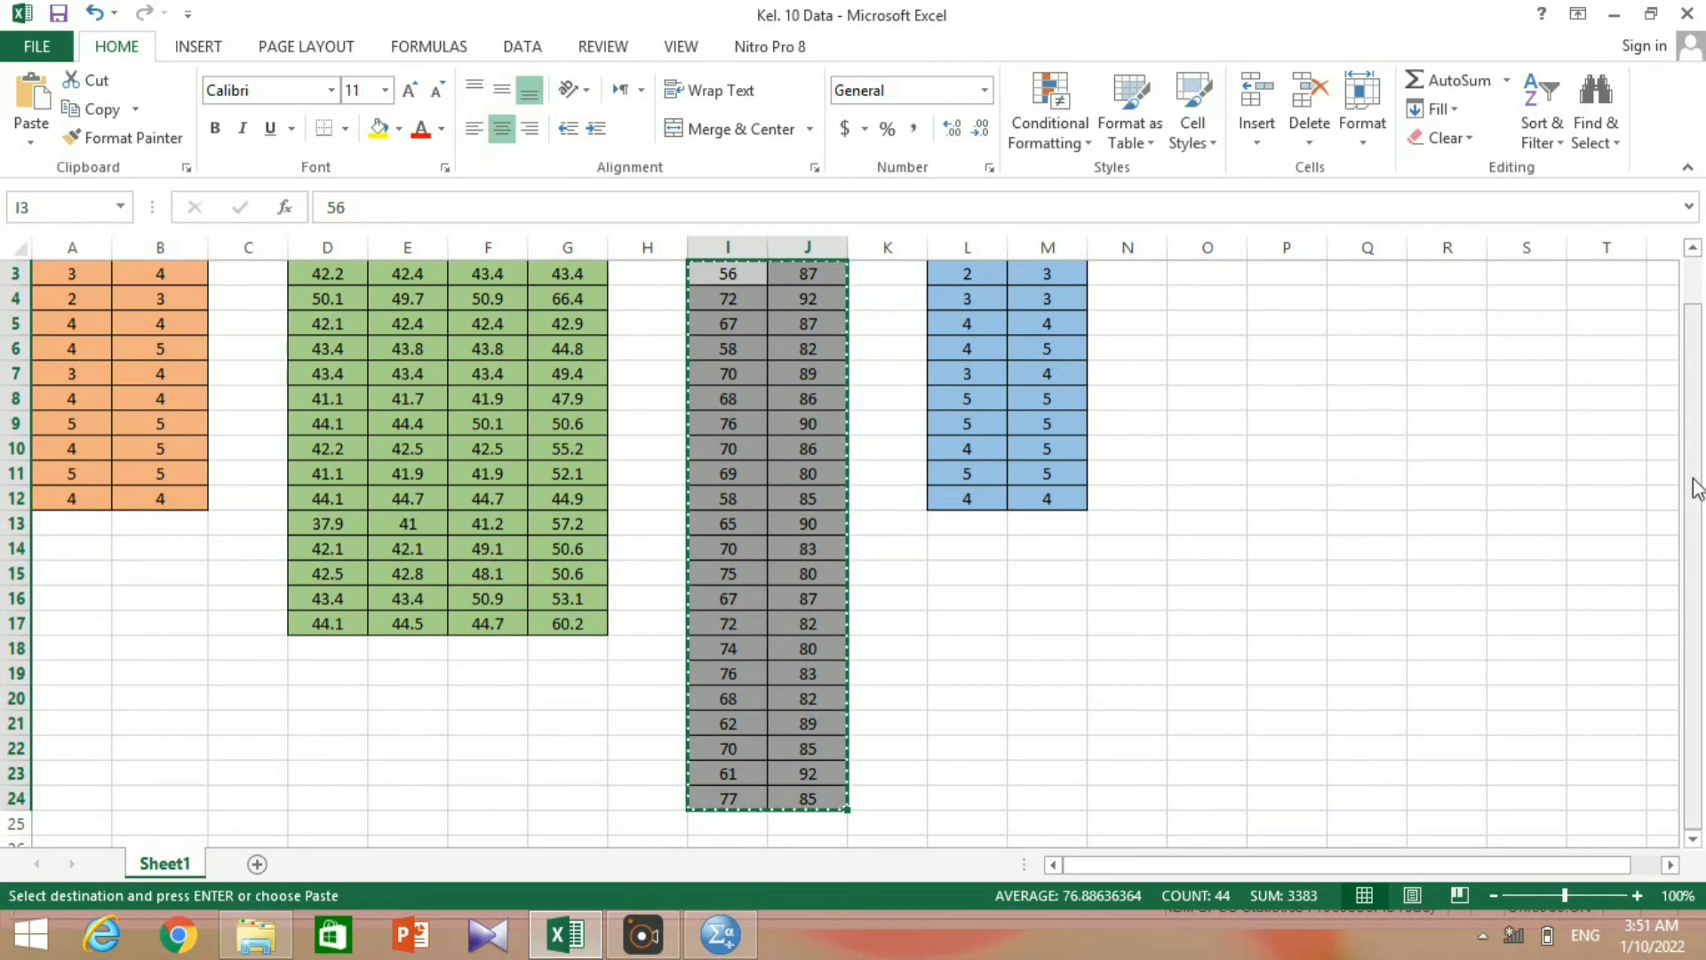
{"action": "left_click_drag", "start_coordinate": [1697, 480], "coordinate": [1699, 444]}
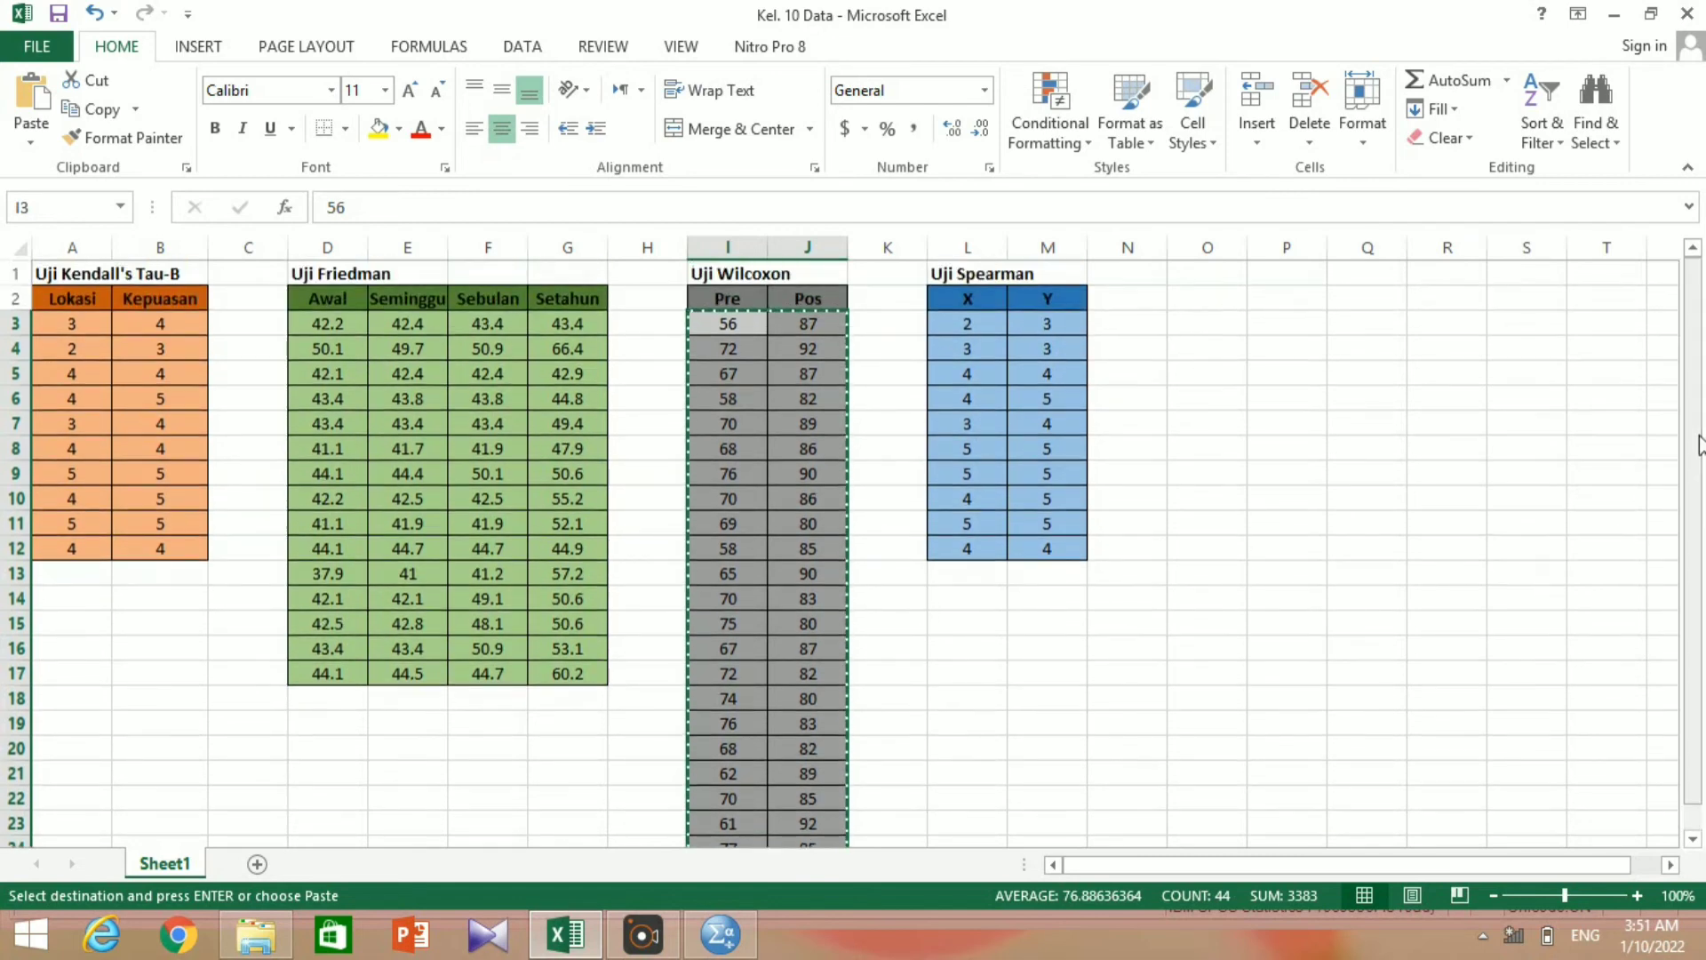
{"action": "left_click", "coordinate": [960, 326]}
{"action": "left_click_drag", "start_coordinate": [960, 326], "coordinate": [1053, 551]}
{"action": "right_click", "coordinate": [1013, 444]}
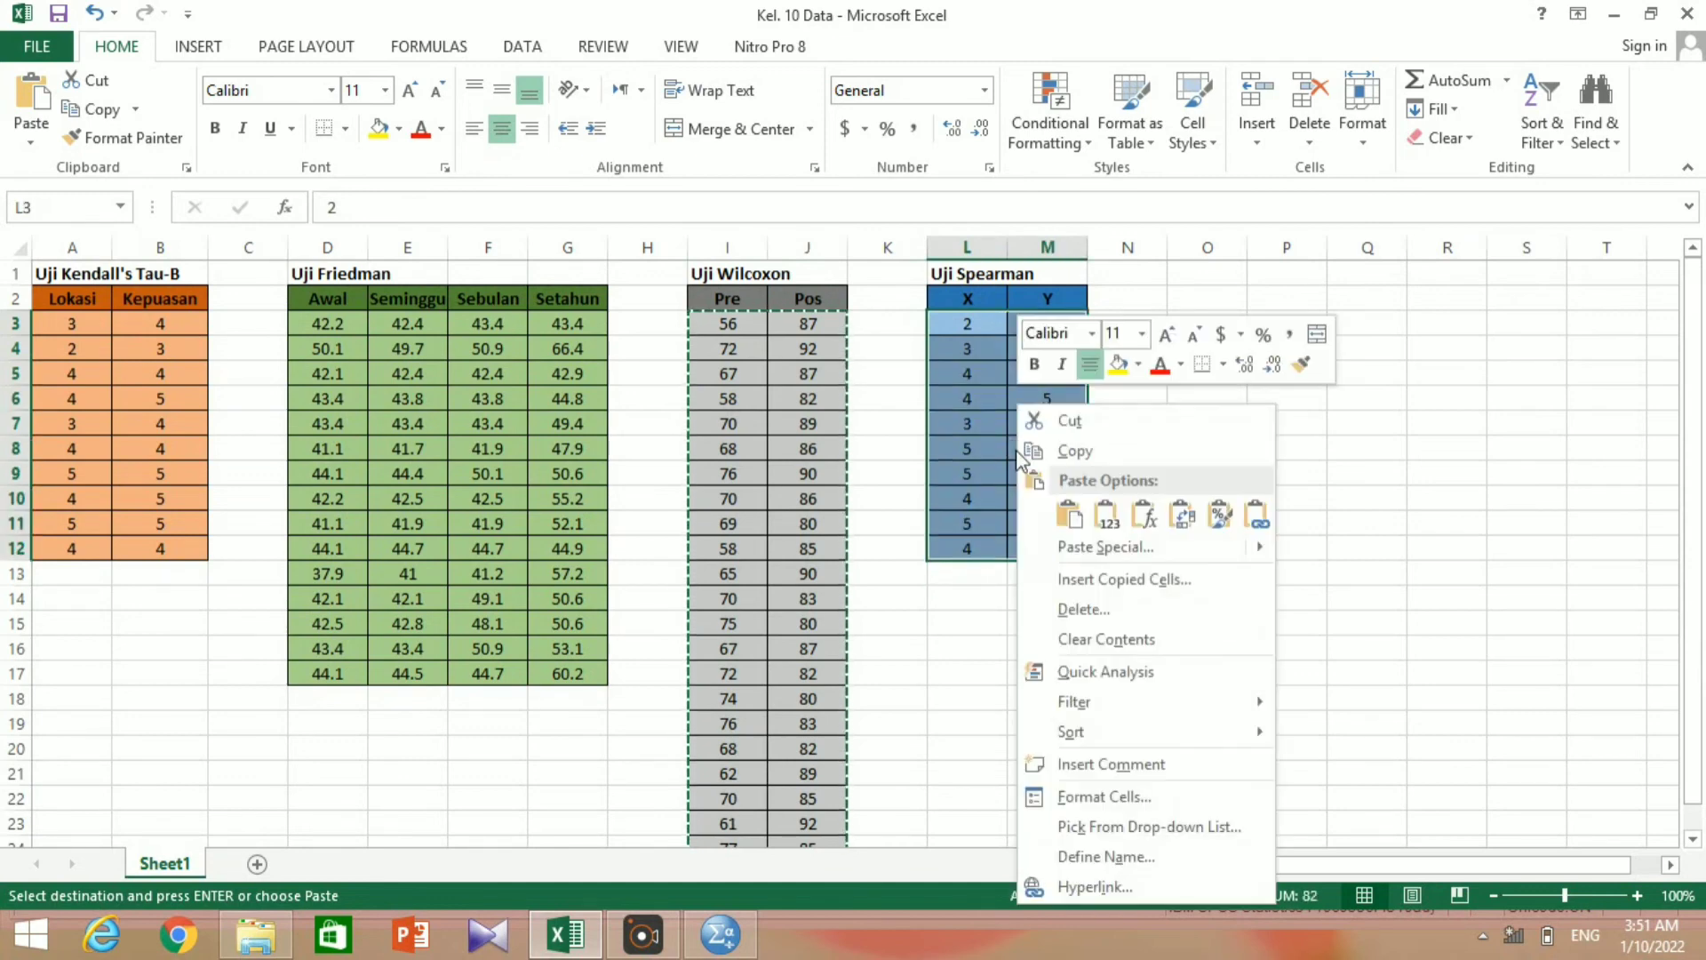
{"action": "left_click", "coordinate": [1067, 453]}
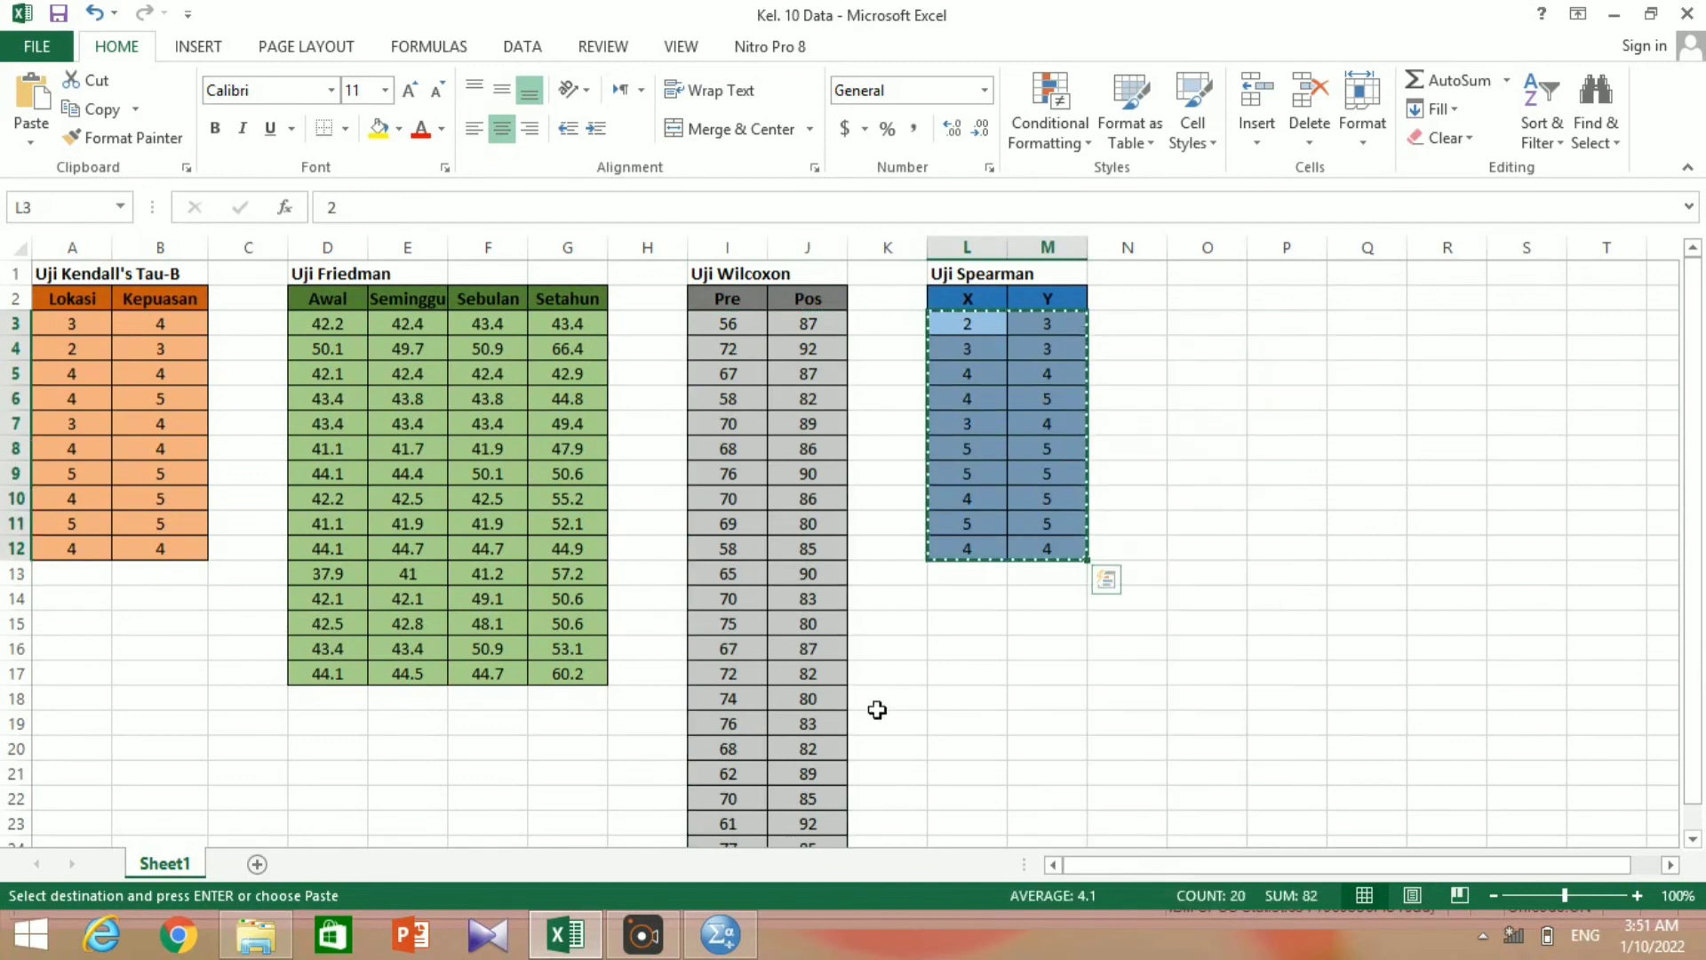
Return to SPSS and paste the copied values into the data grid, starting at row 1 of X.
{"action": "left_click", "coordinate": [720, 933]}
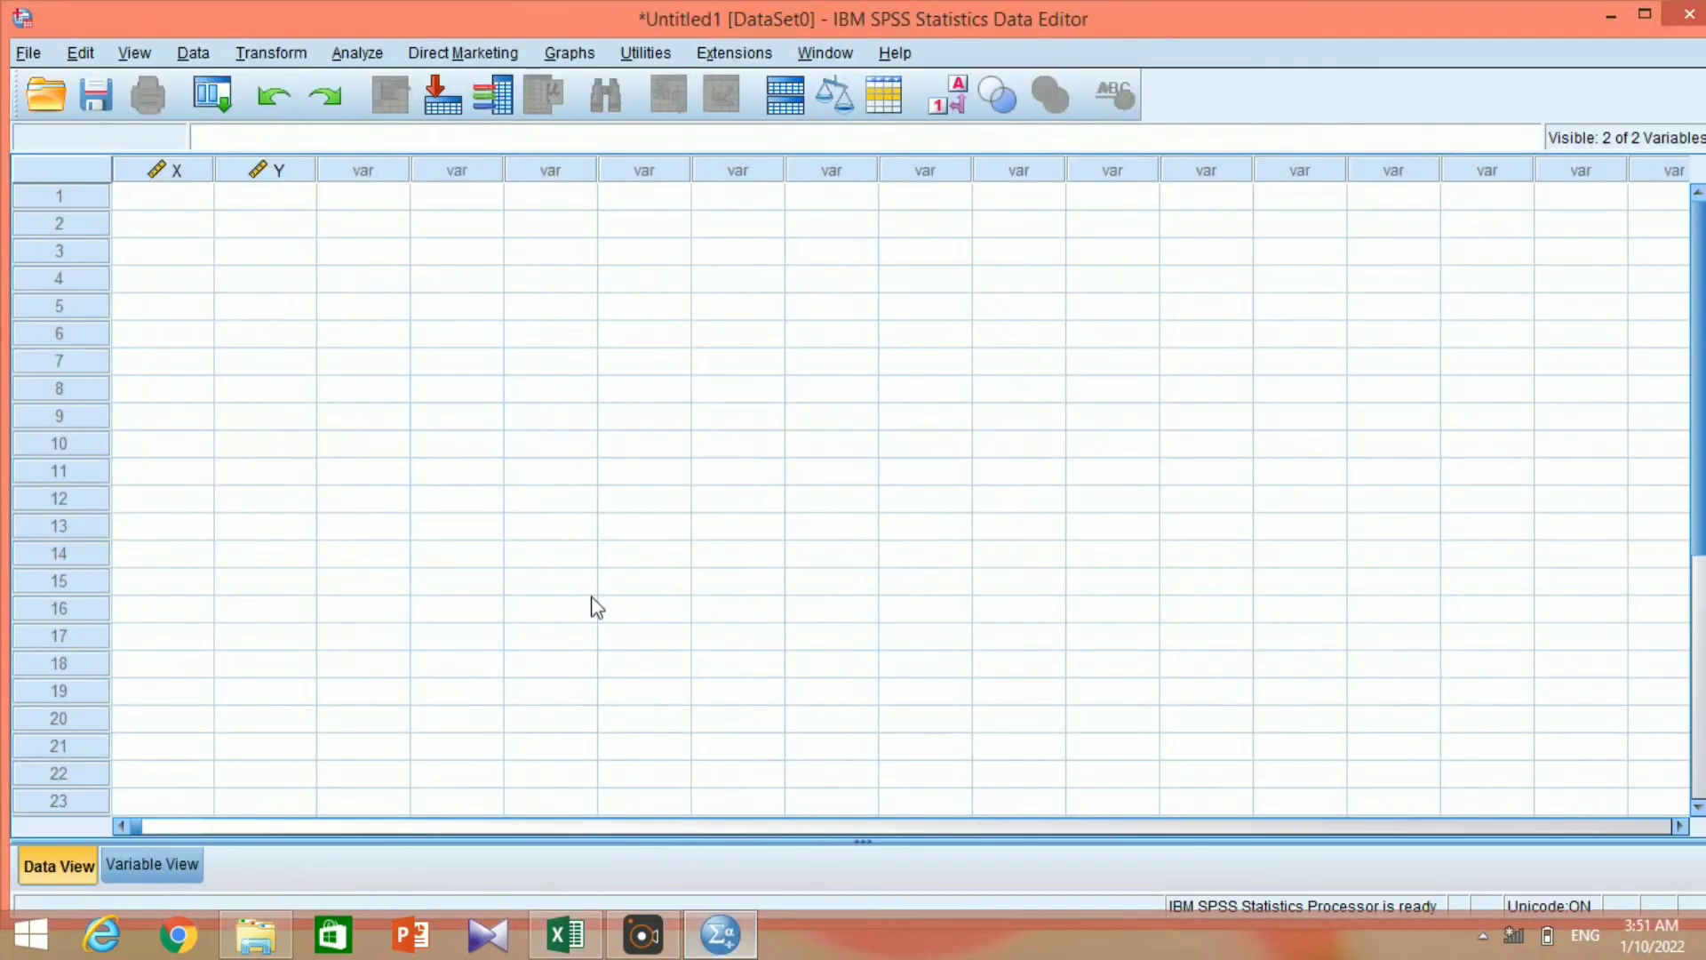
{"action": "left_click", "coordinate": [177, 208]}
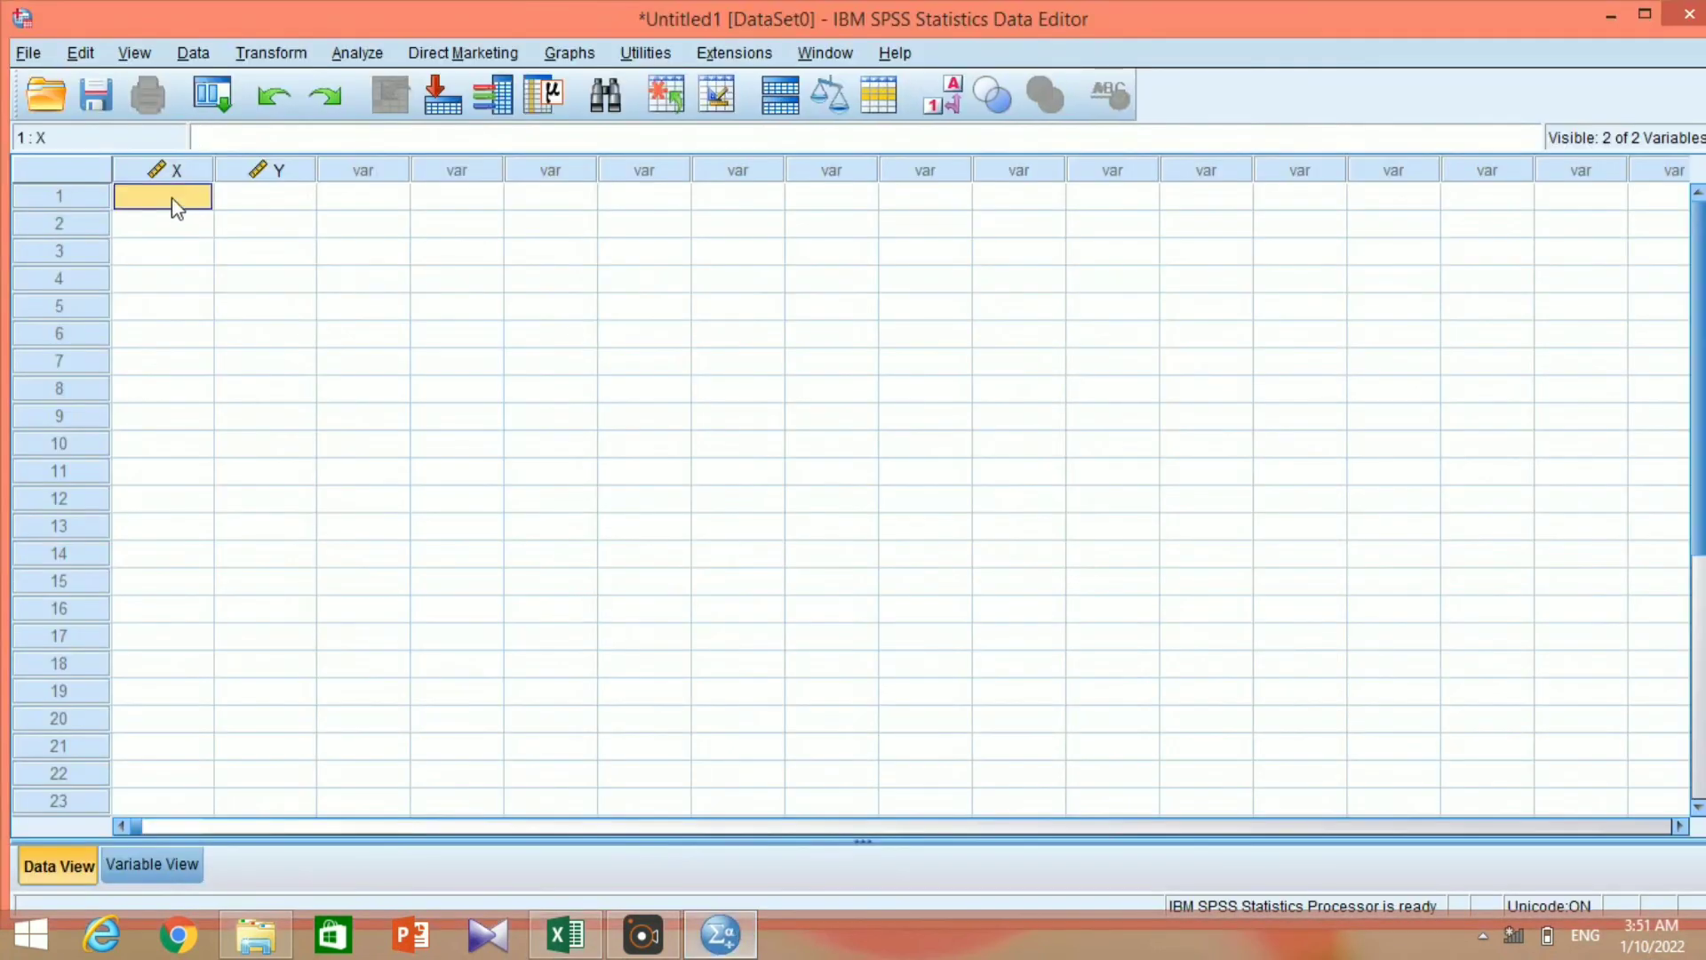
{"action": "right_click", "coordinate": [172, 199]}
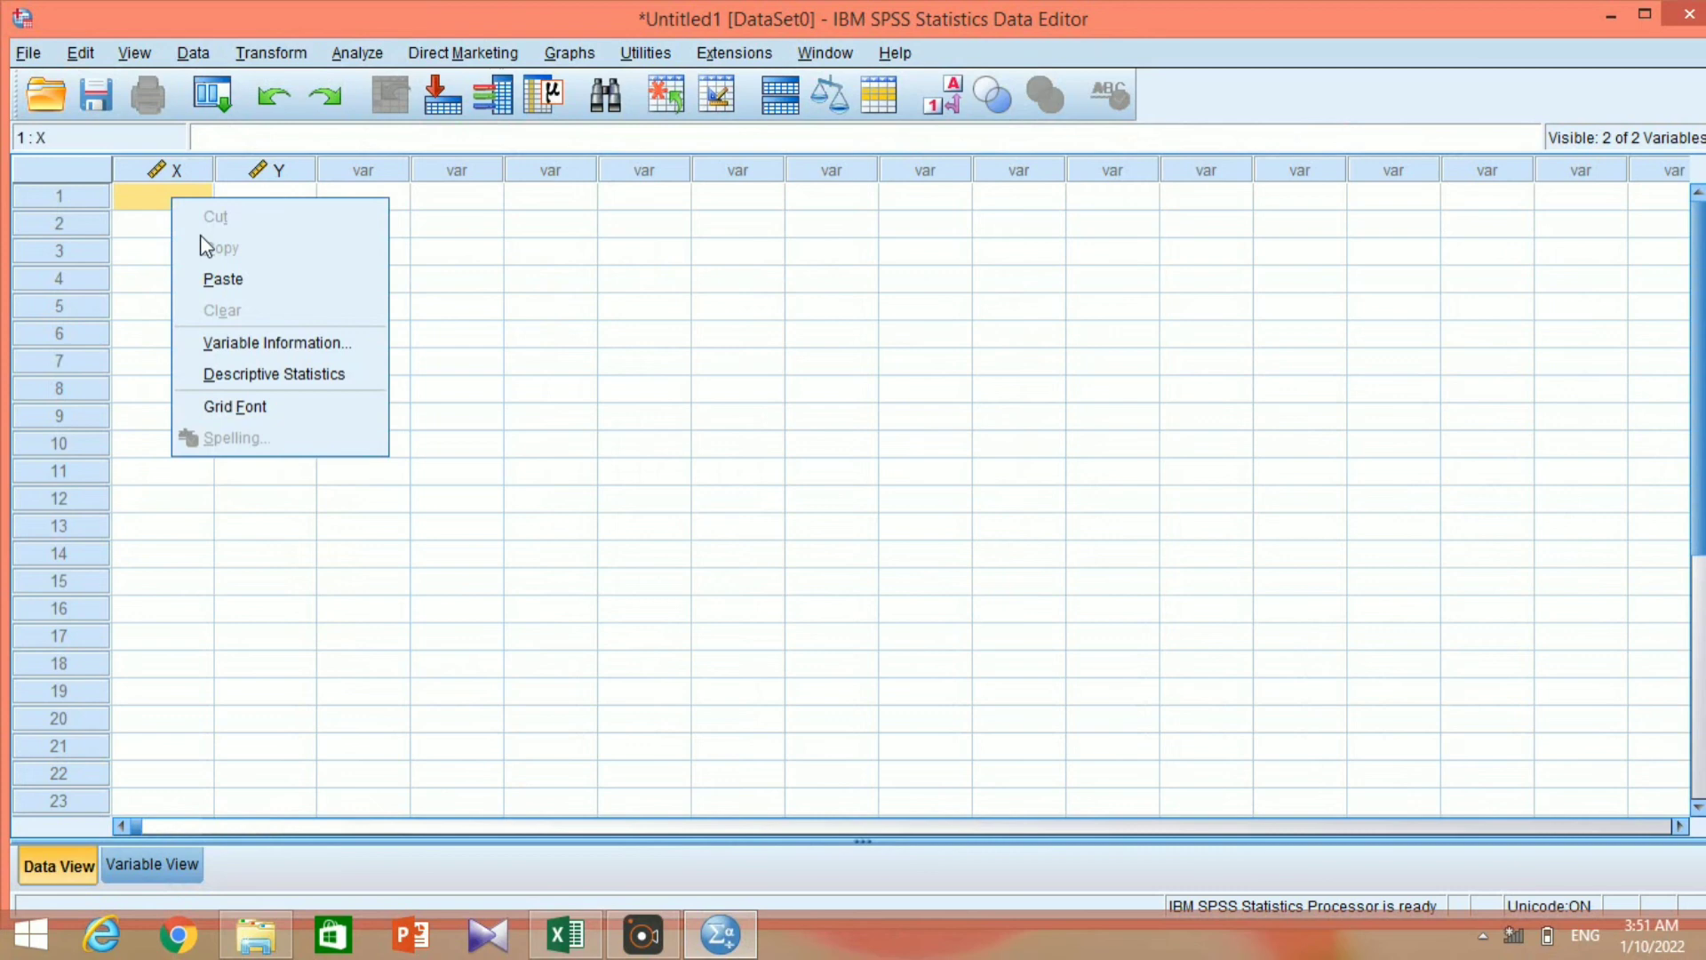
{"action": "left_click", "coordinate": [223, 279]}
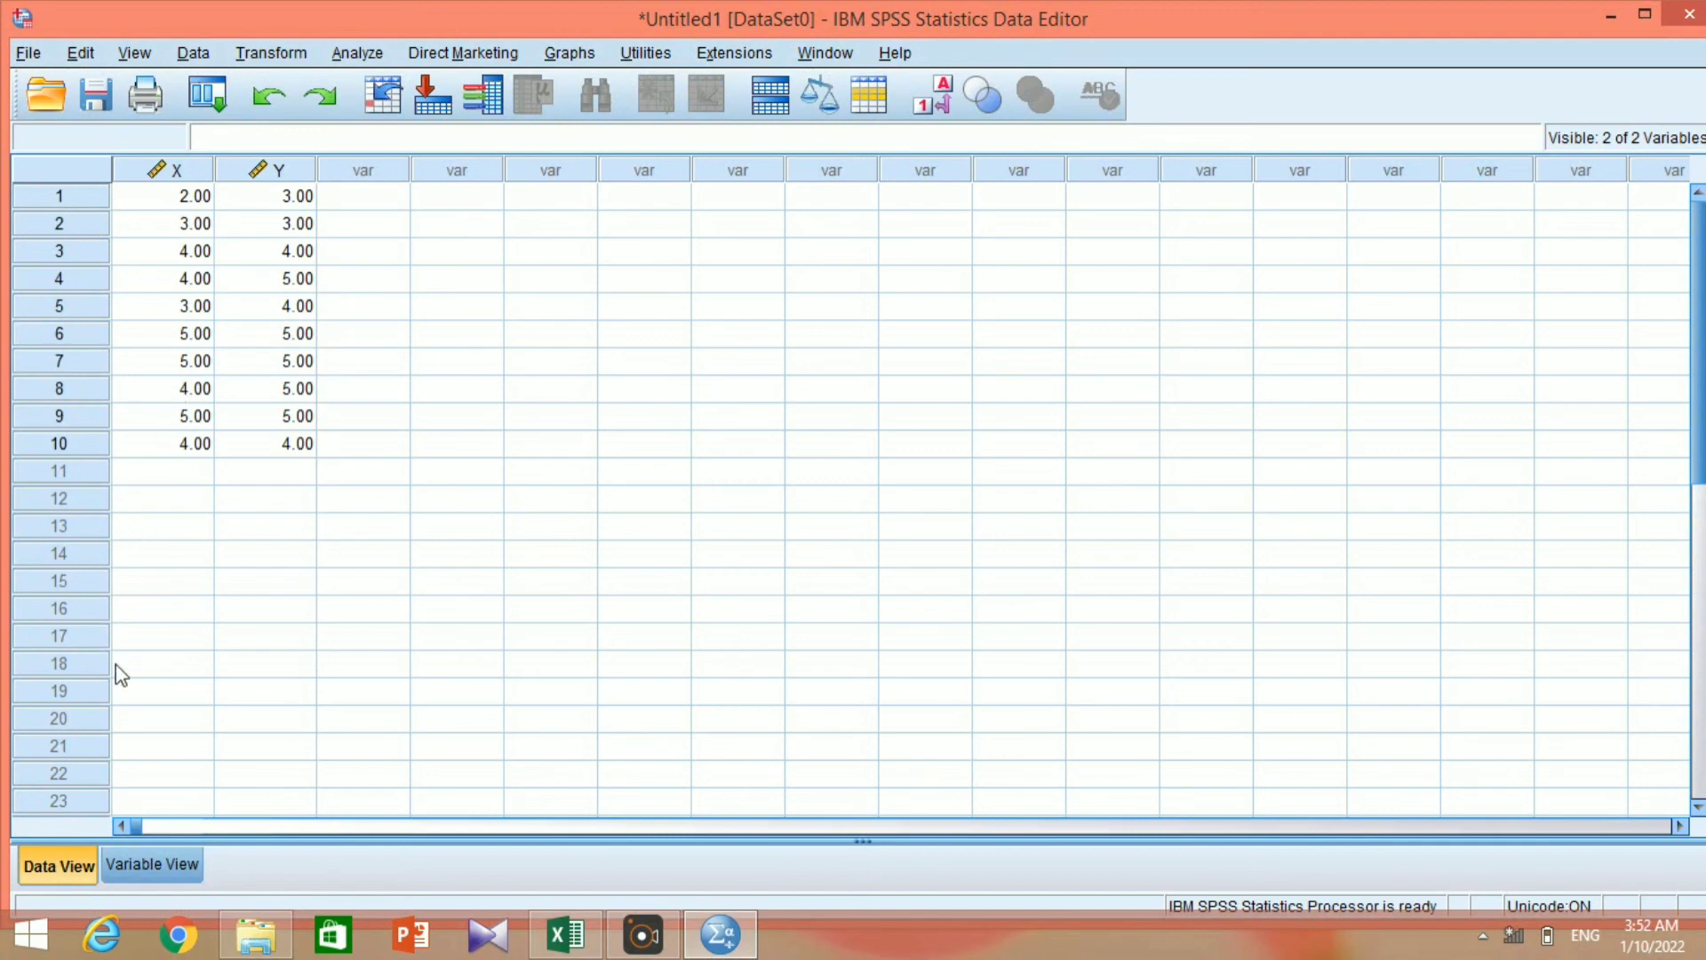
Start a bivariate correlation analysis with Kualitas Produk and Kepuasan Konsumen as its variables.
{"action": "left_click", "coordinate": [359, 54]}
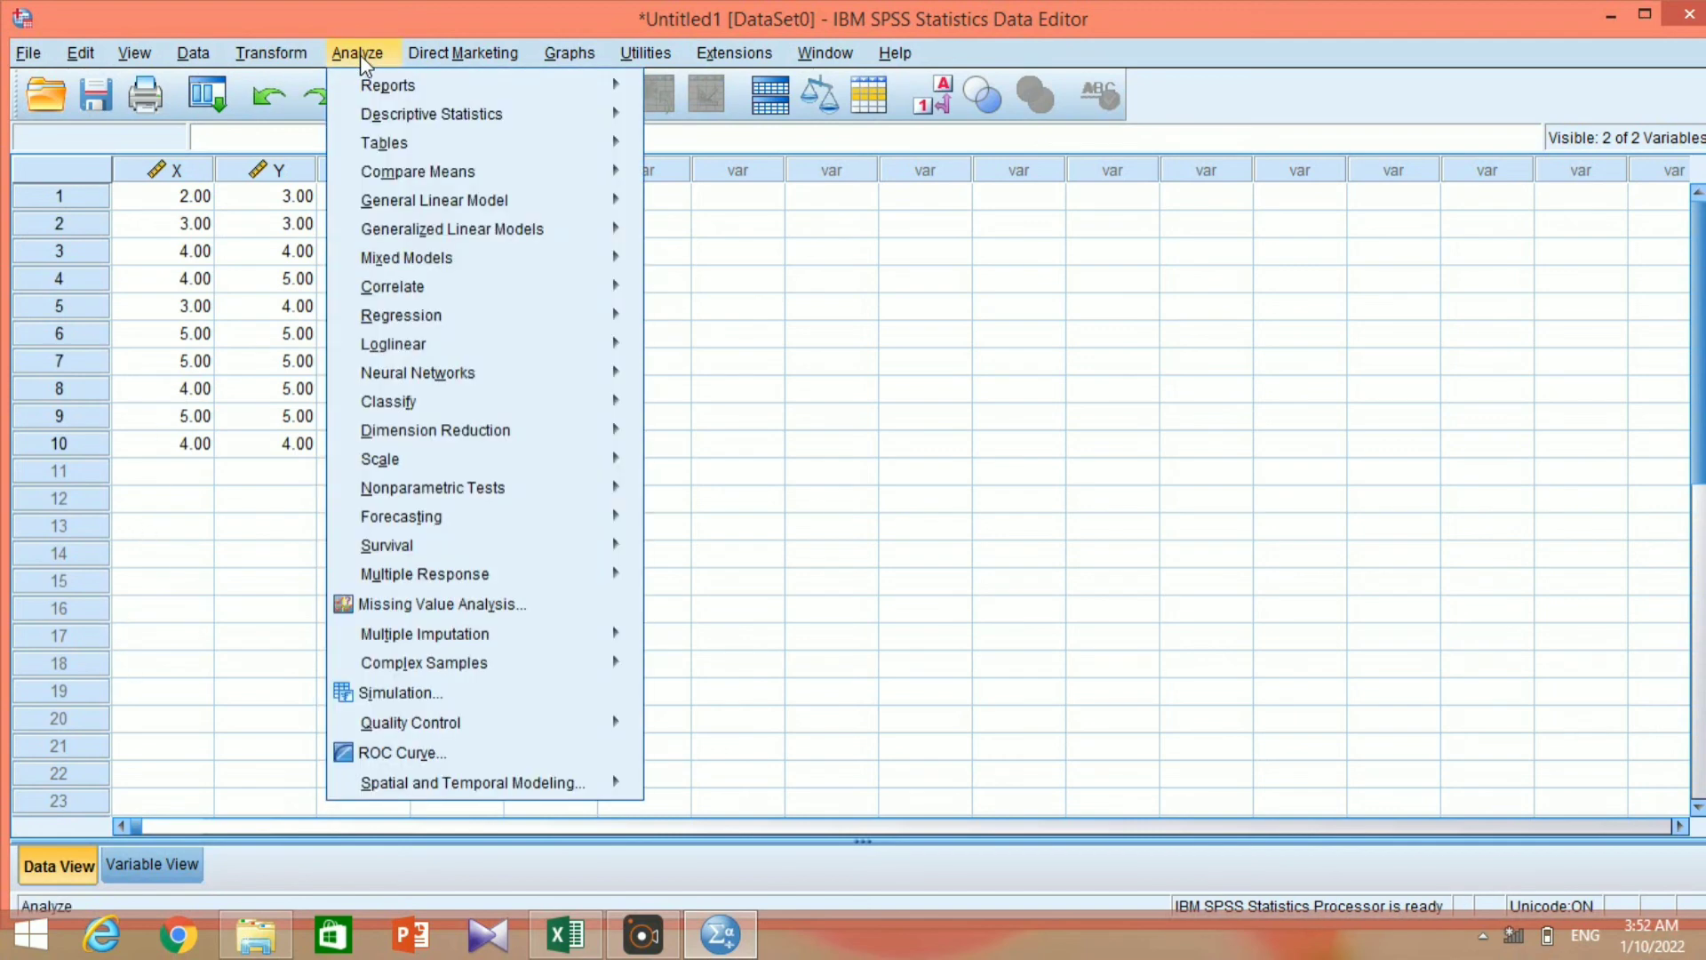
{"action": "mouse_move", "coordinate": [463, 302]}
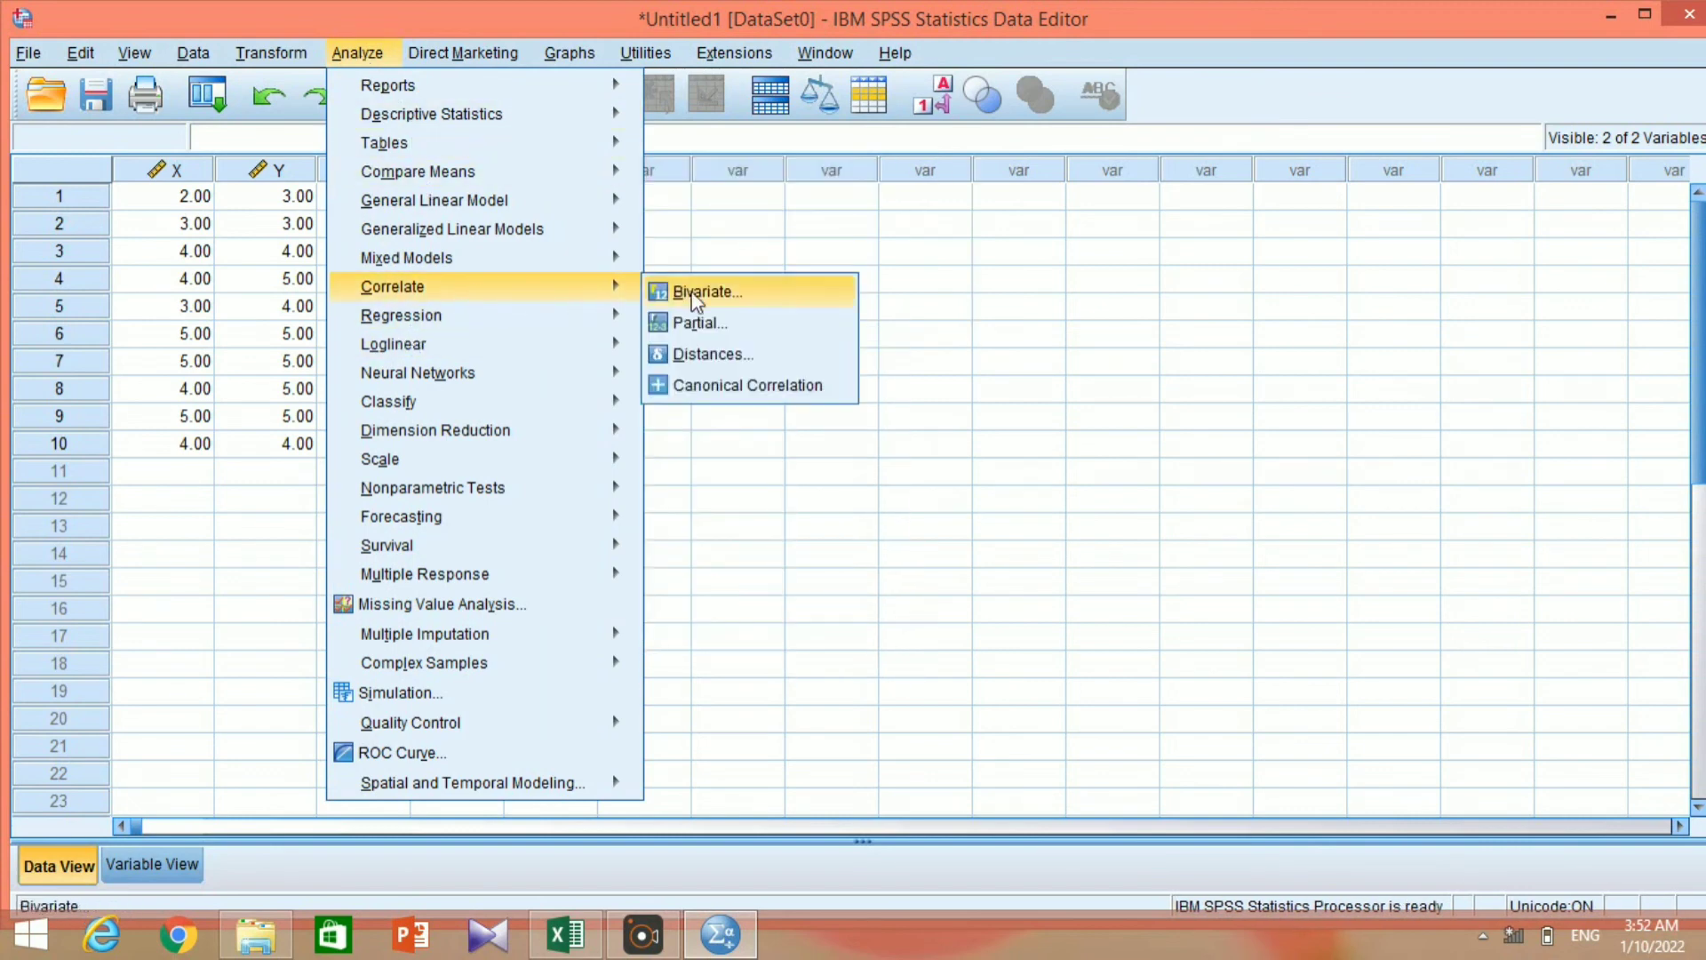
{"action": "left_click", "coordinate": [695, 291]}
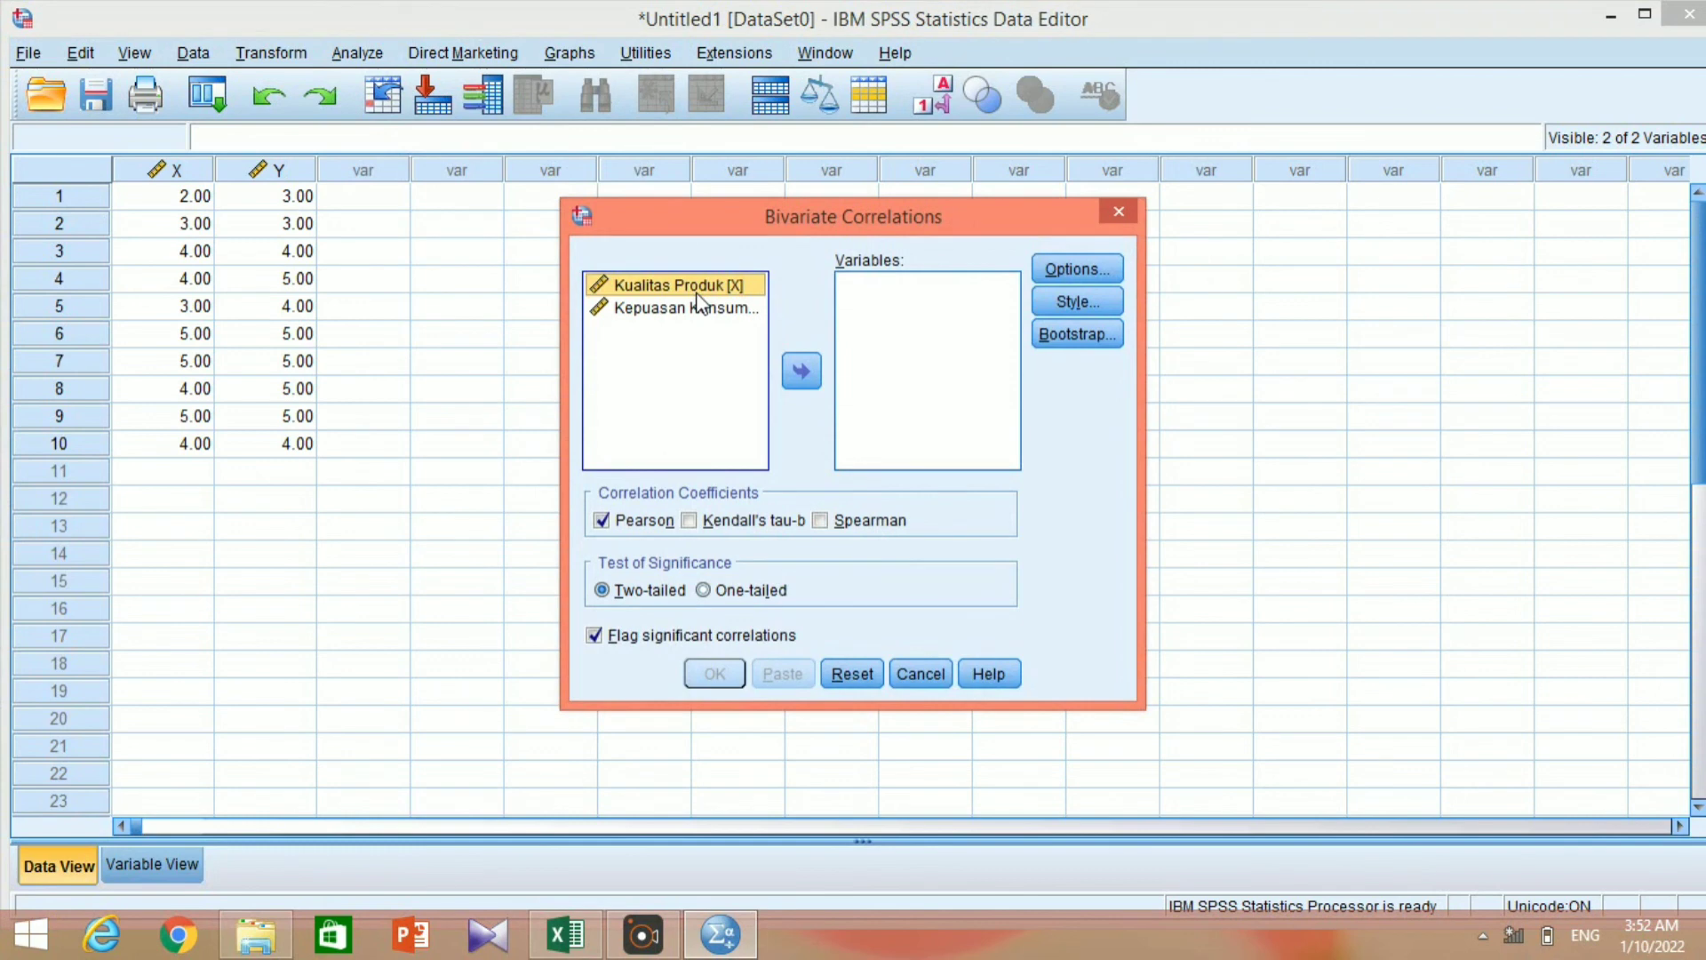
{"action": "left_click", "coordinate": [700, 304], "text": "shift"}
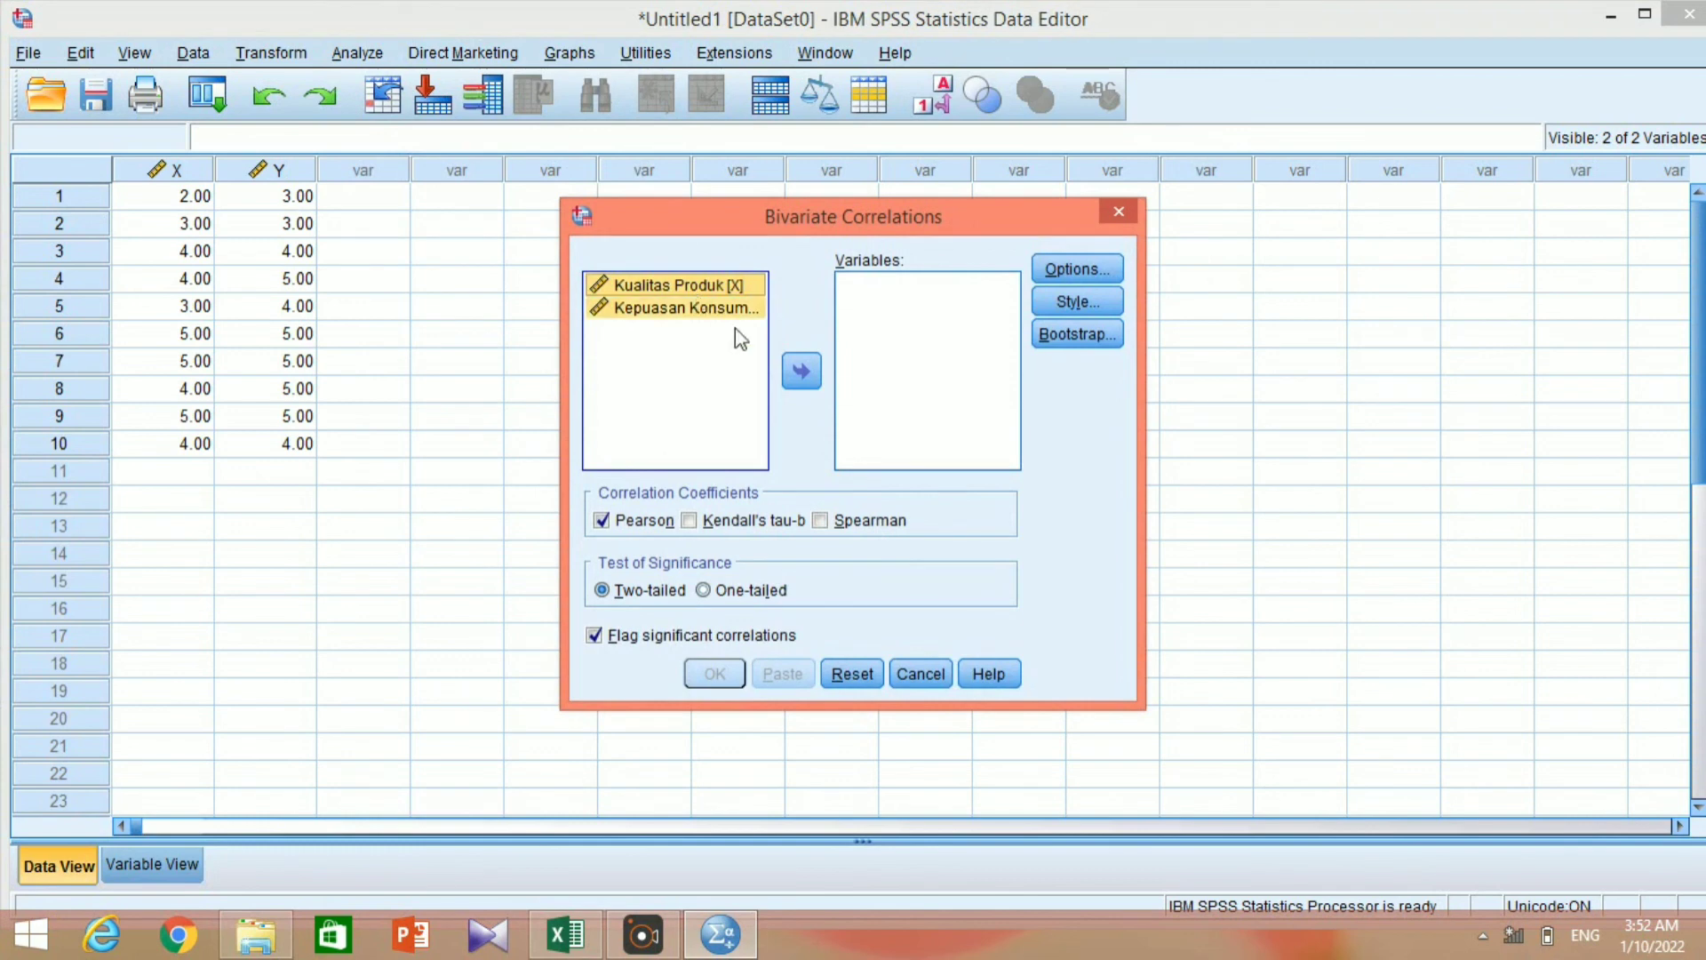
{"action": "left_click", "coordinate": [799, 373]}
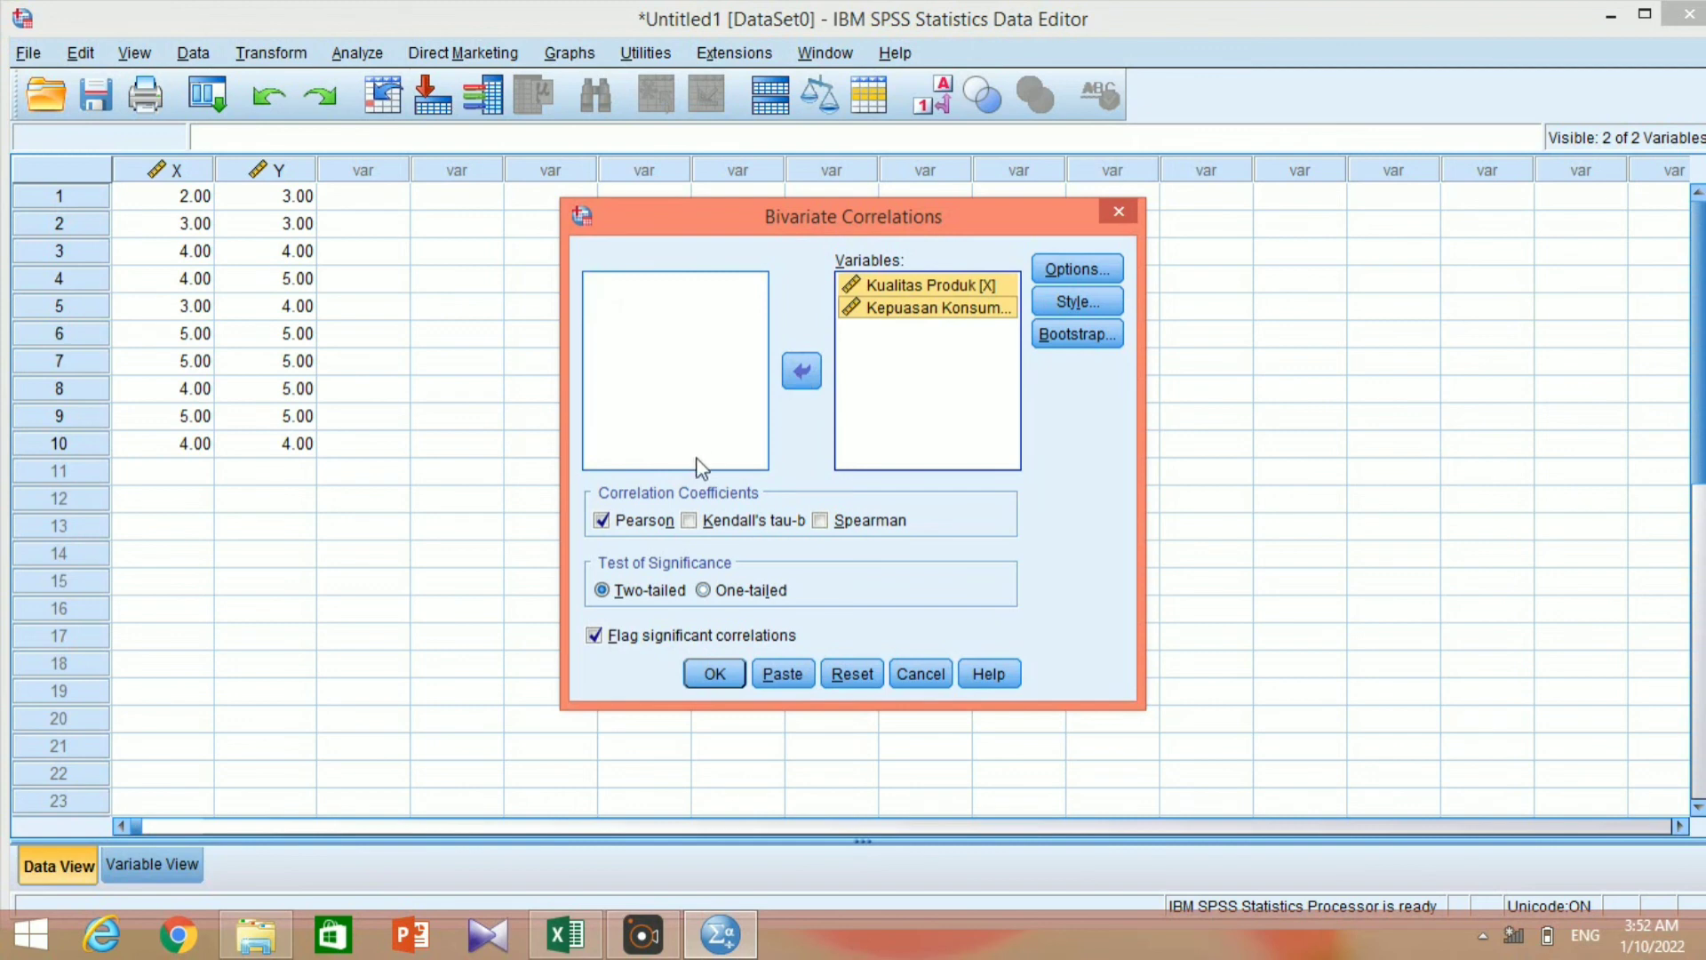
Replace Pearson with the Spearman coefficient, keep pairwise exclusion of missing values, then run the analysis and select the Correlations output table.
{"action": "left_click", "coordinate": [602, 520]}
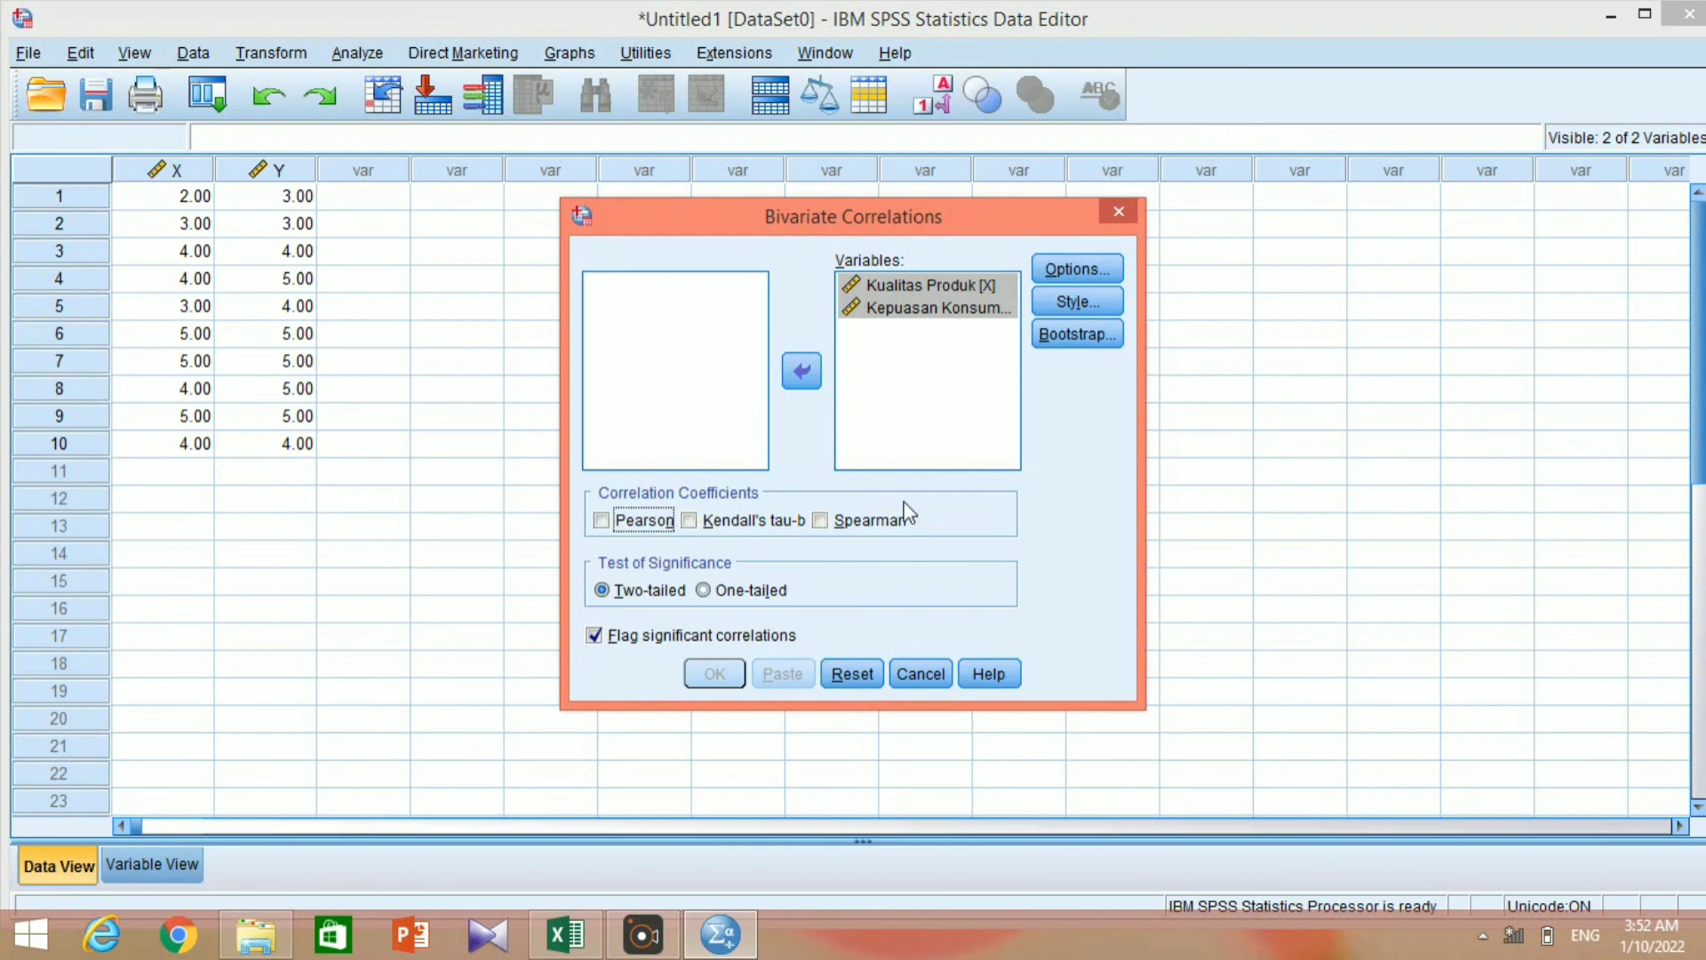
{"action": "left_click", "coordinate": [826, 523]}
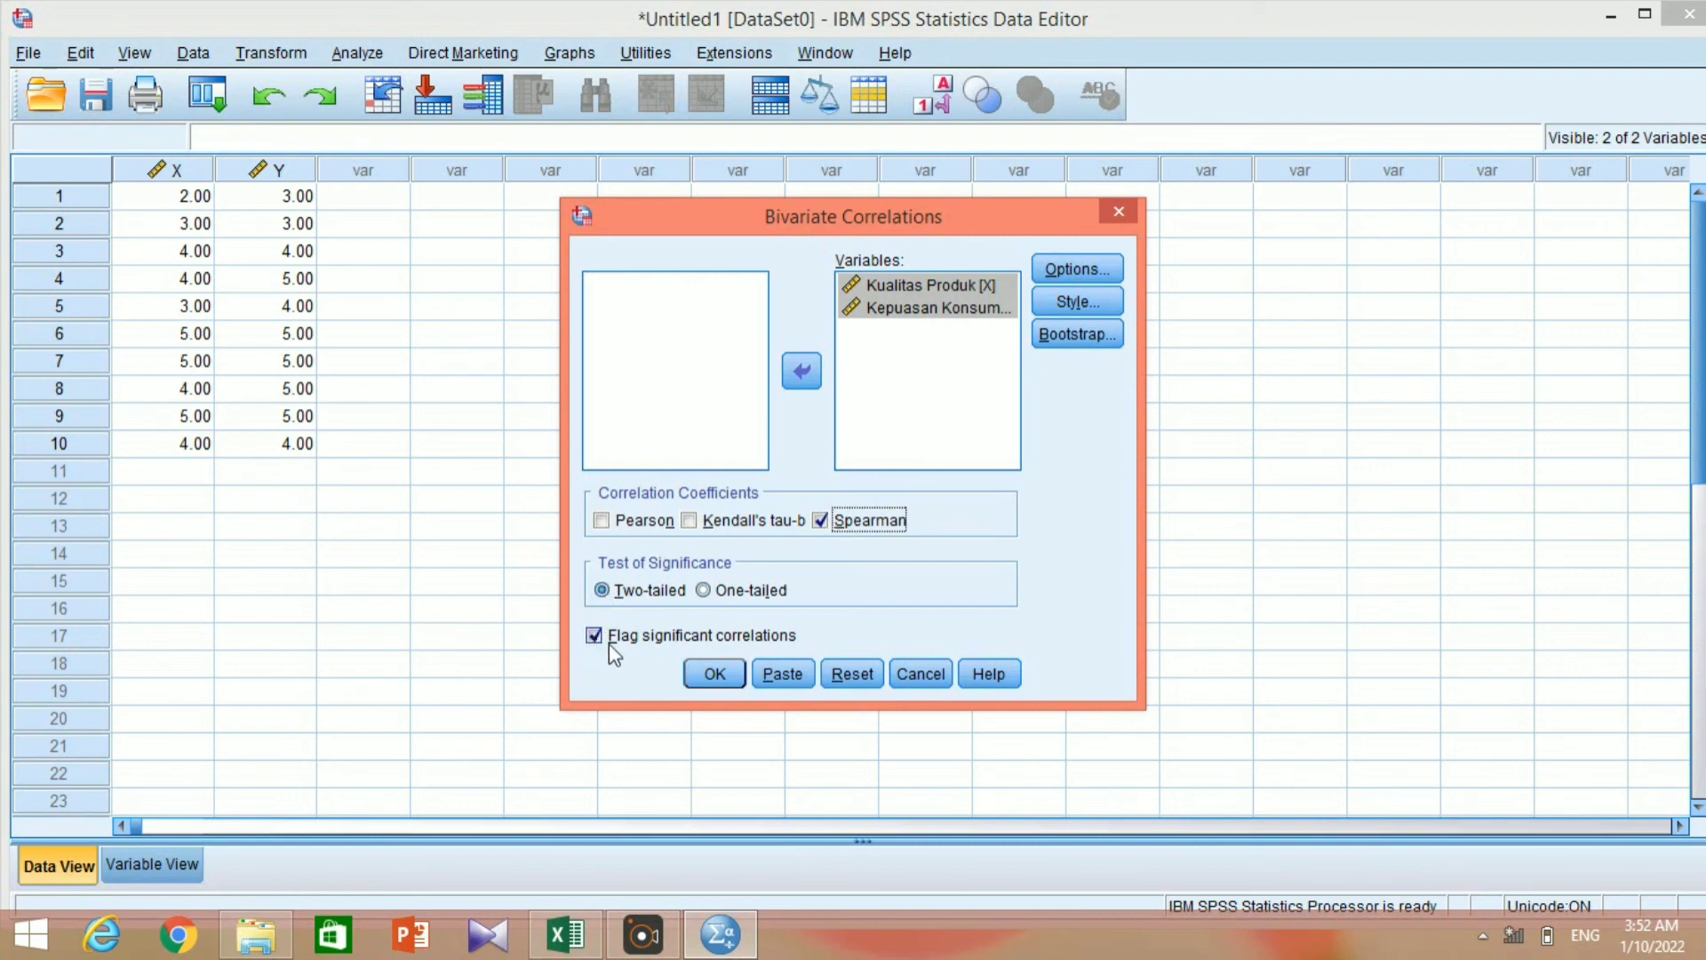
{"action": "left_click", "coordinate": [1089, 272]}
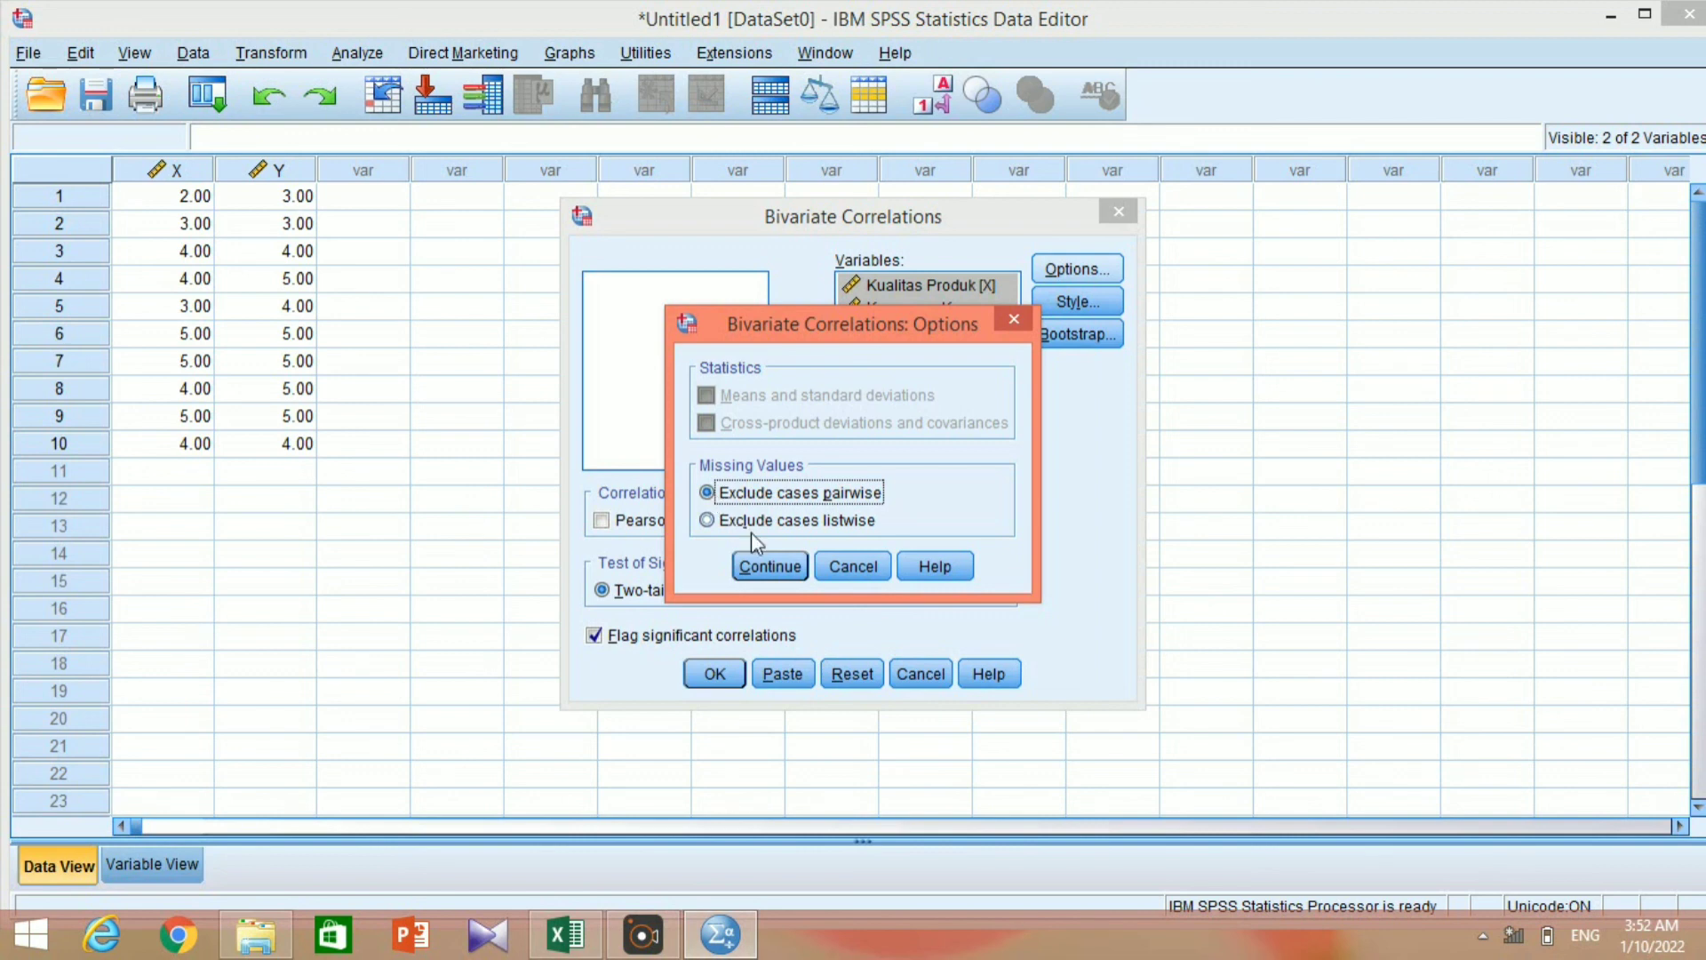
{"action": "left_click", "coordinate": [770, 567]}
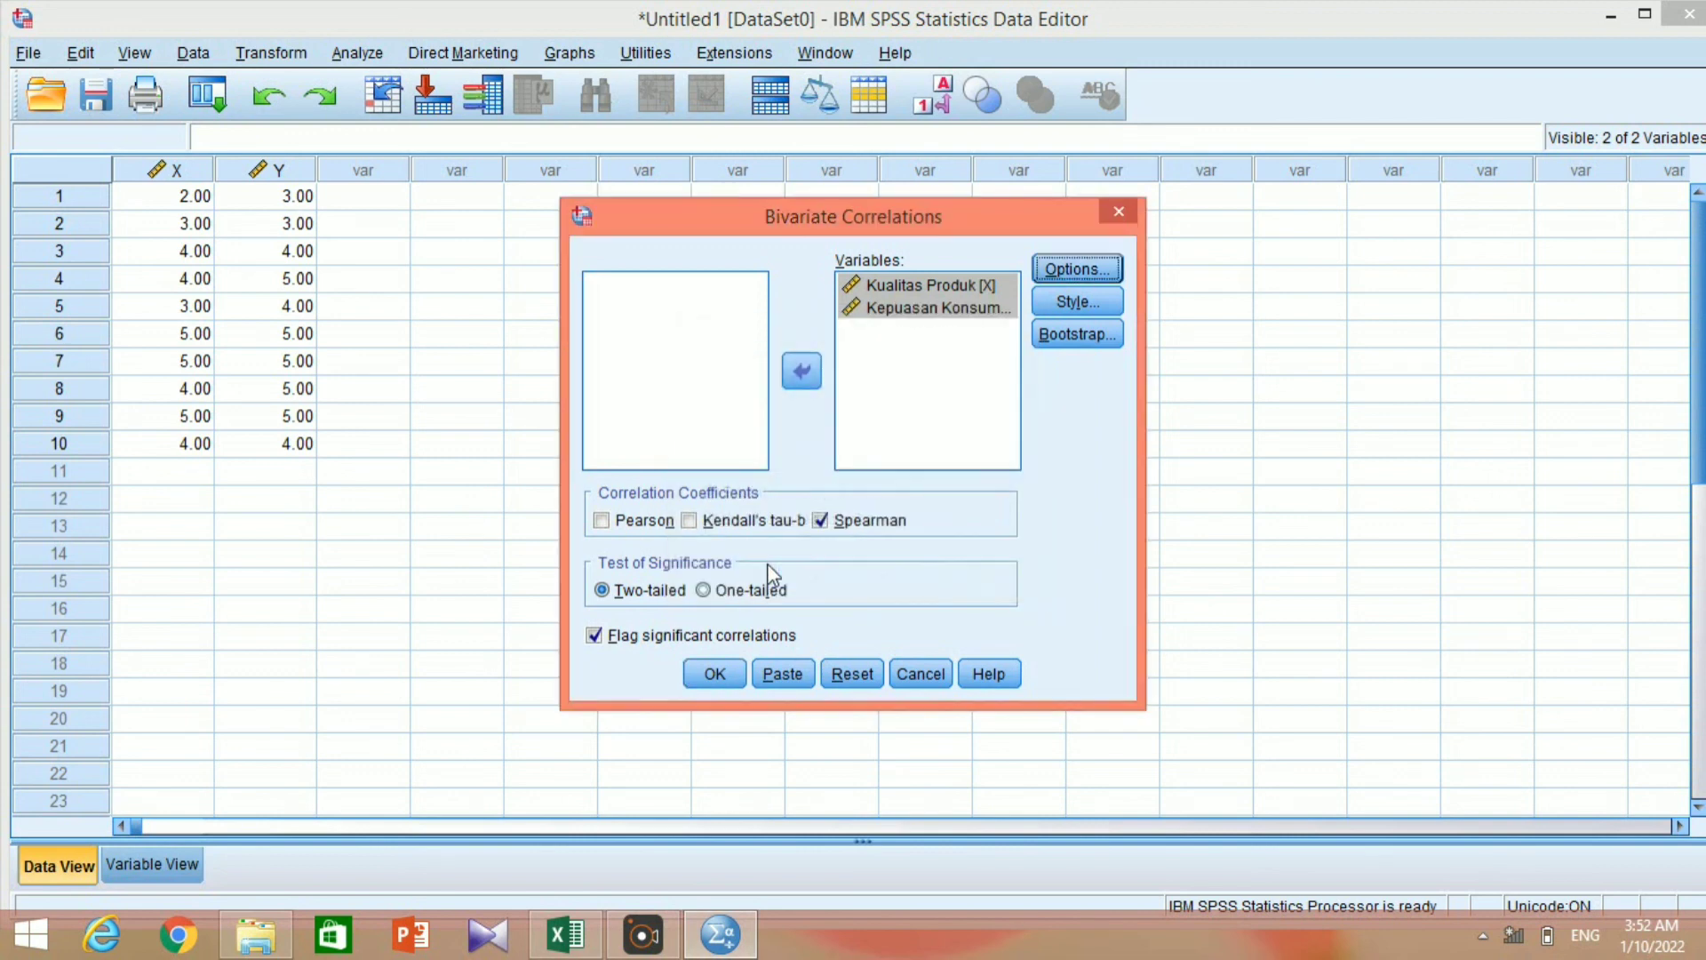
{"action": "left_click", "coordinate": [715, 675]}
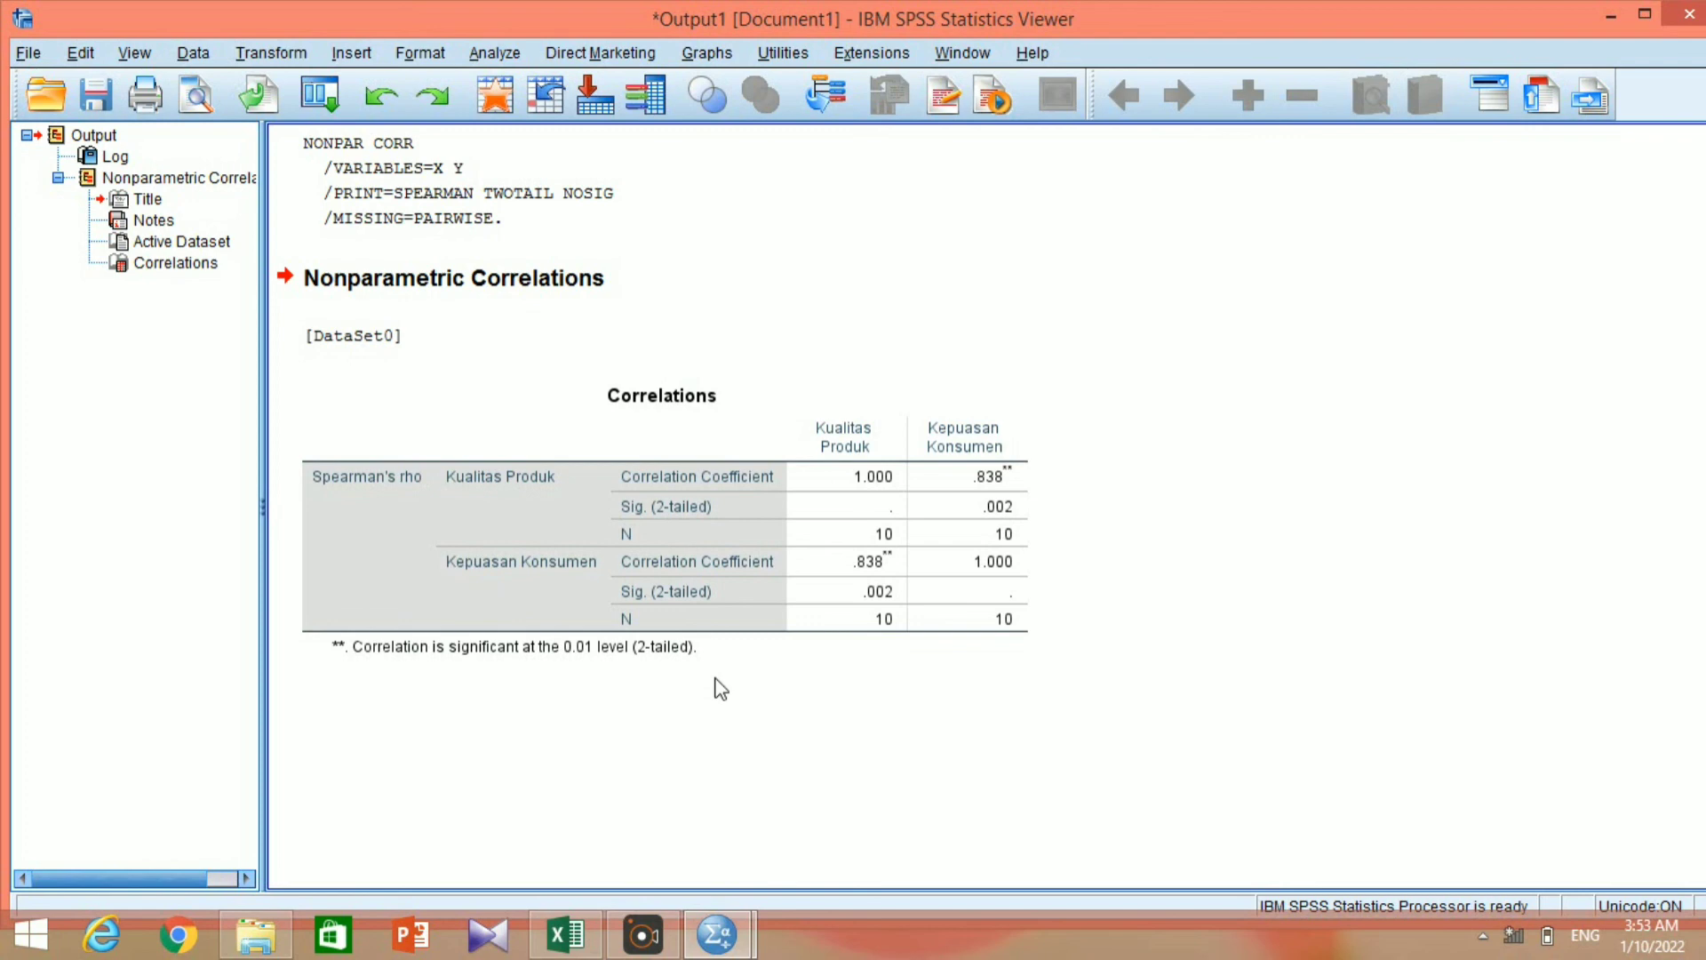
{"action": "left_click", "coordinate": [807, 620]}
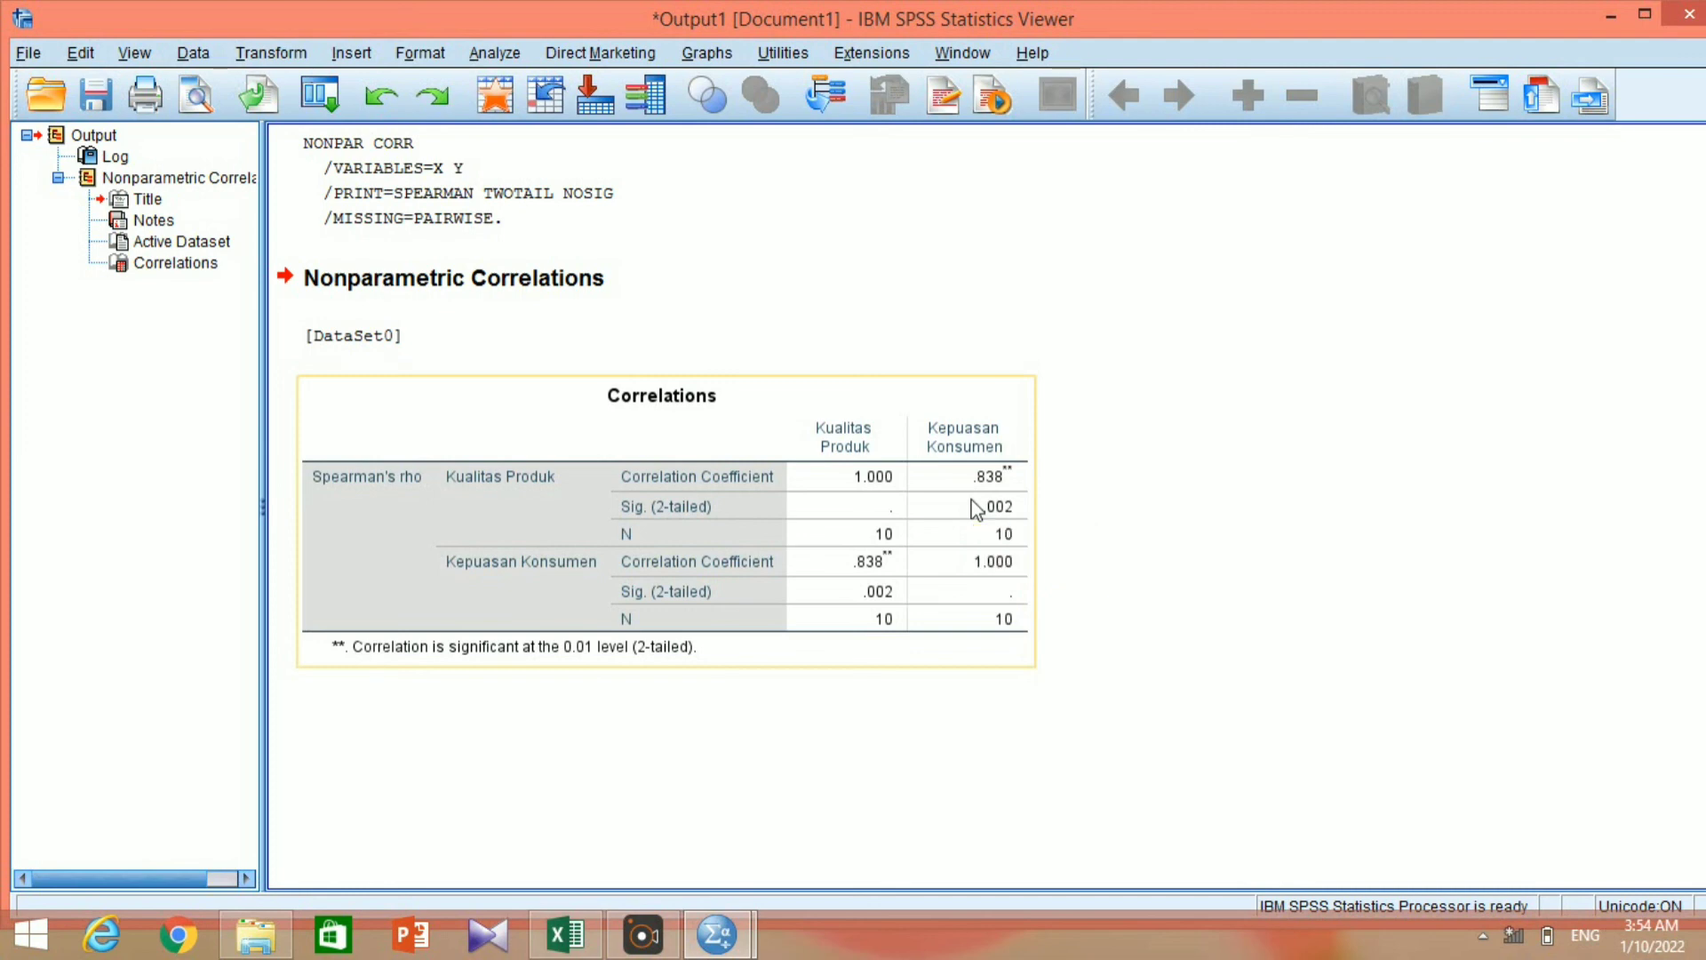
{"action": "left_click", "coordinate": [978, 509]}
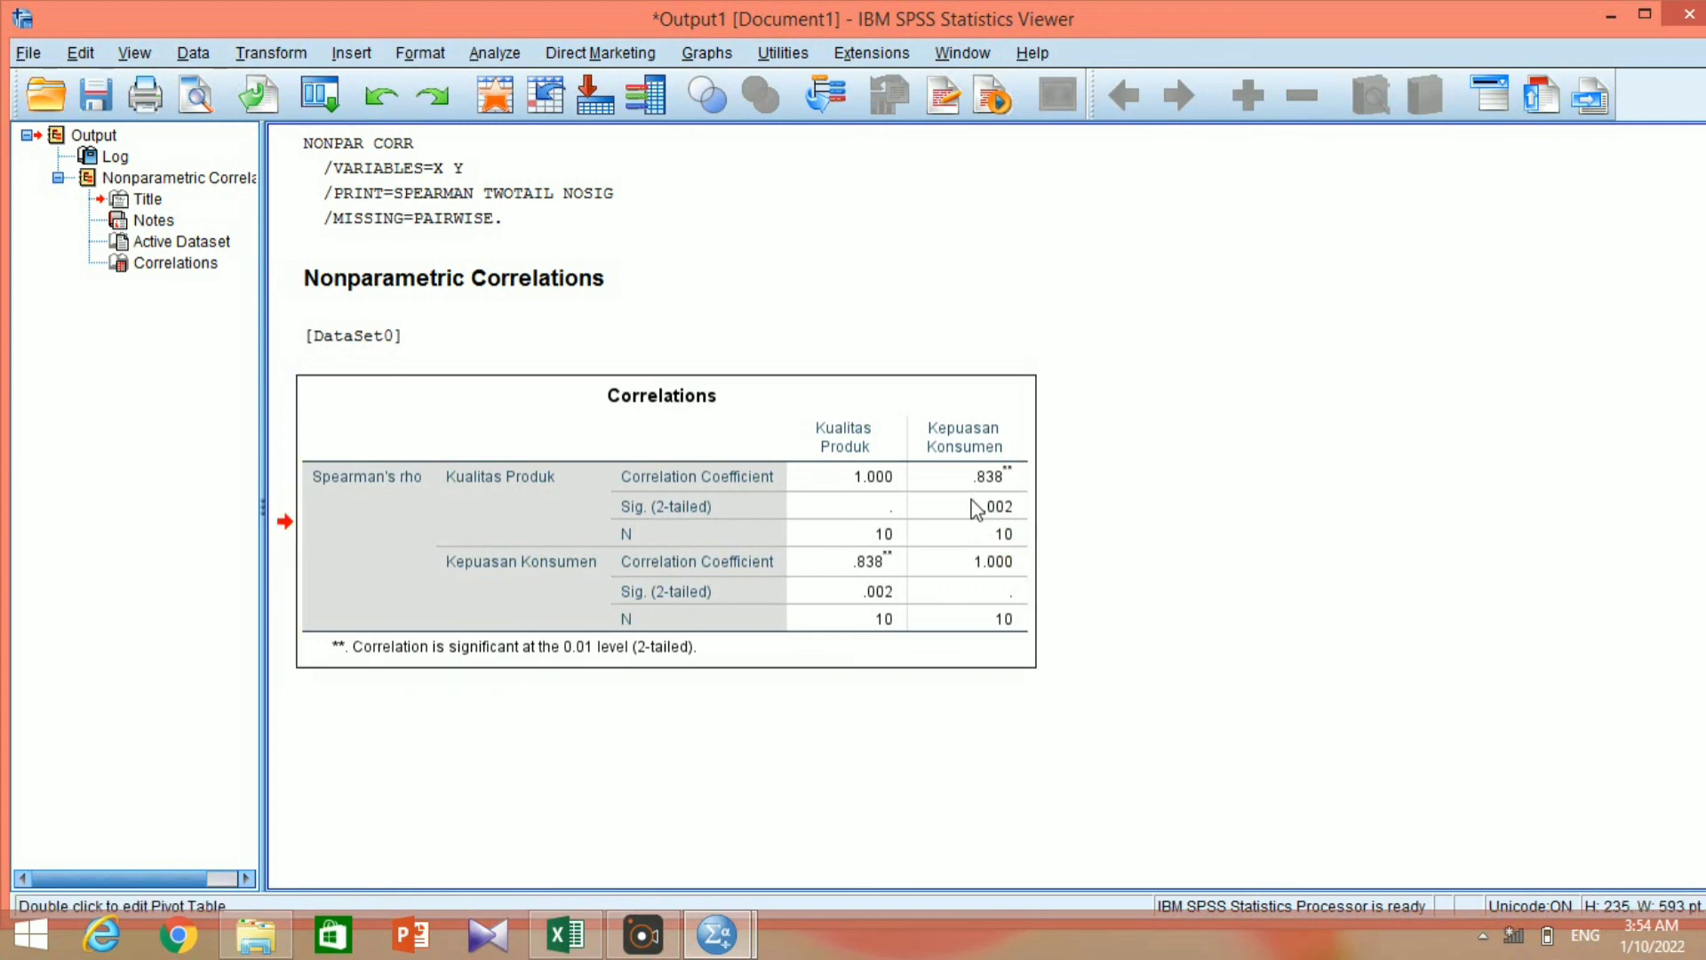